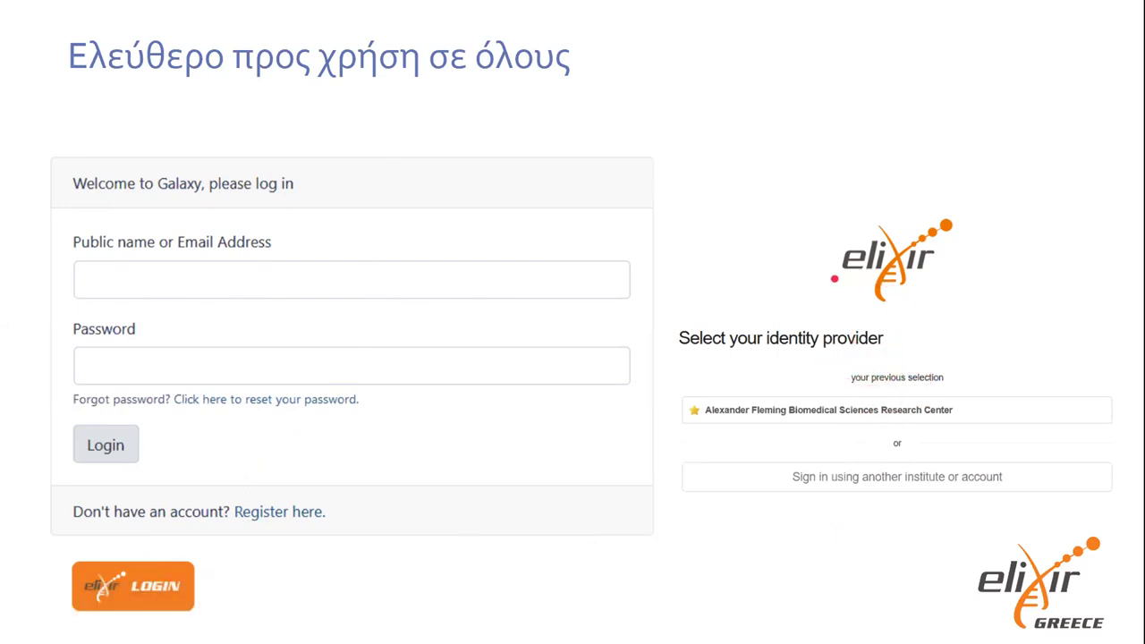
key(Right)
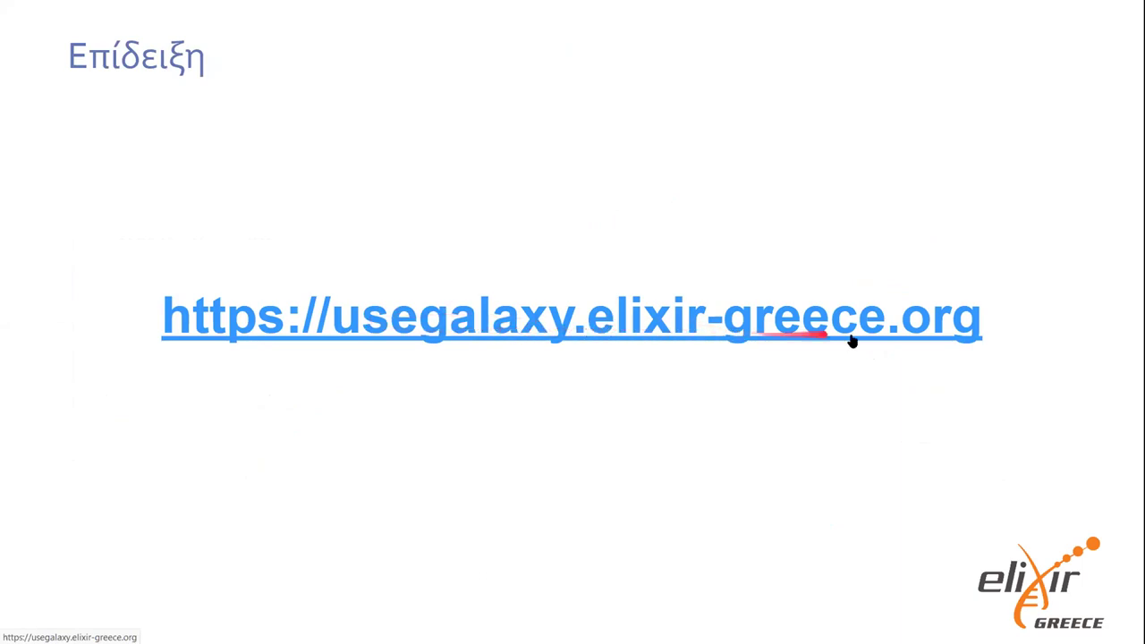
click(633, 331)
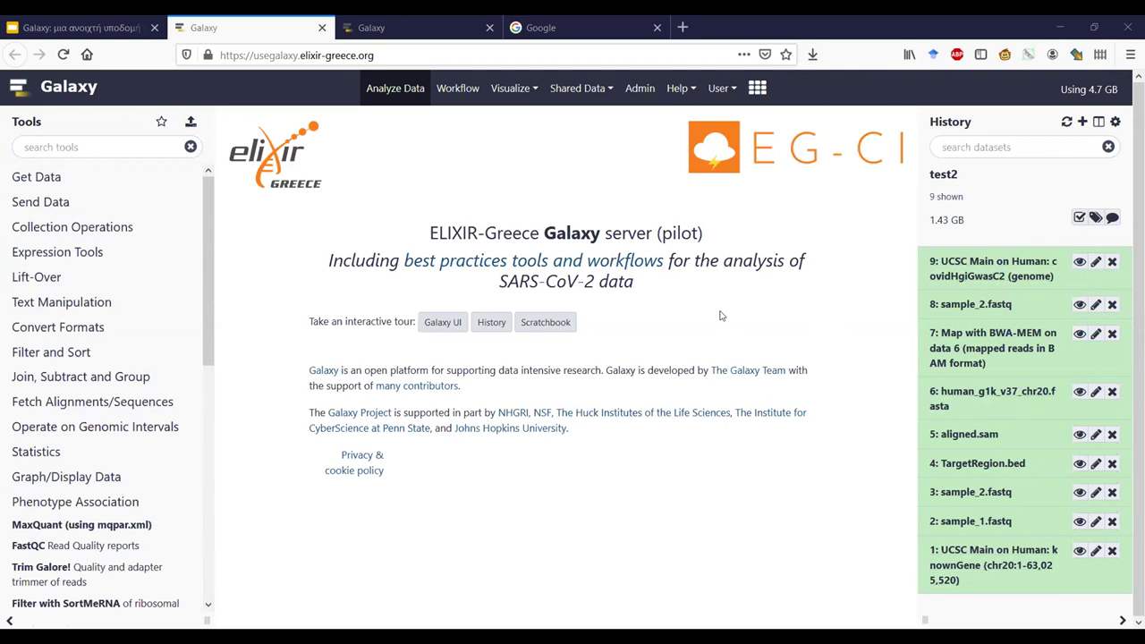
Browse the Get Data, Text Manipulation and Collection Operations tools, and view the Merge Collections tool form.
click(51, 179)
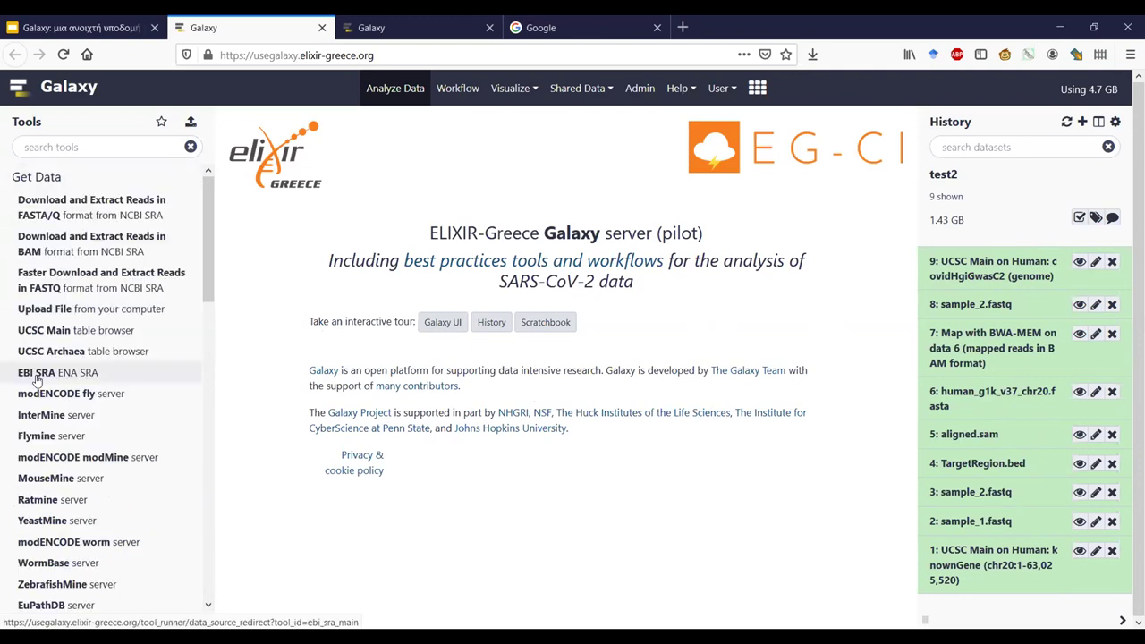
click(56, 179)
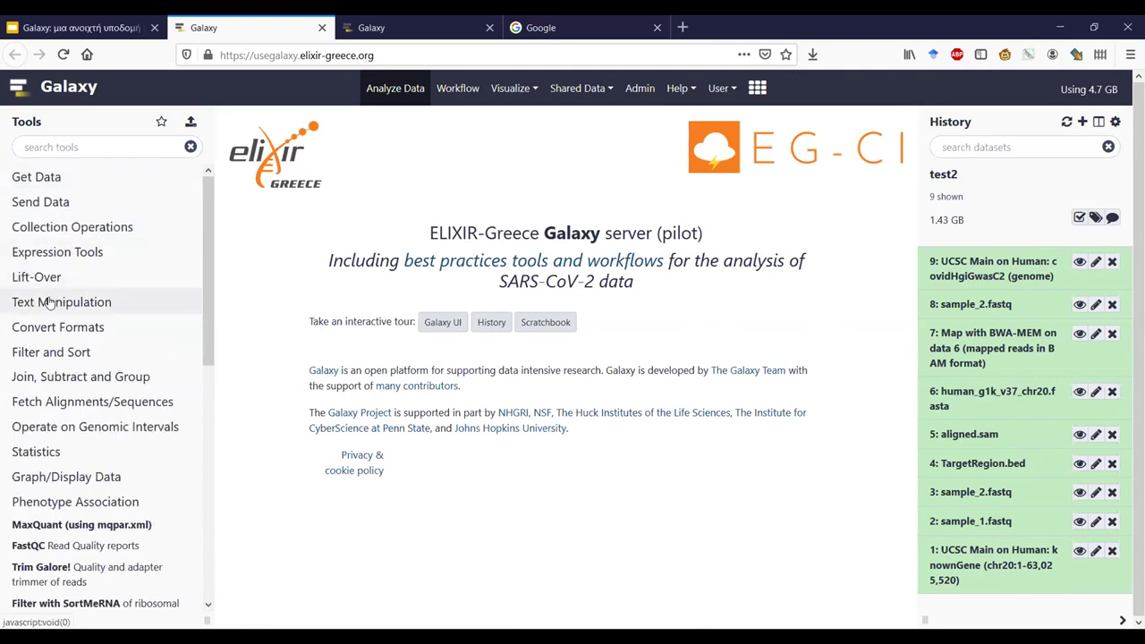
click(79, 309)
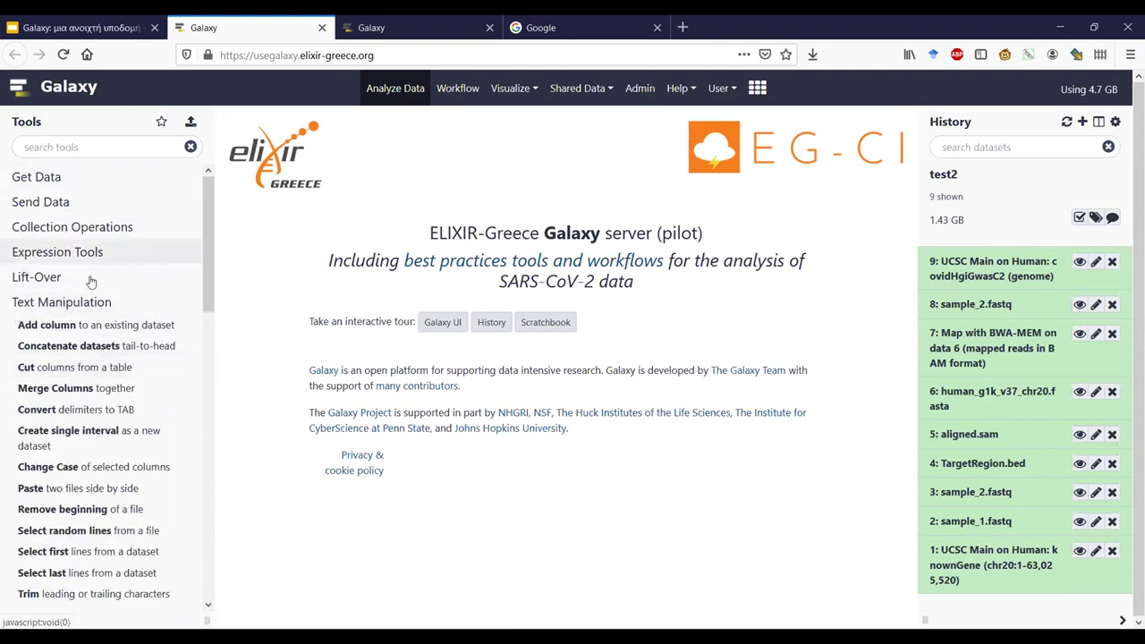
click(92, 234)
click(35, 176)
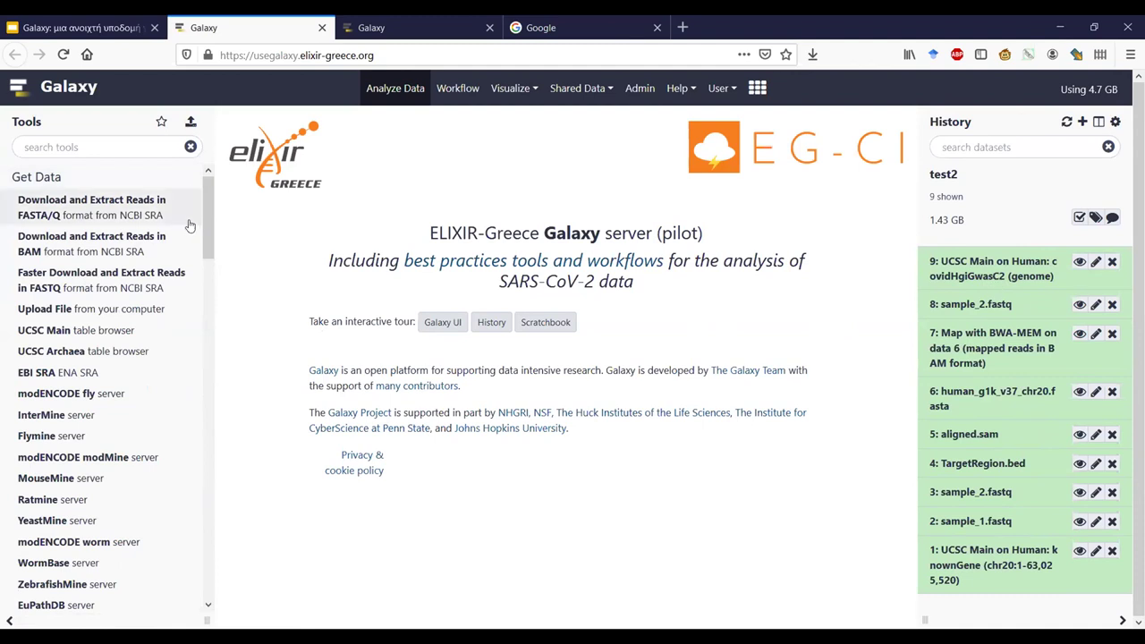
drag(208, 219, 210, 343)
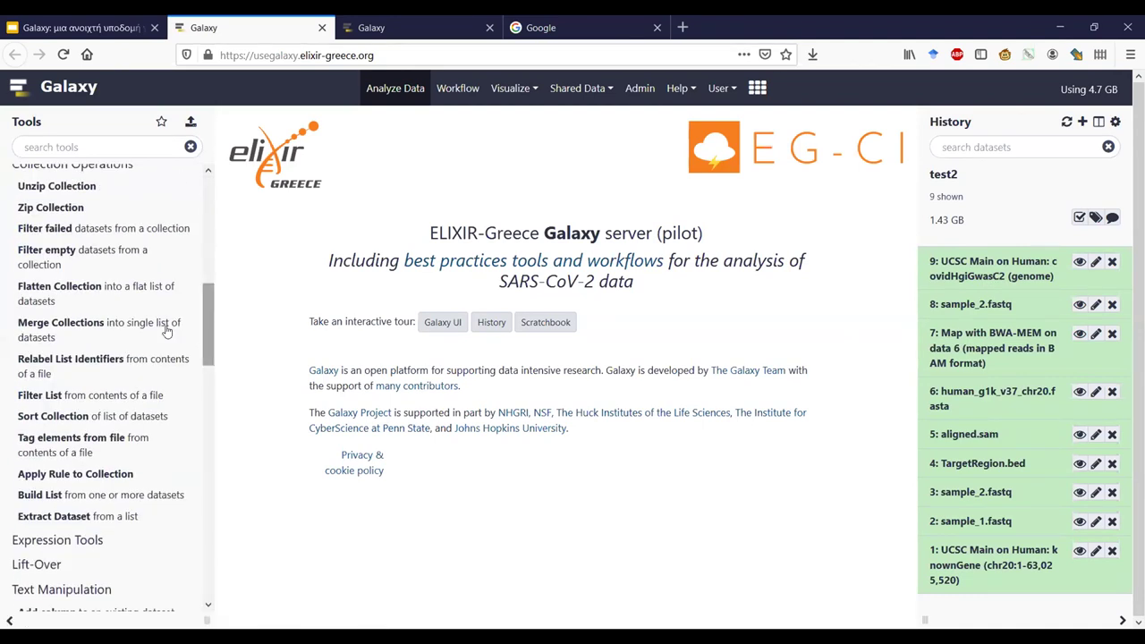
click(88, 323)
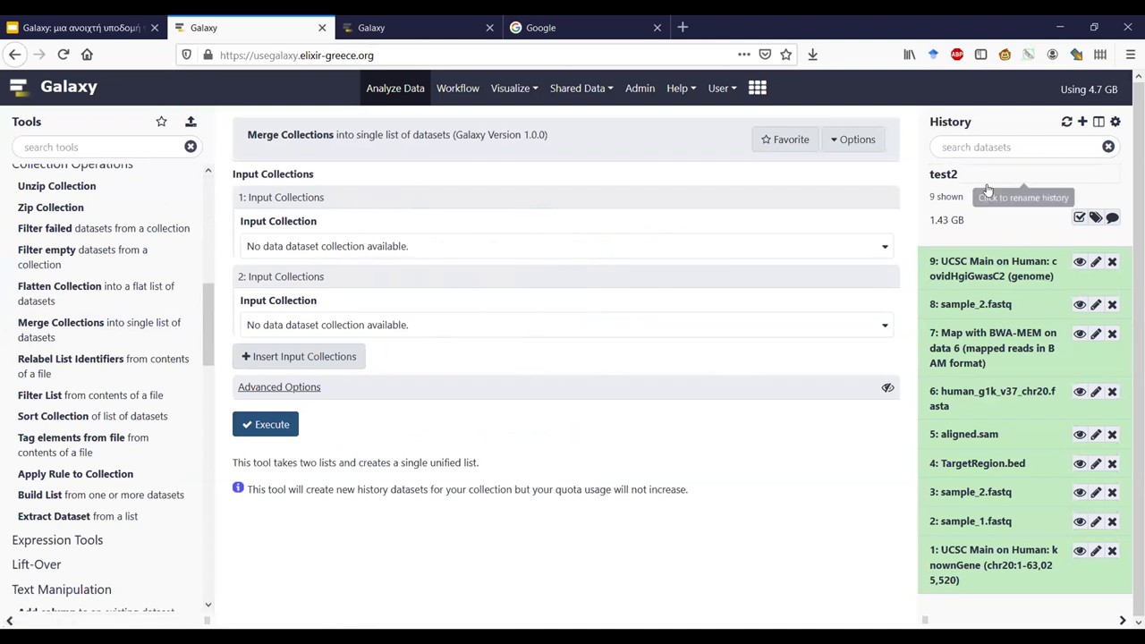
Create a new history and name it openAIRE2.
click(1082, 122)
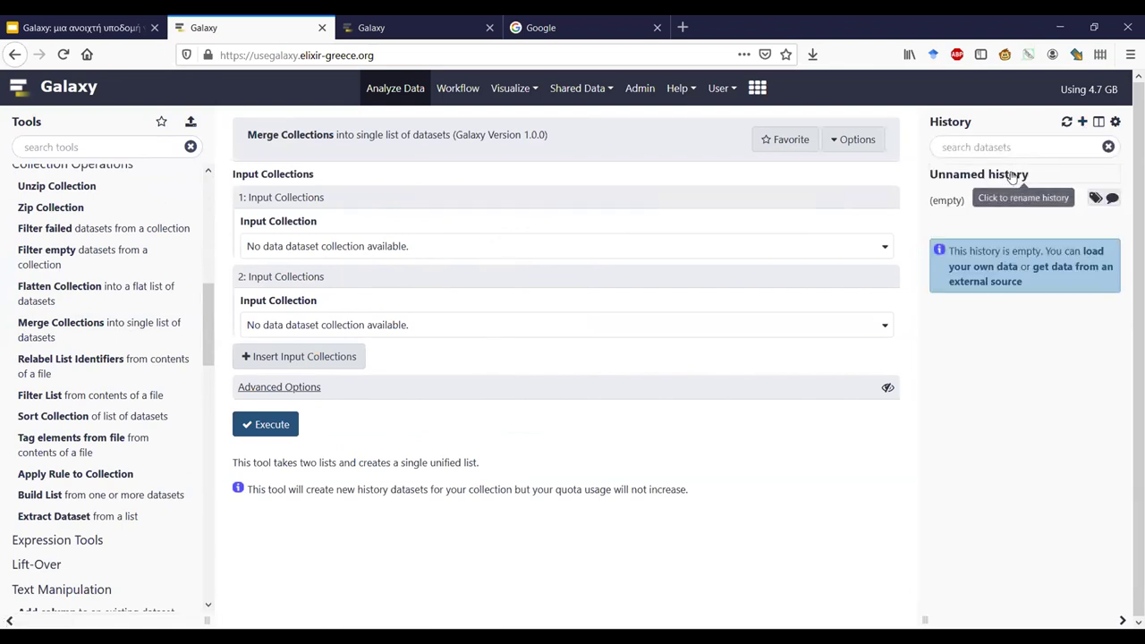
click(1014, 174)
text(o)
text(πεν)
key(ctrl+a)
text(ope)
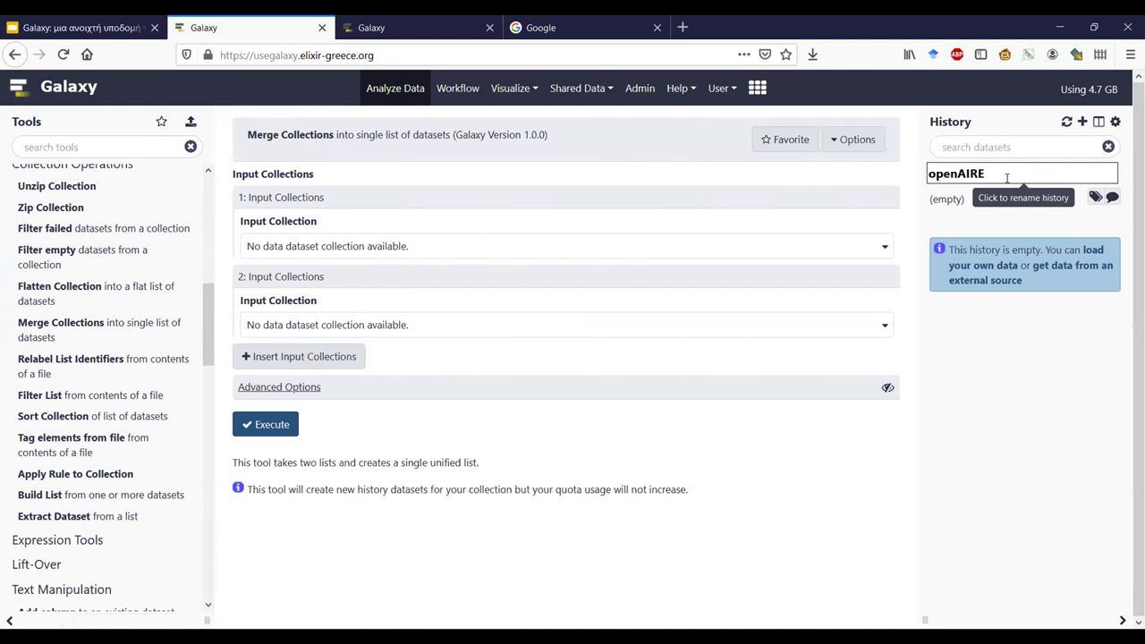
text(nAIRE2)
key(Return)
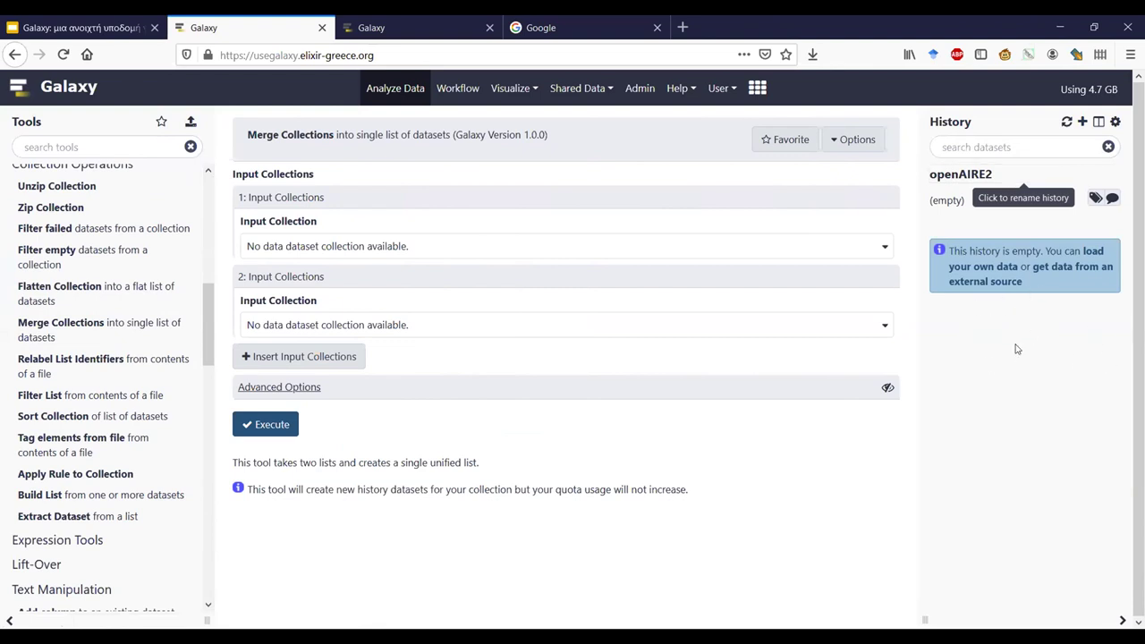
Open the UCSC Main table browser and select the Genes and Gene Predictions group with the NCBI RefSeq track.
scroll(180, 239, up, 10)
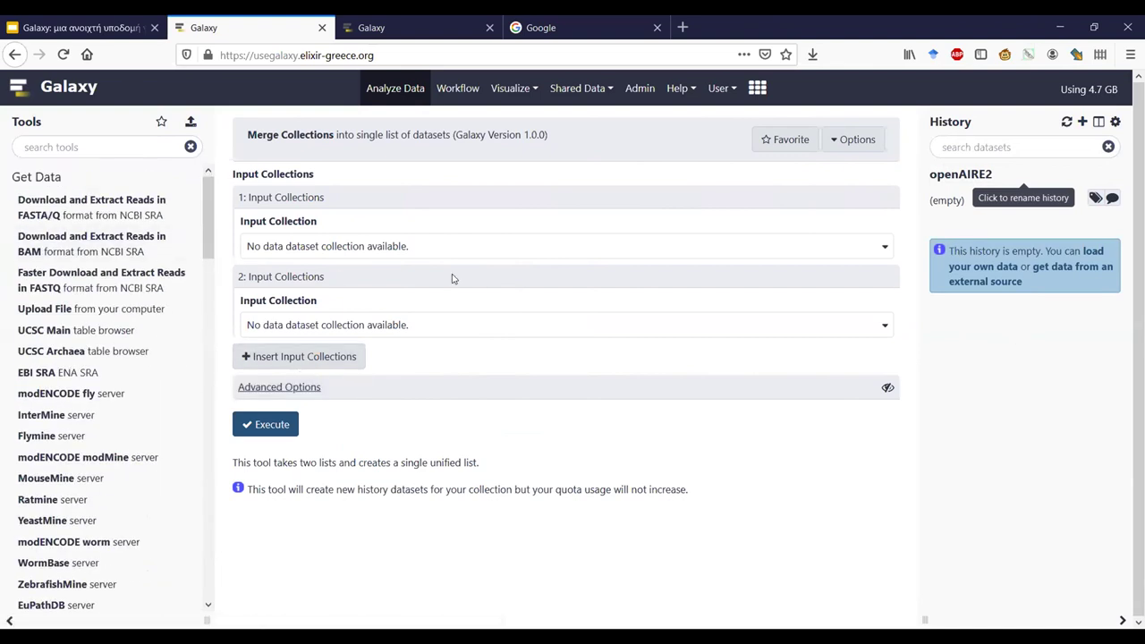
click(50, 335)
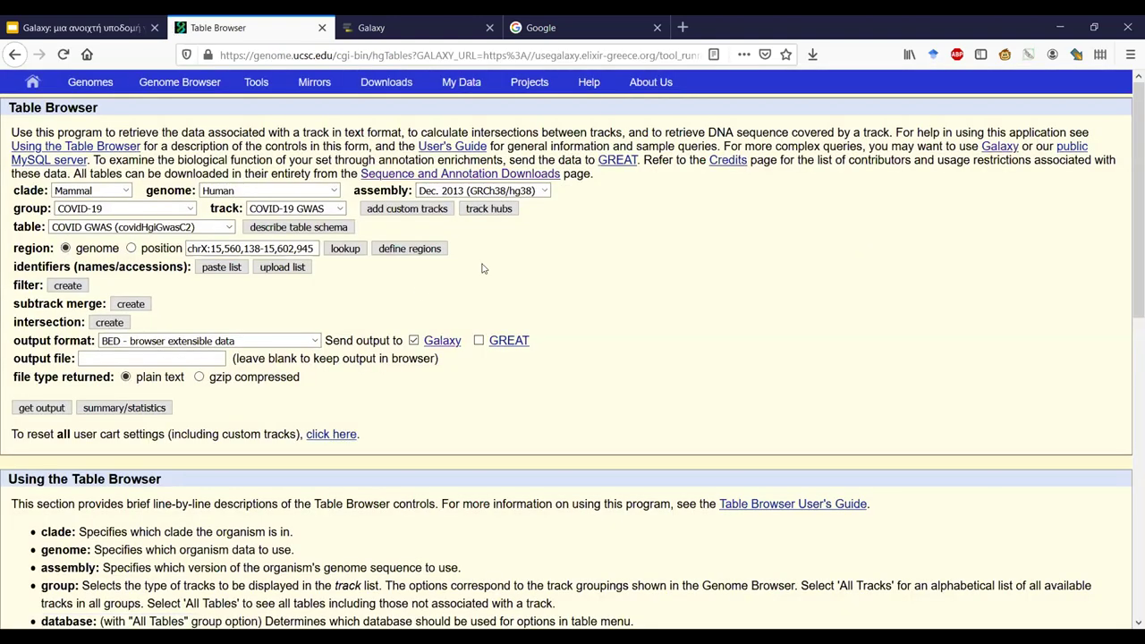
click(177, 212)
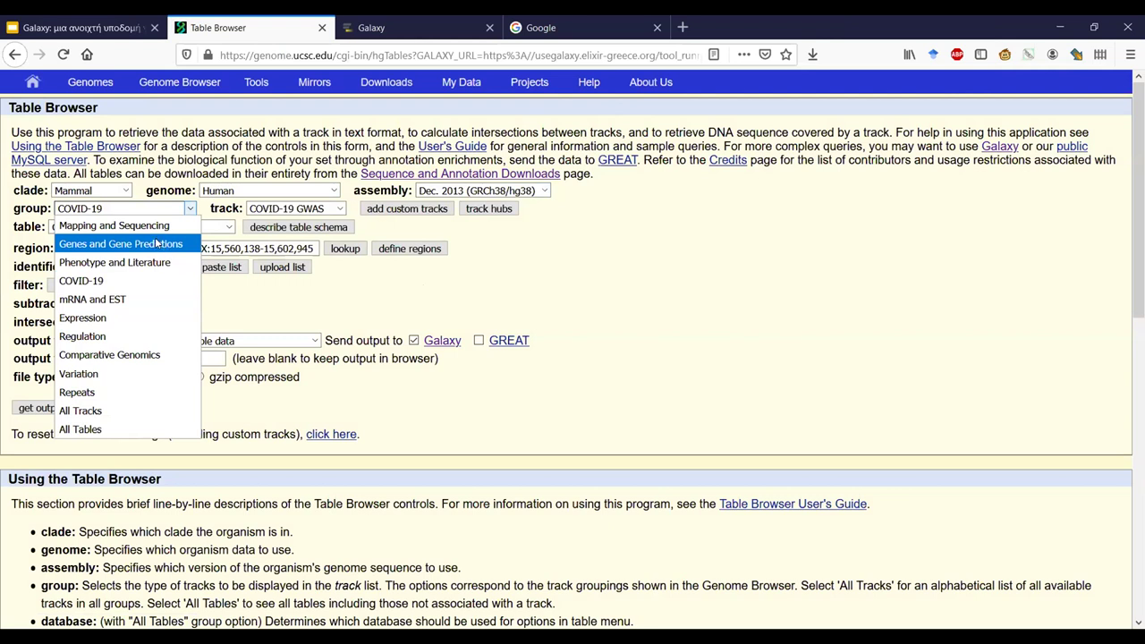
click(156, 243)
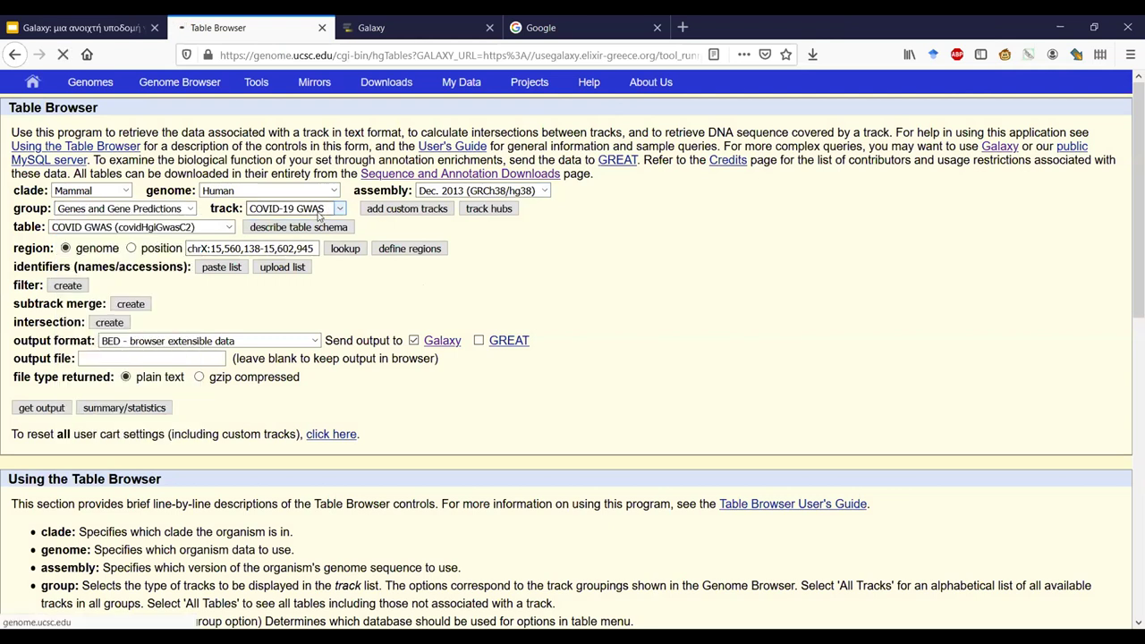
click(337, 213)
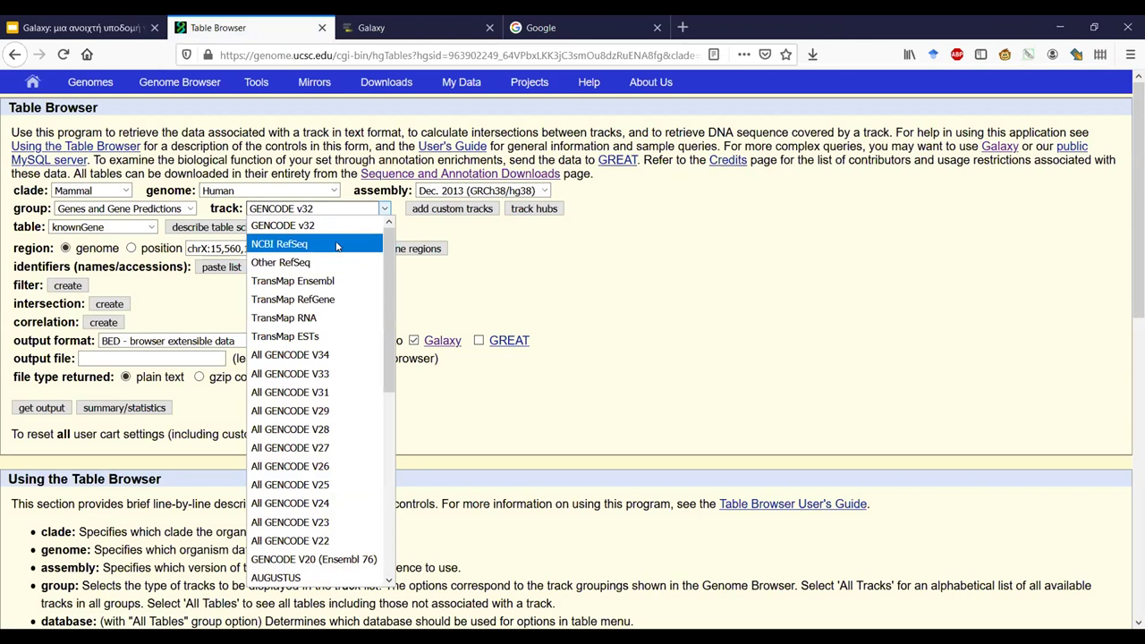
click(337, 245)
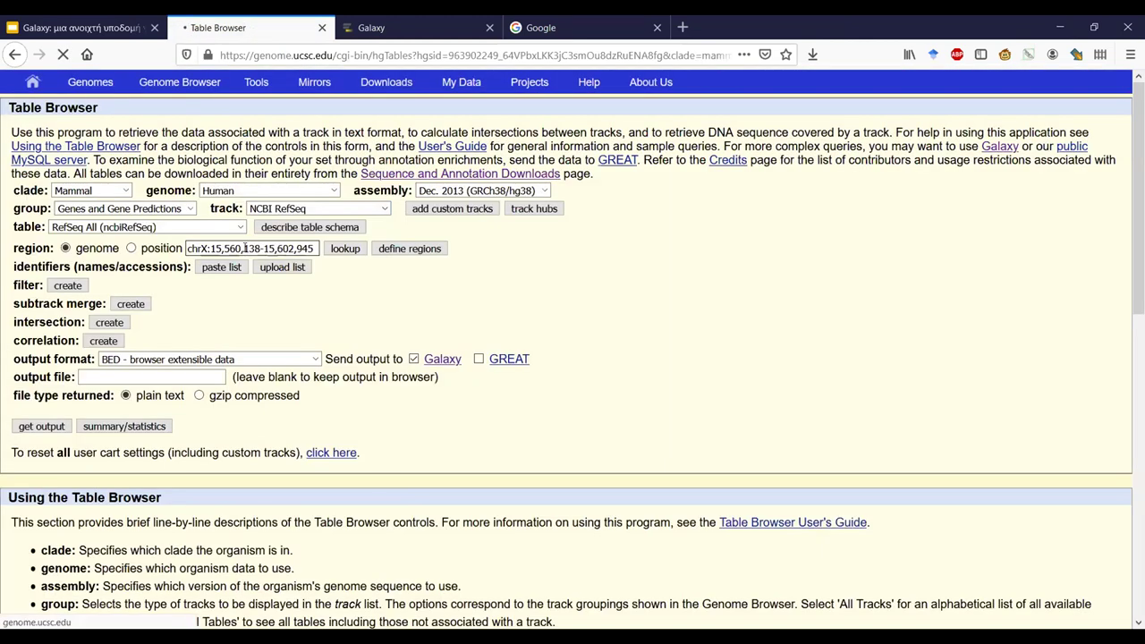
Restrict the table query's region to the position chr22.
click(243, 248)
click(66, 249)
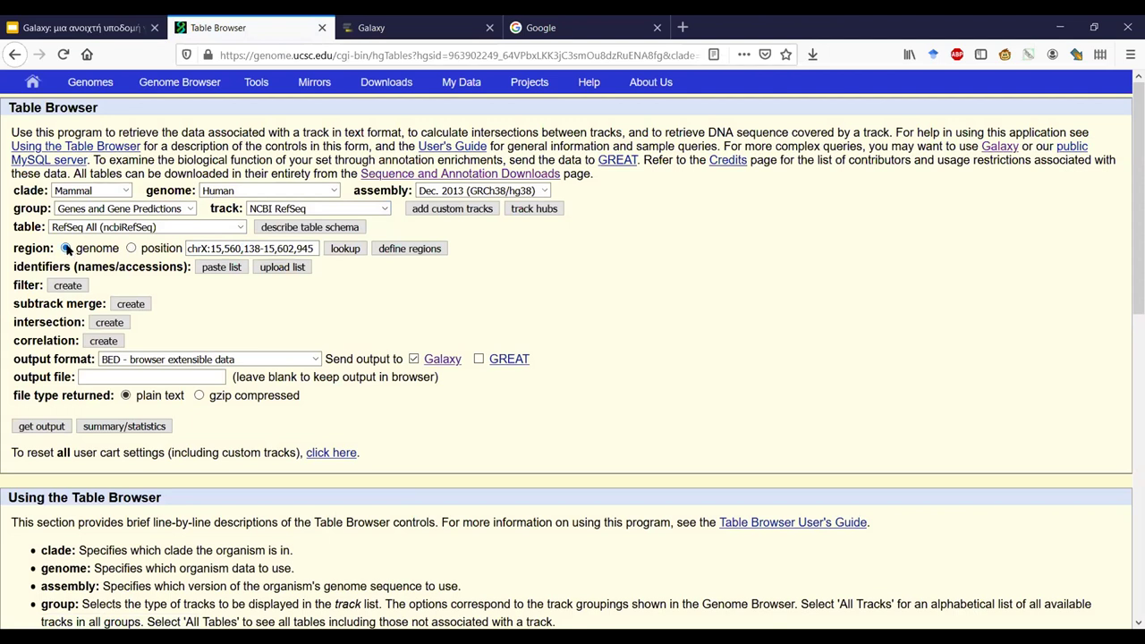
drag(211, 248, 296, 251)
key(ctrl+a)
text(chr22)
click(264, 306)
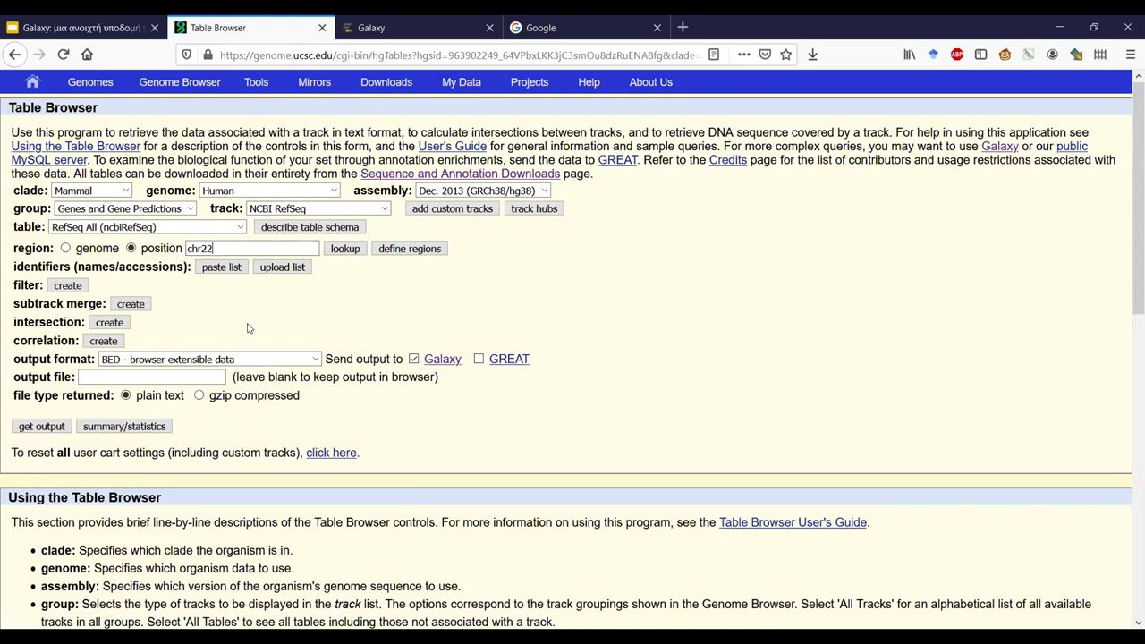
Get the output in BED format with one record per Coding Exons and send the query to Galaxy.
click(226, 360)
click(212, 472)
click(52, 428)
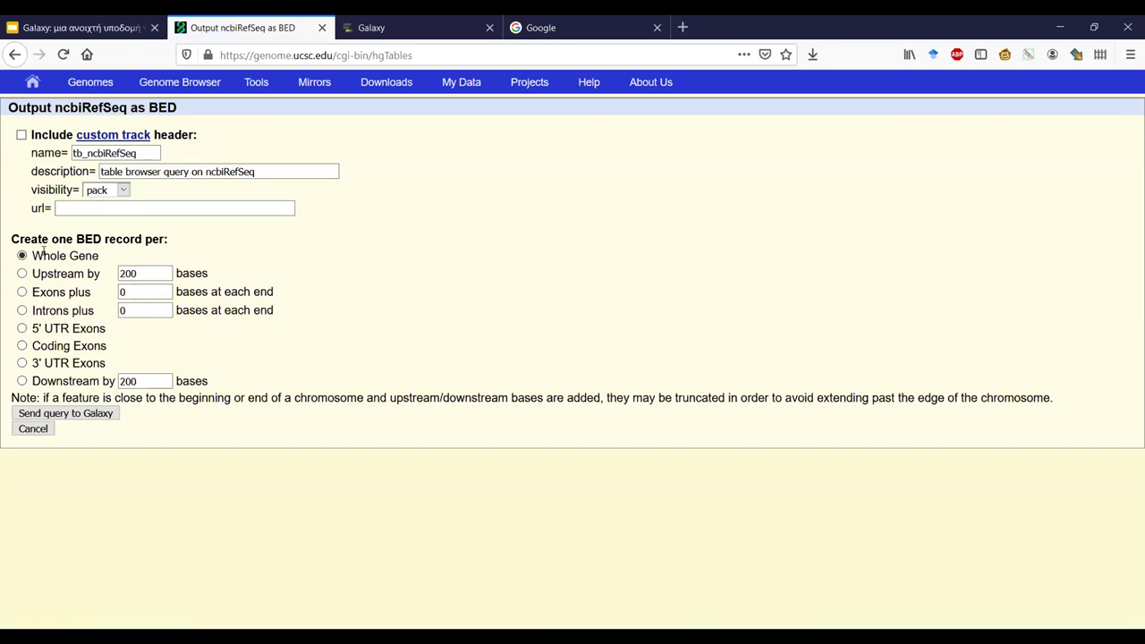
click(22, 346)
click(96, 417)
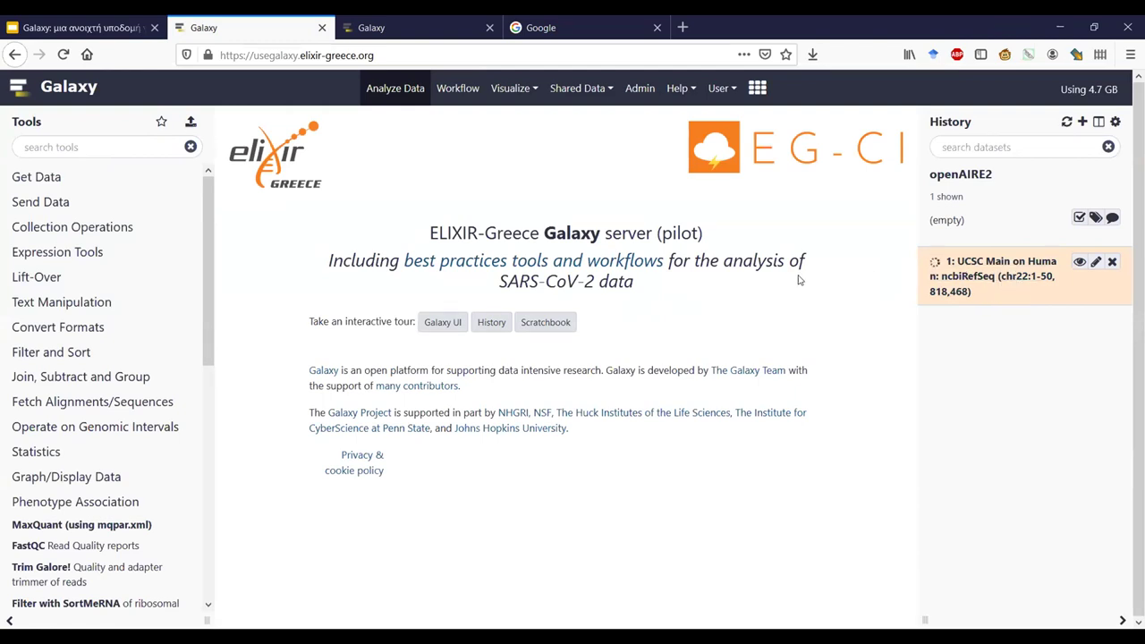
Expand the imported UCSC Main dataset and examine its BED table, including the first row's chromosome, start and end columns.
click(979, 295)
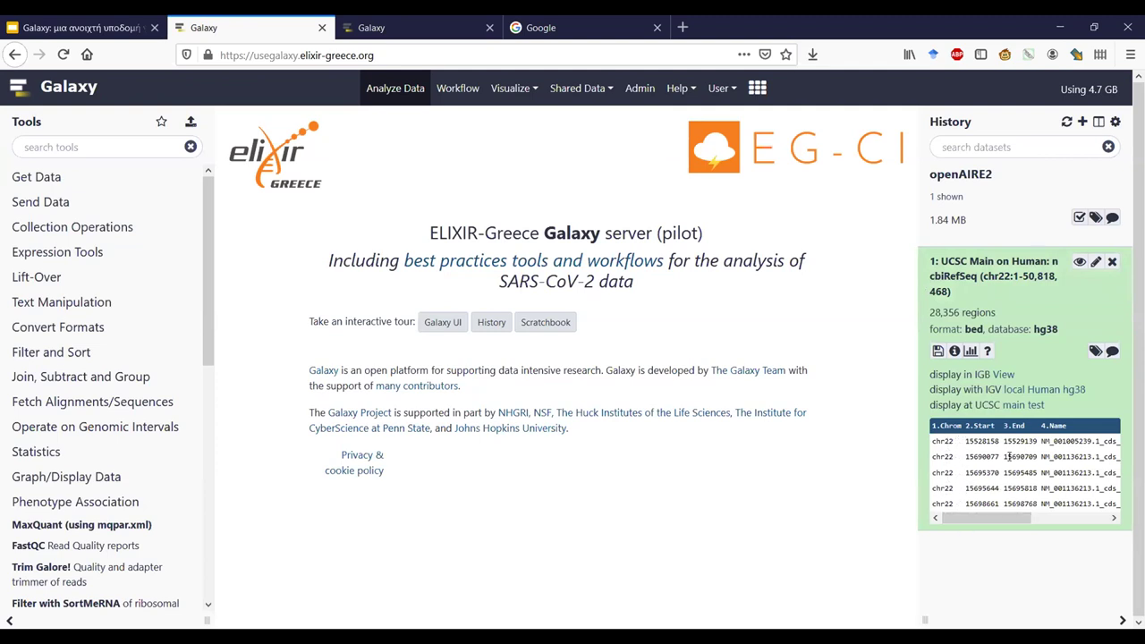
click(1080, 262)
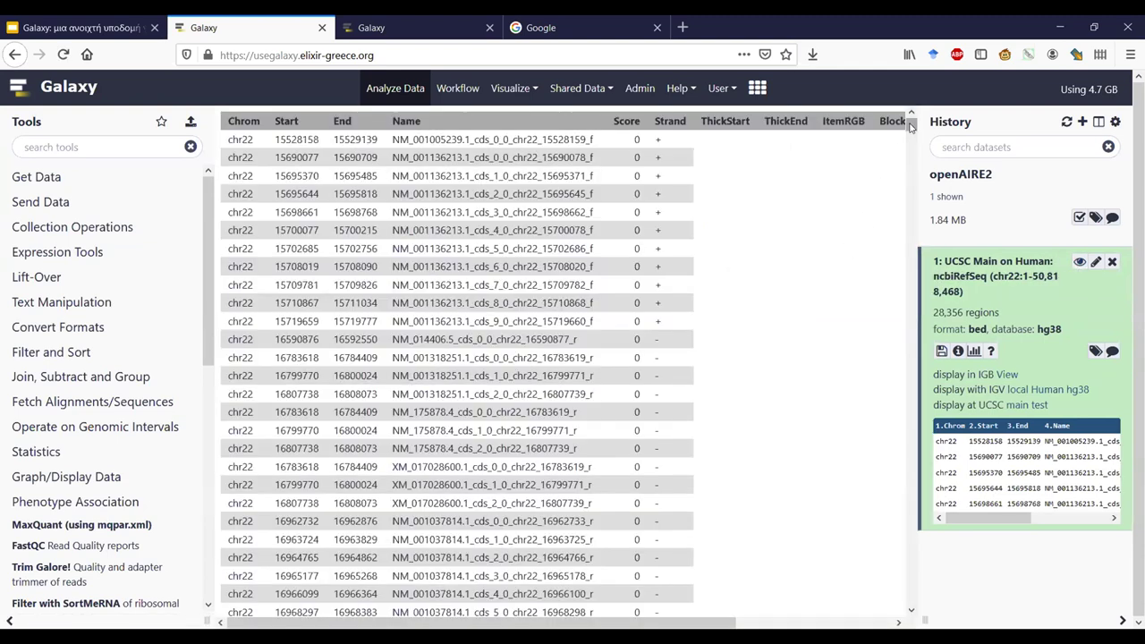
scroll(888, 322, down, 10)
scroll(888, 132, up, 15)
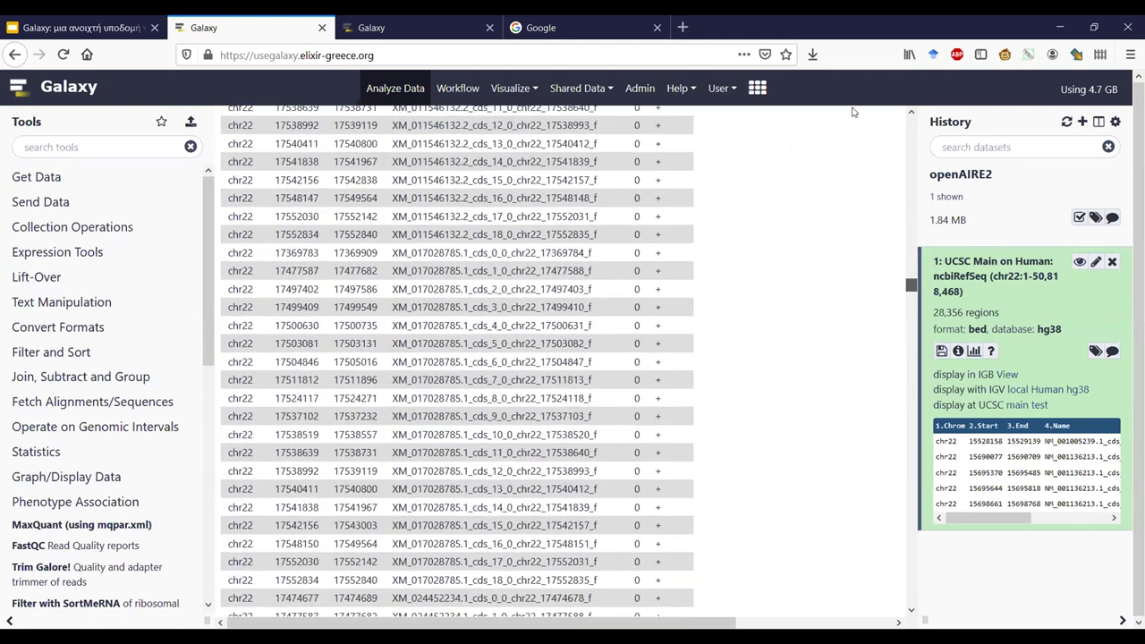
drag(226, 136, 391, 134)
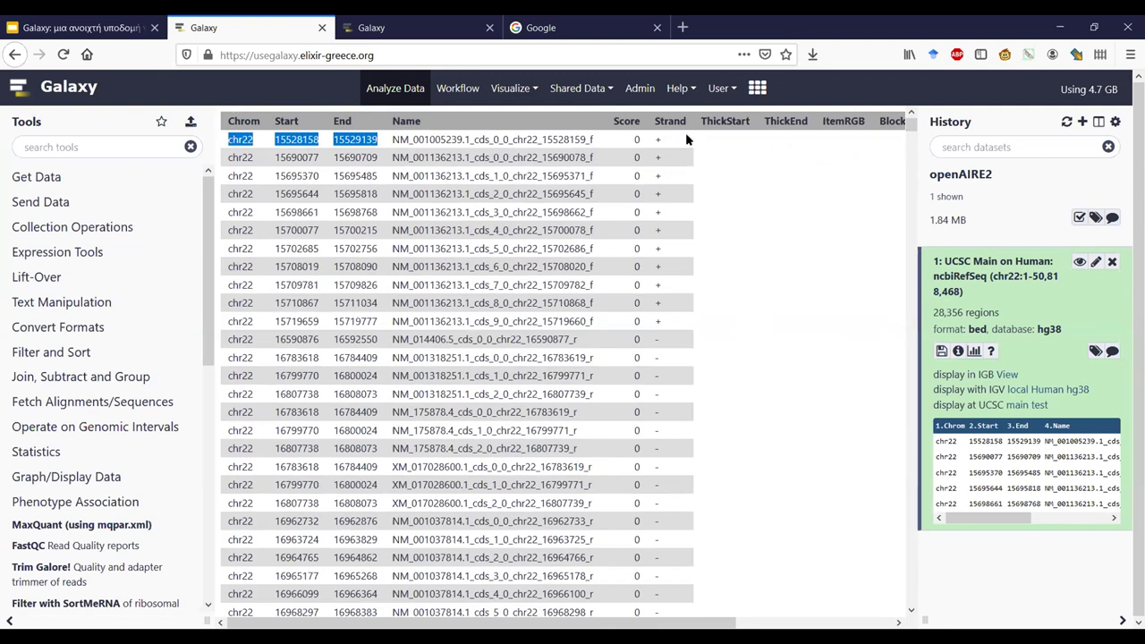
click(1012, 296)
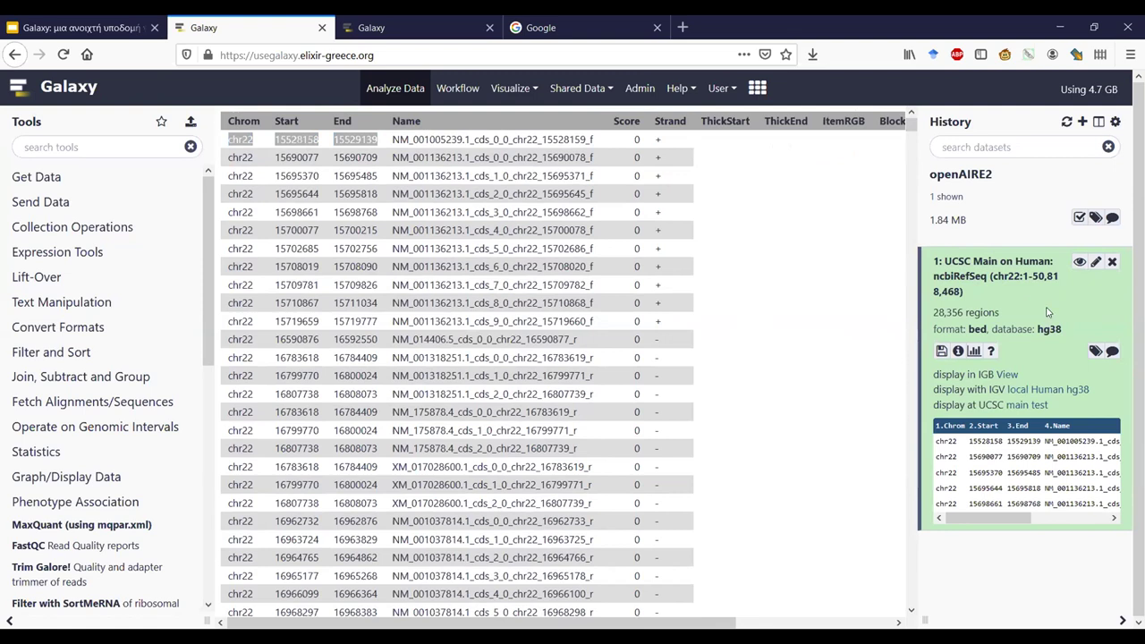
Examine the UCSC Main dataset's details, including its job information, tool parameters, command line and allocated cores.
click(956, 352)
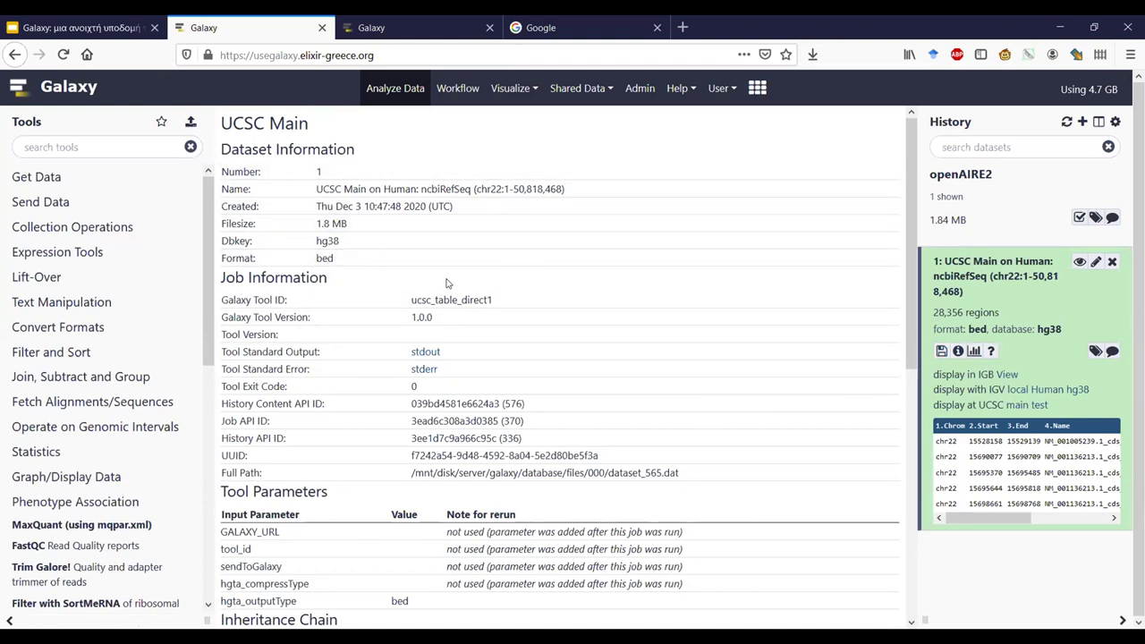
scroll(452, 293, down, 2)
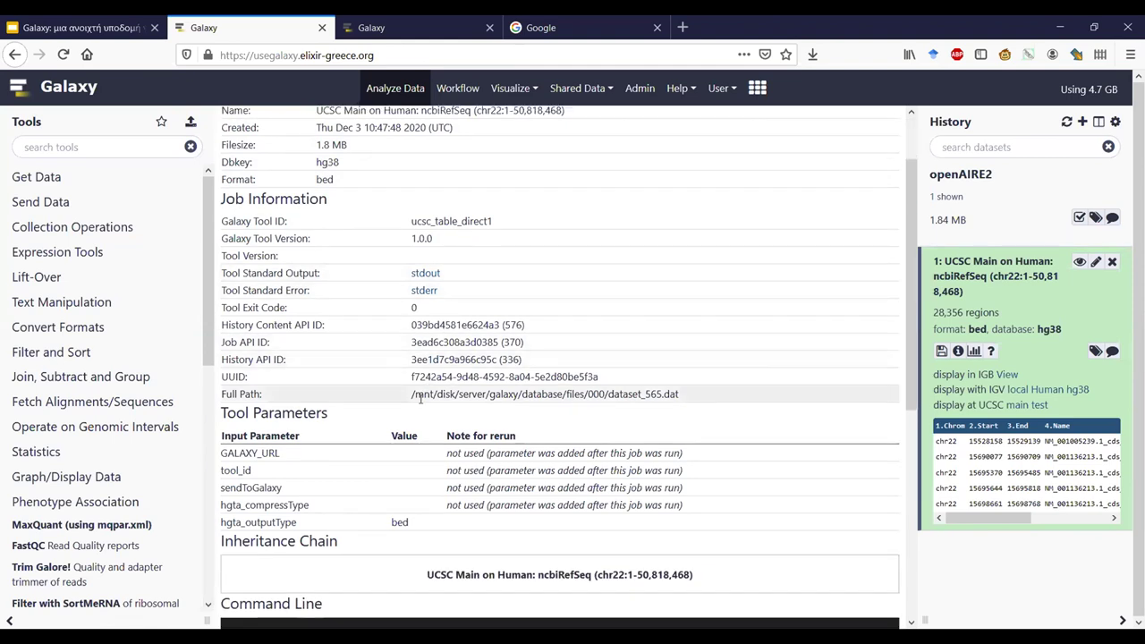
scroll(439, 394, down, 4)
drag(510, 489, 216, 479)
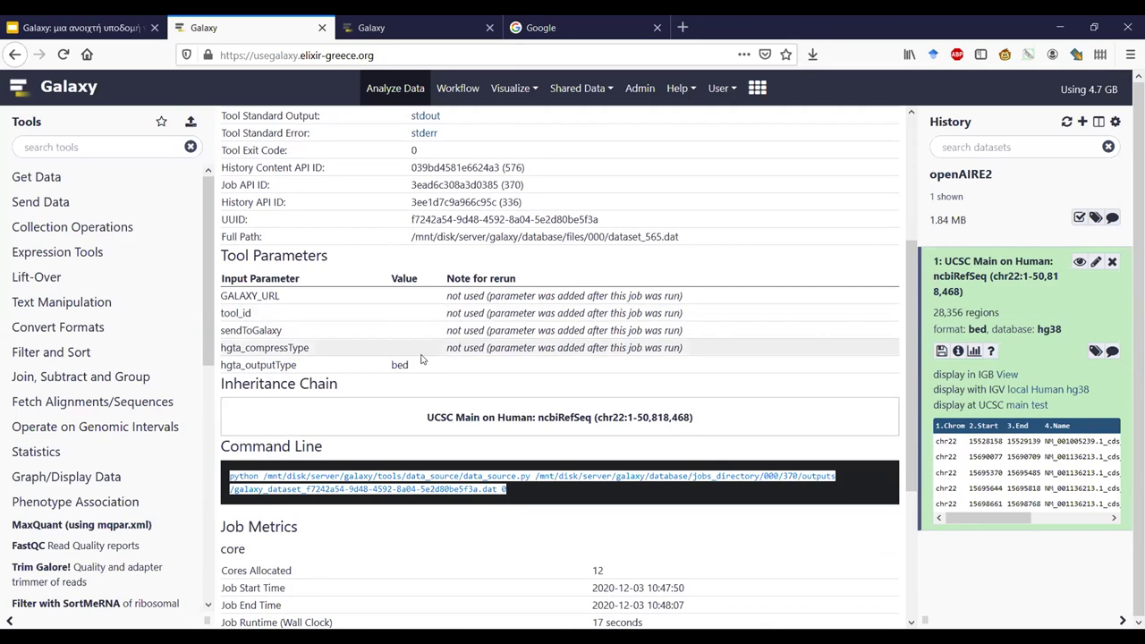
scroll(457, 367, up, 1)
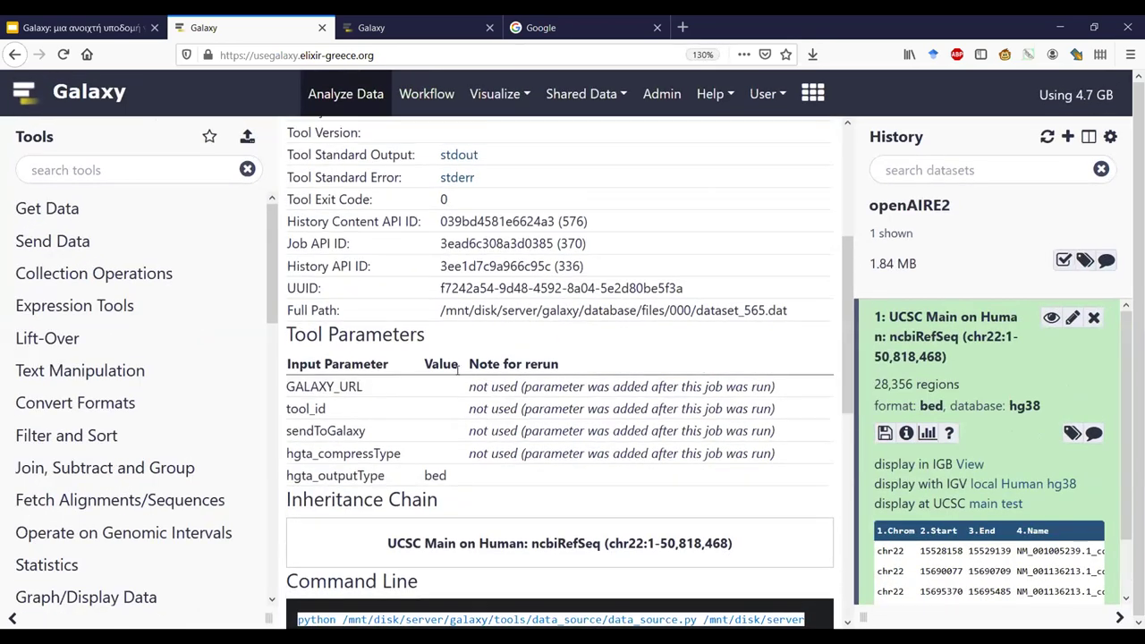
scroll(461, 360, down, 2)
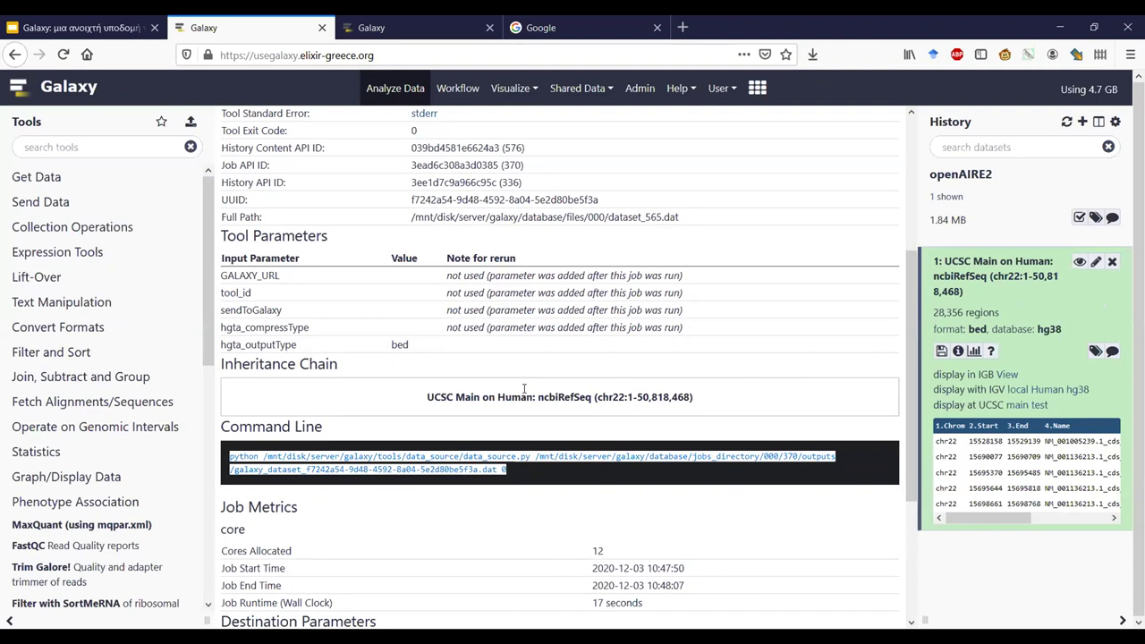
scroll(536, 465, down, 1)
click(585, 523)
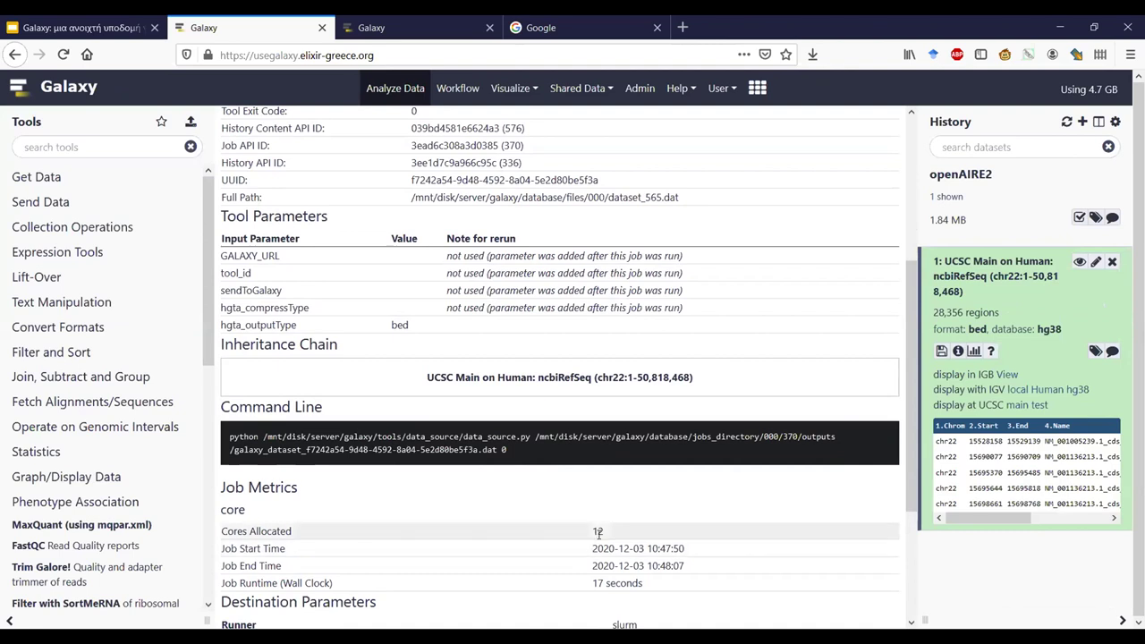
double_click(598, 530)
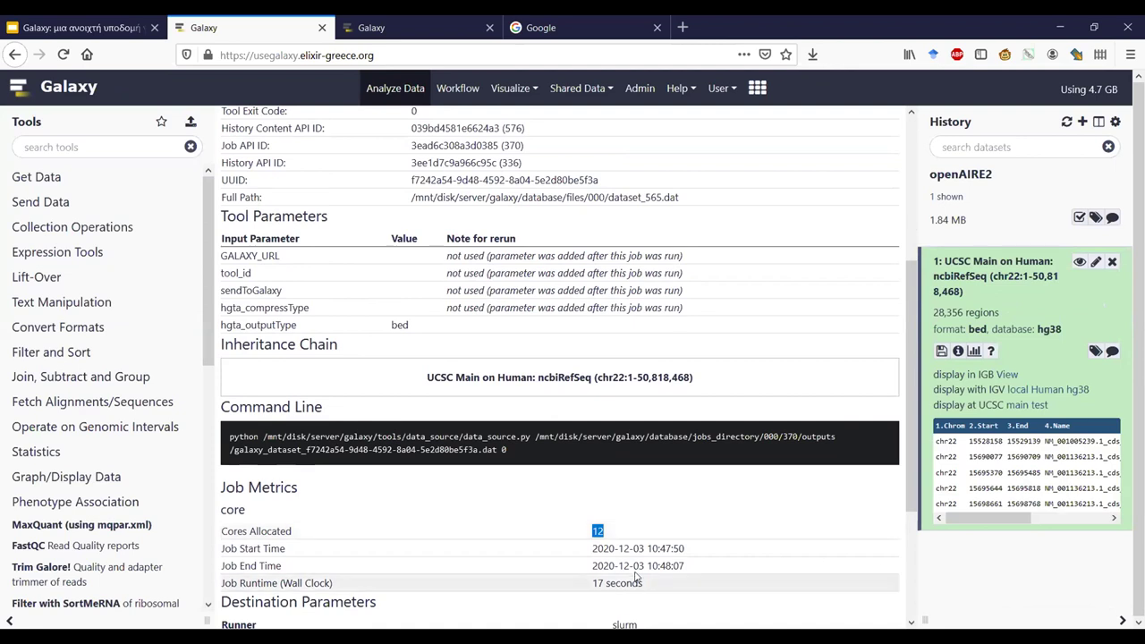
scroll(662, 394, up, 3)
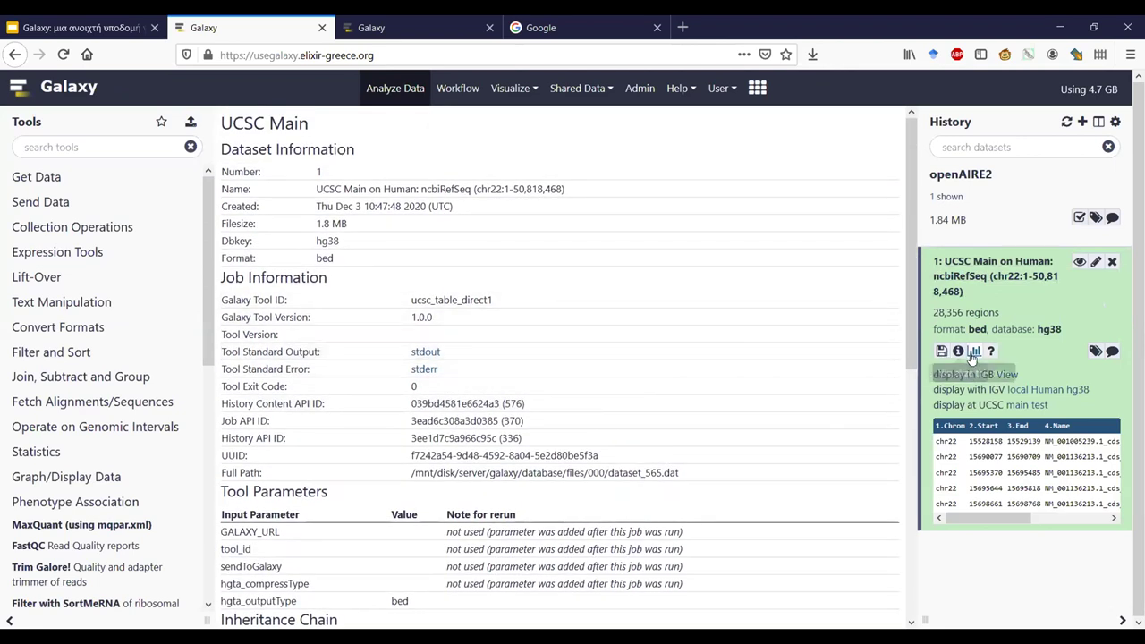
Upload the local files sample_1.fastq and sample_2.fastq to the history with auto-detected type.
click(56, 178)
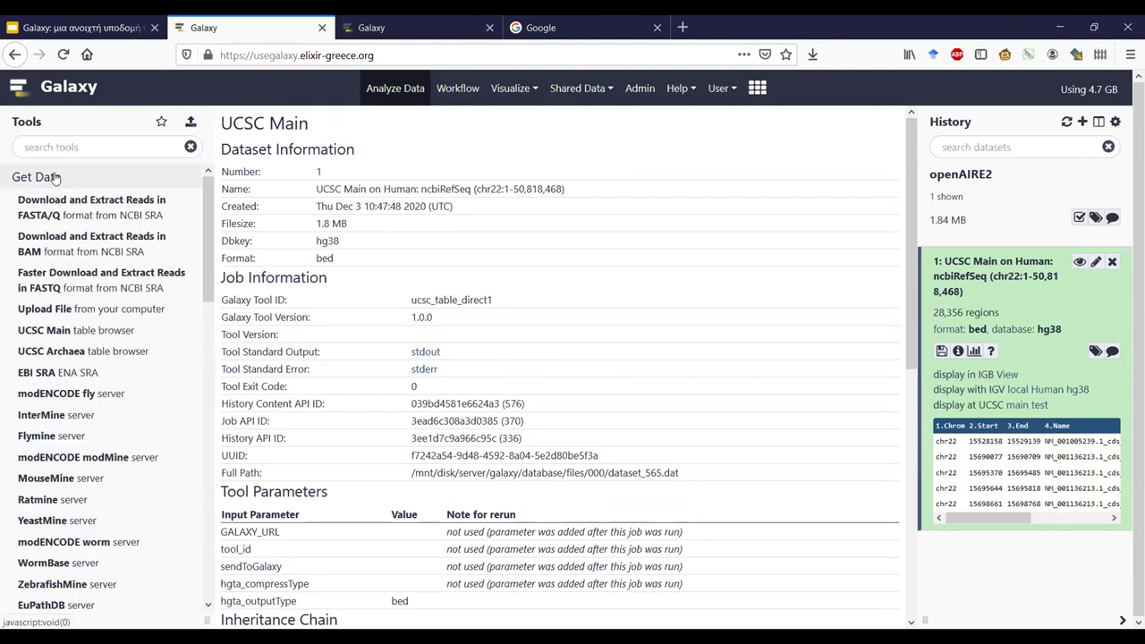
click(52, 310)
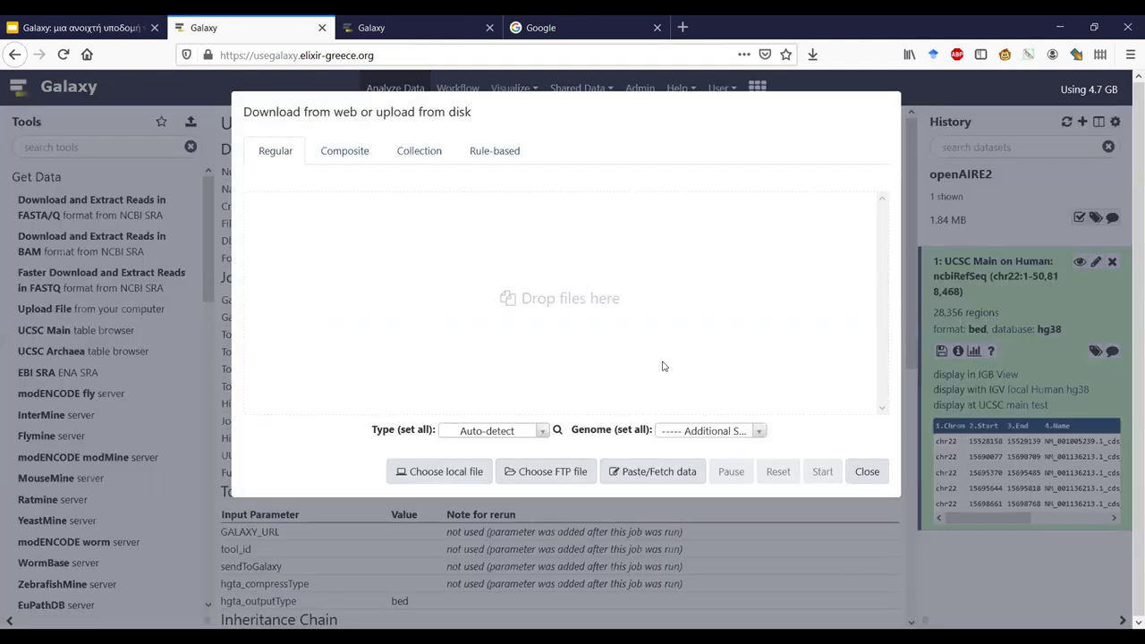
click(445, 474)
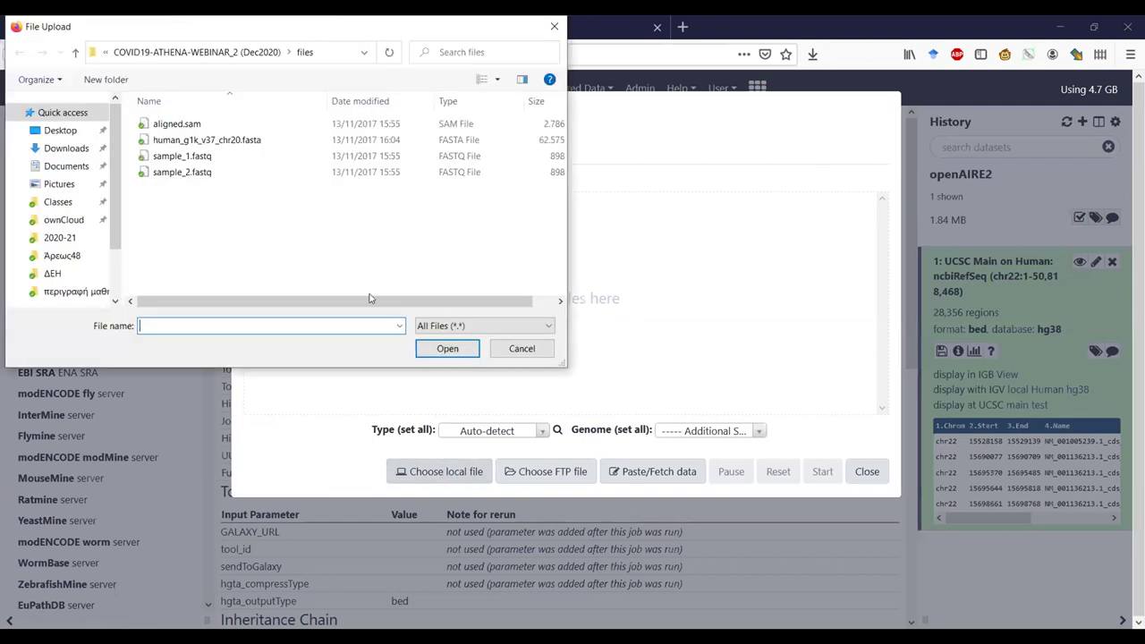
drag(214, 159, 313, 187)
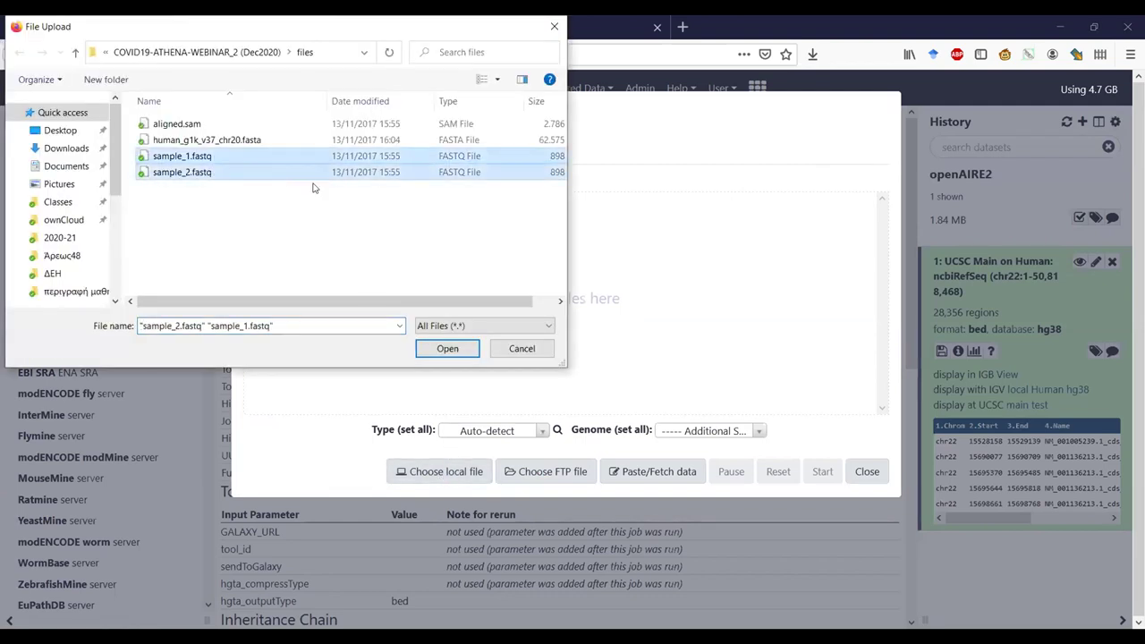
click(448, 349)
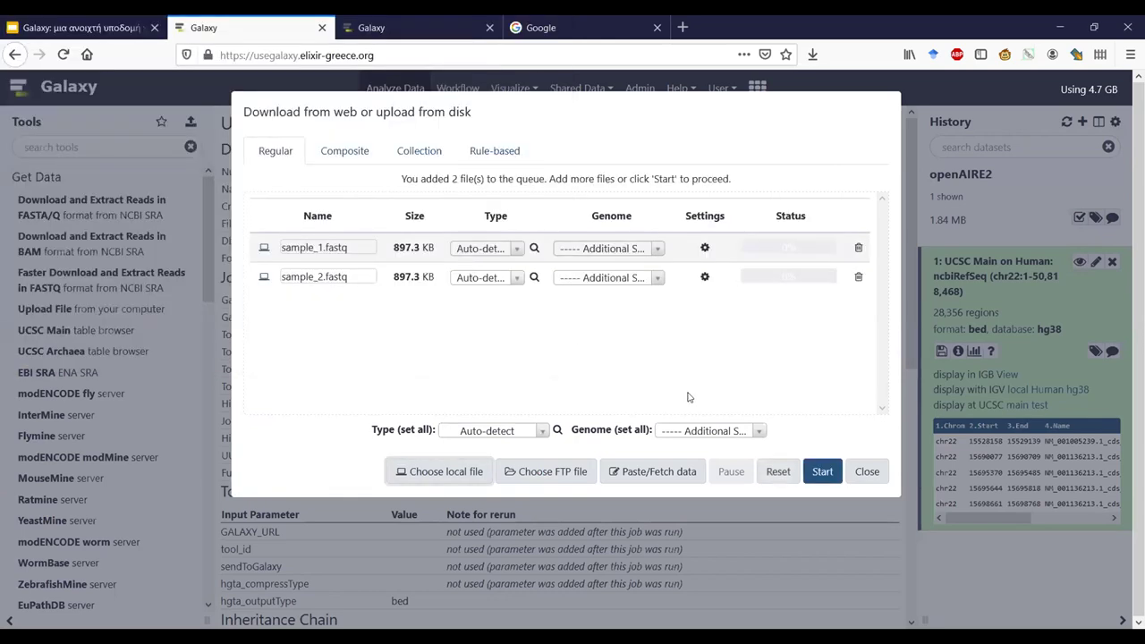
click(824, 471)
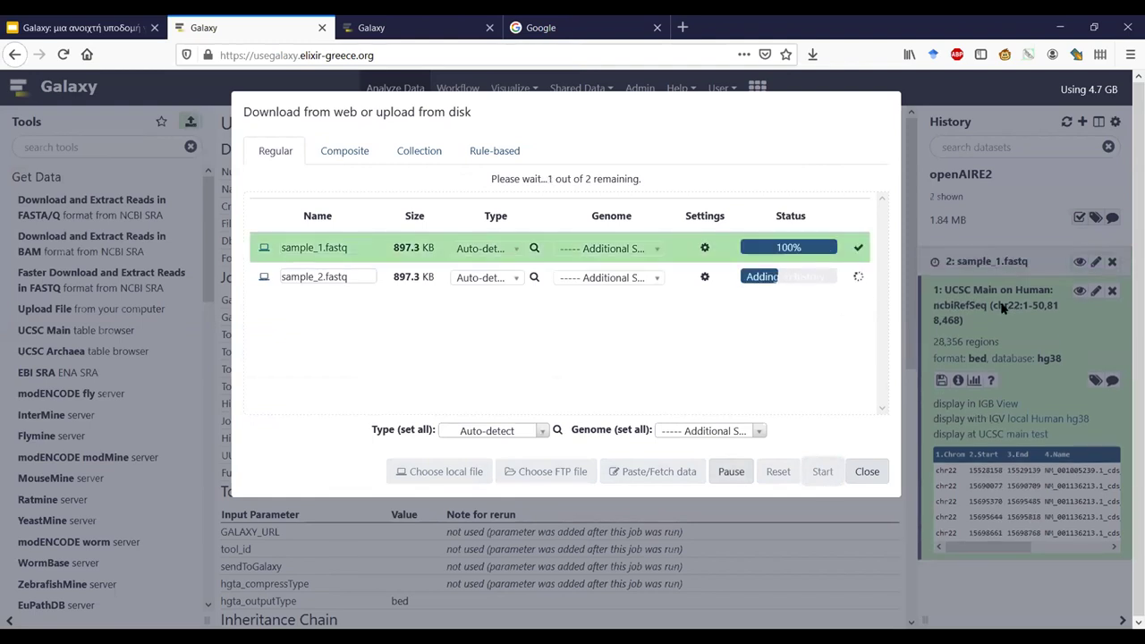
click(867, 471)
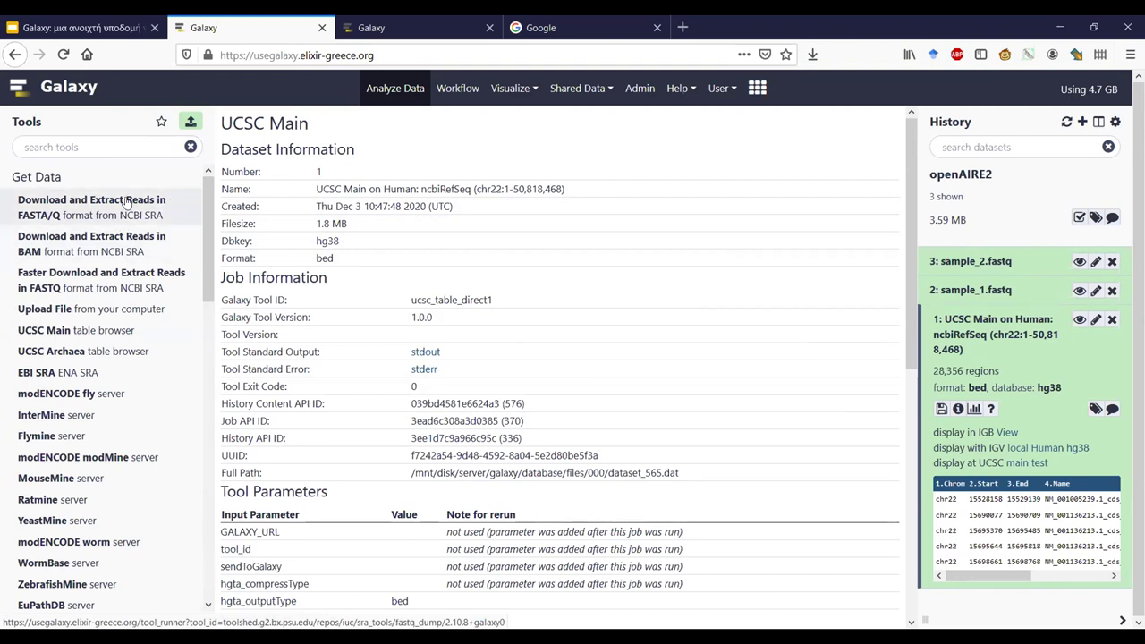
Import TargetRegion.bed, aligned.sam and human_g1k_v37_chr20.fasta from the available FTP files into the history.
click(51, 309)
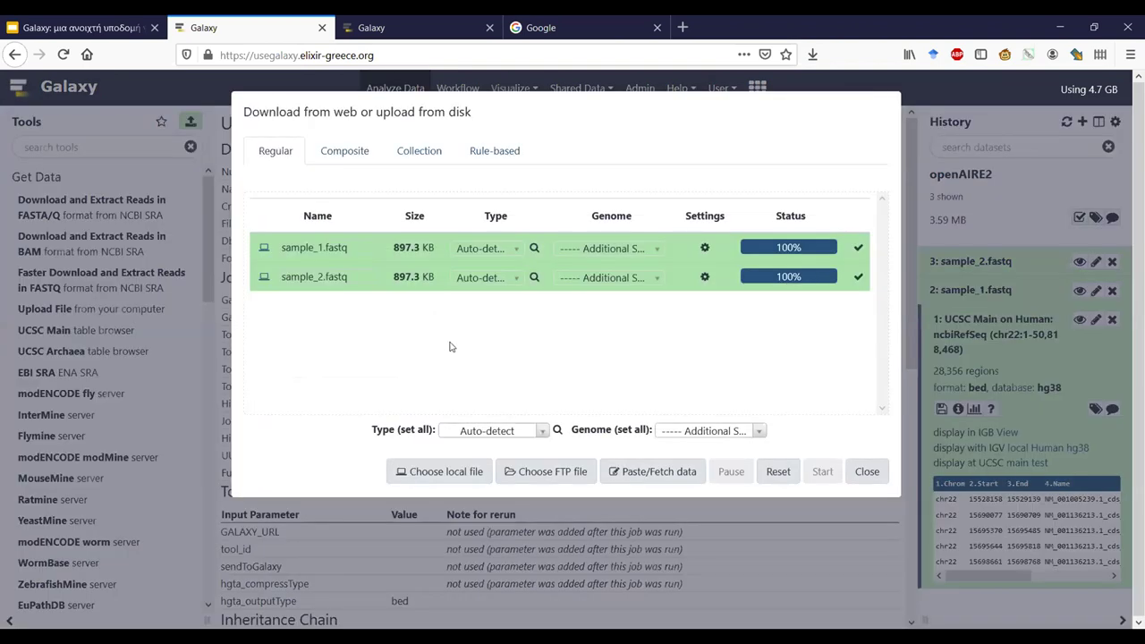
click(528, 469)
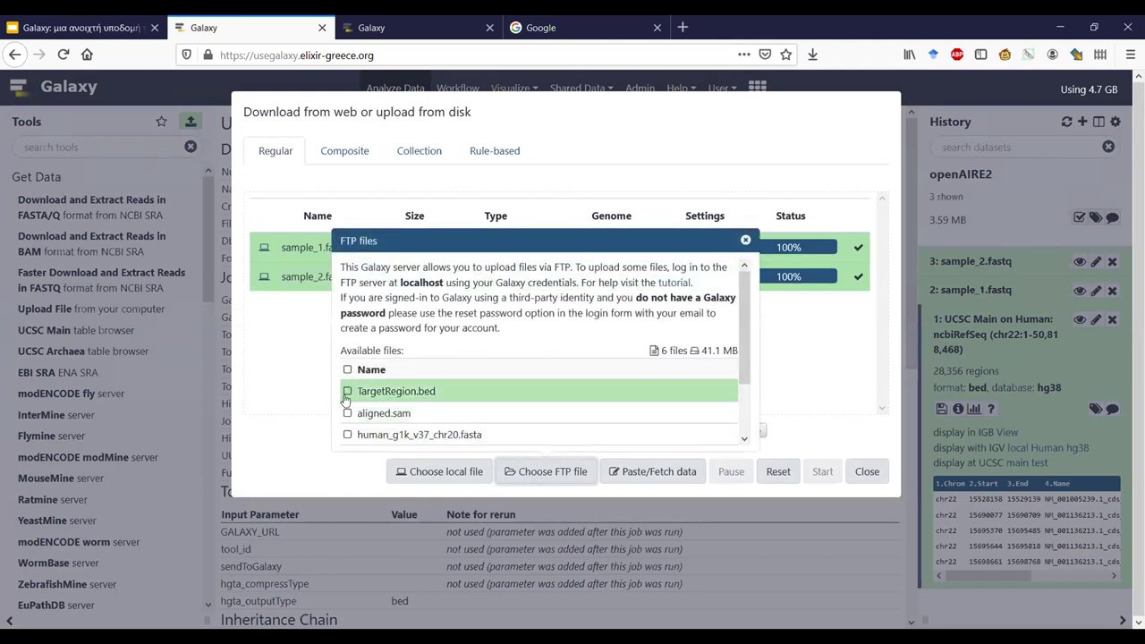
click(348, 394)
click(349, 413)
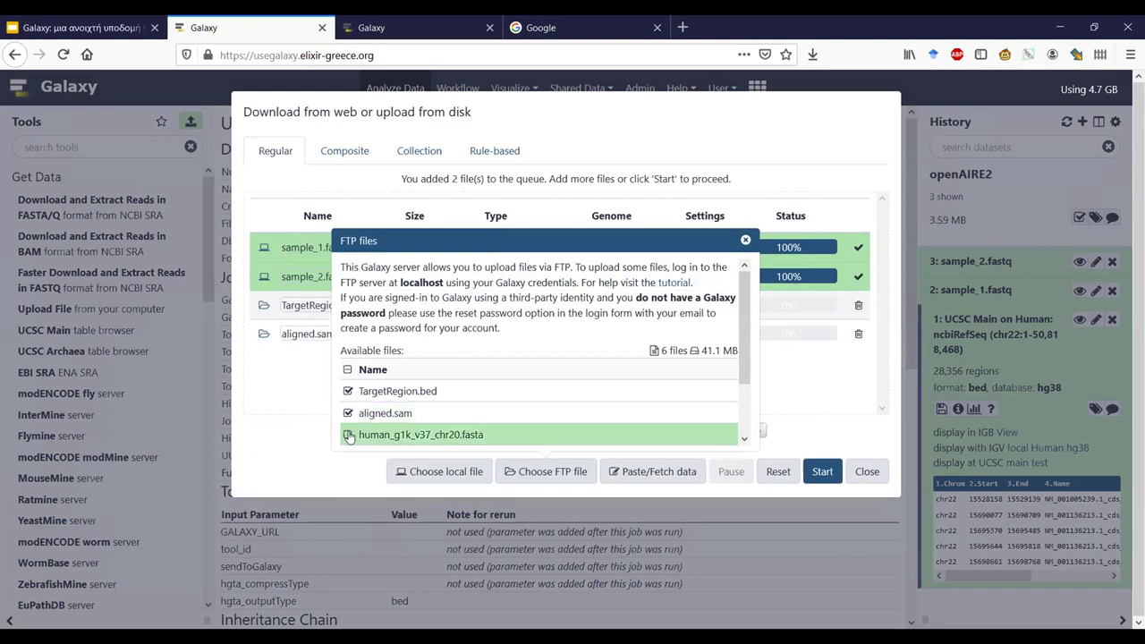
click(348, 435)
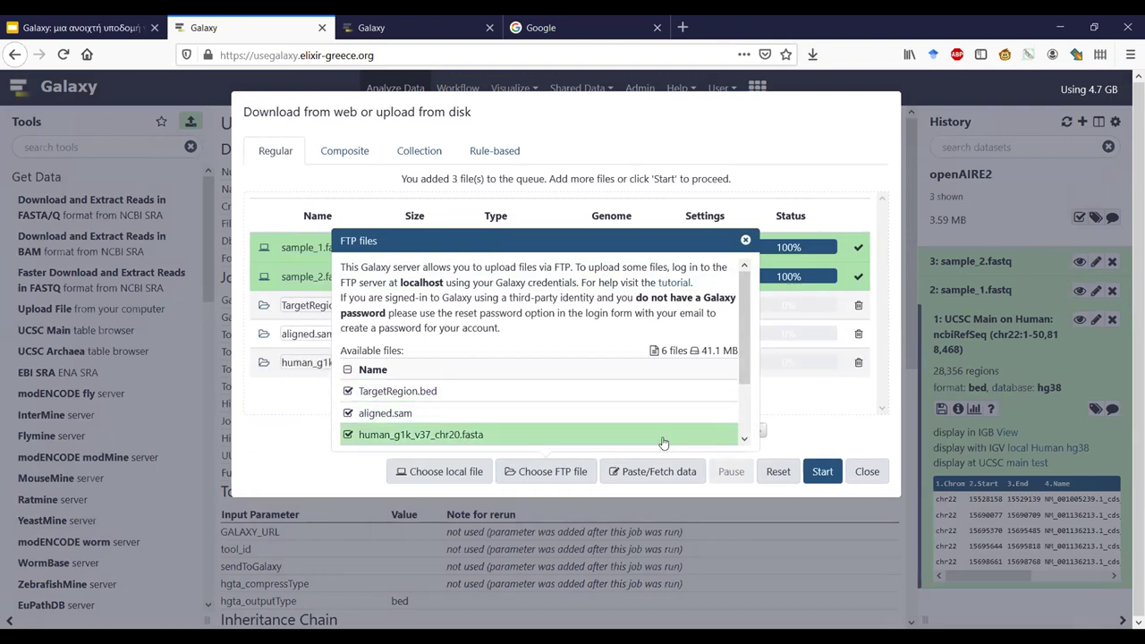
click(820, 471)
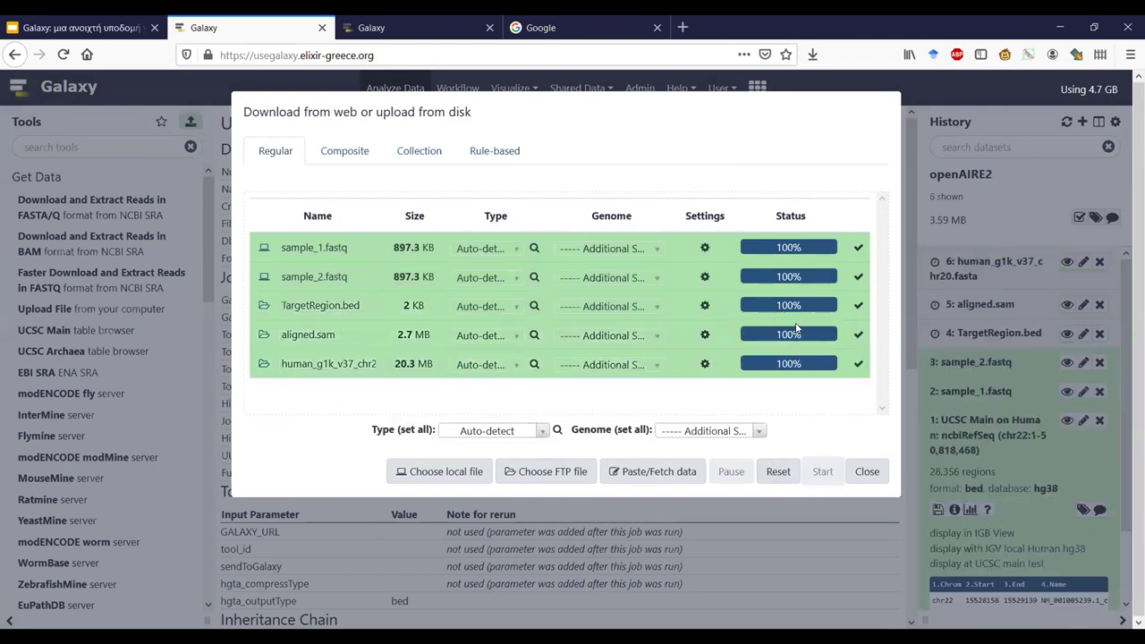
click(851, 472)
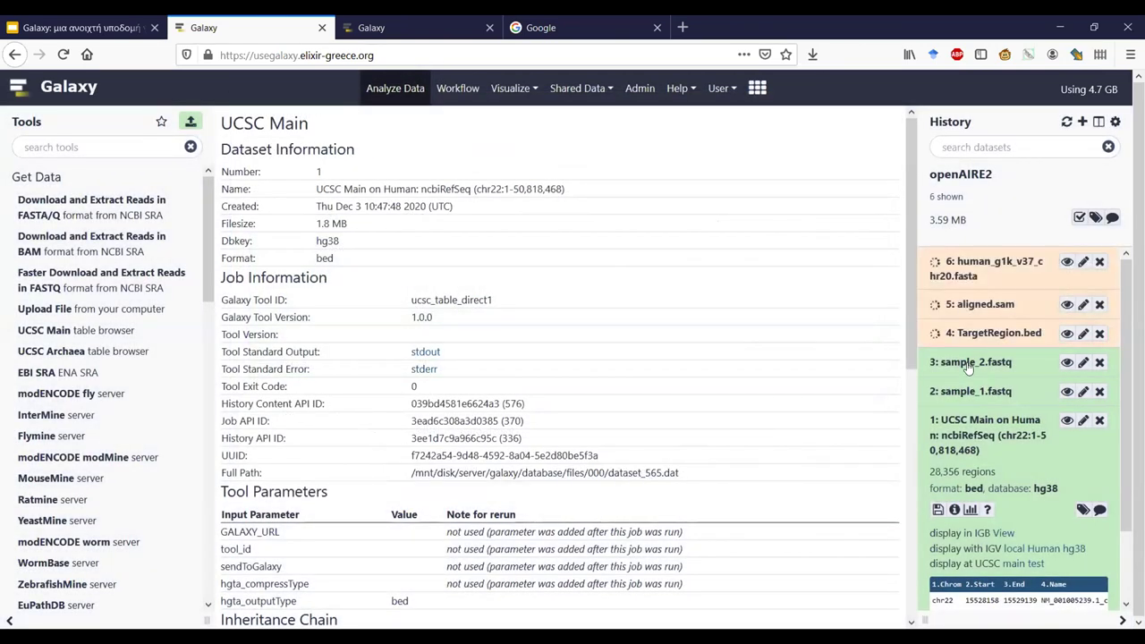
Preview the sample_2.fastq dataset's format and first sequences in the history, and collapse it again.
click(971, 363)
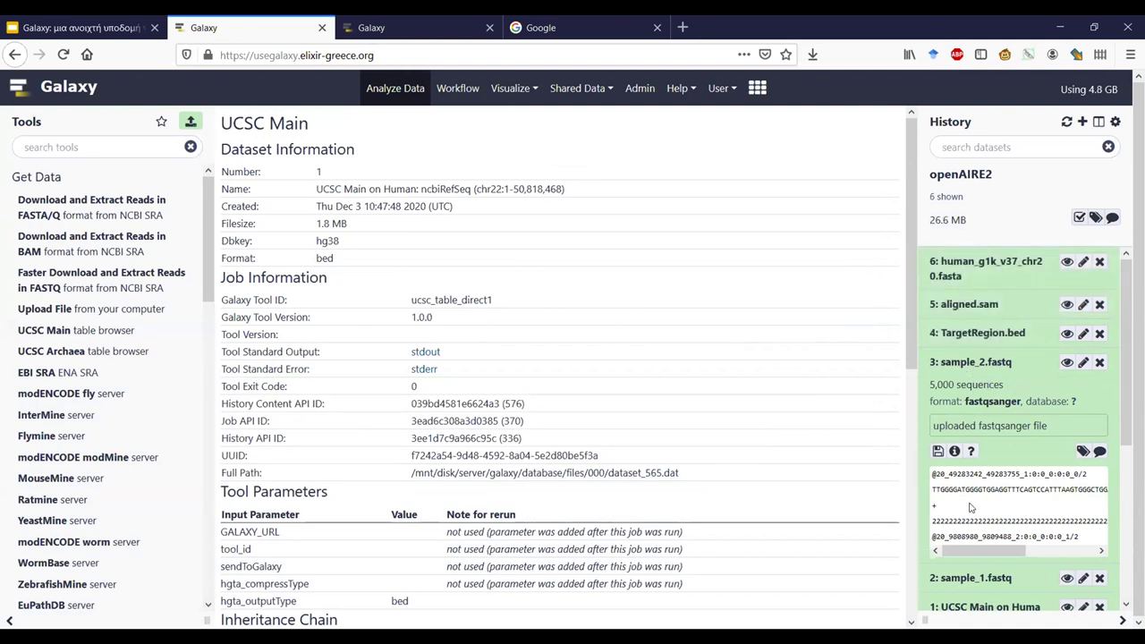
click(971, 363)
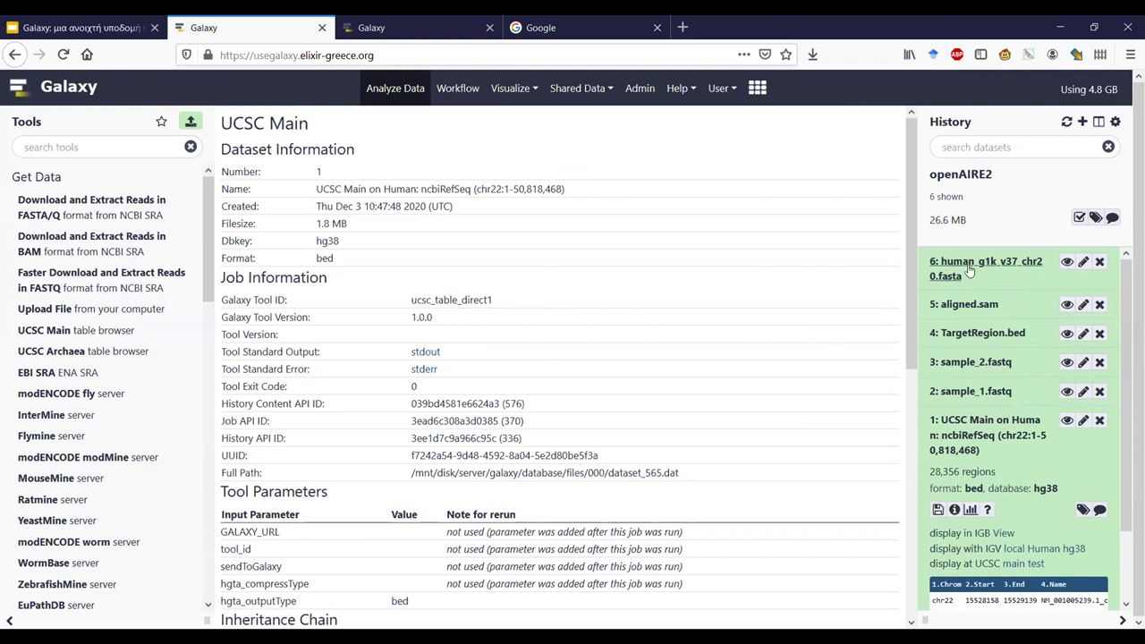
Find the Map with BWA-MEM tool by searching for bwa and set it to use a genome from history and build index.
click(148, 147)
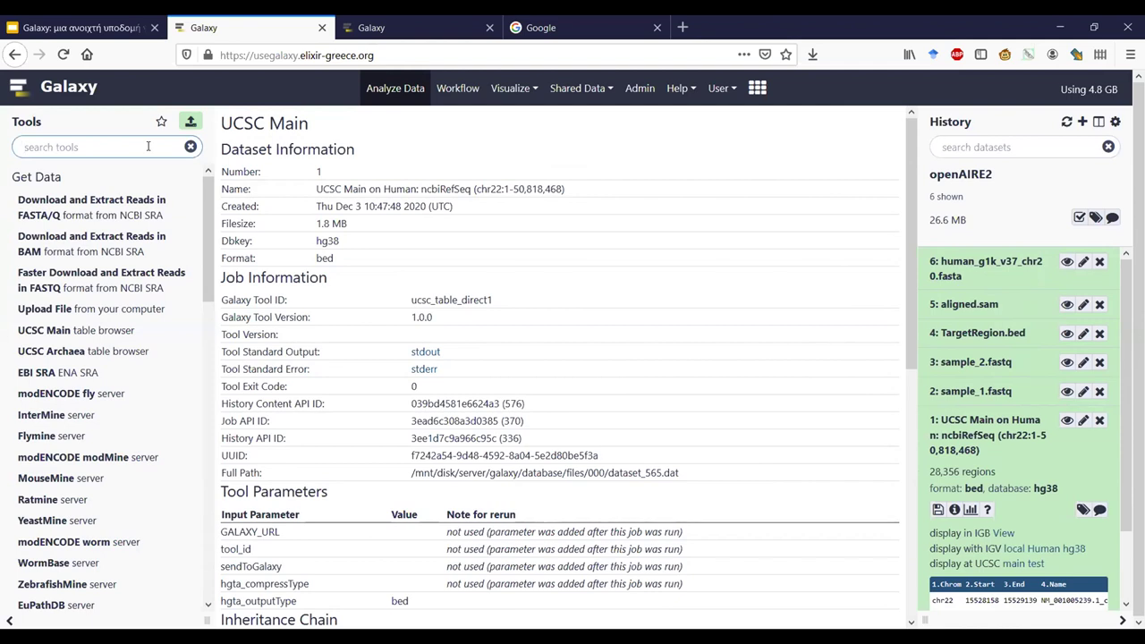
text(bwa)
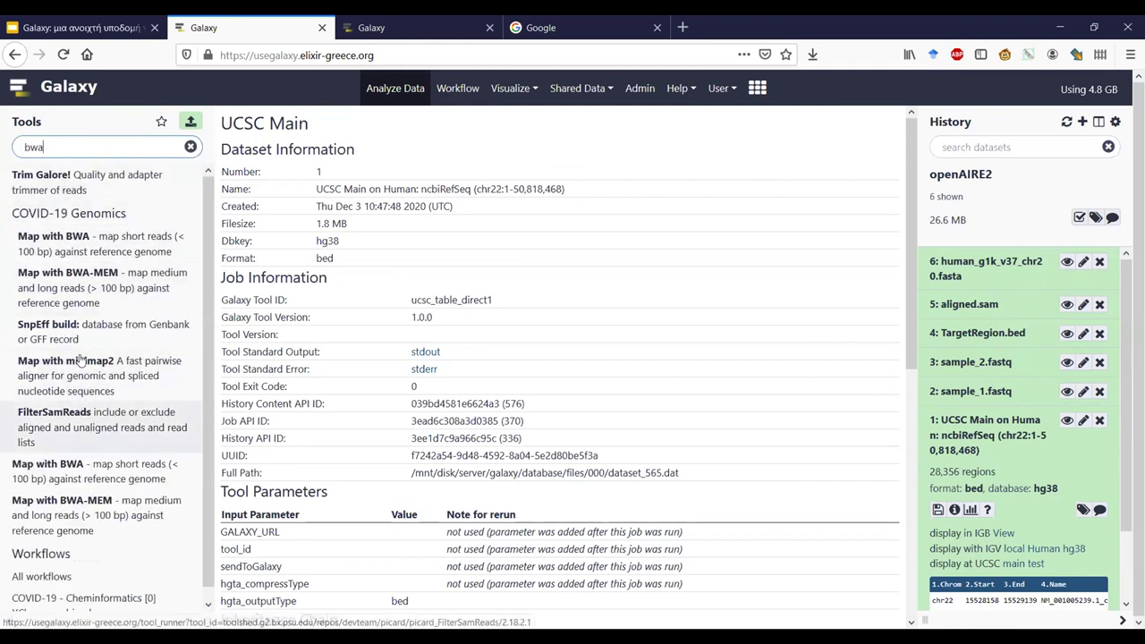
click(76, 278)
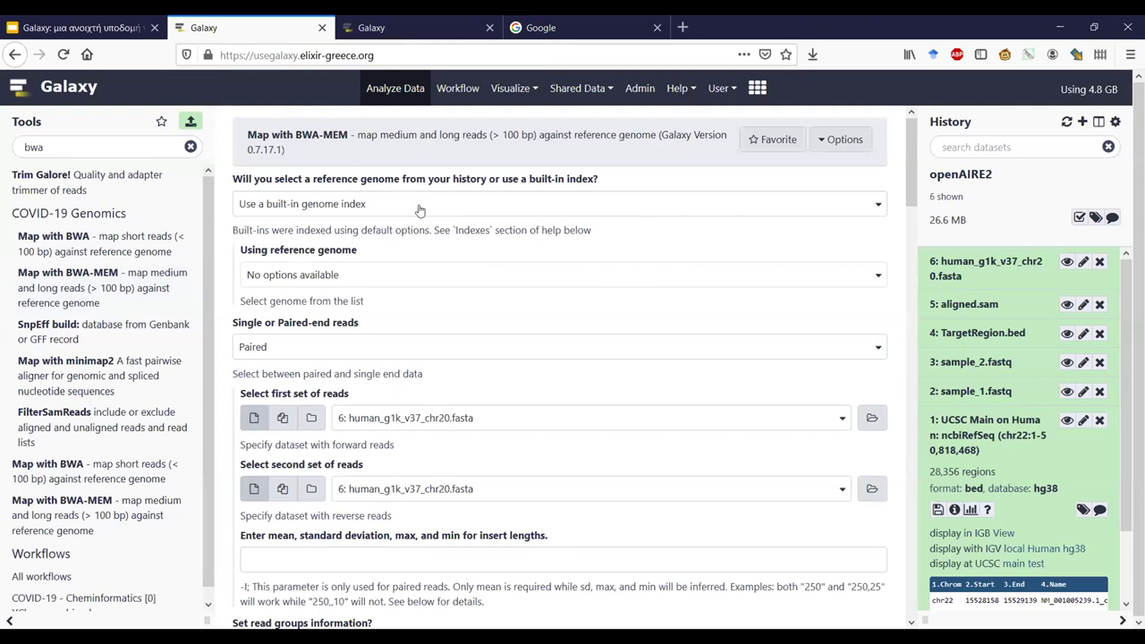
click(414, 207)
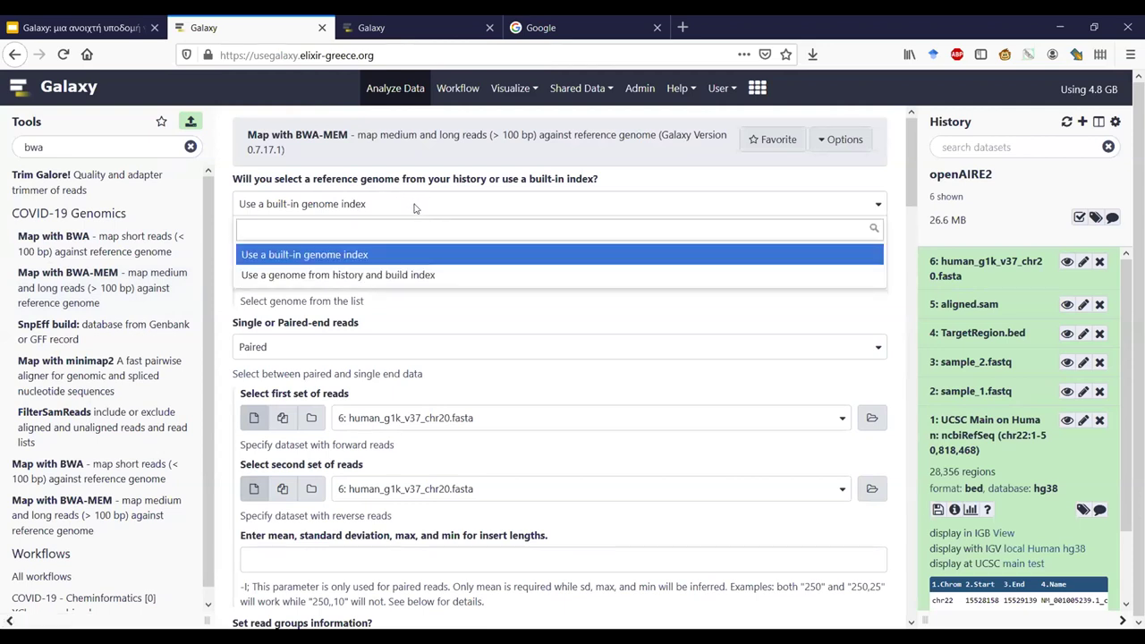
click(415, 278)
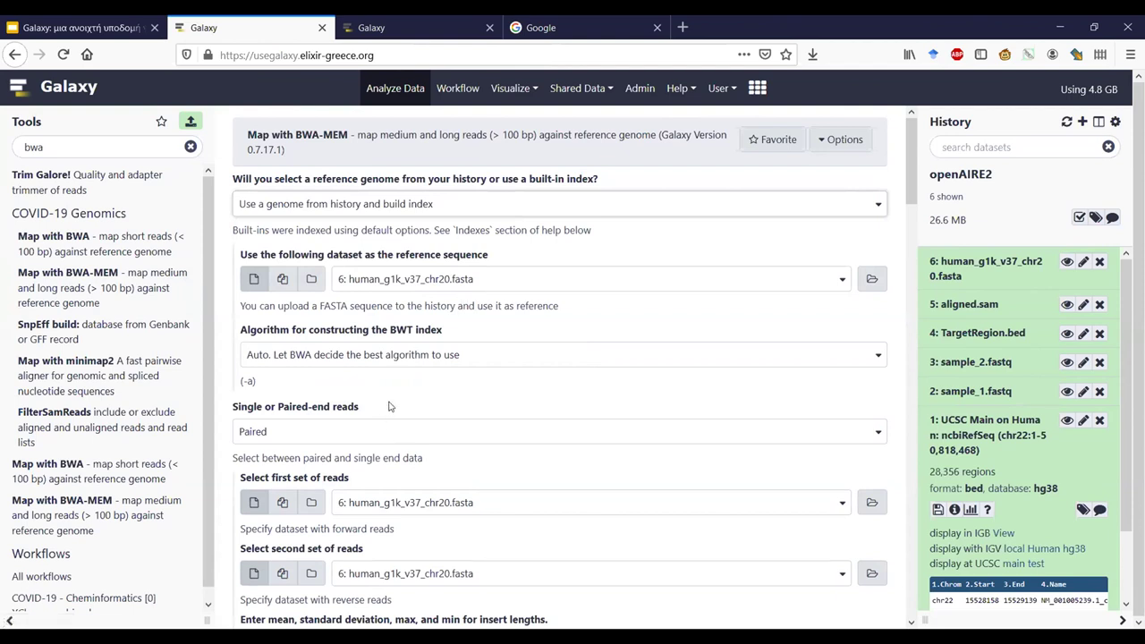
Keep the reads as Paired, with sample_1.fastq as the first set and sample_2.fastq as the second set.
scroll(388, 404, down, 2)
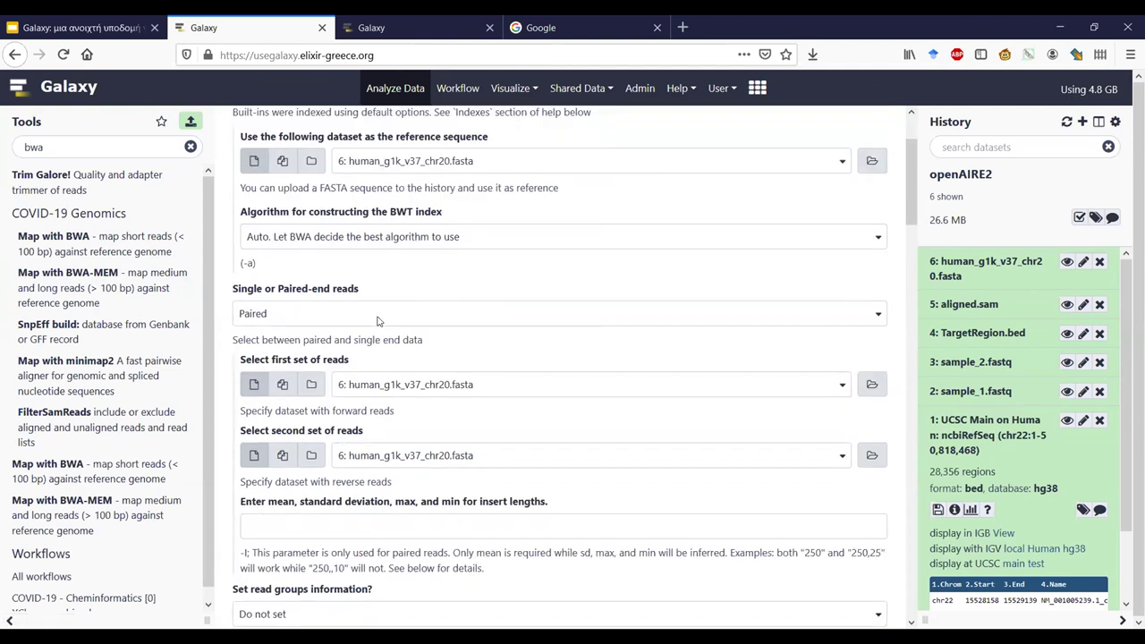
click(378, 318)
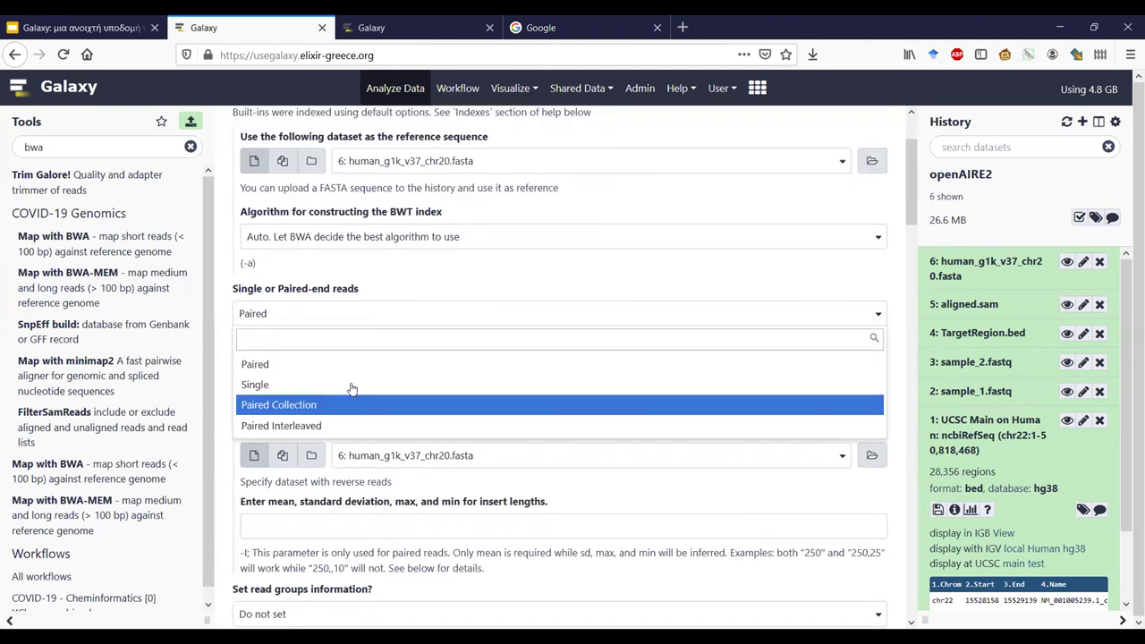
click(350, 366)
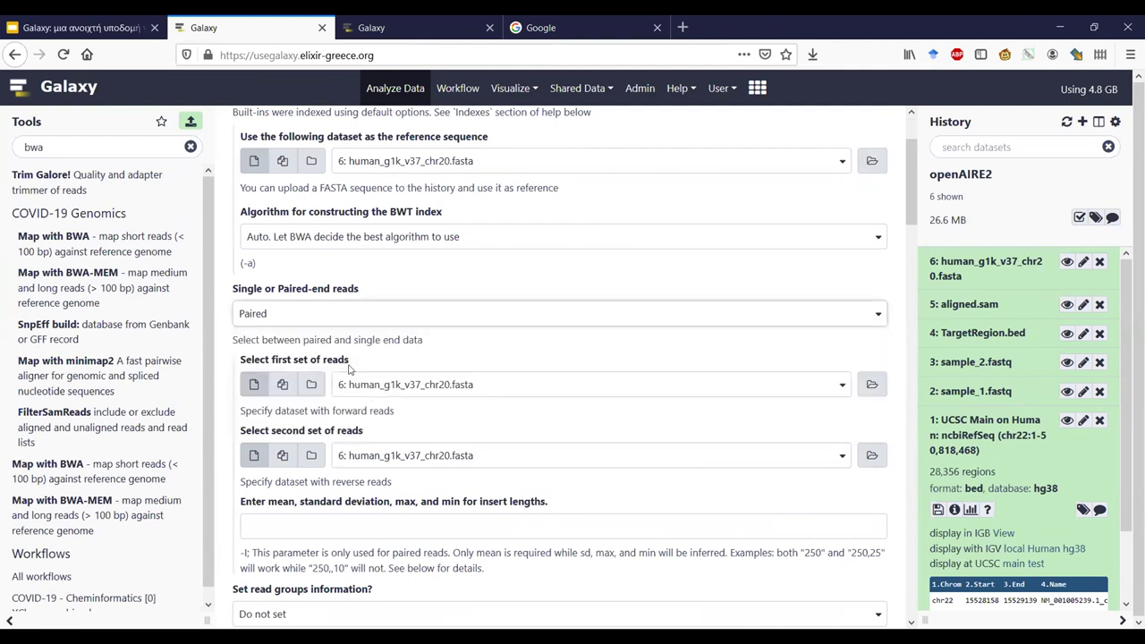
click(403, 387)
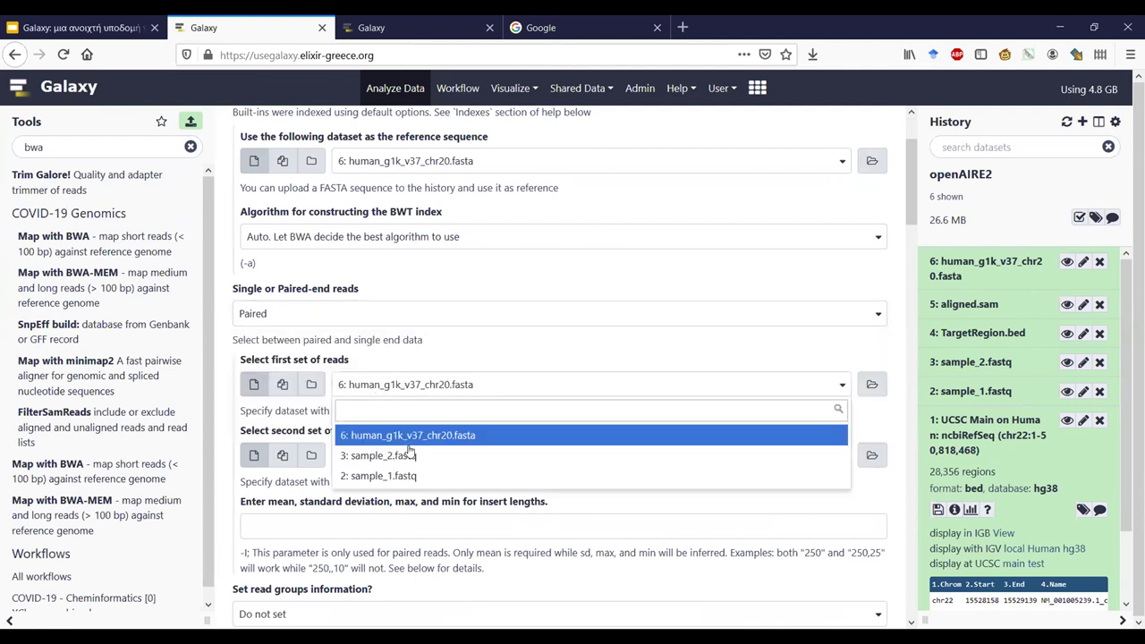
click(409, 474)
click(412, 457)
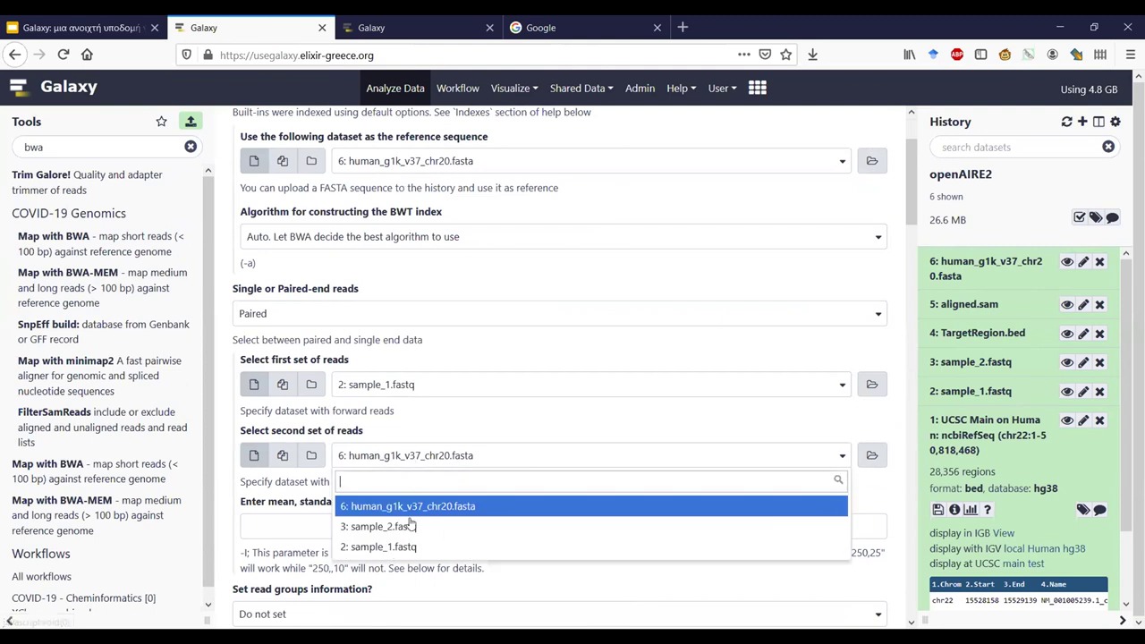
click(408, 527)
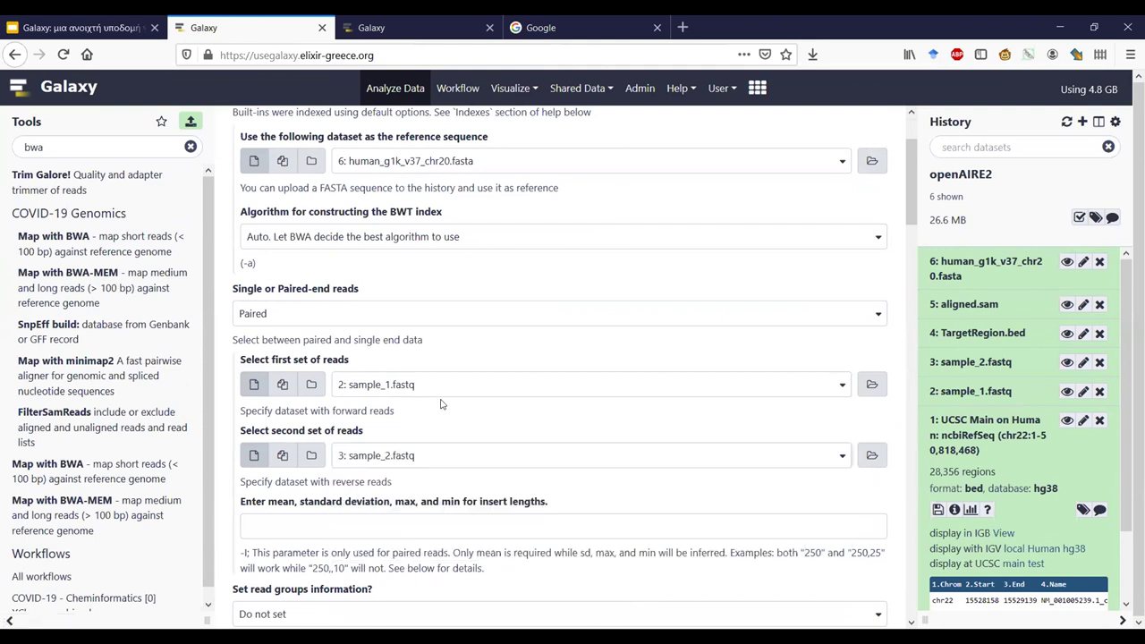
Select the Simple Illumina analysis mode, check the mapping parameters and run Map with BWA-MEM.
scroll(440, 389, down, 1)
scroll(439, 382, down, 5)
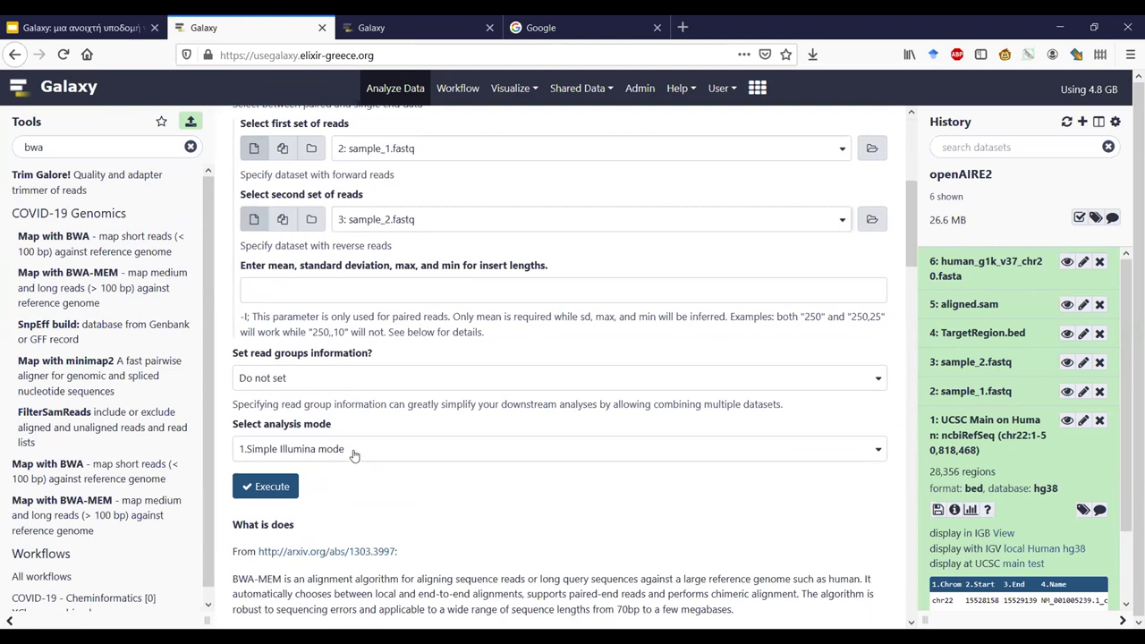
click(353, 455)
click(354, 500)
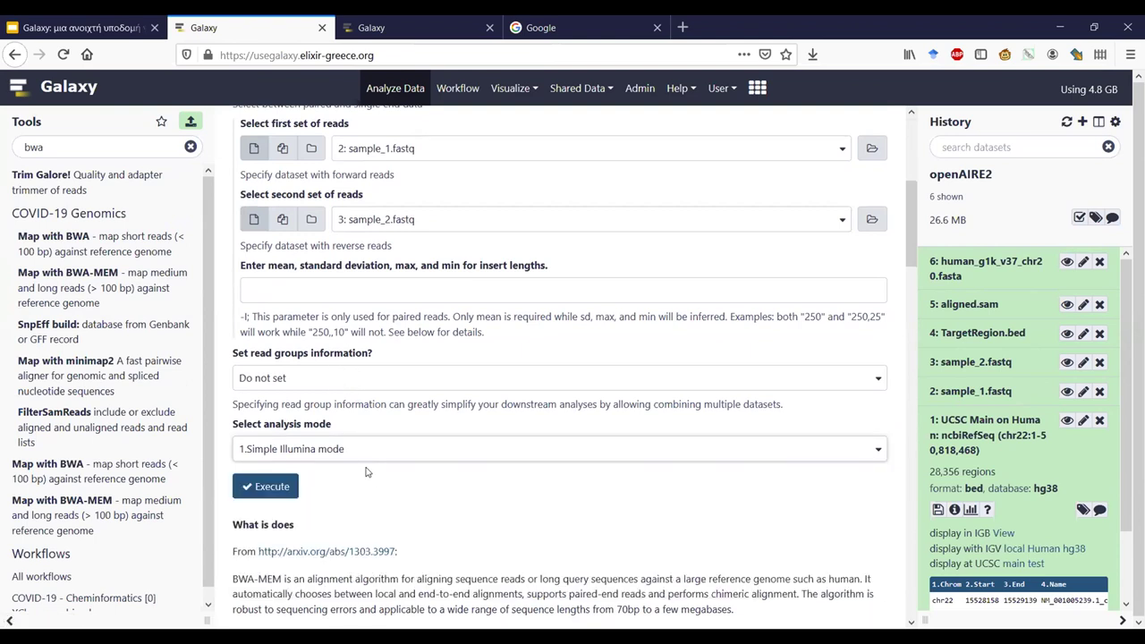
scroll(448, 385, up, 5)
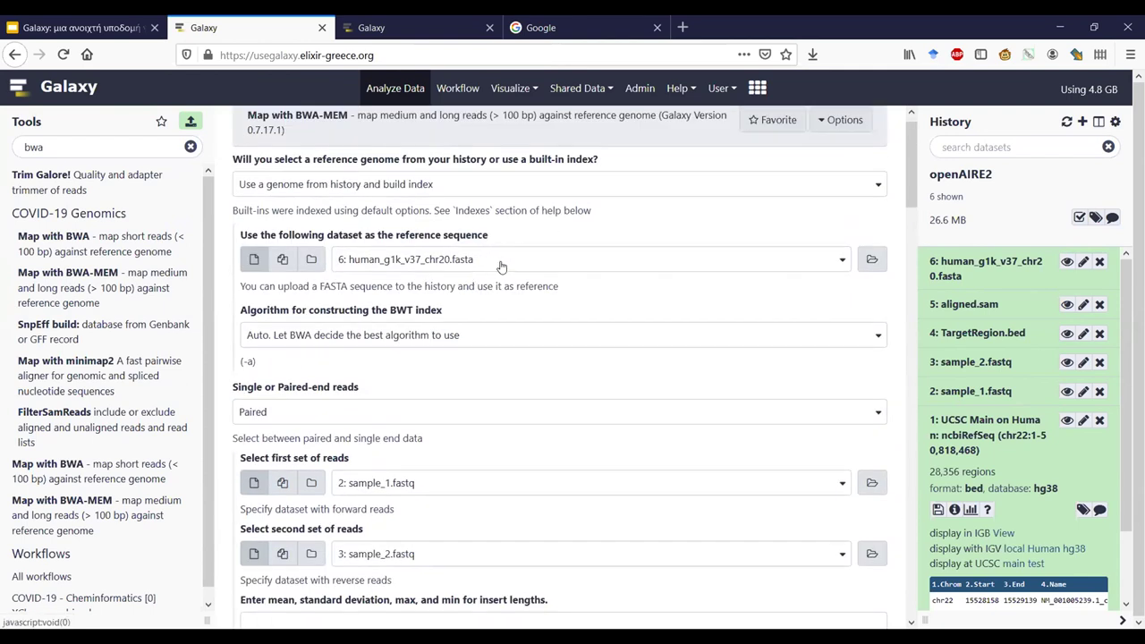
scroll(452, 444, down, 4)
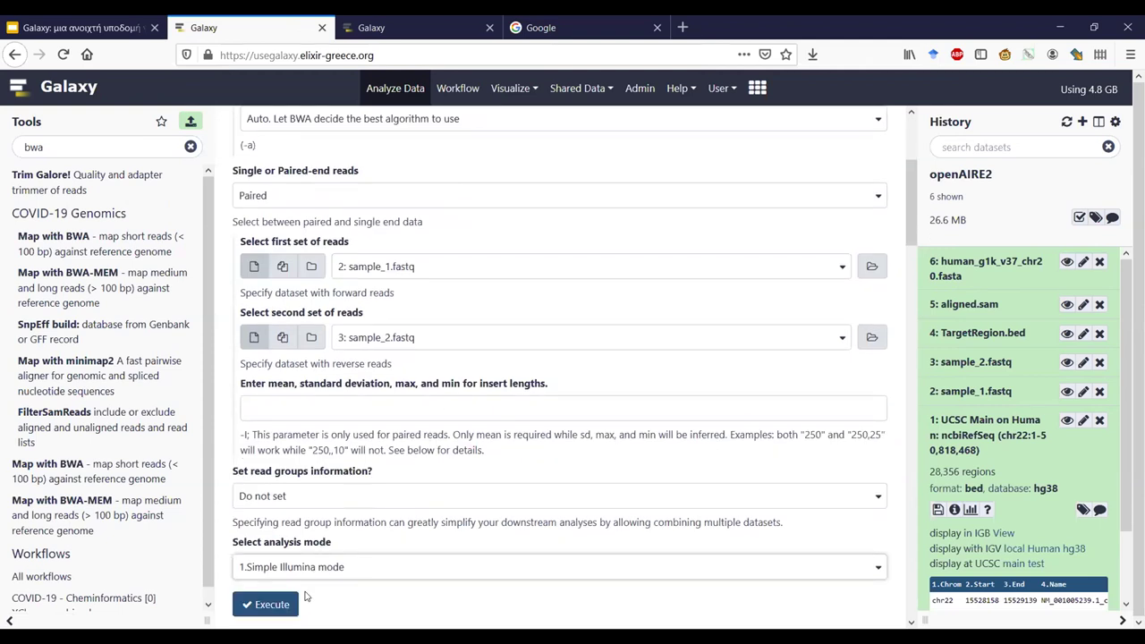
click(270, 604)
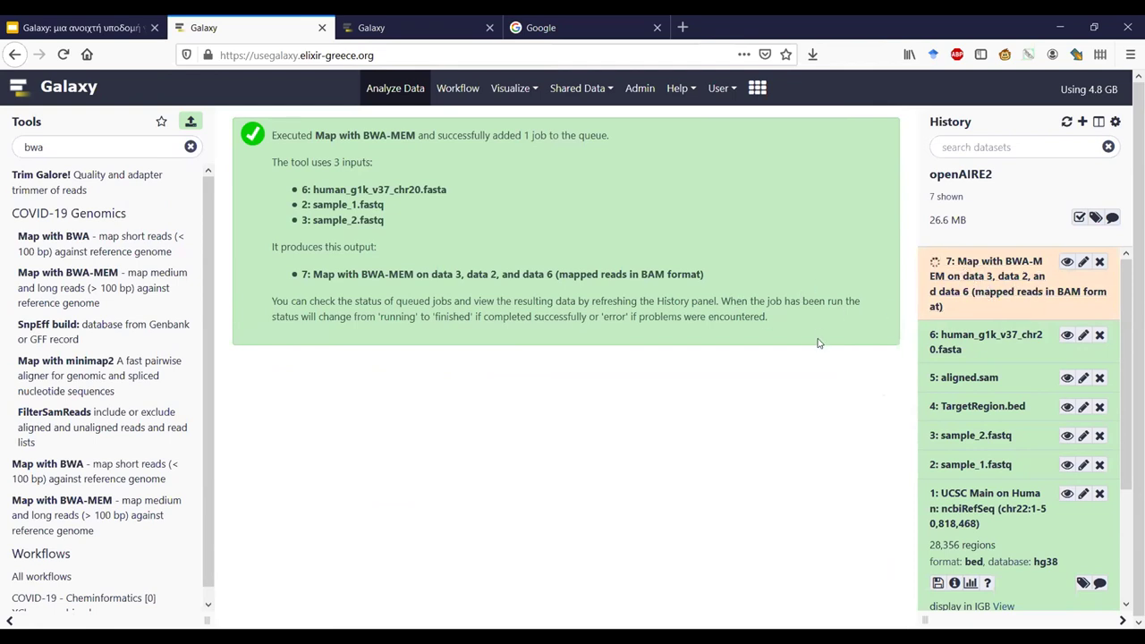
Expand the aligned.sam dataset and view its full contents, examining the mapped positions in the POS column.
click(967, 377)
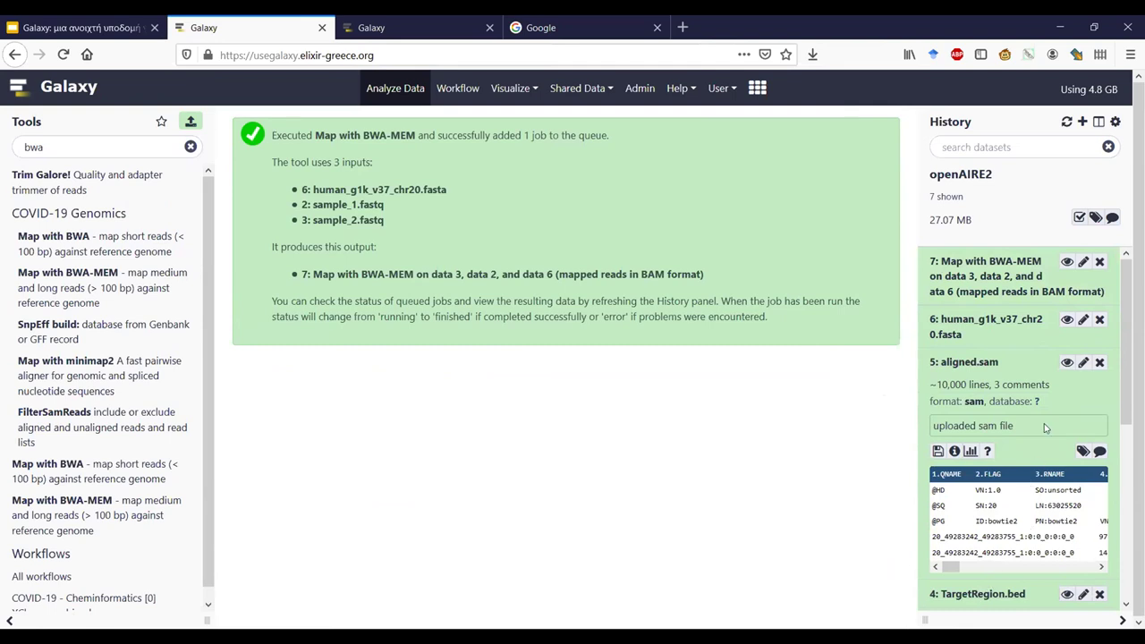
click(1067, 361)
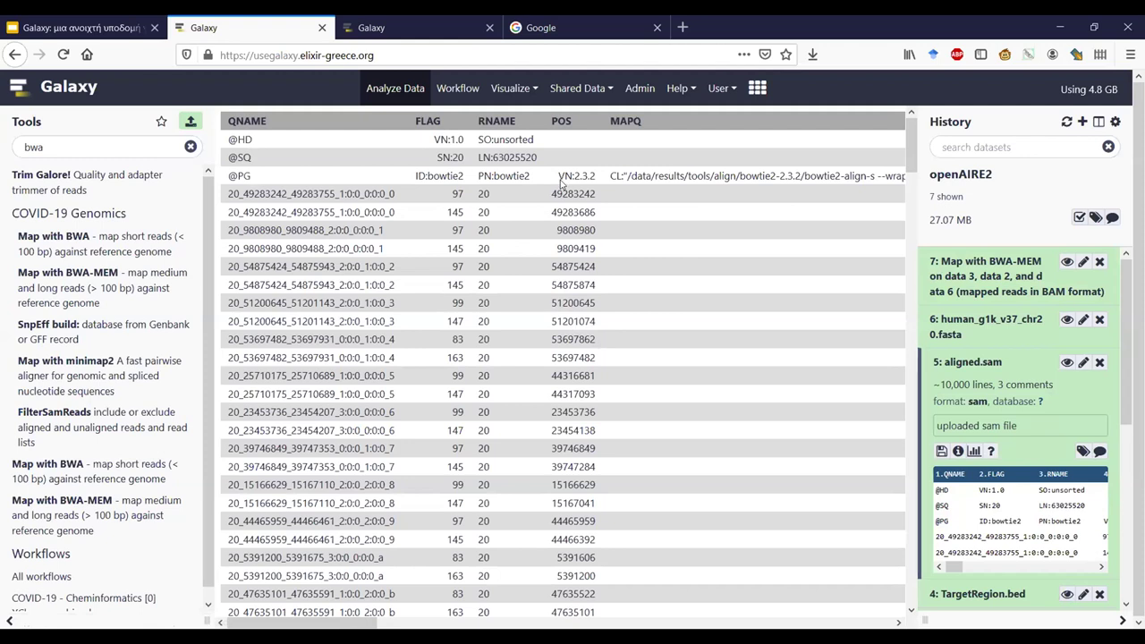
drag(562, 189, 590, 195)
click(572, 265)
Search the tools for samto and open Samtools sort from the SAM/BAM category.
click(190, 147)
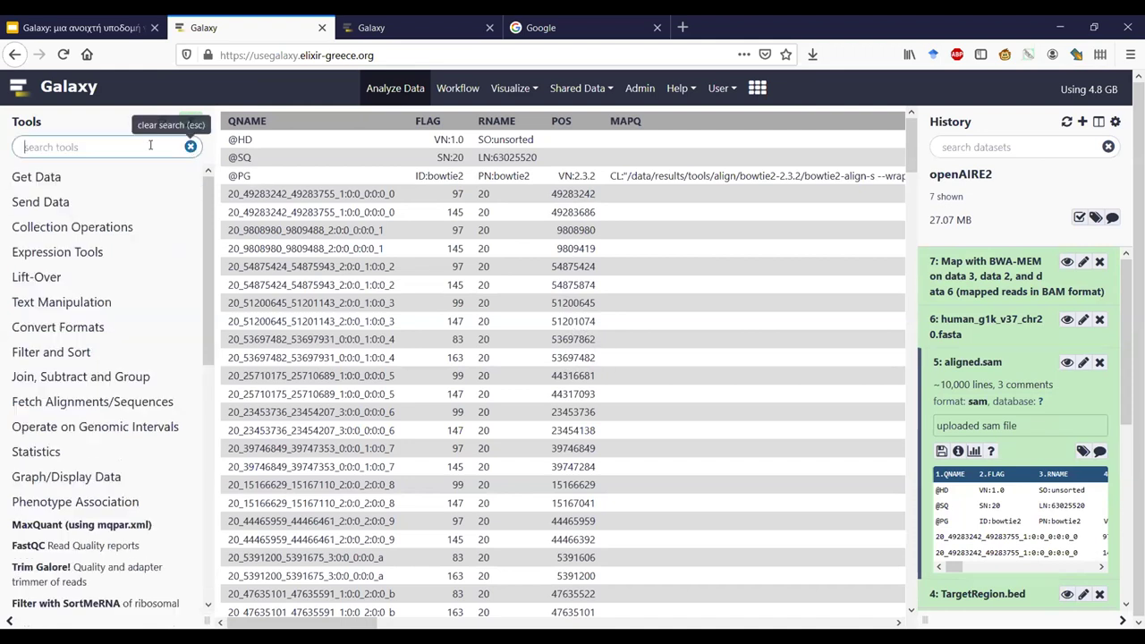
text(samto)
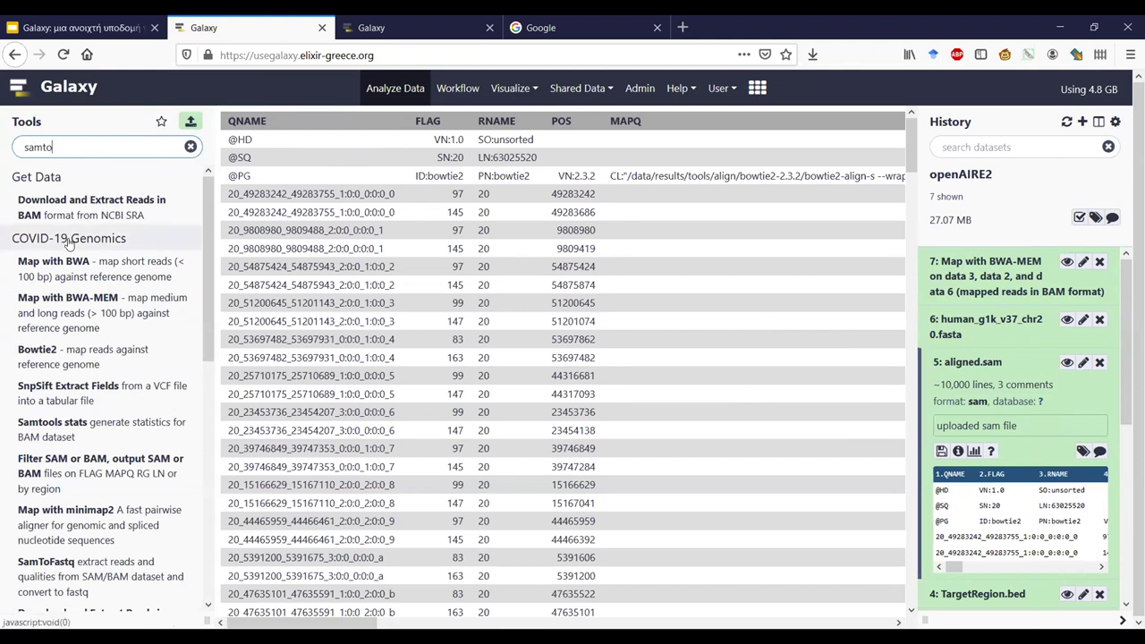
scroll(97, 305, down, 2)
scroll(96, 305, down, 4)
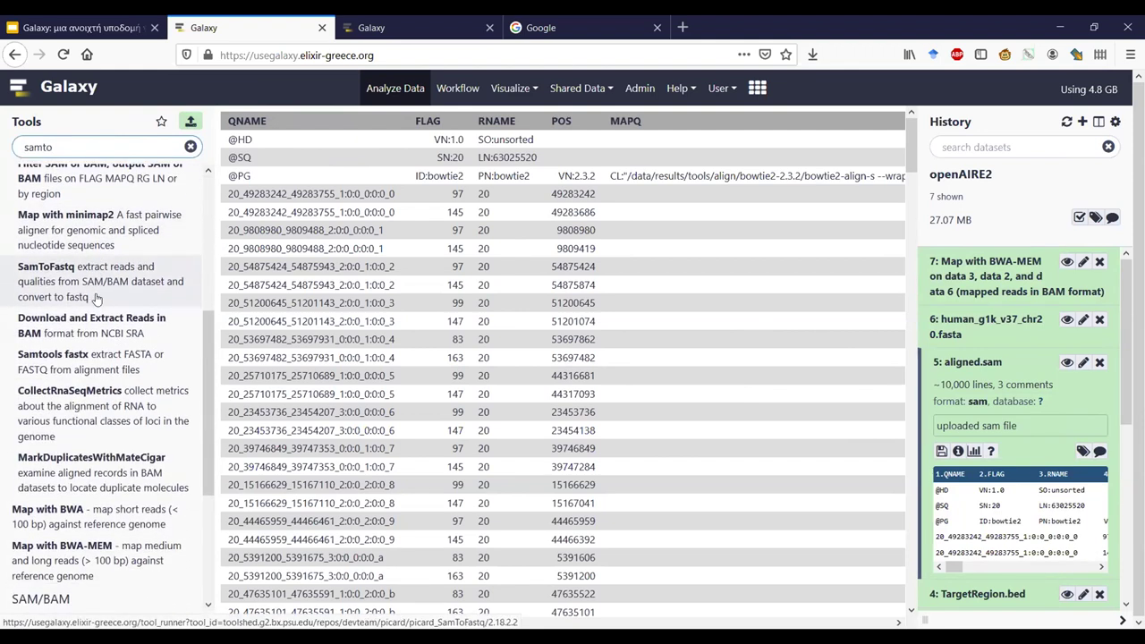
scroll(97, 299, down, 5)
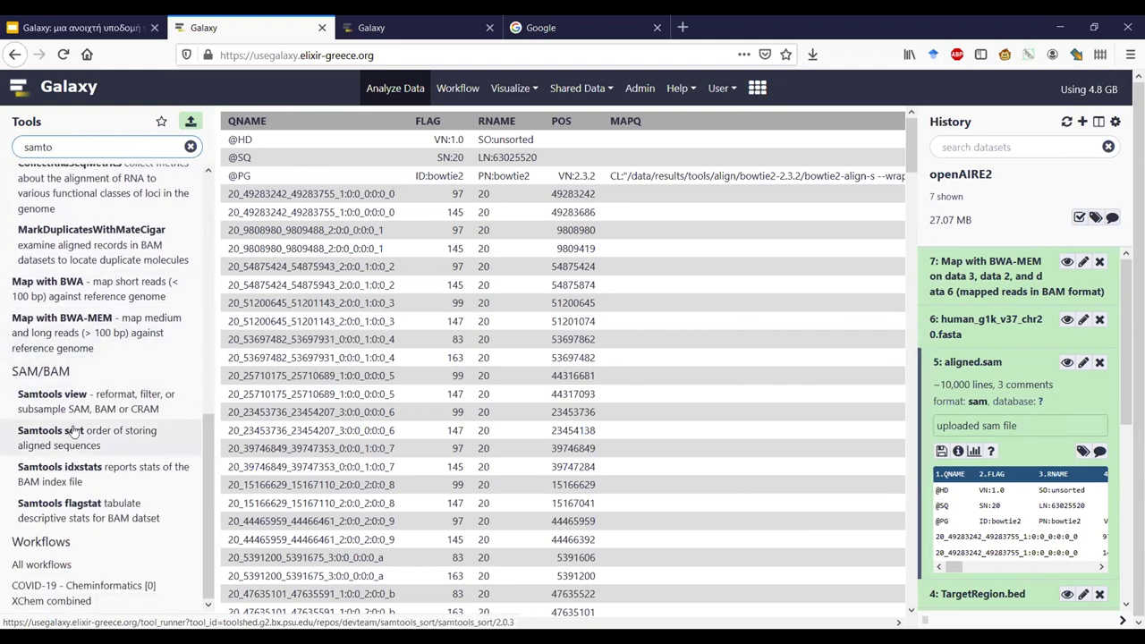
click(75, 432)
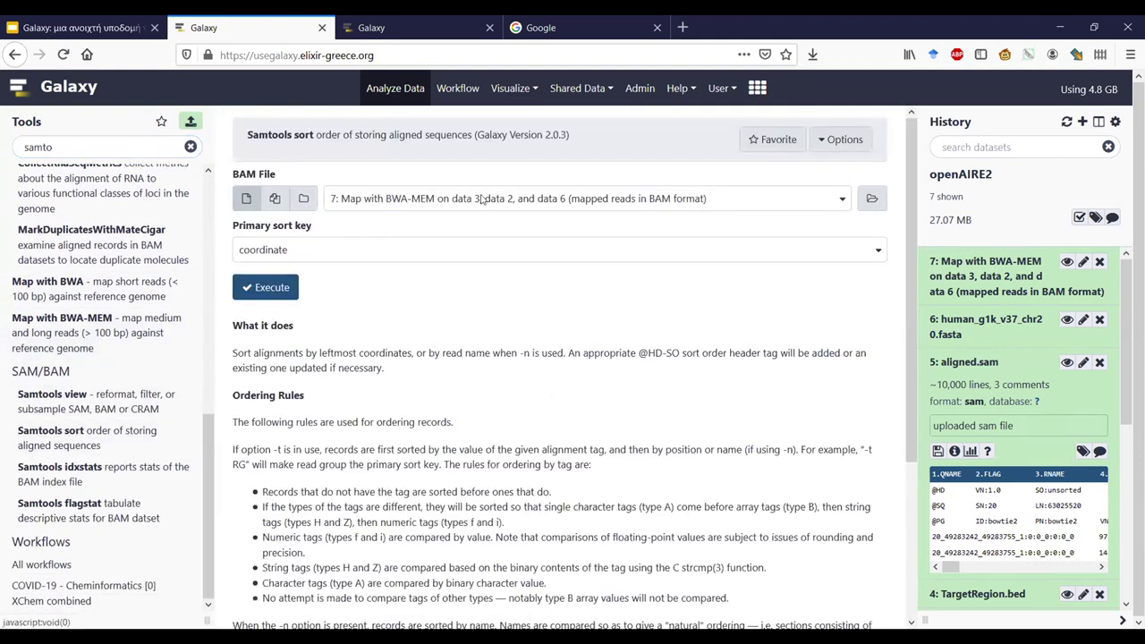
Run Samtools sort on aligned.sam with coordinate as the primary sort key.
click(481, 198)
click(456, 271)
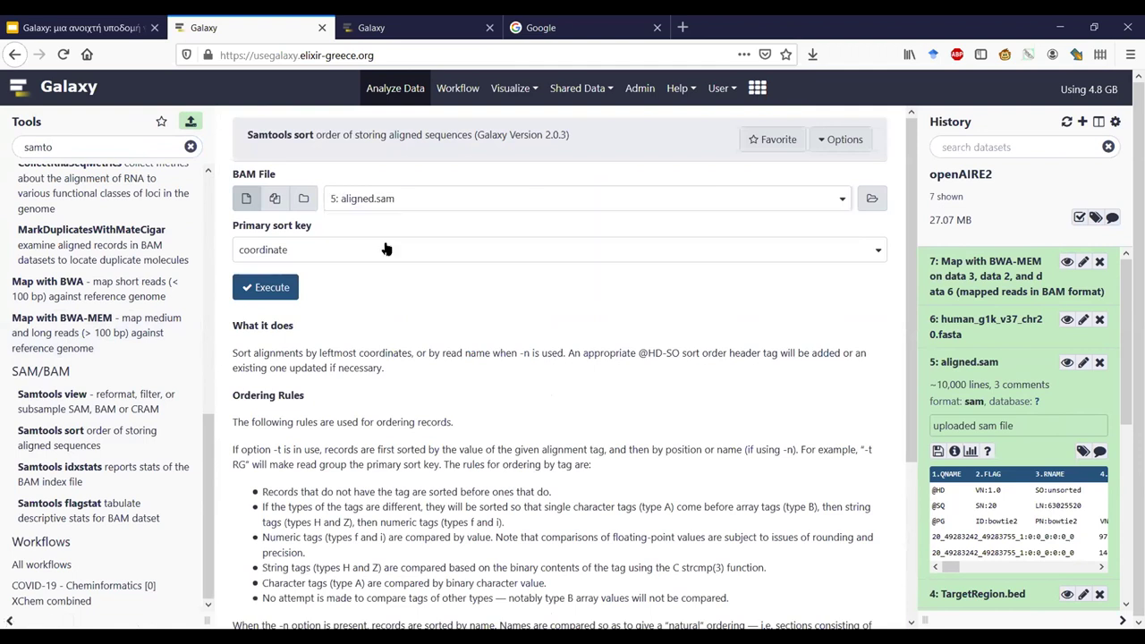
click(358, 249)
click(321, 306)
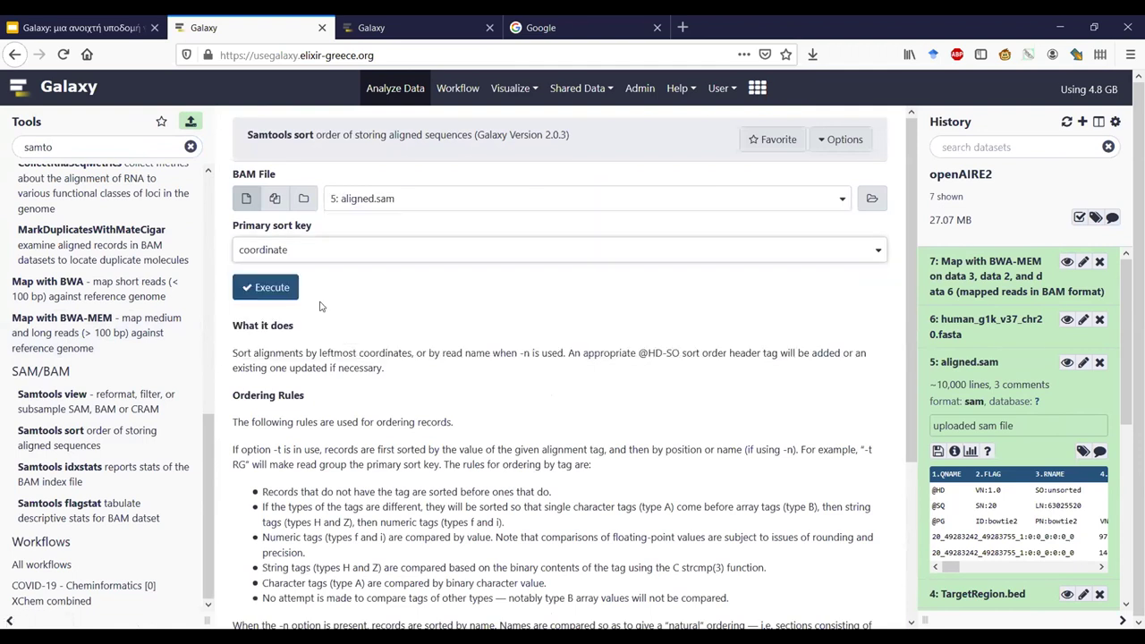
click(271, 289)
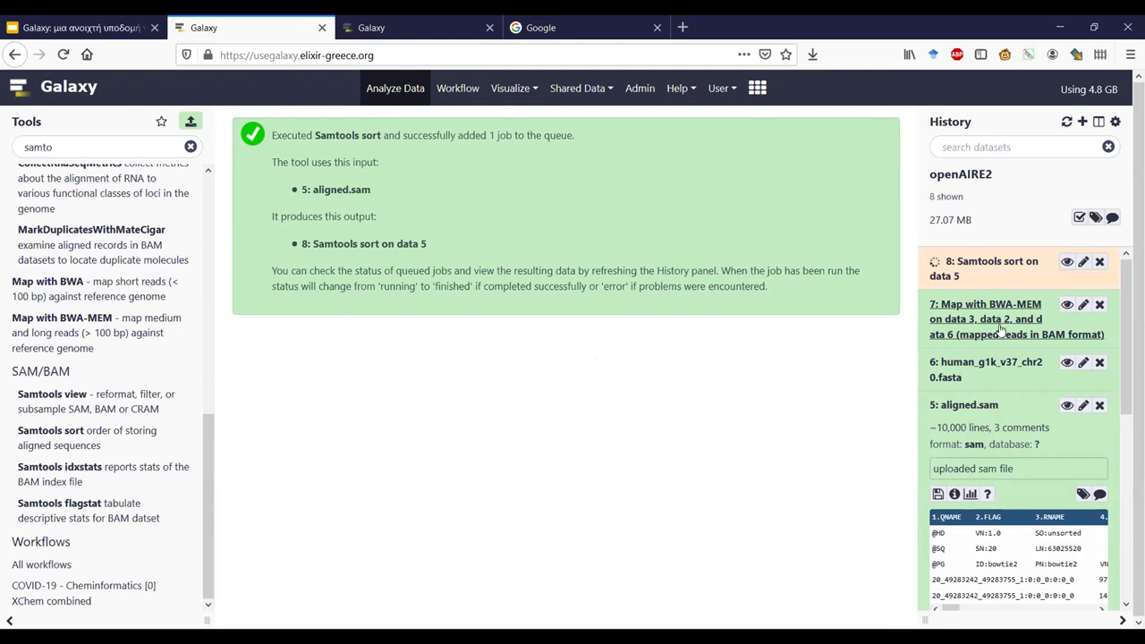
View the mapped reads in the Map with BWA-MEM output and examine its job information, tool parameters, command line and job metrics.
click(995, 315)
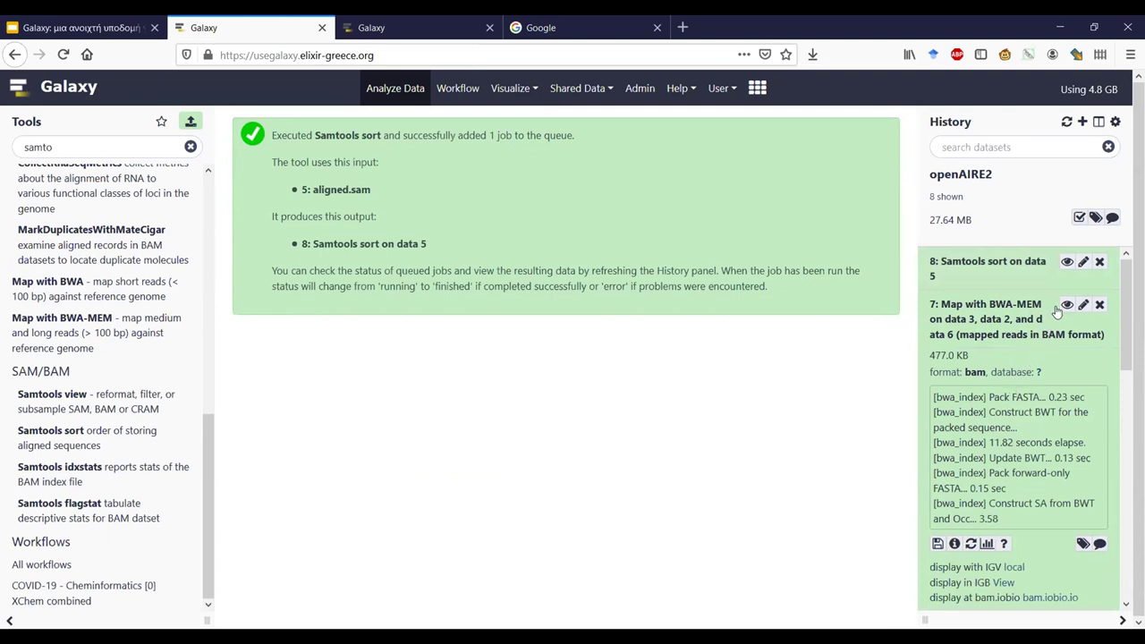
click(1067, 306)
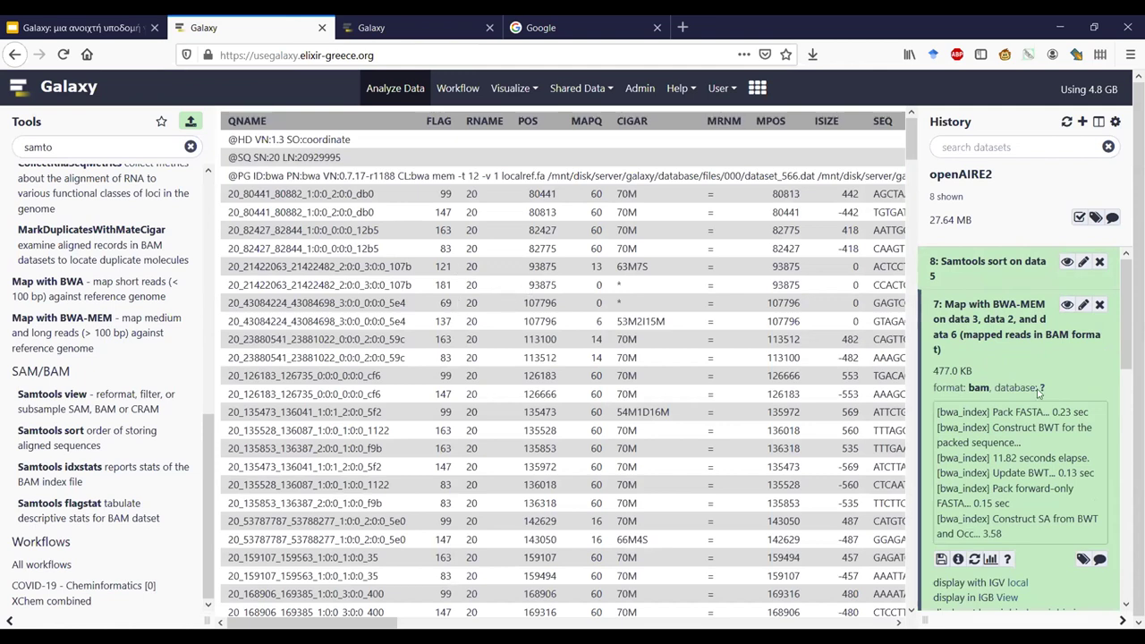
scroll(999, 402, down, 1)
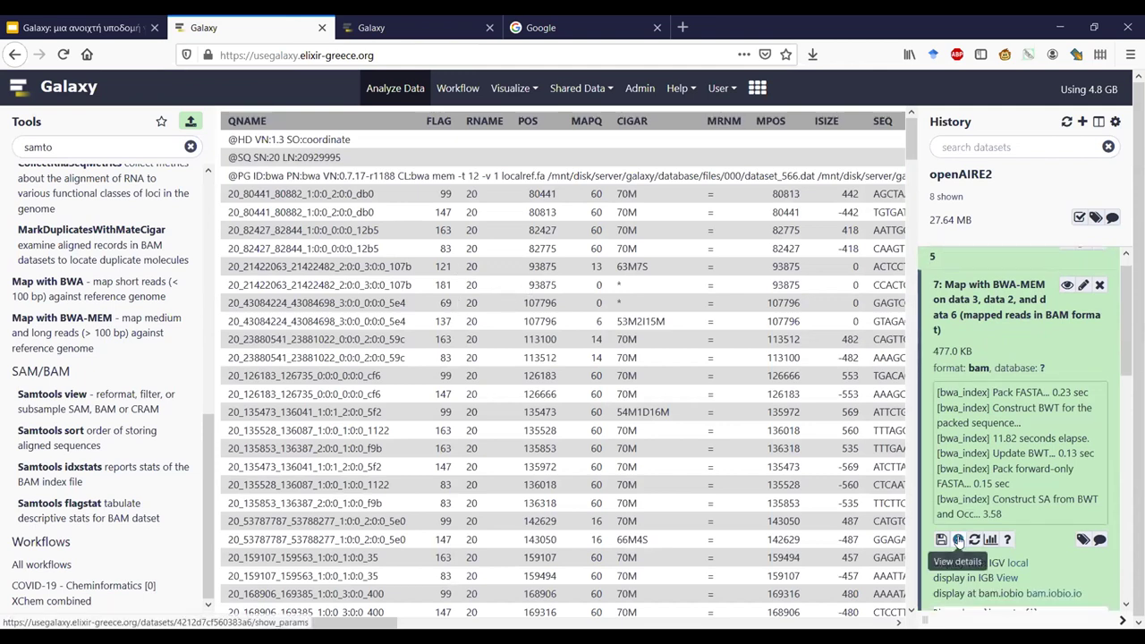
click(957, 541)
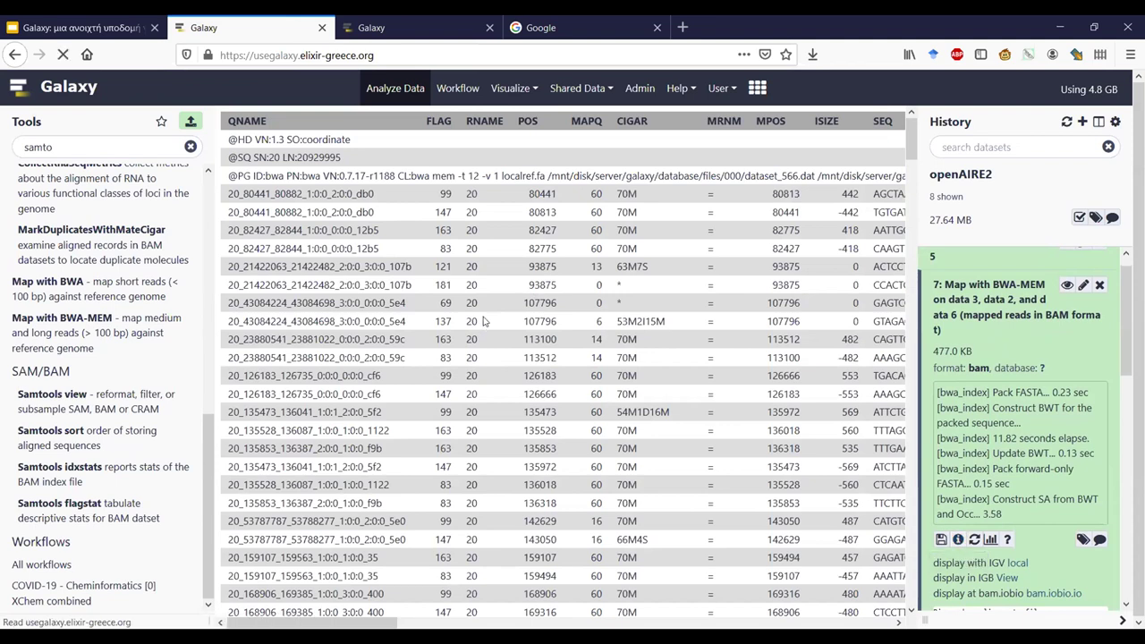
scroll(499, 299, down, 3)
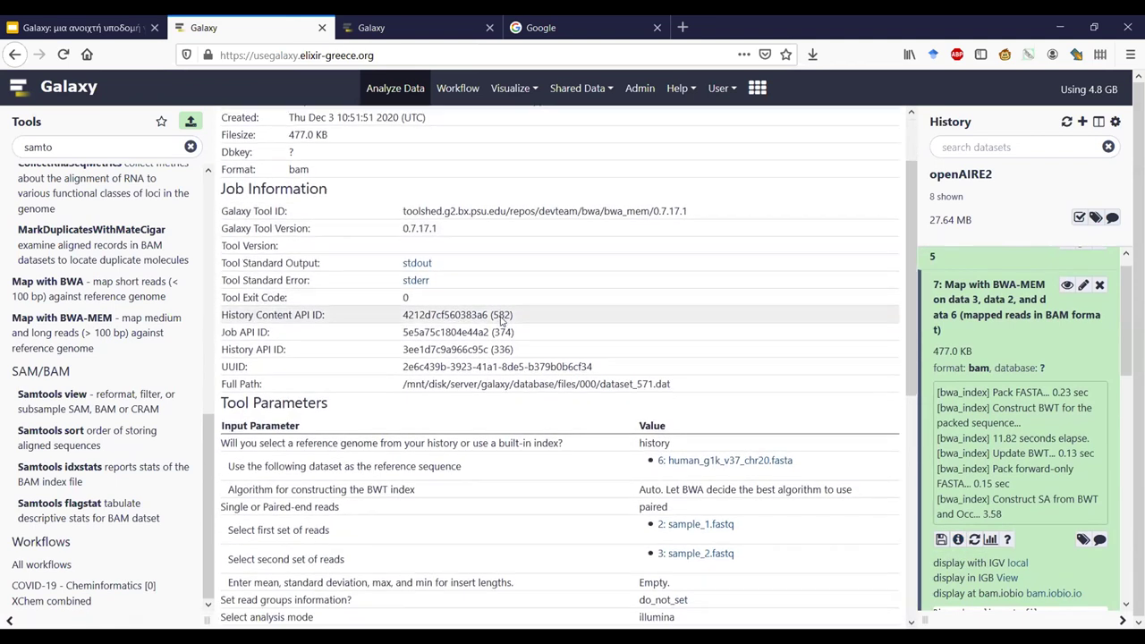
scroll(480, 337, down, 1)
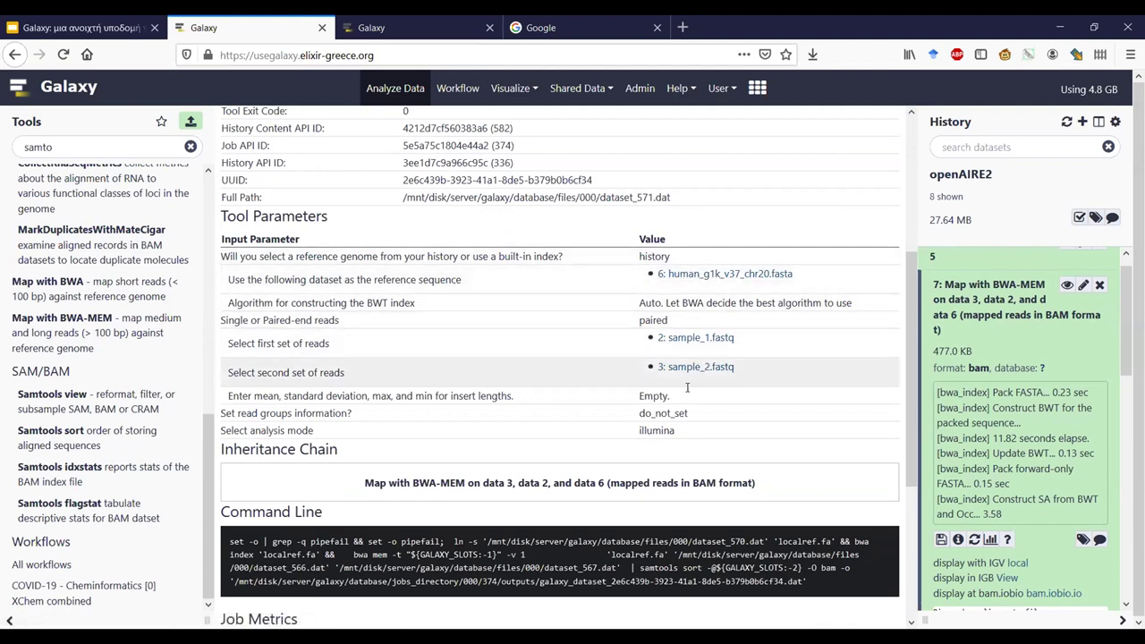
scroll(262, 403, down, 2)
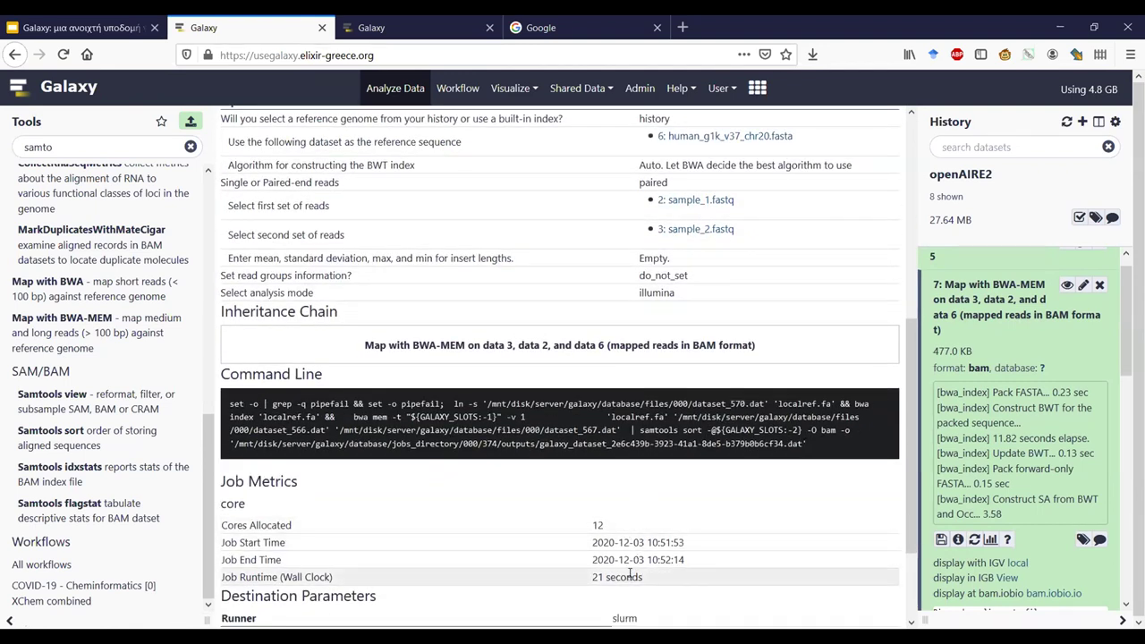
scroll(641, 513, down, 1)
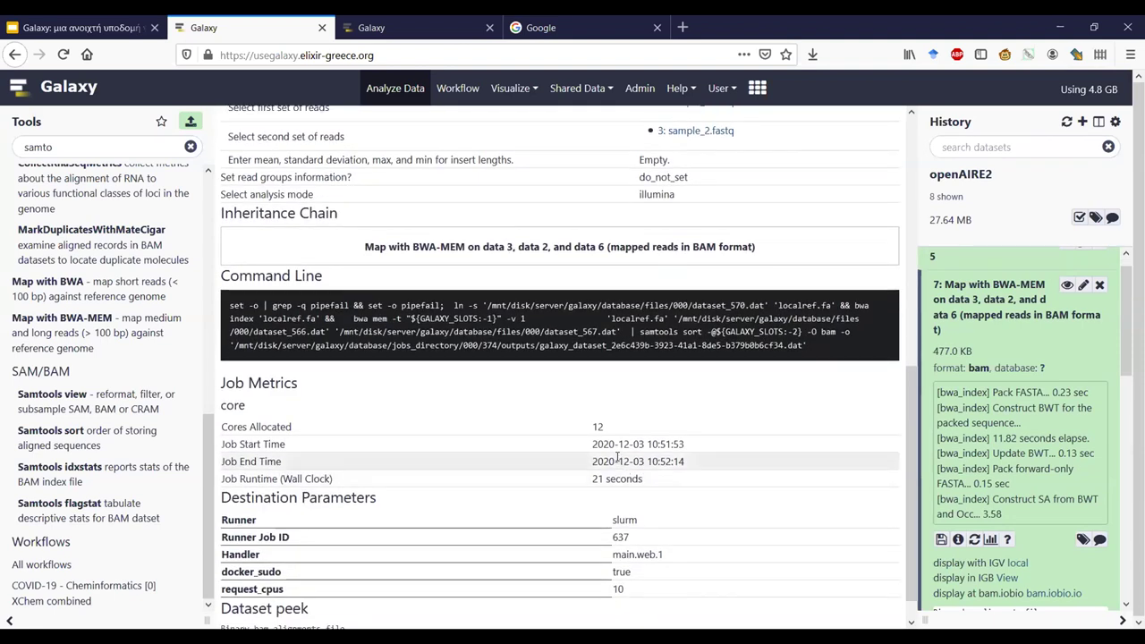
scroll(646, 475, up, 2)
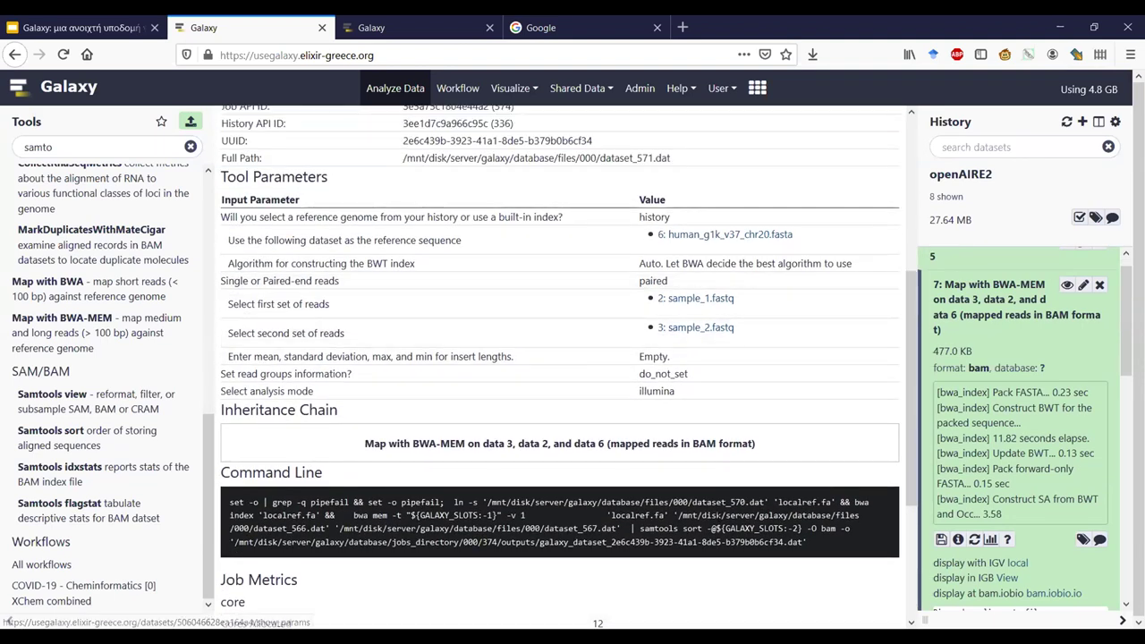
Choose to download the Map with BWA-MEM output dataset and close the download prompt.
click(941, 540)
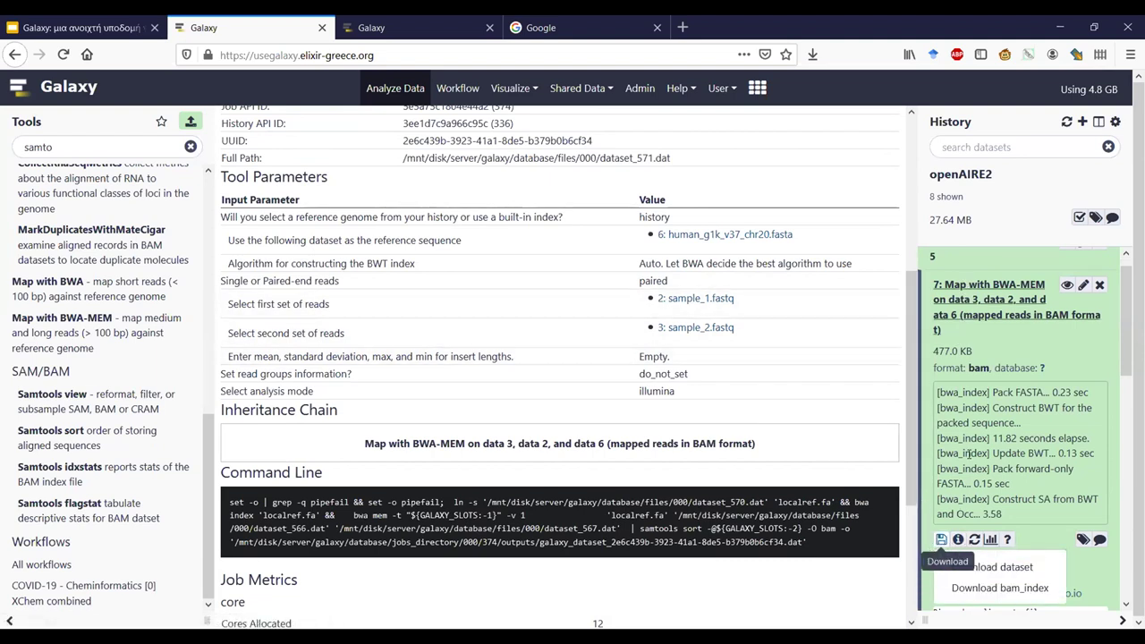
click(1002, 565)
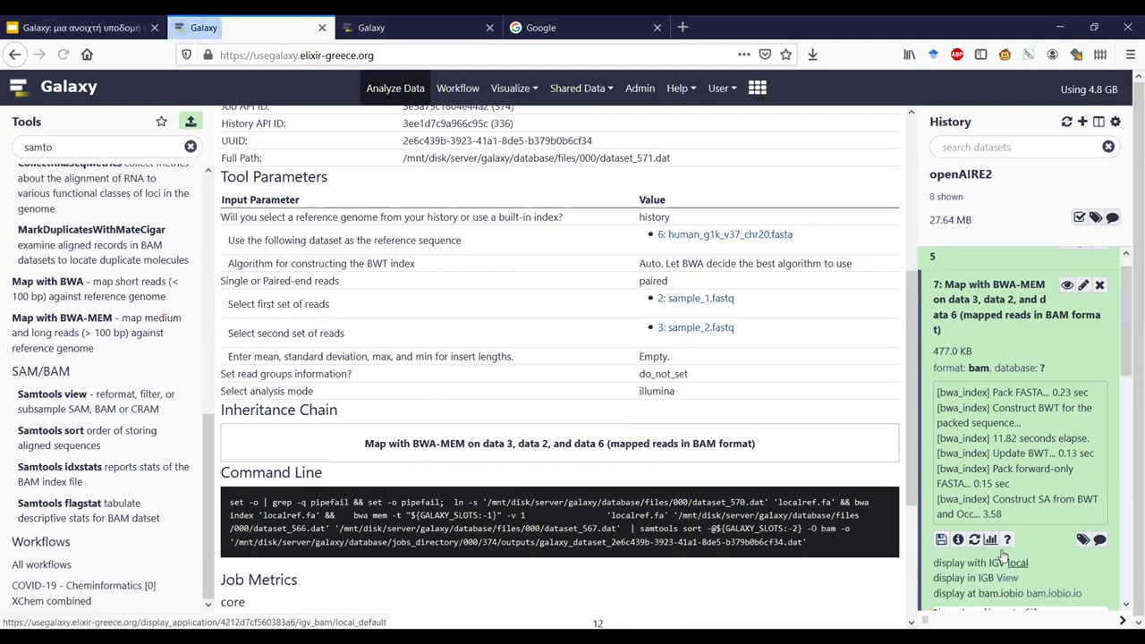
click(691, 395)
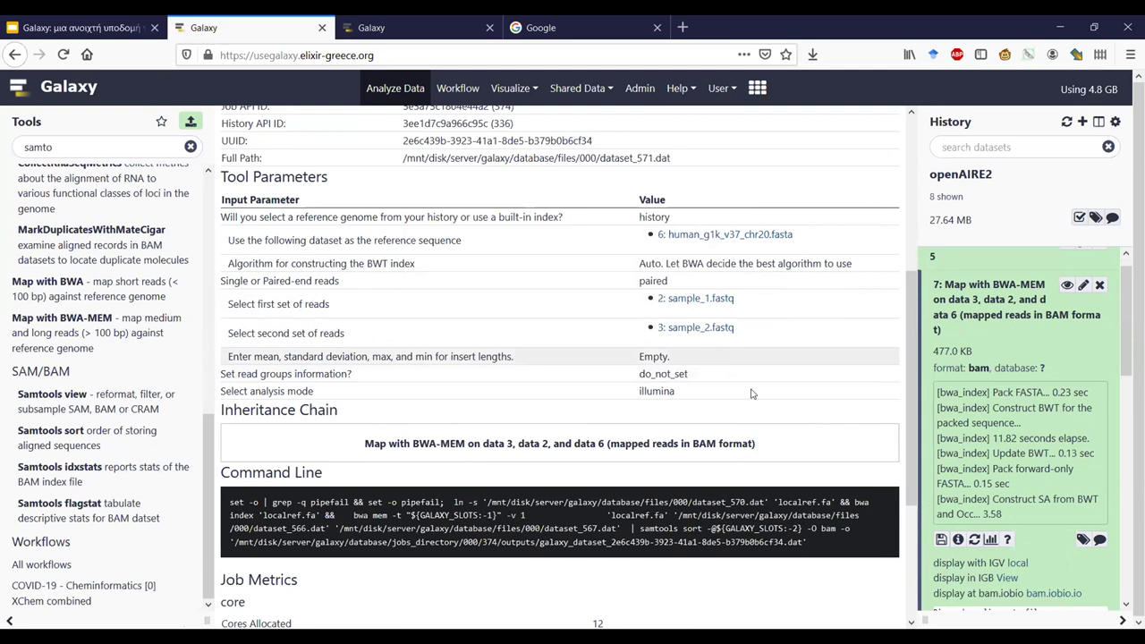
Reopen the Map with BWA-MEM job for a rerun and check the choices for the first set of reads.
click(973, 541)
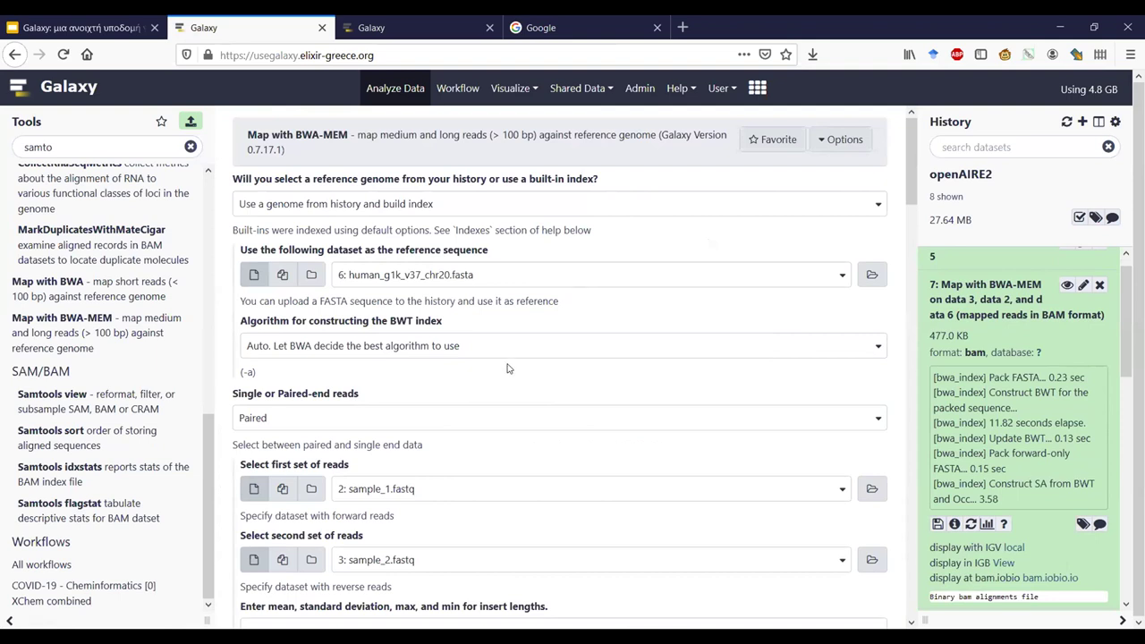
click(506, 488)
click(506, 488)
Check the external display options of the Map with BWA-MEM output and expand the Samtools sort output in the history.
scroll(963, 406, down, 3)
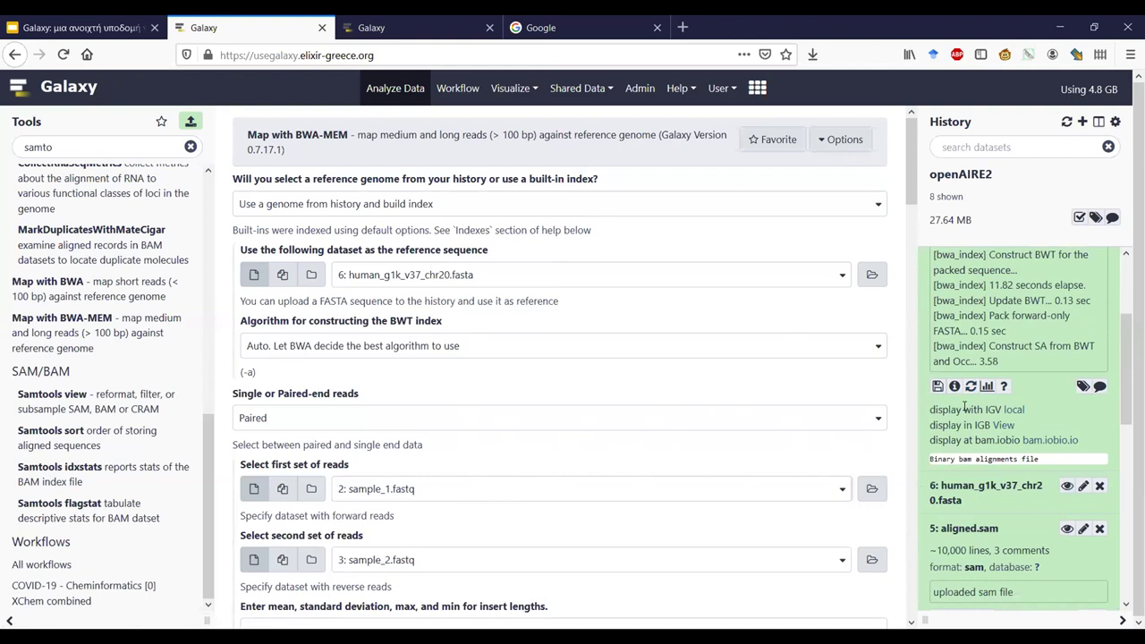
scroll(963, 408, down, 1)
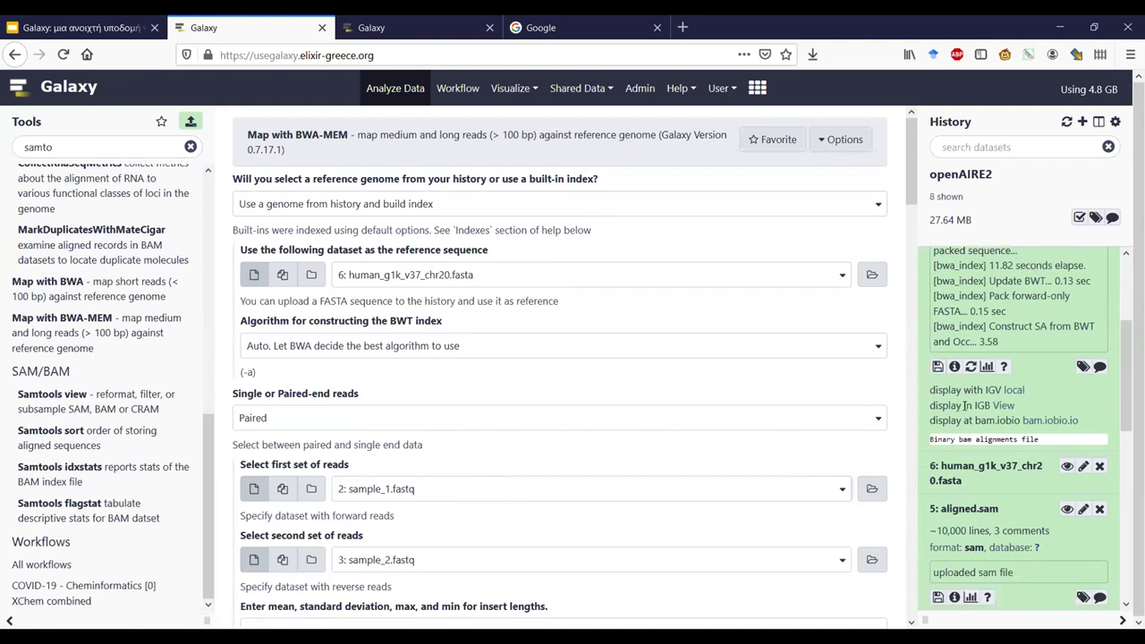
scroll(964, 405, up, 4)
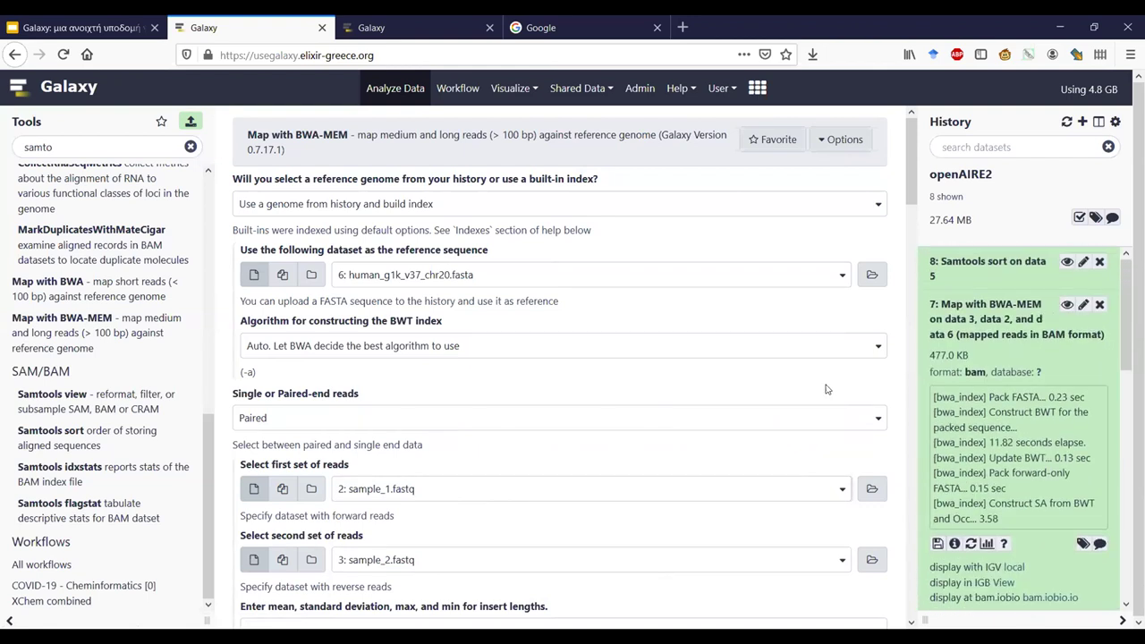
click(975, 260)
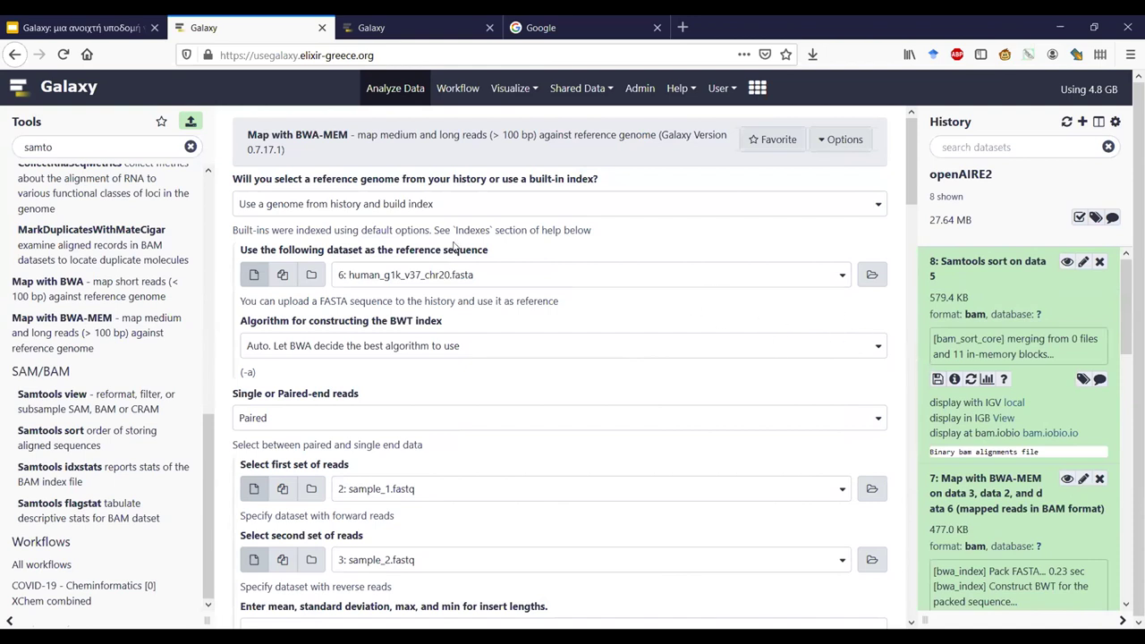
mouse_move(1122, 317)
mouse_down()
mouse_move(1122, 331)
mouse_move(1122, 317)
mouse_up()
Clear the tool search and expand the TargetRegion.bed dataset in the history.
click(190, 146)
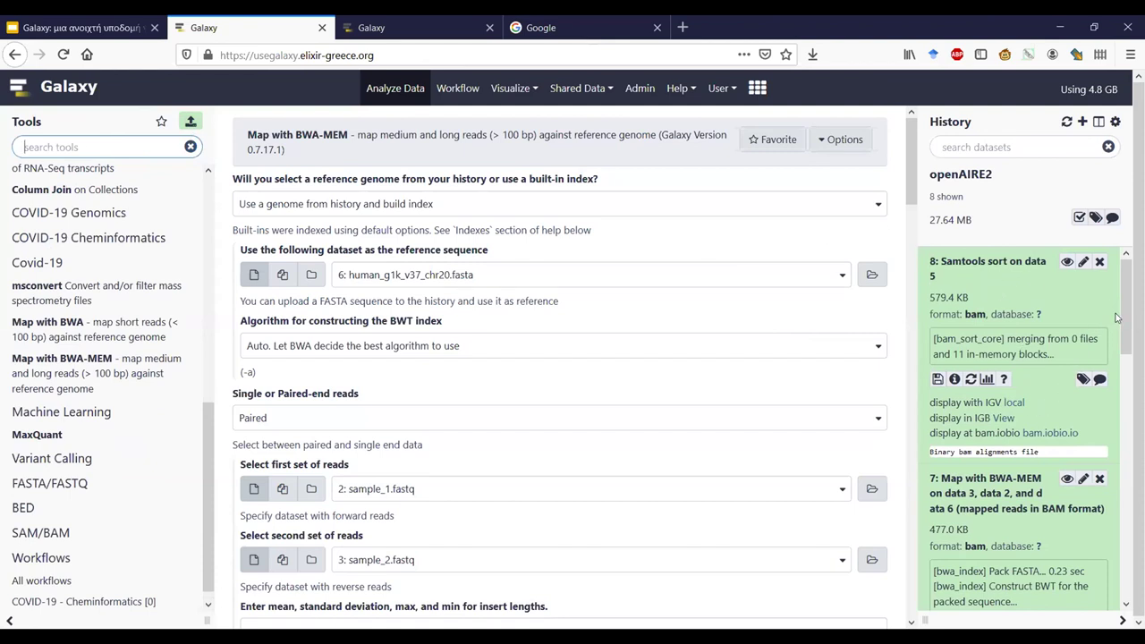
drag(1125, 315, 1099, 421)
scroll(1099, 421, down, 5)
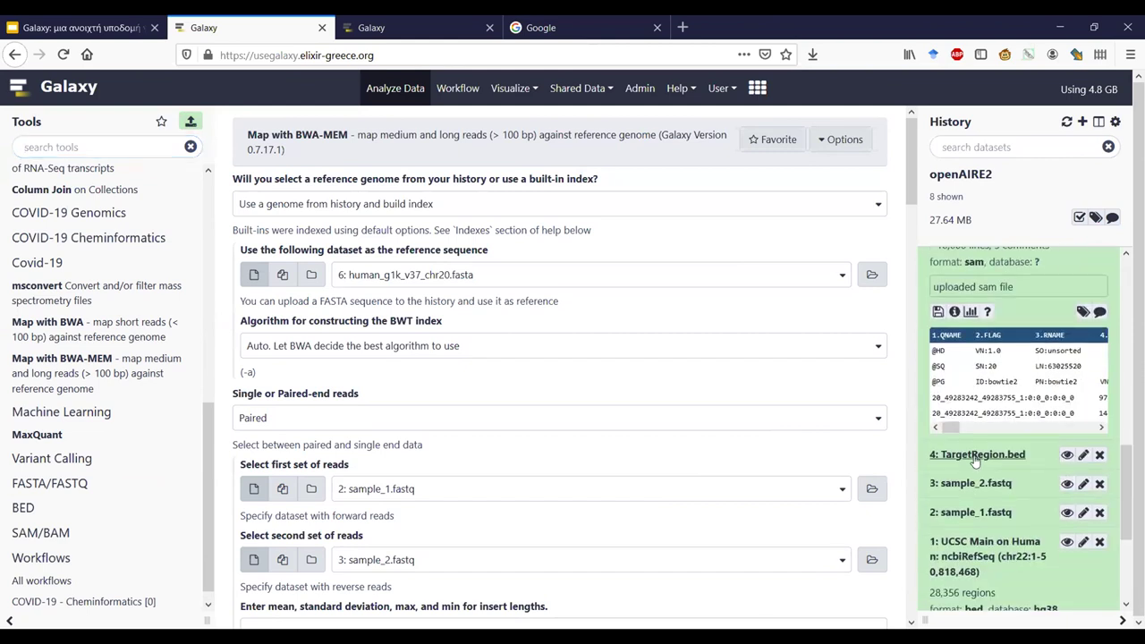
click(974, 458)
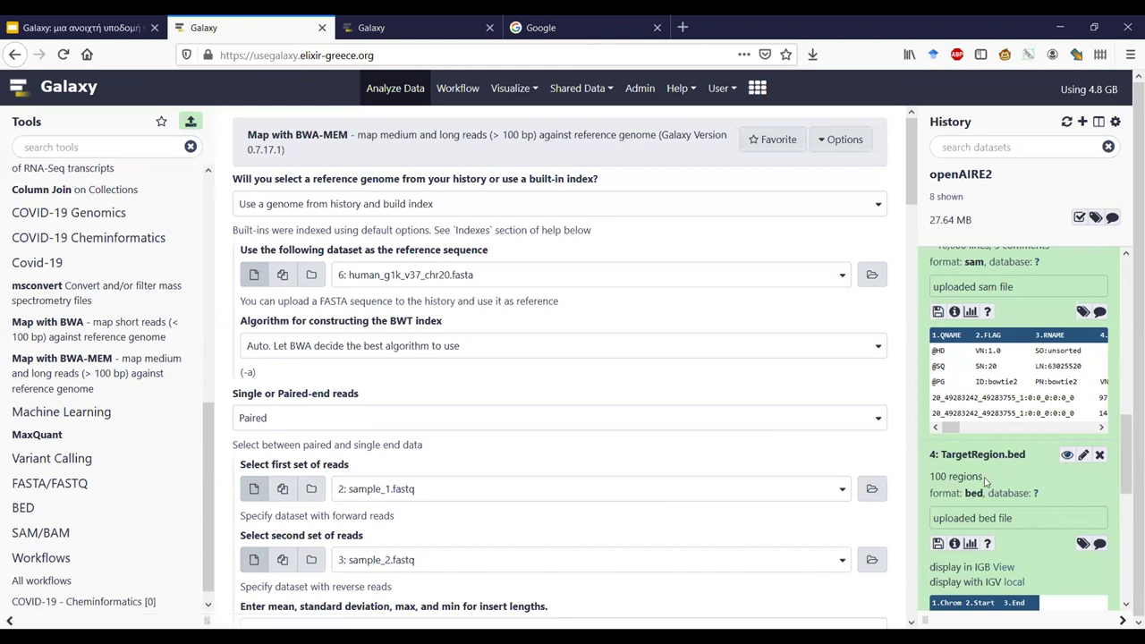
Search the tools for inter and look through the matching tools.
click(89, 147)
text(inter)
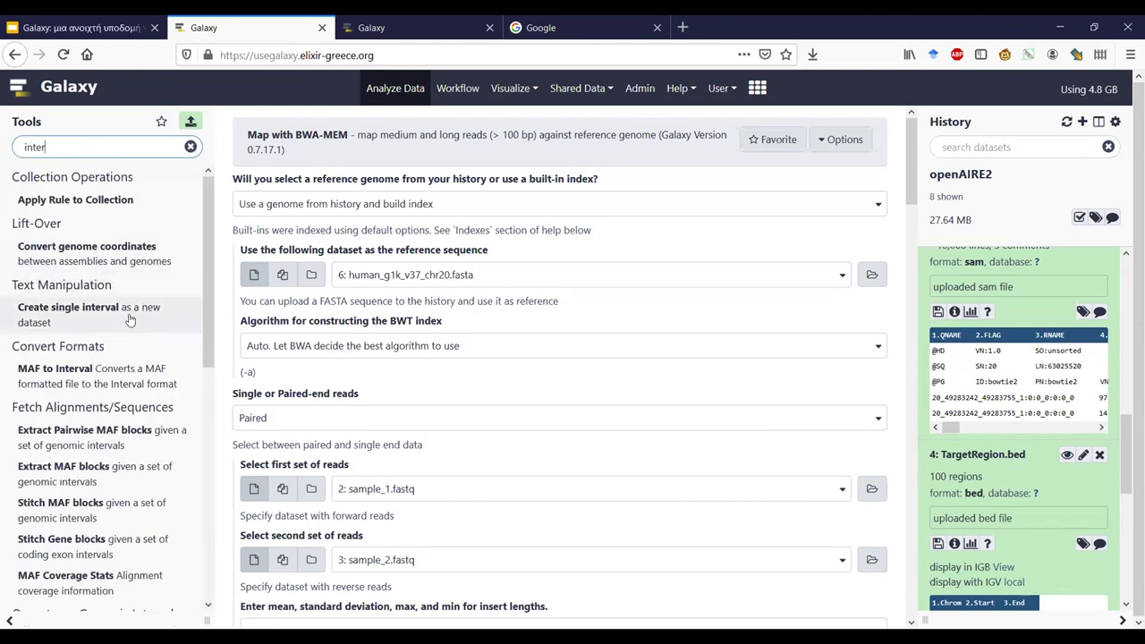
scroll(143, 331, down, 6)
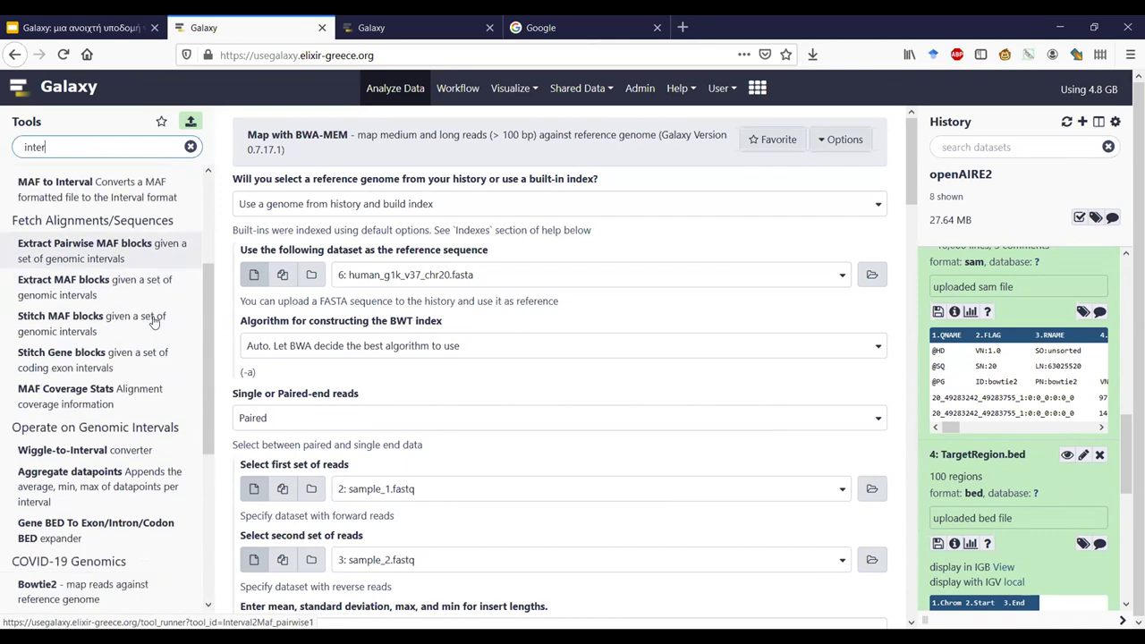
scroll(154, 320, down, 4)
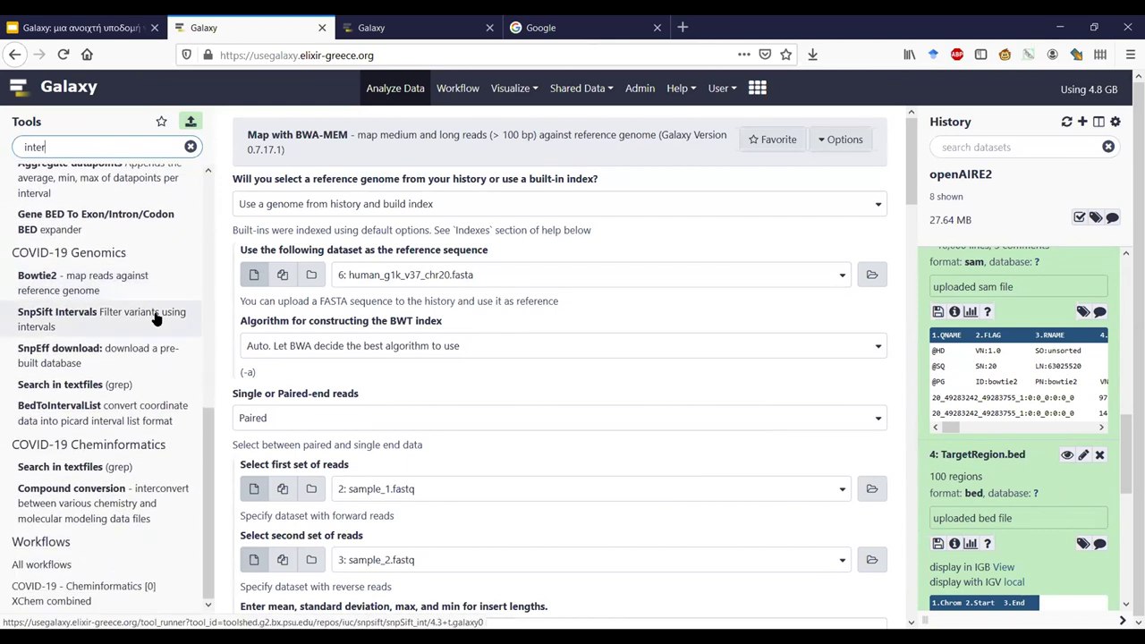
scroll(157, 317, up, 7)
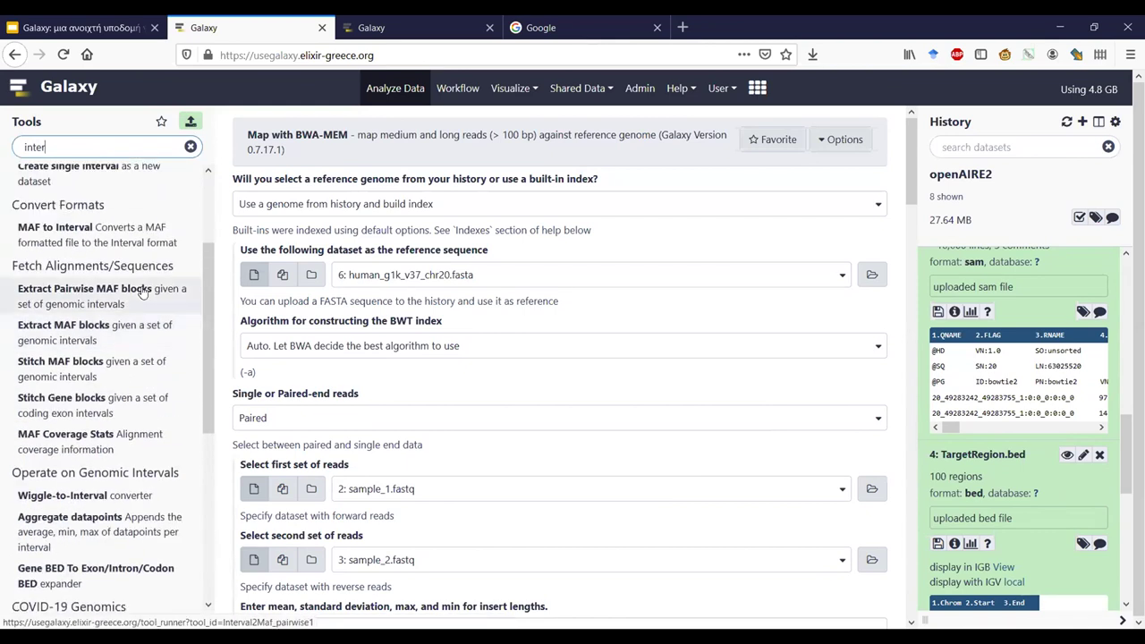
scroll(138, 293, up, 3)
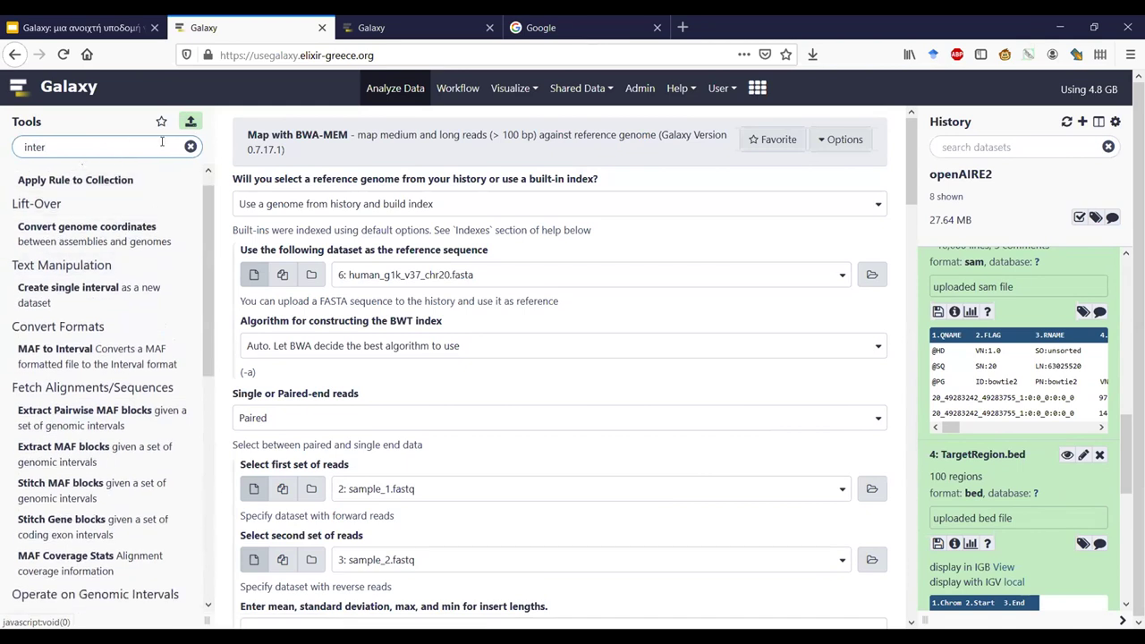
Clear the tool search and open the bedtools Intersect intervals tool from the BED group.
click(190, 147)
scroll(98, 291, up, 1)
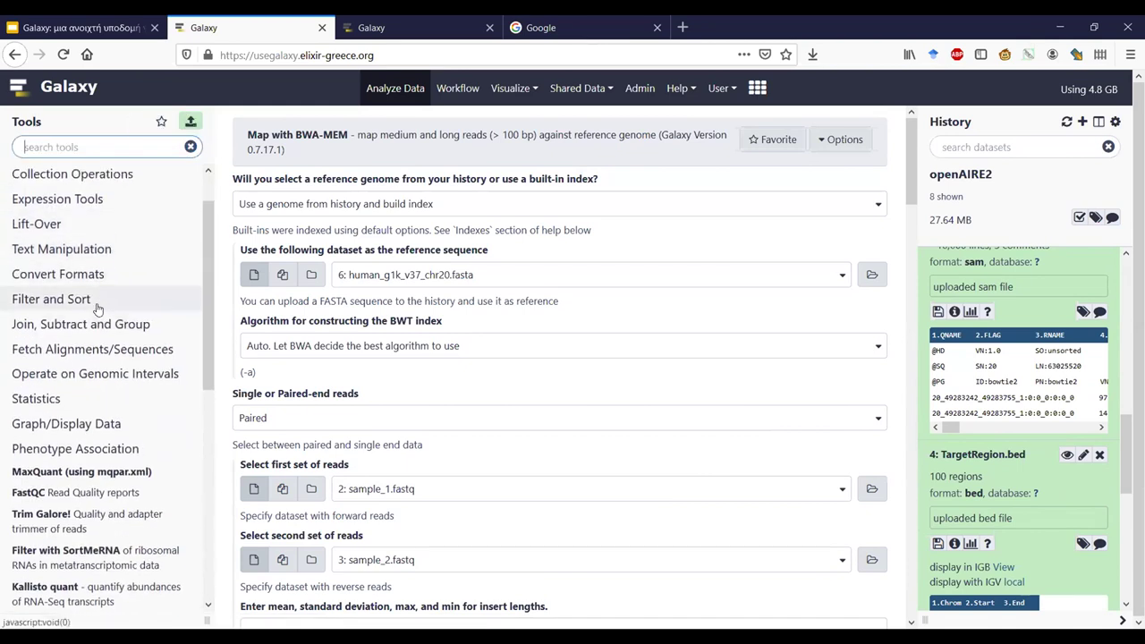
scroll(101, 295, down, 3)
scroll(103, 297, down, 6)
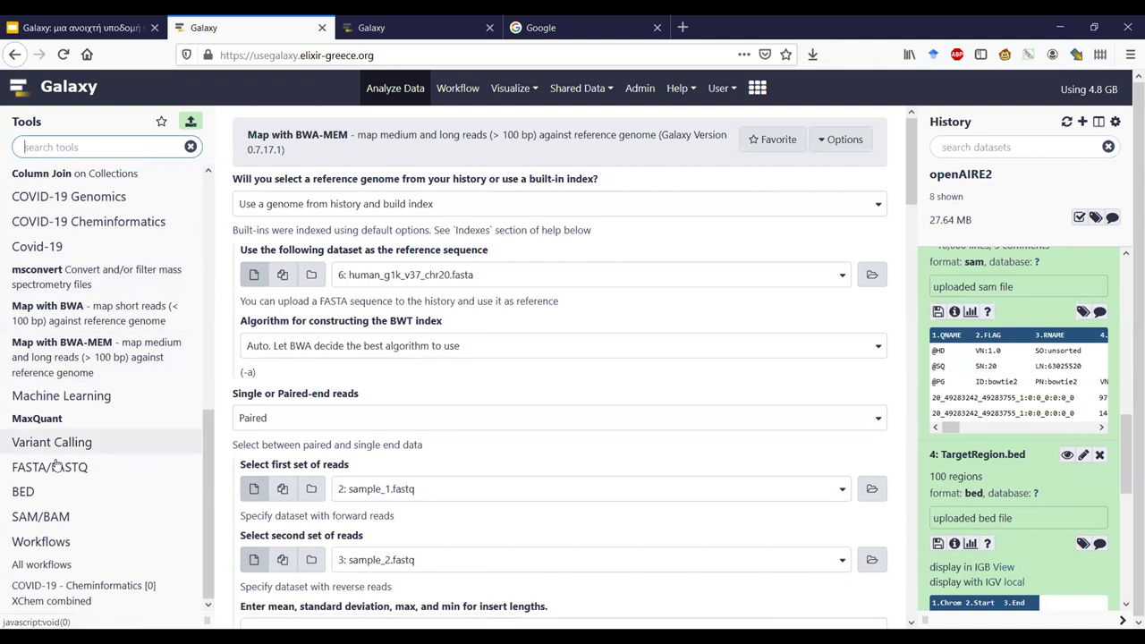
click(48, 492)
scroll(49, 465, down, 2)
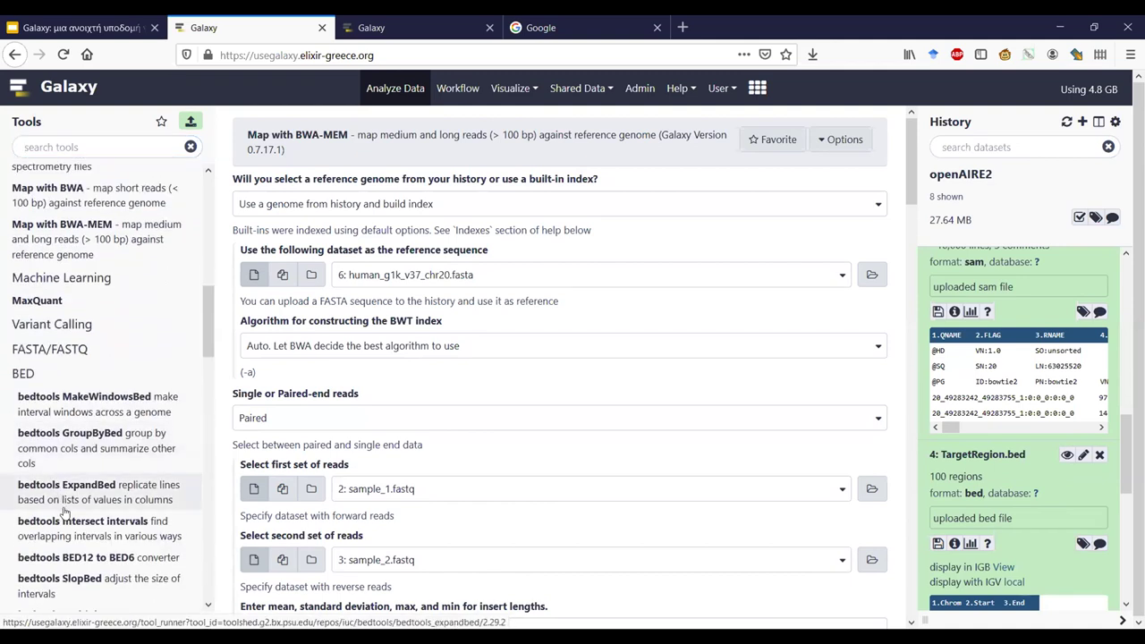
scroll(67, 510, down, 1)
click(81, 486)
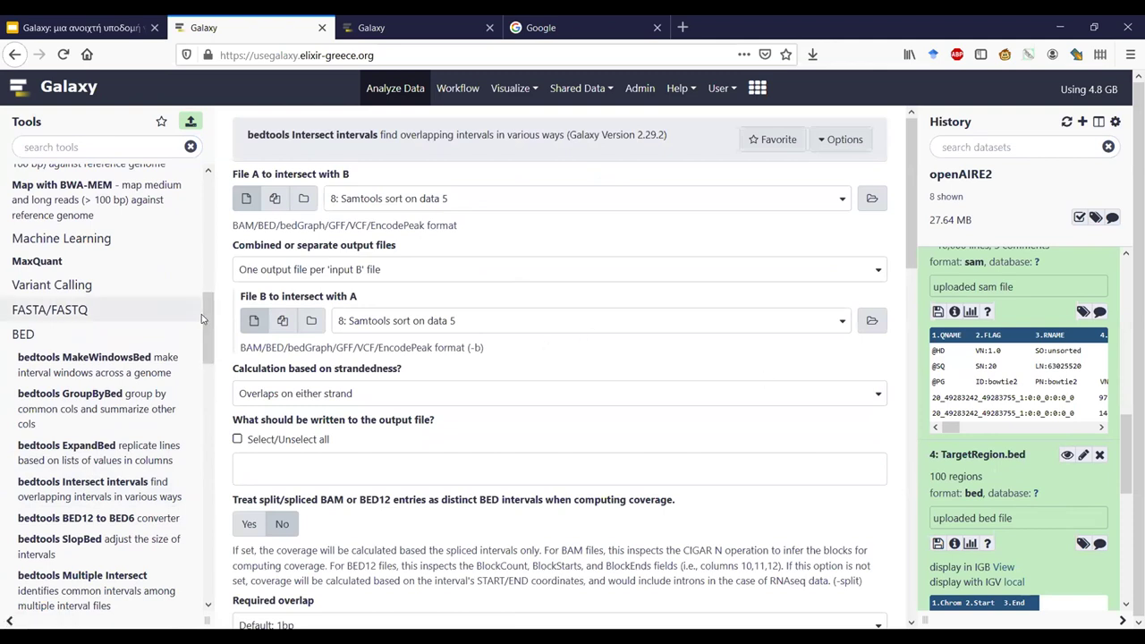
drag(211, 312, 212, 161)
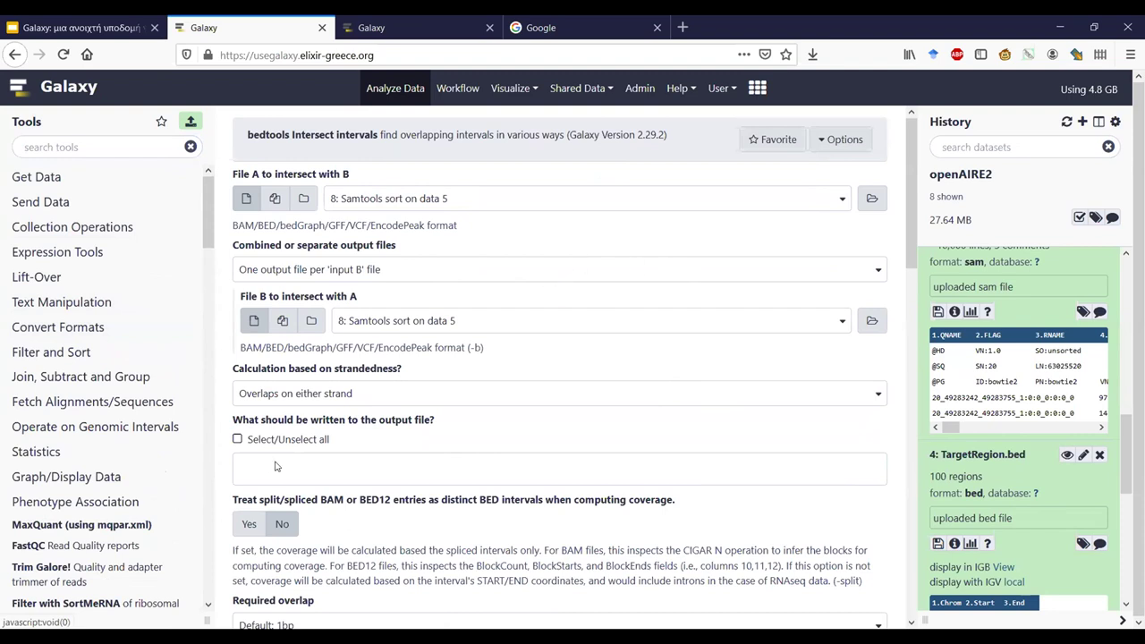
Switch to the Google Slides presentation and go to the closing slide.
click(81, 28)
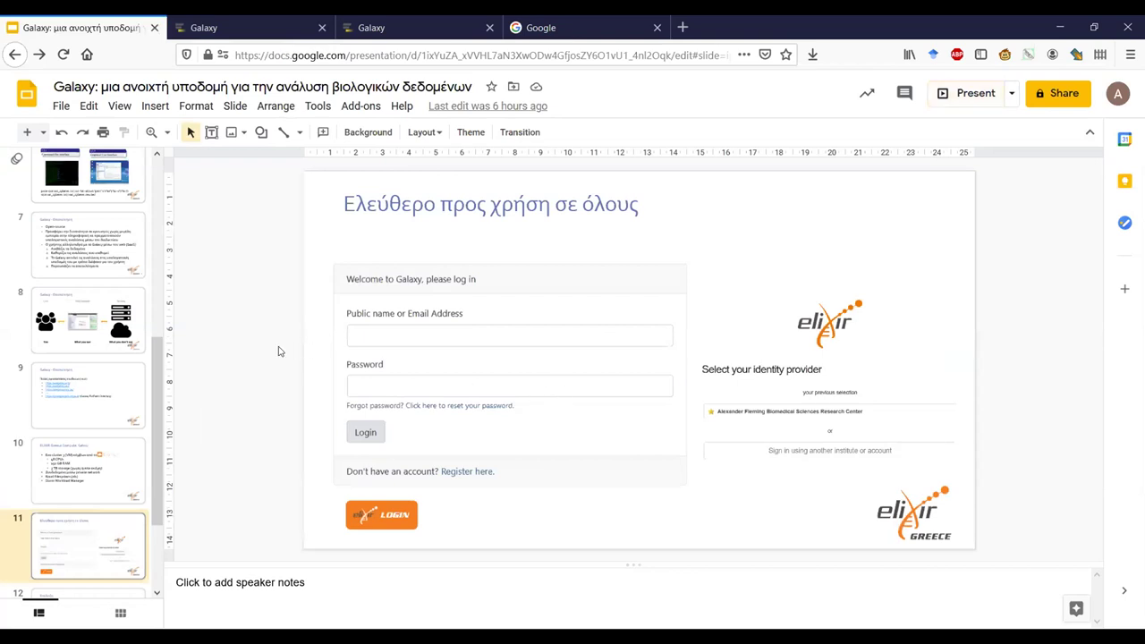
key(Down)
key(Down)
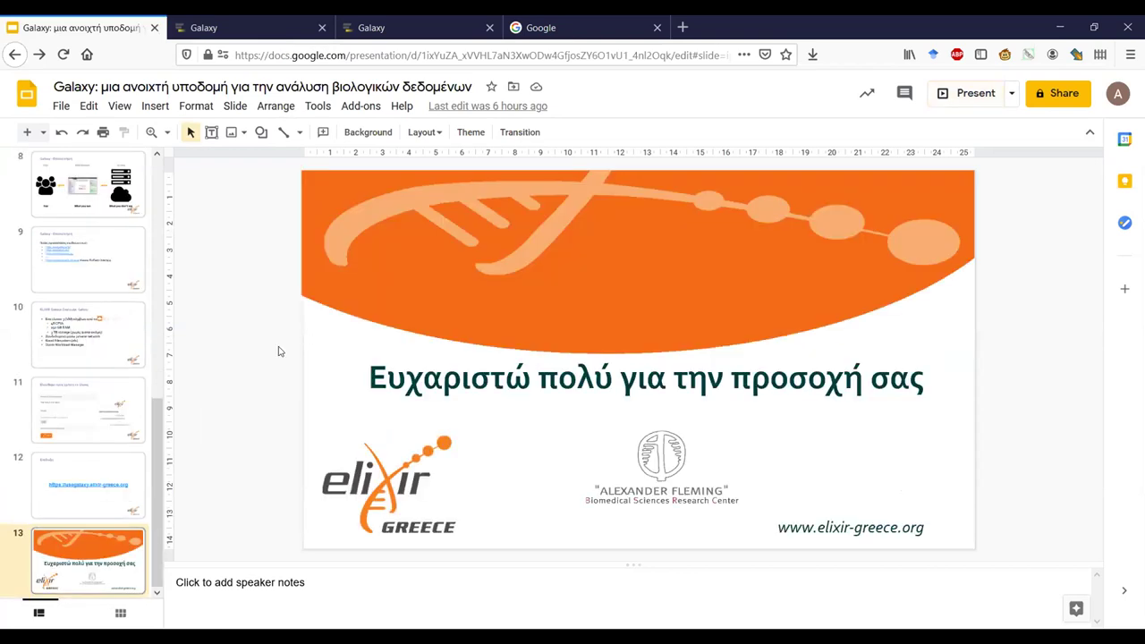
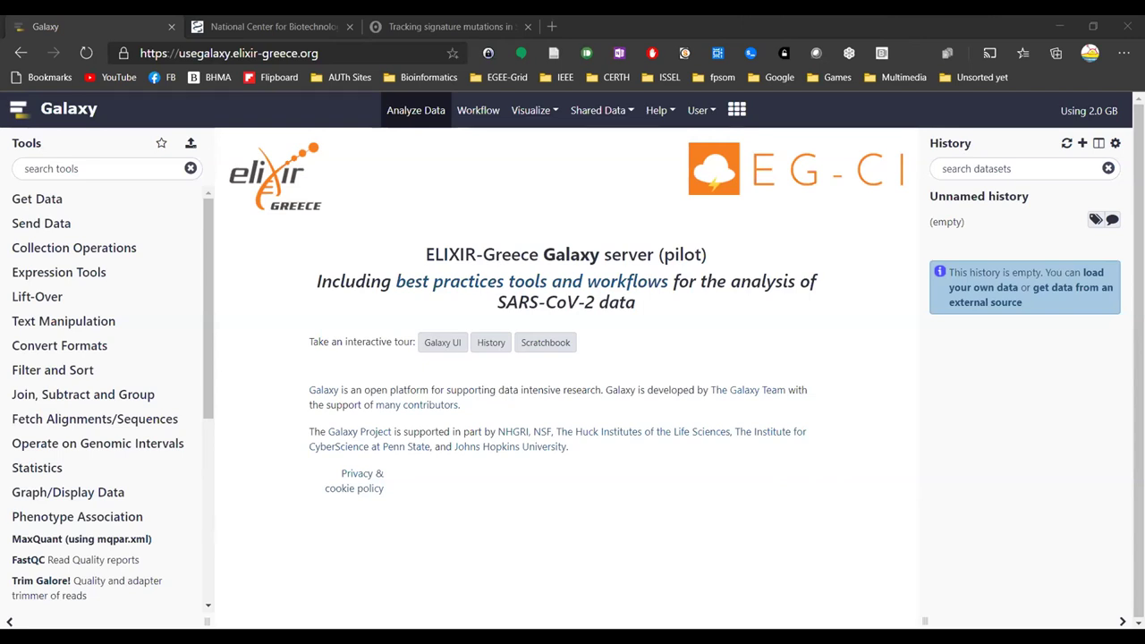
Switch to the NCBI site and search the SRA database for sars-cov-2.
click(240, 24)
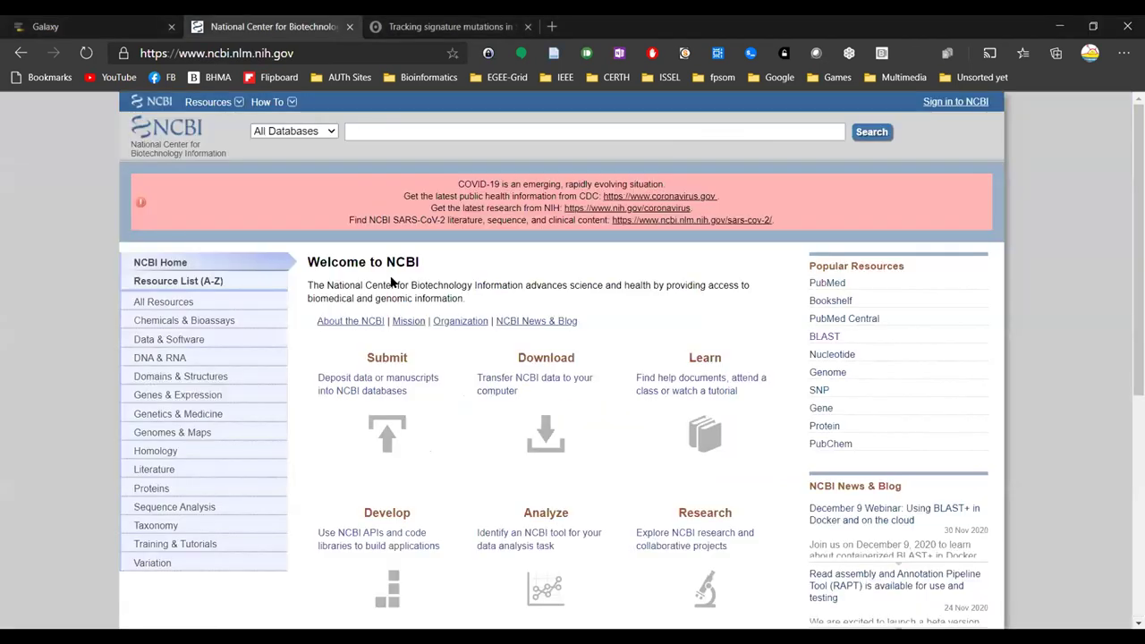
click(317, 130)
scroll(314, 370, down, 3)
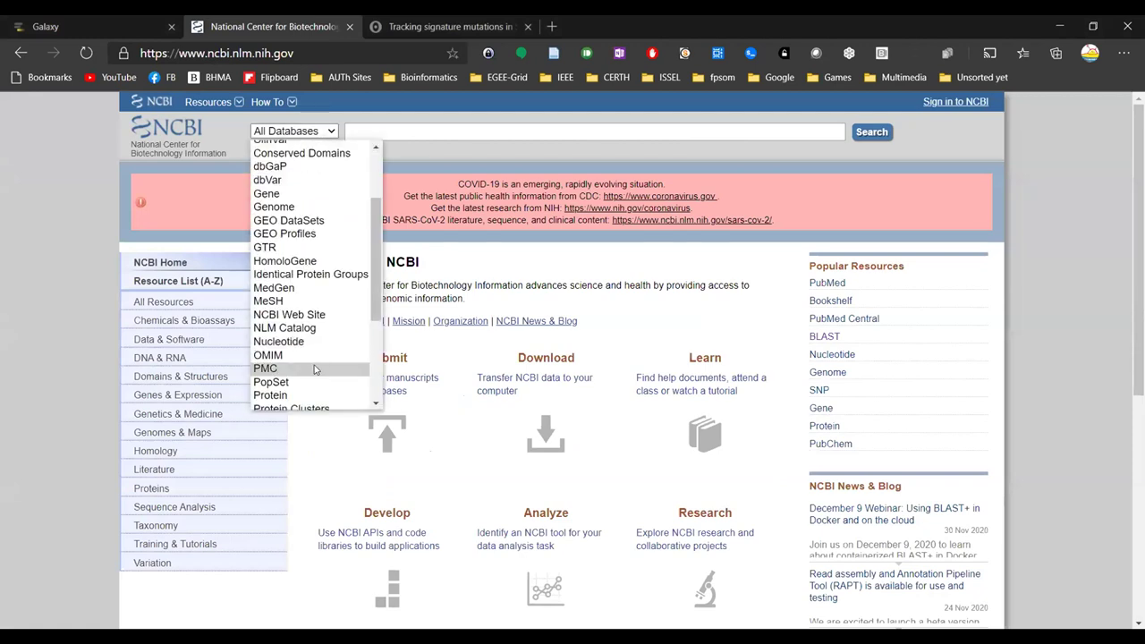
scroll(308, 367, down, 2)
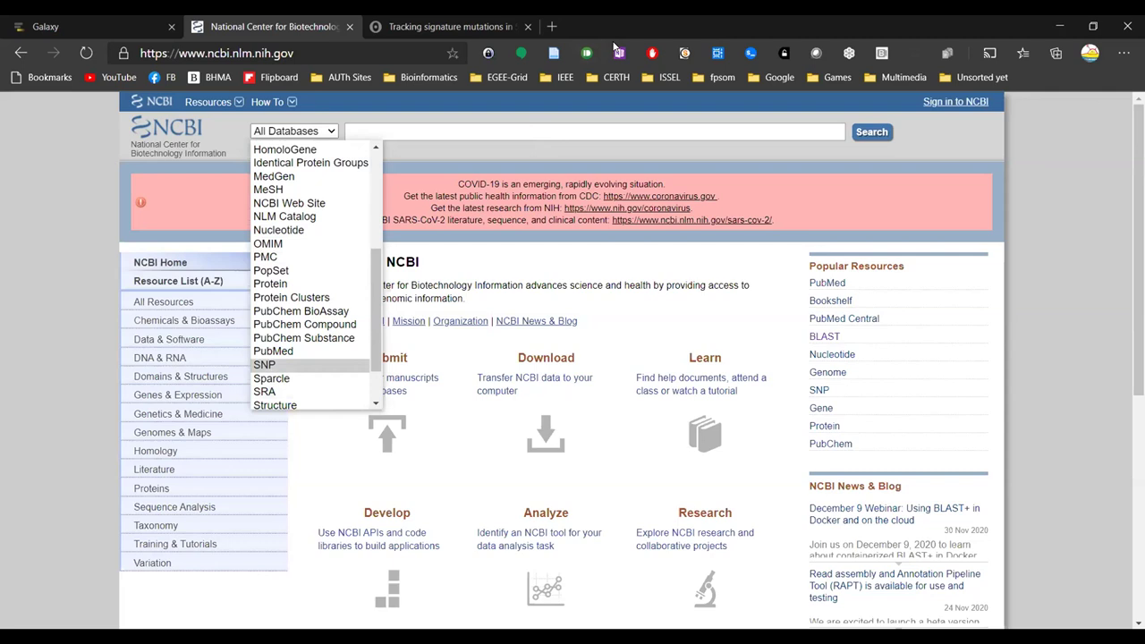
click(318, 130)
click(318, 131)
scroll(309, 331, down, 4)
click(305, 334)
click(412, 136)
text(sars-cov-2)
key(Return)
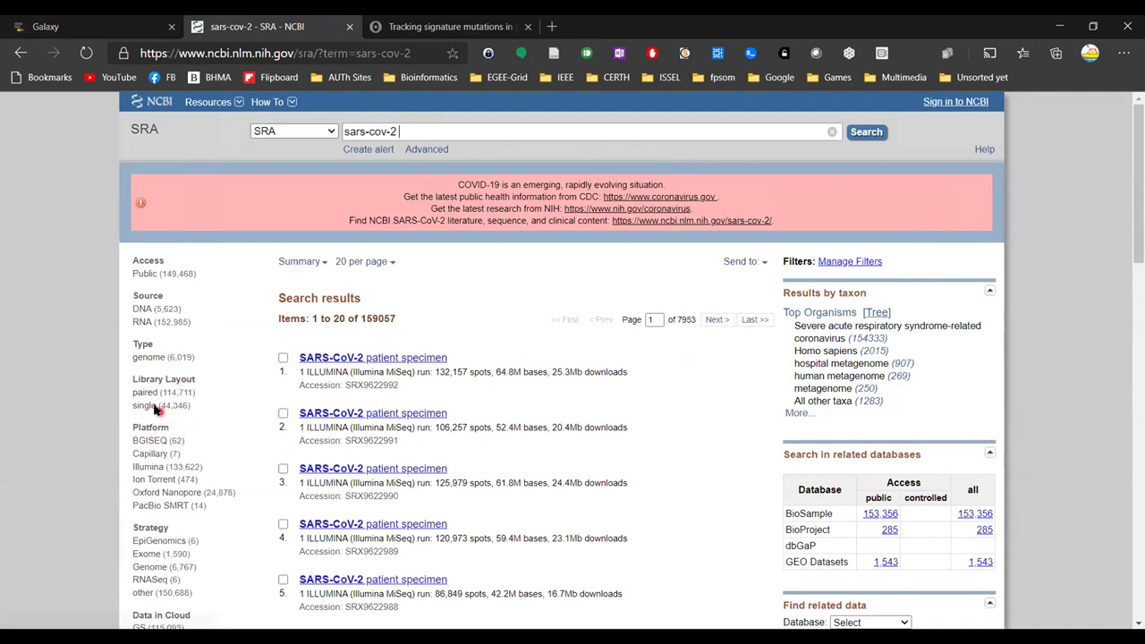
Filter the SRA results to DNA source and paired library layout and send them to the Run Selector.
click(139, 310)
click(211, 506)
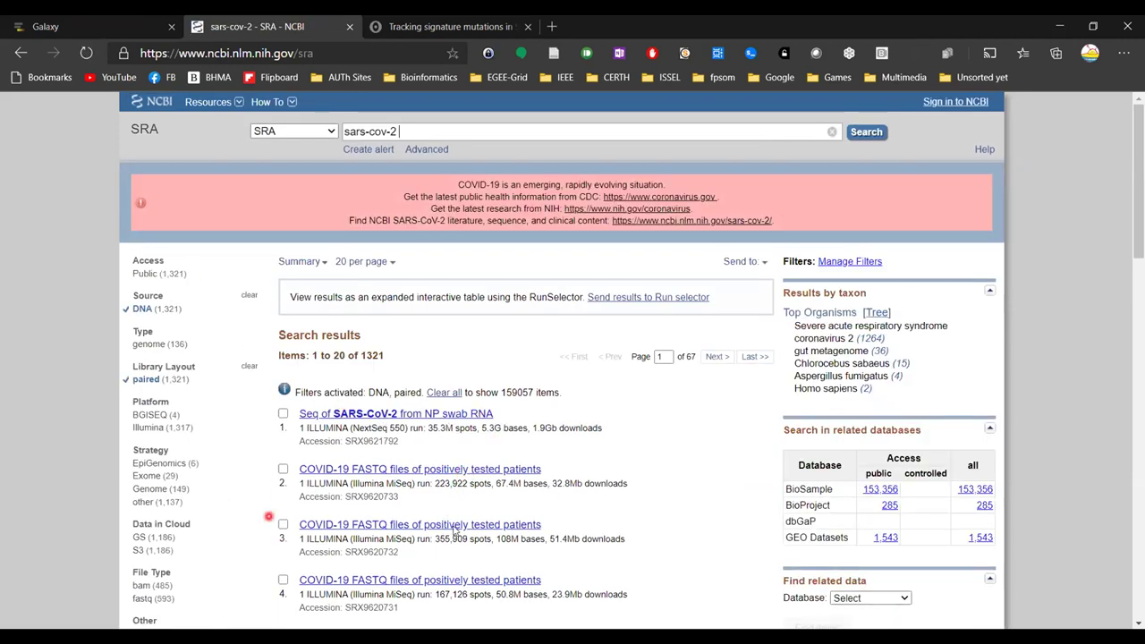
click(668, 300)
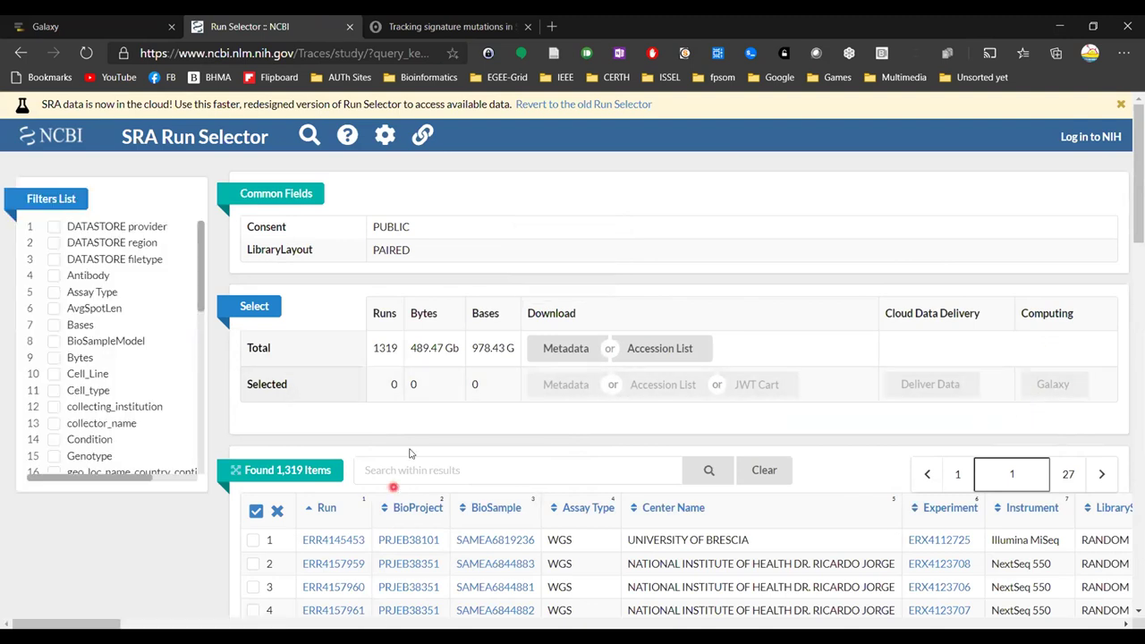
Look through the found runs and select the first two, ERR4145453 and ERR4157959.
scroll(421, 519, down, 2)
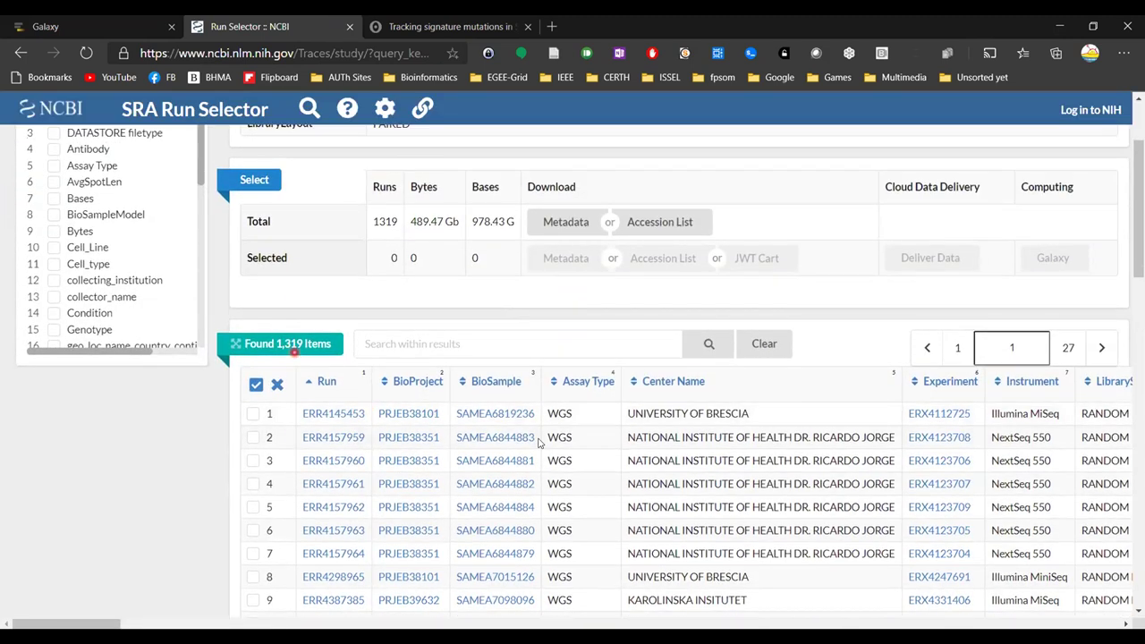
scroll(545, 488, down, 5)
scroll(528, 494, up, 7)
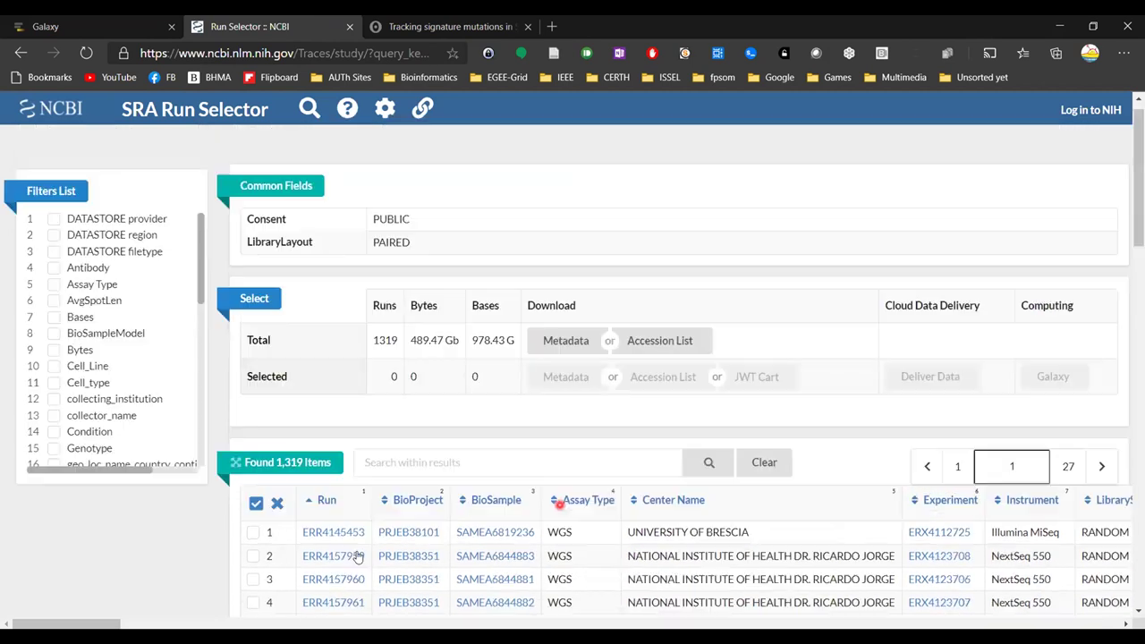
click(253, 532)
click(253, 556)
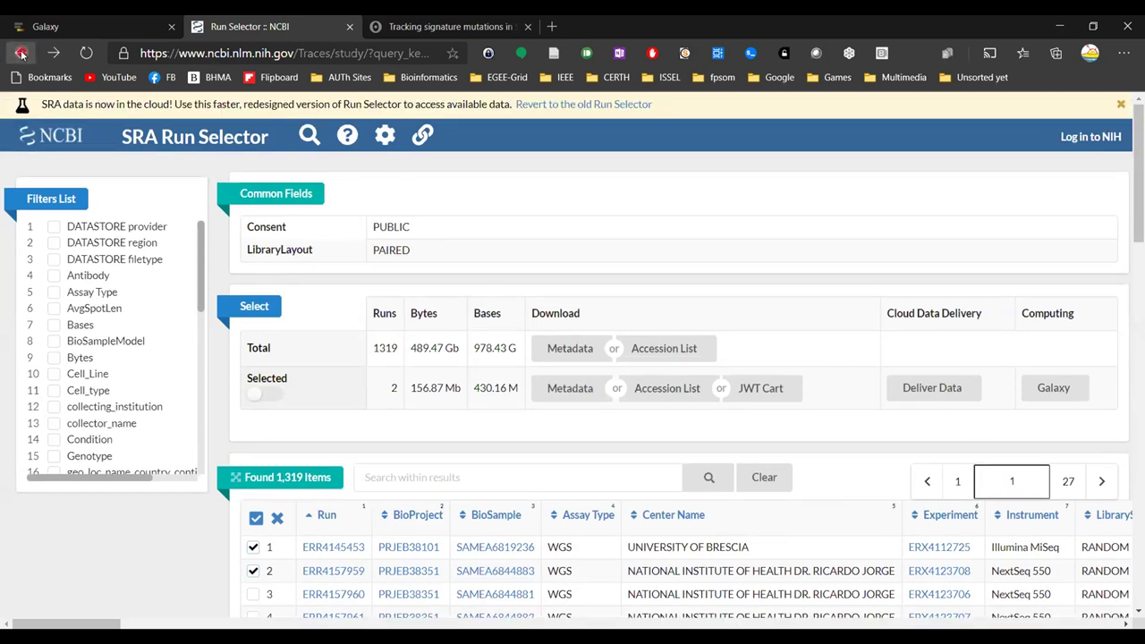
Return to the SRA search results and clear the source and library layout filters.
click(21, 54)
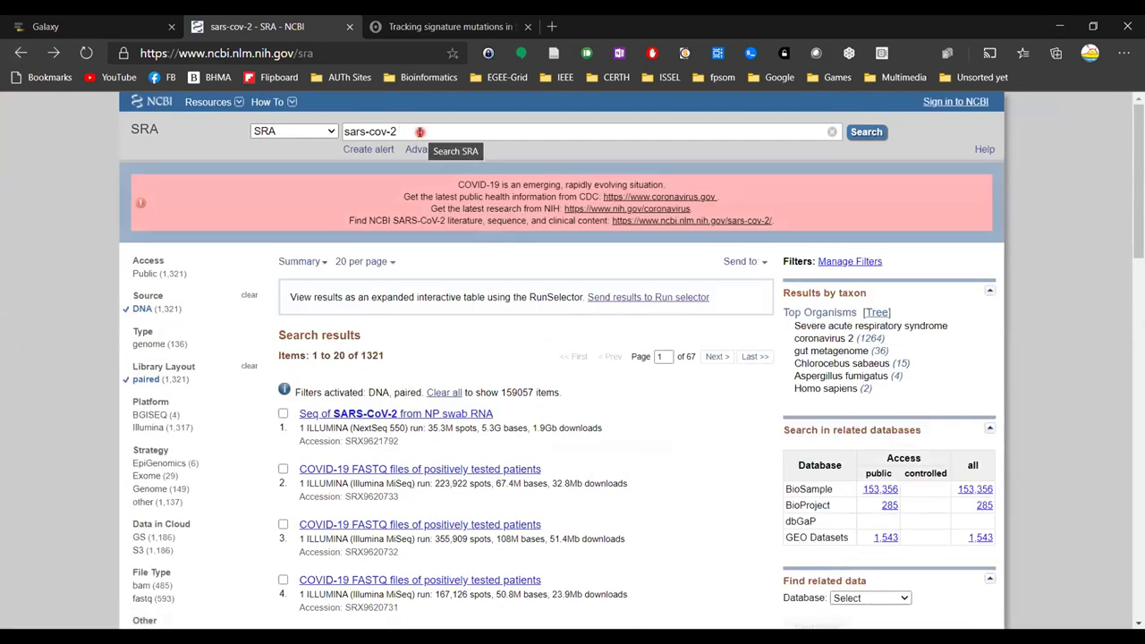
click(250, 296)
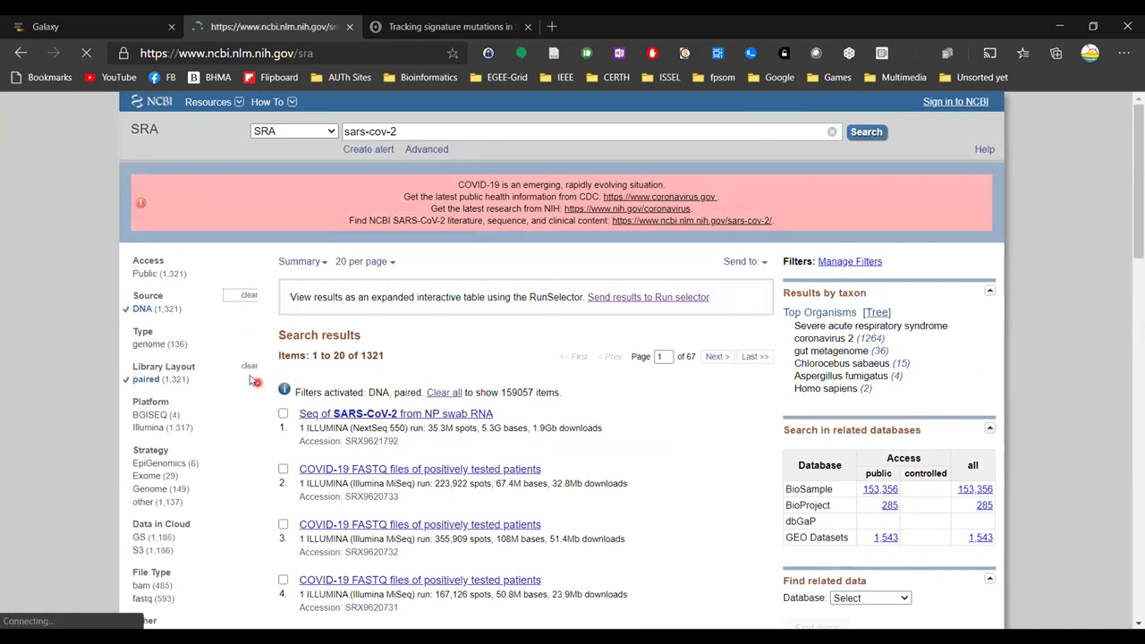
click(248, 378)
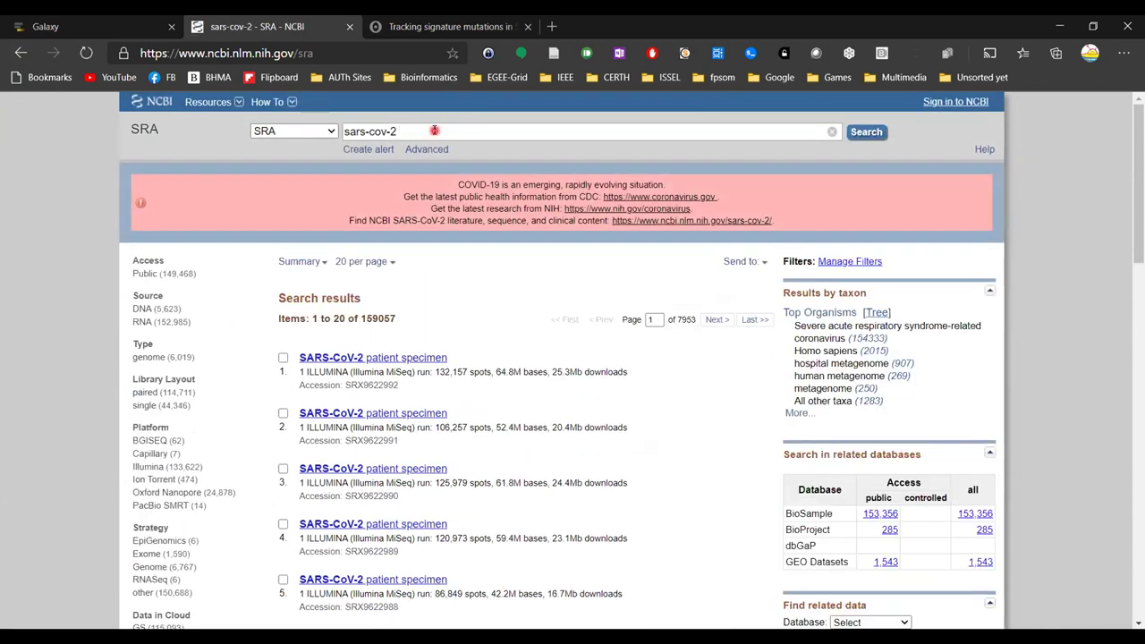
Search SRA for the accession SRR11772204 and review its sample, library and run details.
drag(434, 131, 327, 146)
text(SRR11772204)
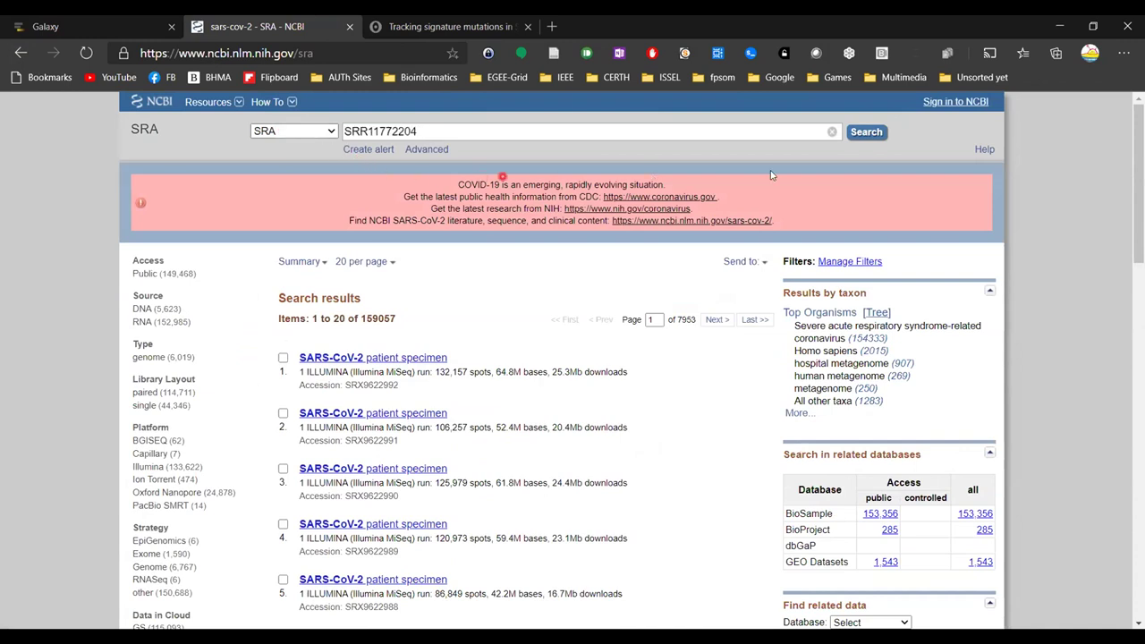
click(867, 136)
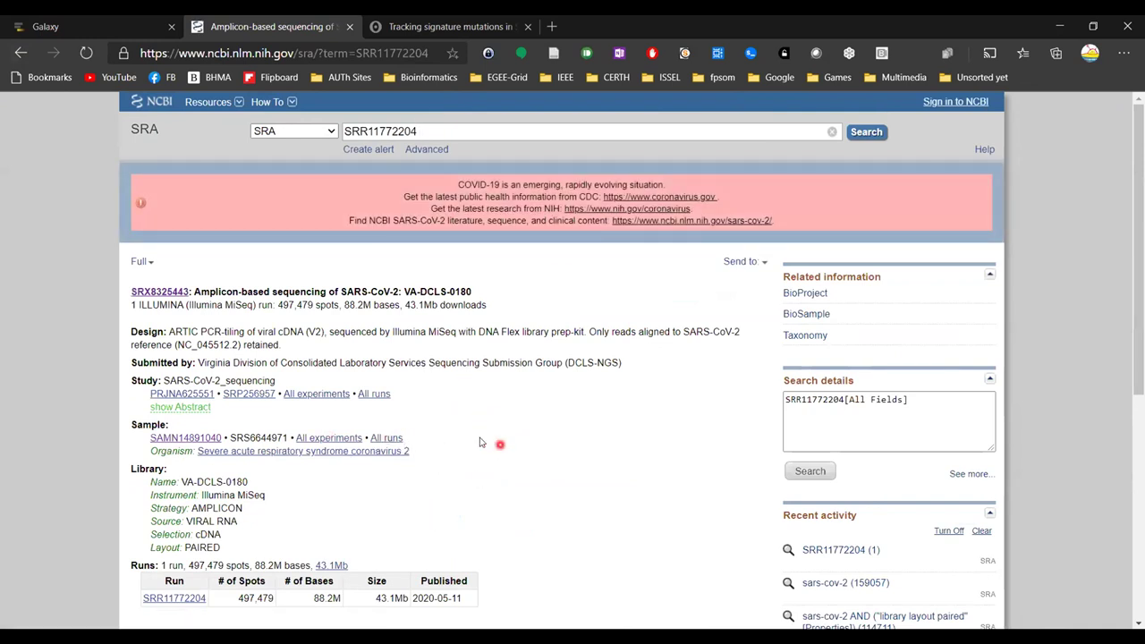
scroll(438, 517, down, 1)
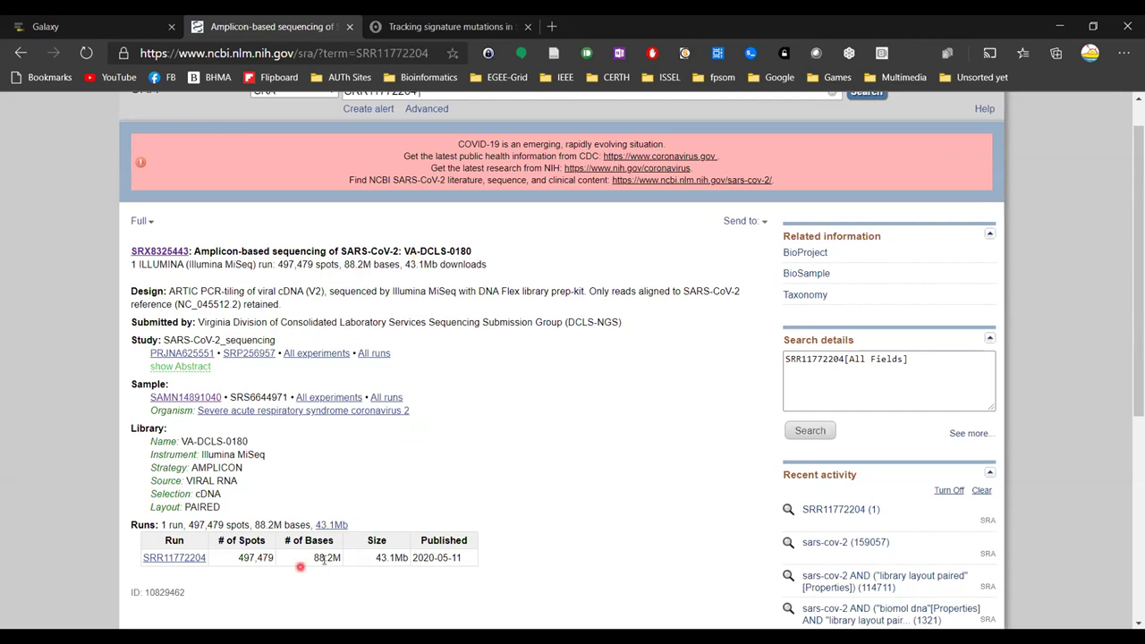
scroll(385, 412, up, 1)
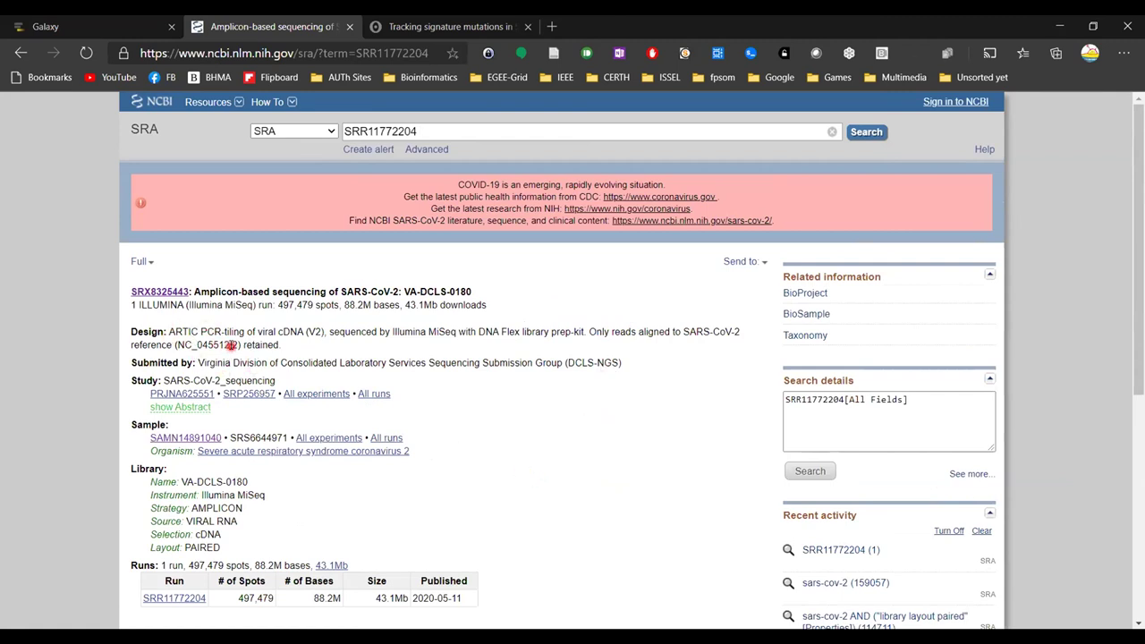
Highlight the run accession SRR11772204 in the runs table and in the search field.
double_click(424, 132)
scroll(307, 437, down, 2)
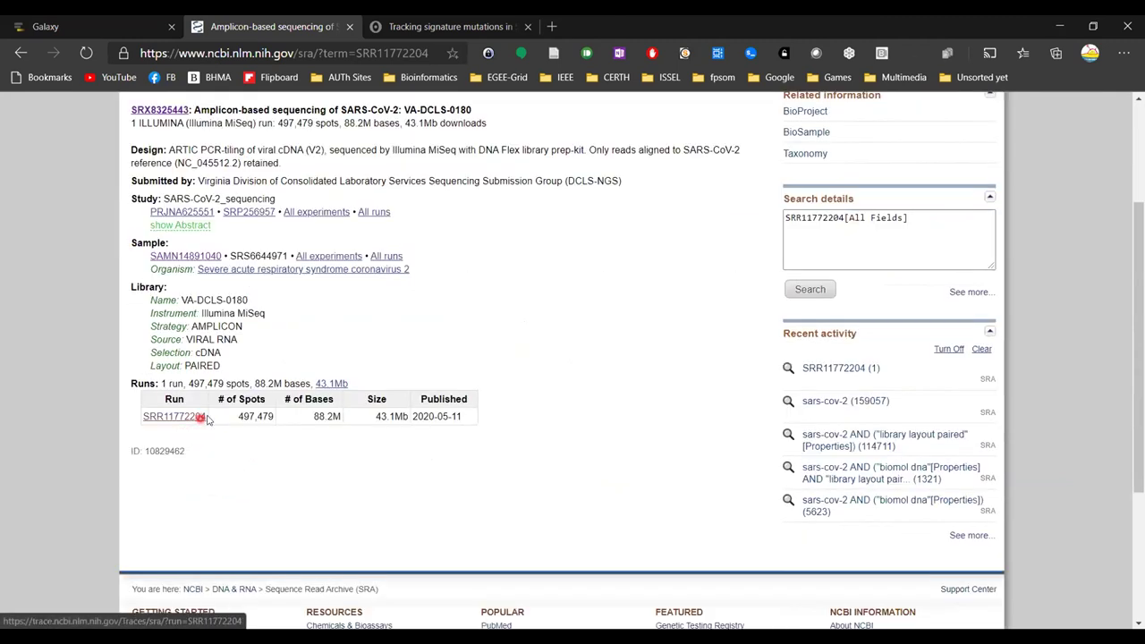
drag(186, 417, 144, 418)
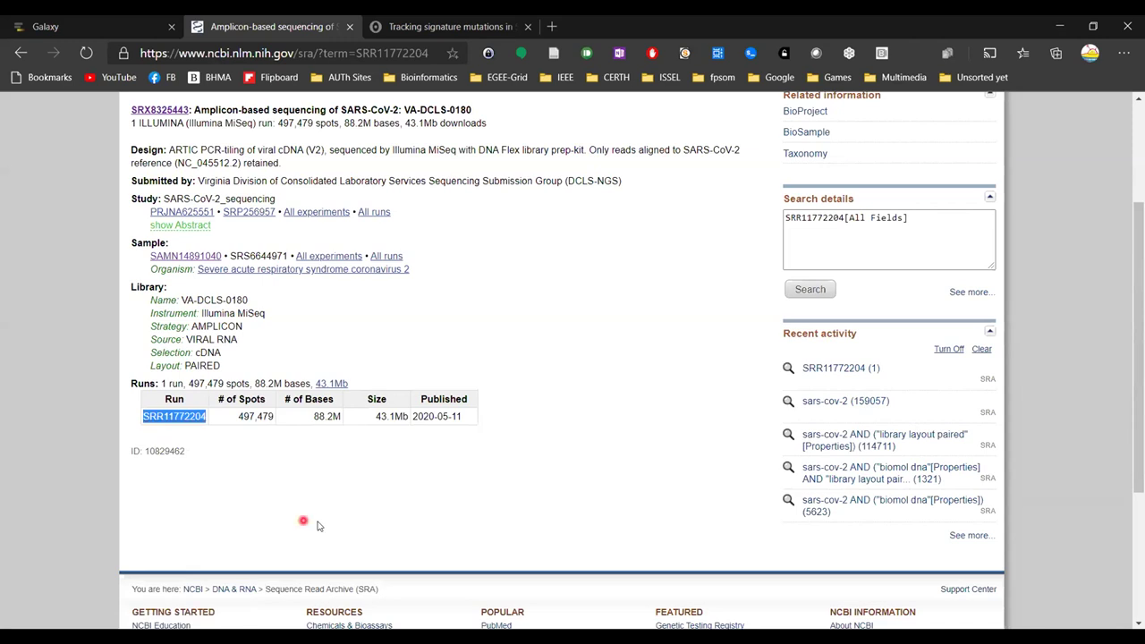
scroll(401, 209, up, 2)
drag(428, 129, 269, 134)
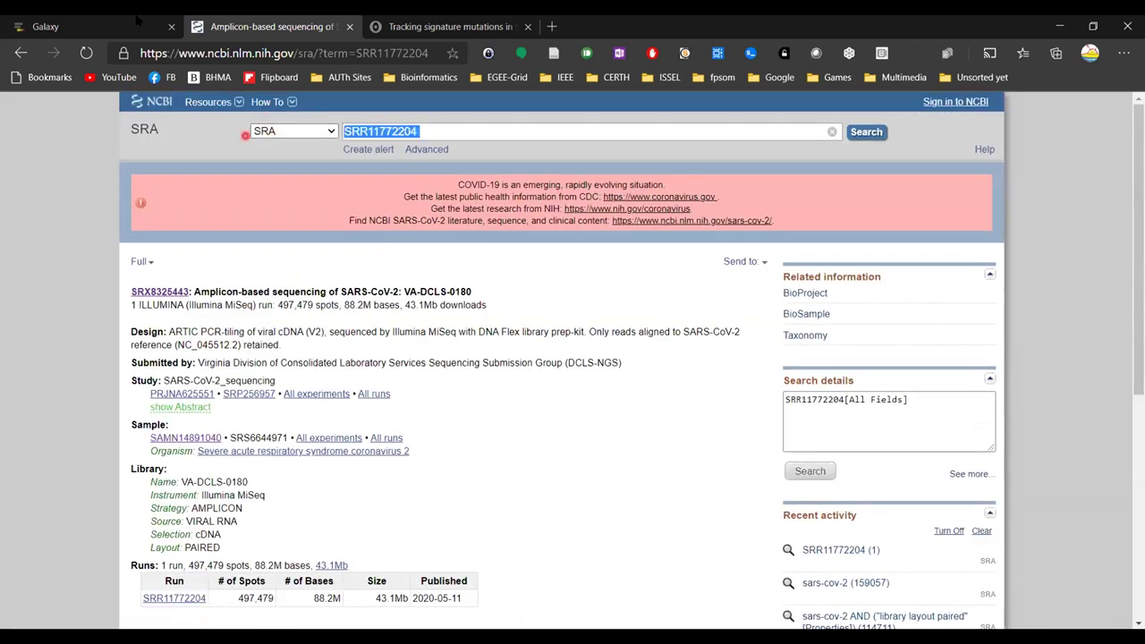
Switch back to Galaxy, search the tools for sra and open Faster Download and Extract Reads in FASTQ.
key(ctrl+shift+Tab)
click(75, 168)
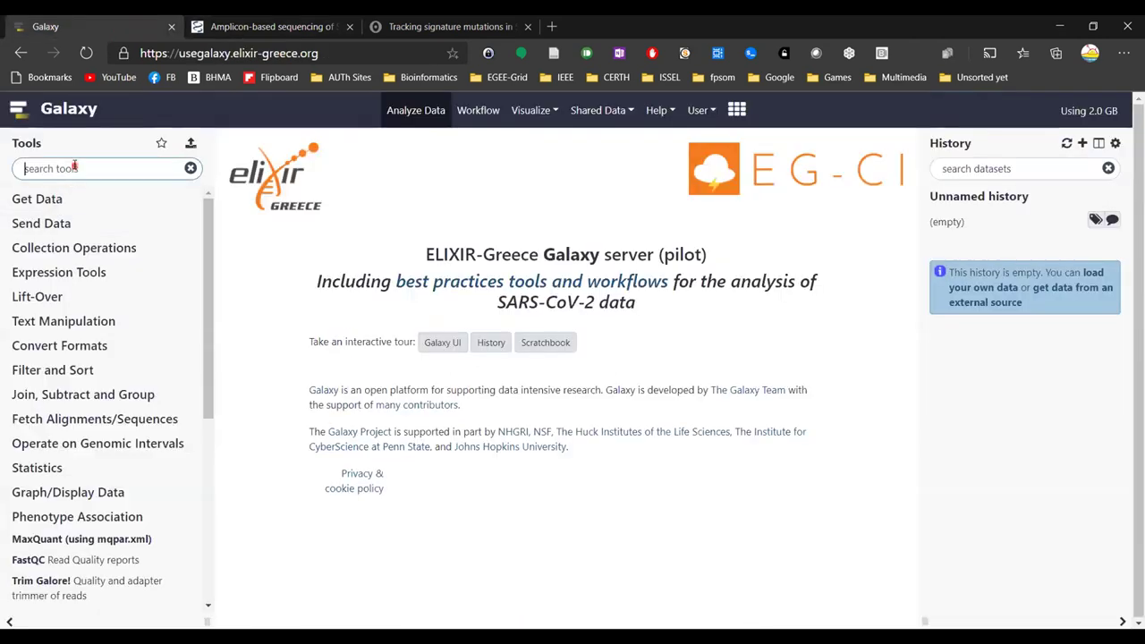
text(sra)
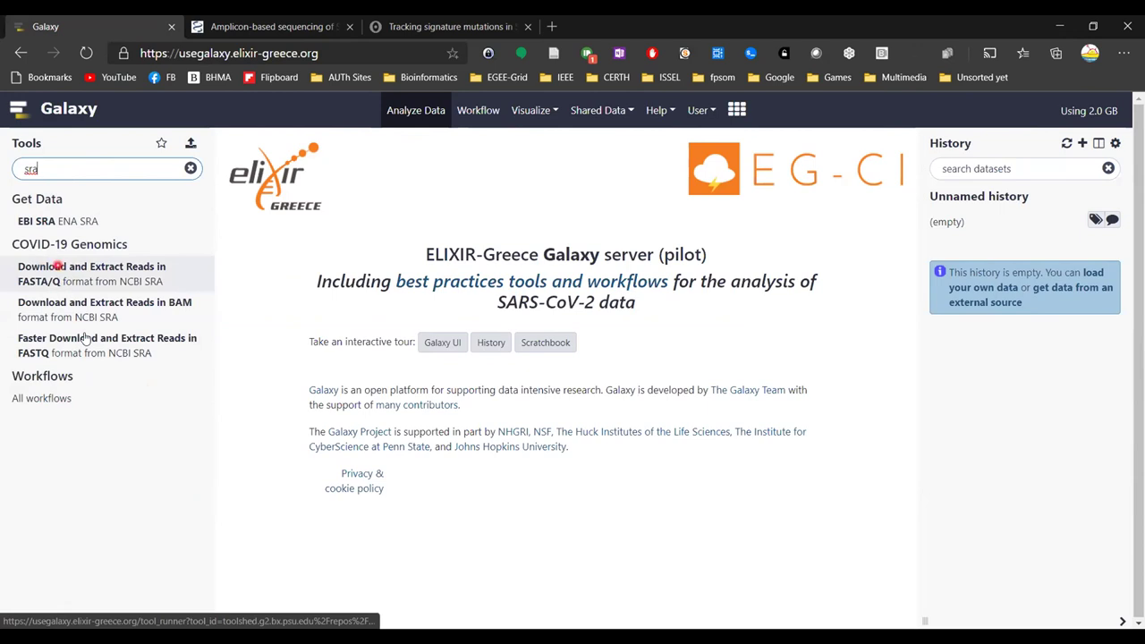
click(95, 345)
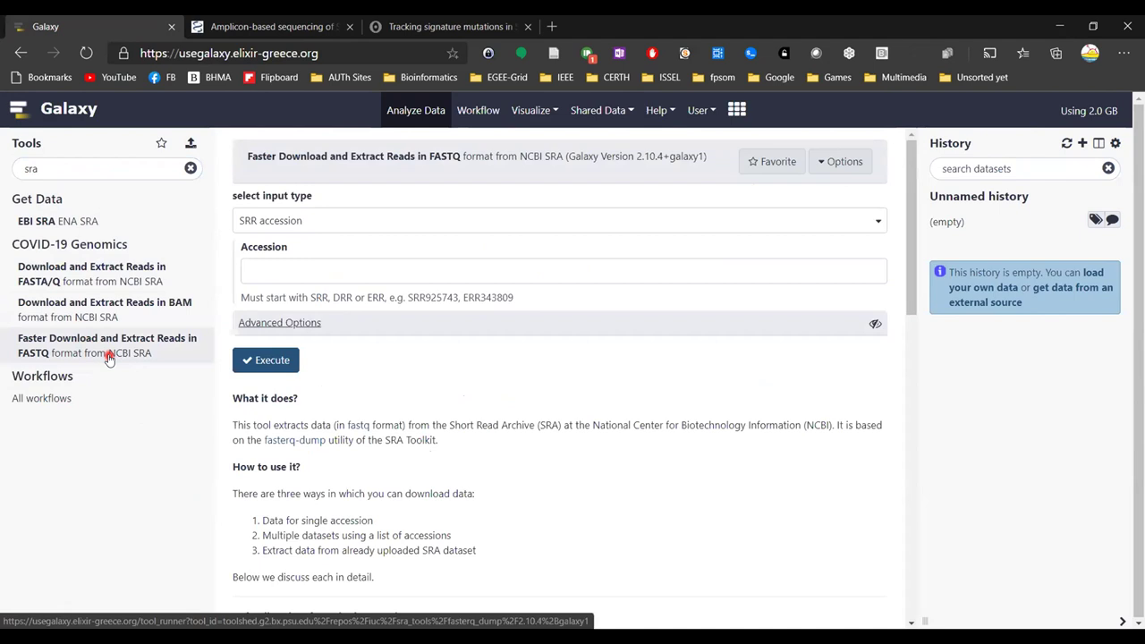
Enter SRR11772204 as the accession, check the advanced options and execute the read download.
click(305, 270)
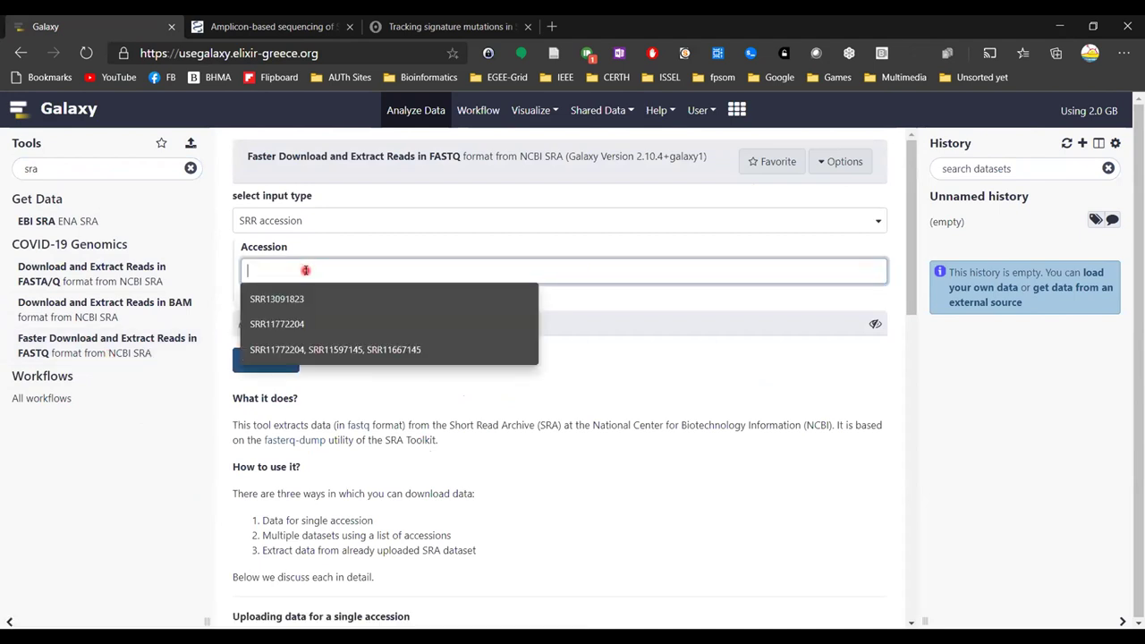
click(304, 324)
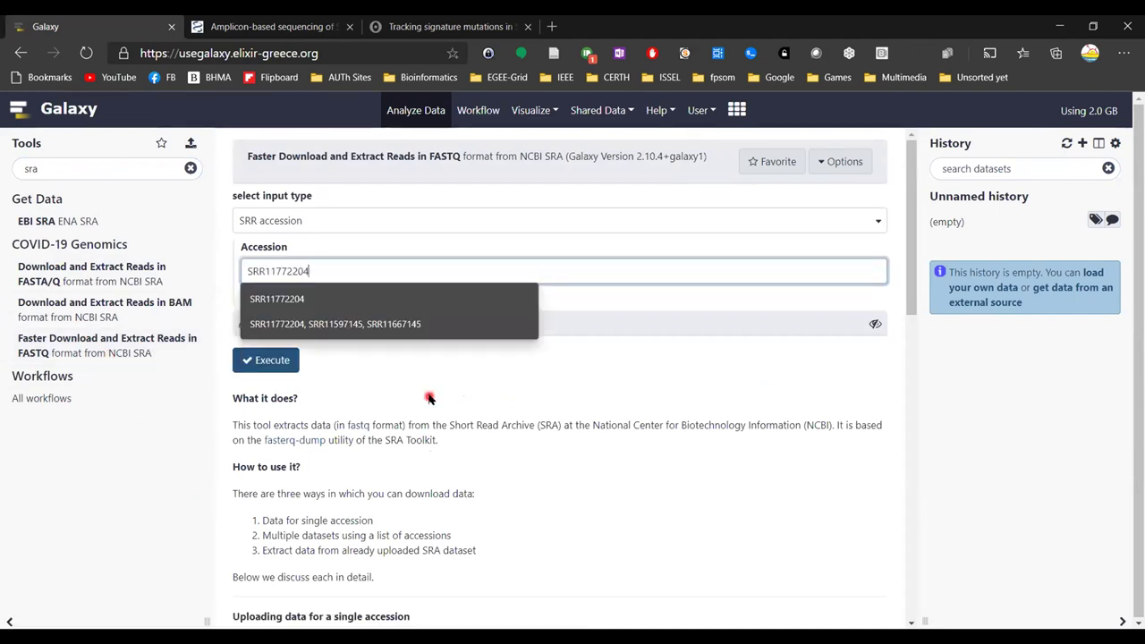
click(535, 382)
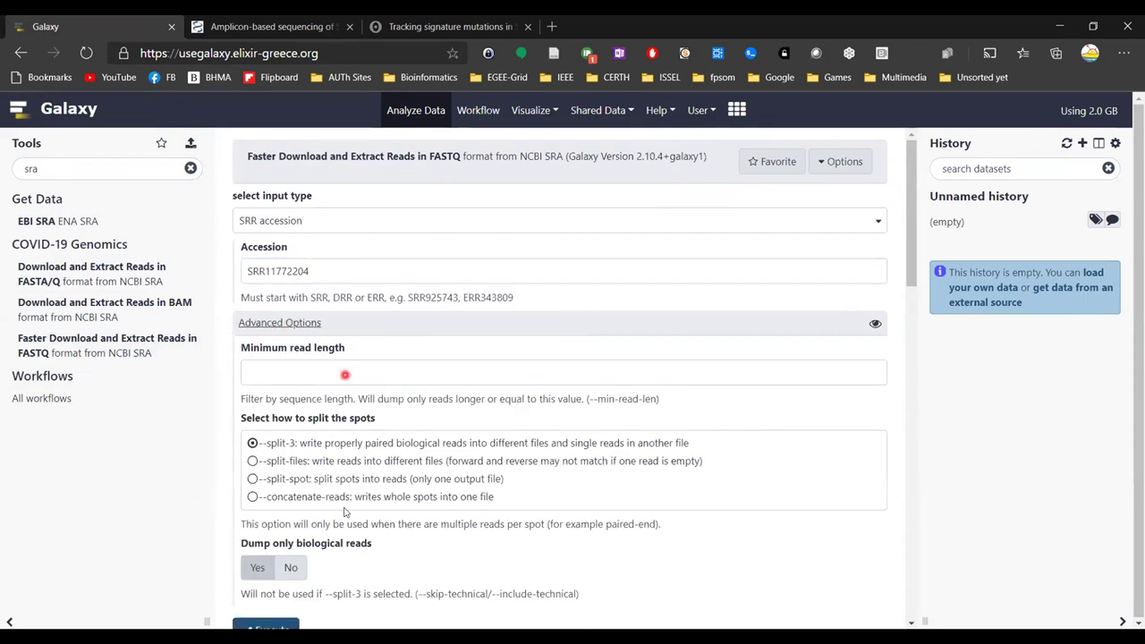
click(300, 325)
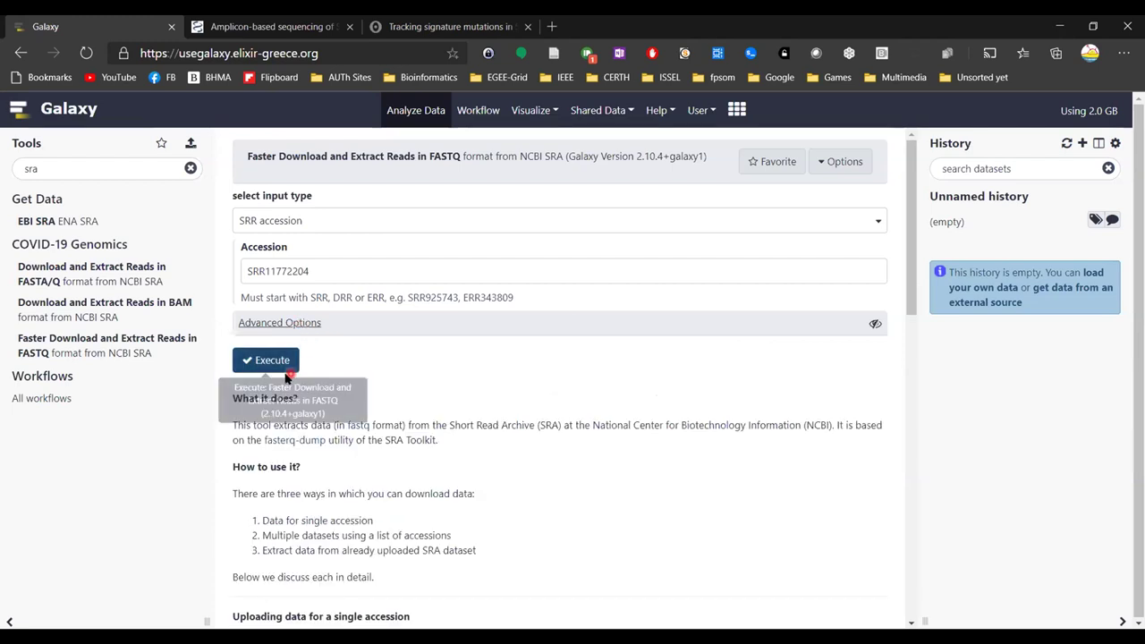
click(266, 360)
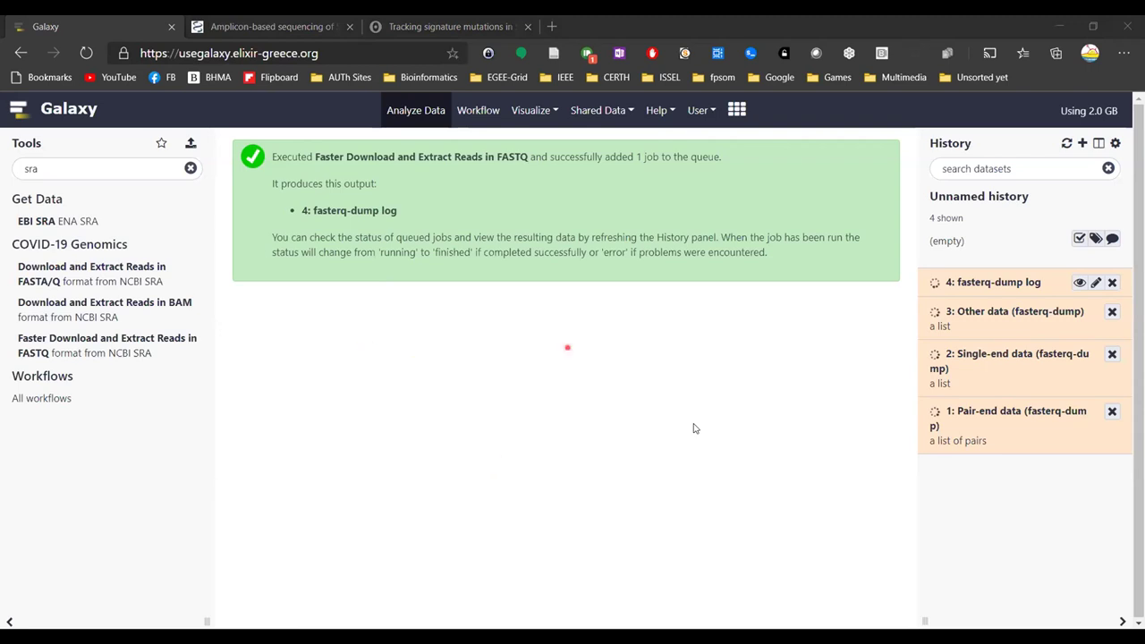
click(191, 143)
click(670, 495)
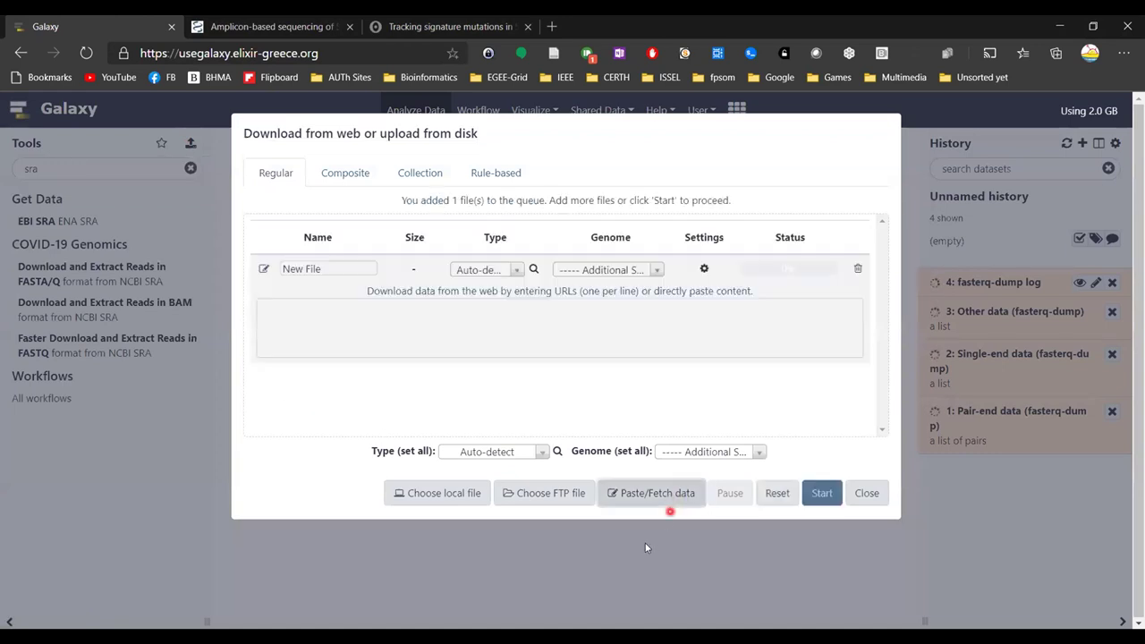
click(469, 331)
text(https://zenodo.org/record/3906454/files/NC_045512.2.fasta)
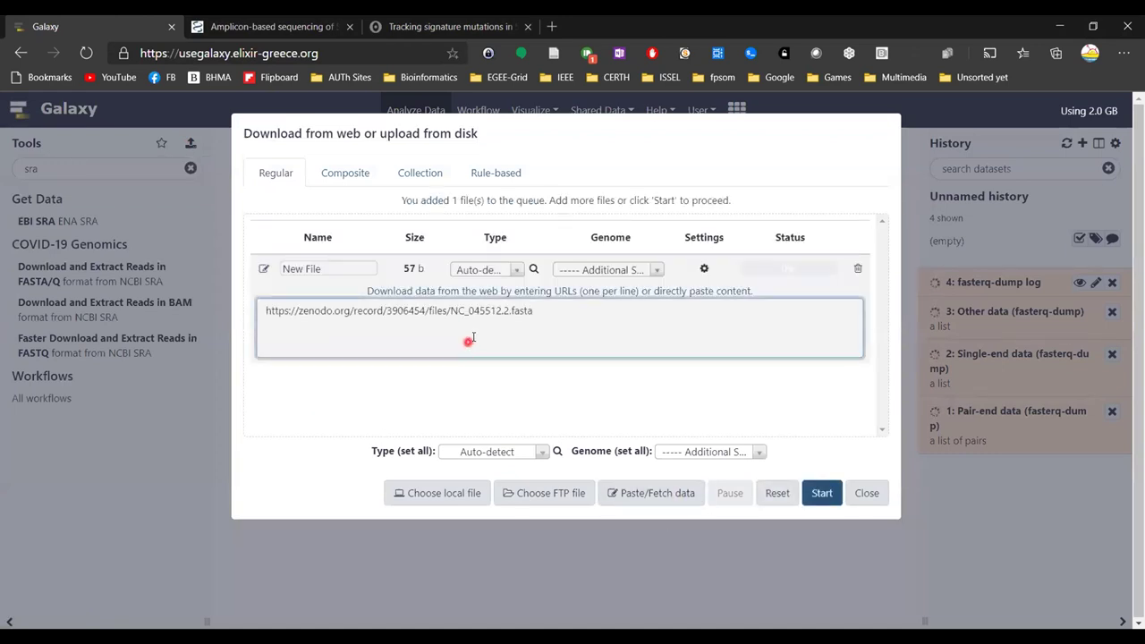
drag(452, 311, 514, 311)
click(416, 330)
drag(356, 311, 249, 319)
click(459, 333)
click(817, 490)
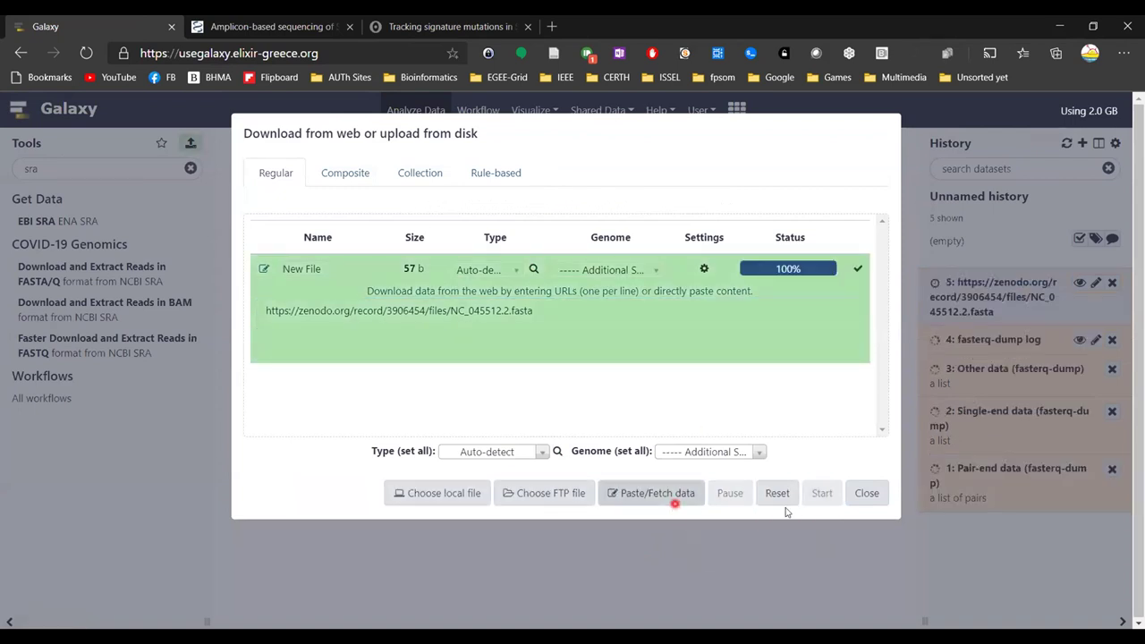
click(799, 508)
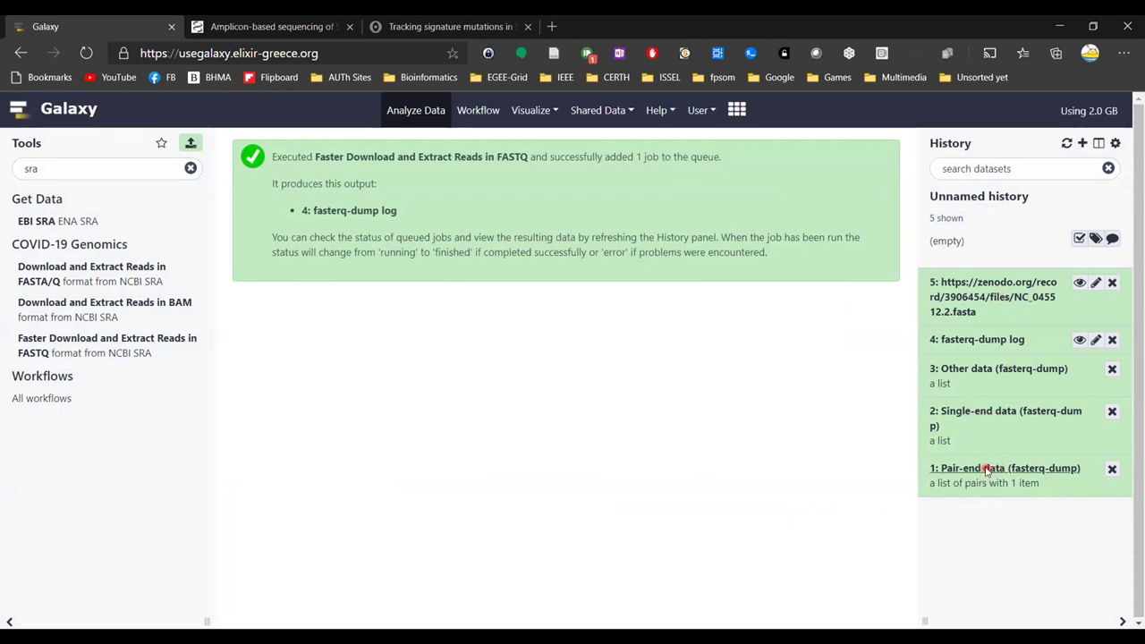
Open the Pair-end data (fasterq-dump) collection in the history and go into its SRR11772204 pair.
click(986, 470)
click(964, 170)
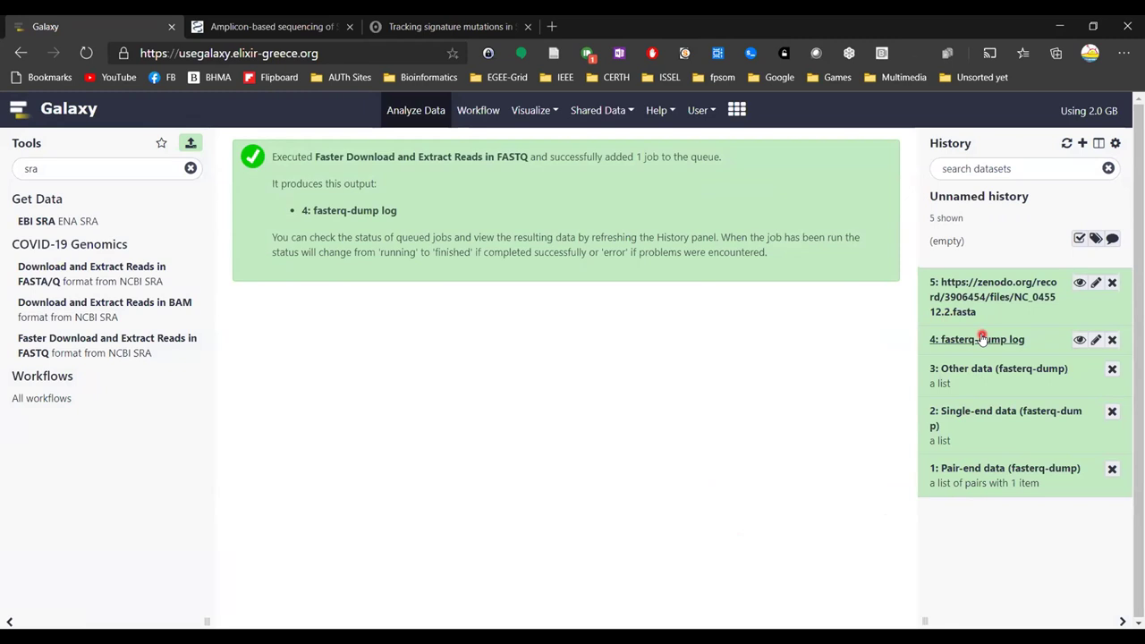
click(958, 482)
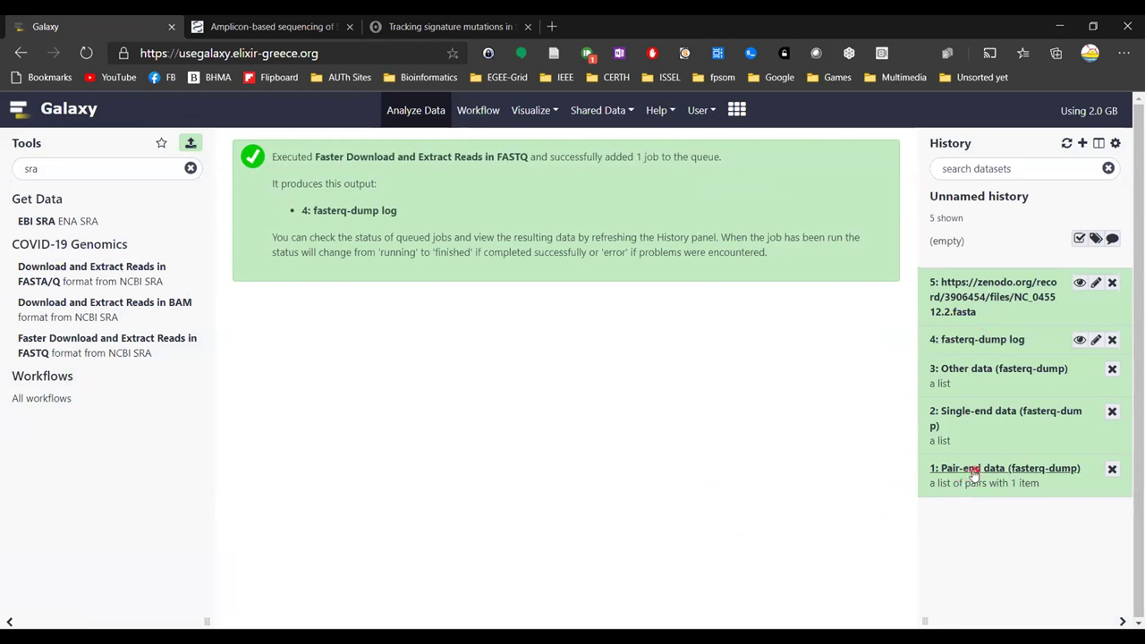
drag(974, 474, 495, 483)
mouse_move(495, 483)
mouse_down()
mouse_move(610, 524)
mouse_move(940, 539)
mouse_move(1000, 554)
mouse_move(1003, 442)
mouse_up()
click(997, 471)
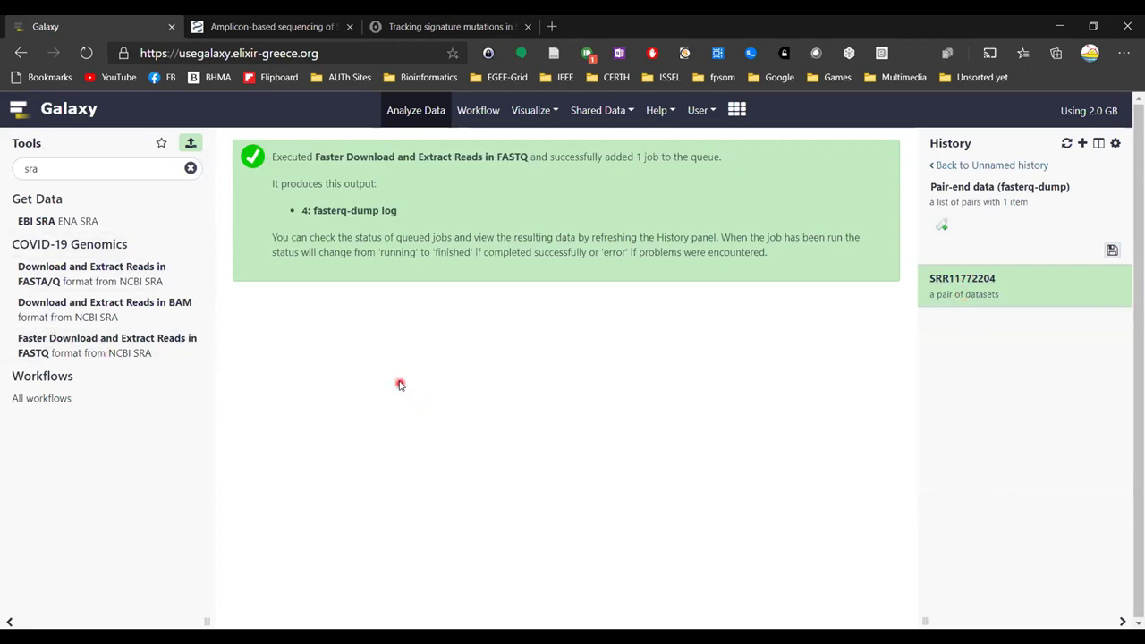
click(967, 281)
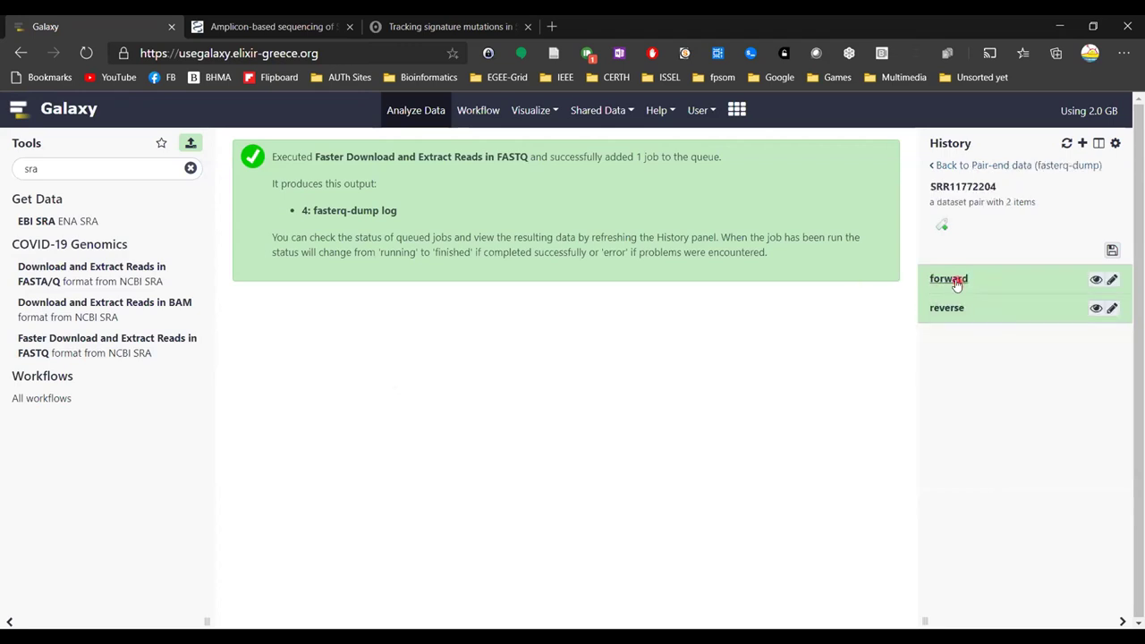
Preview the forward and reverse read datasets of the pair and return to the full history.
click(955, 280)
click(944, 360)
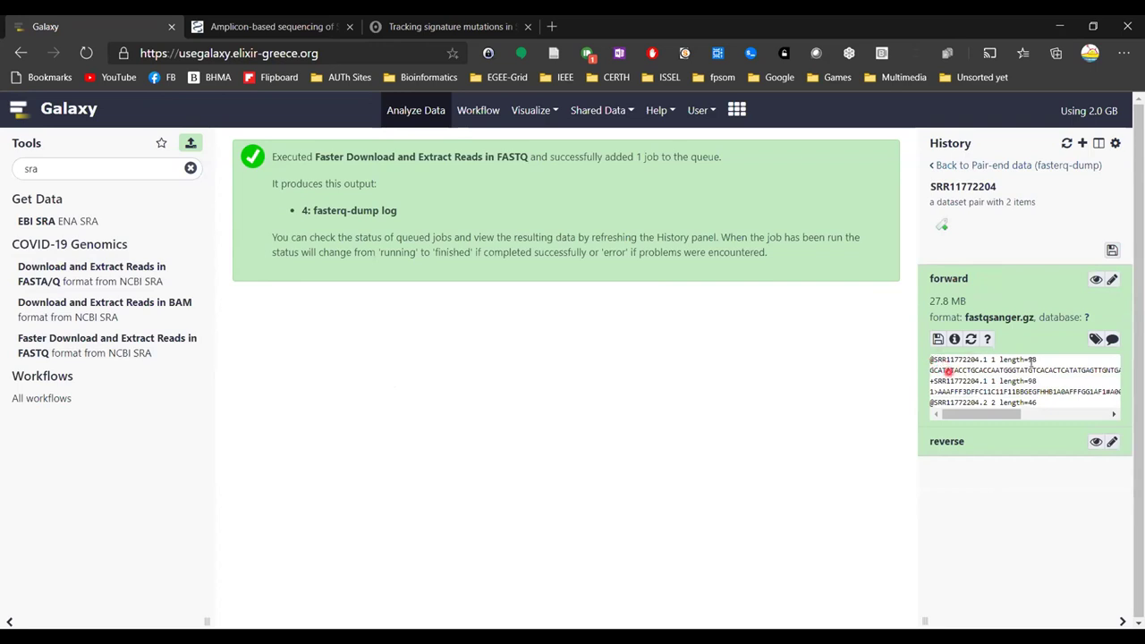
click(957, 280)
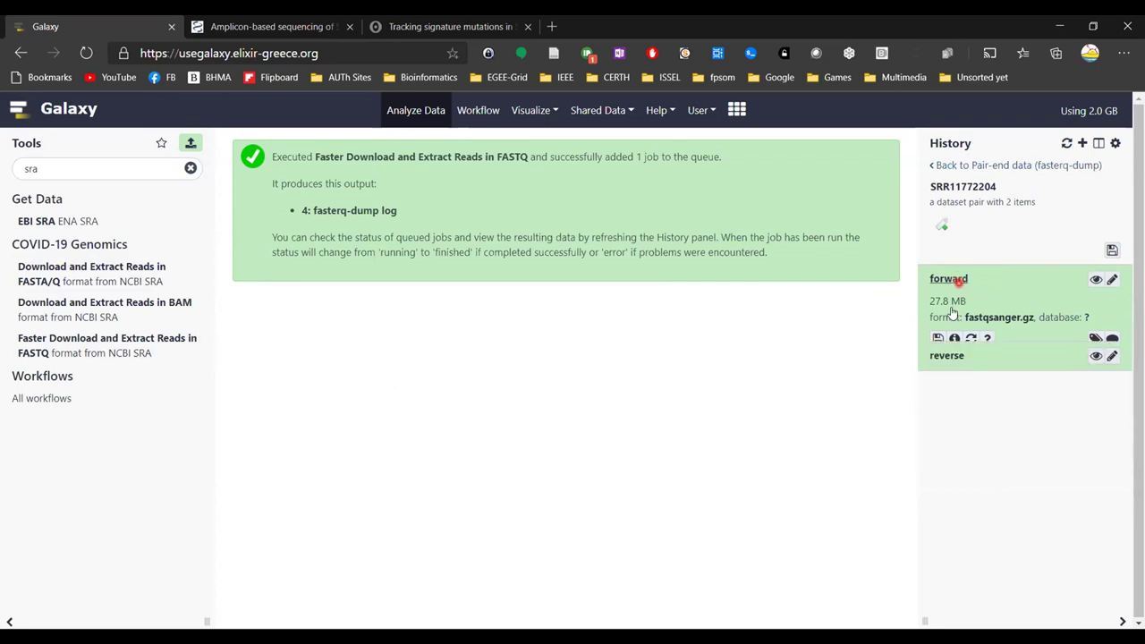
click(949, 308)
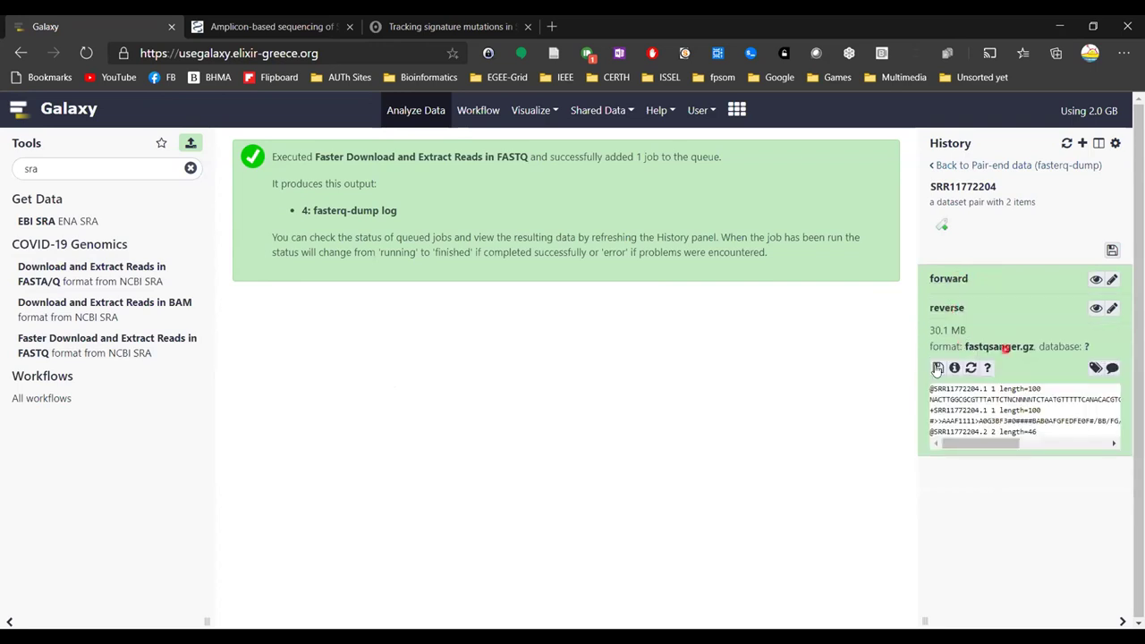
click(947, 310)
click(959, 165)
click(954, 161)
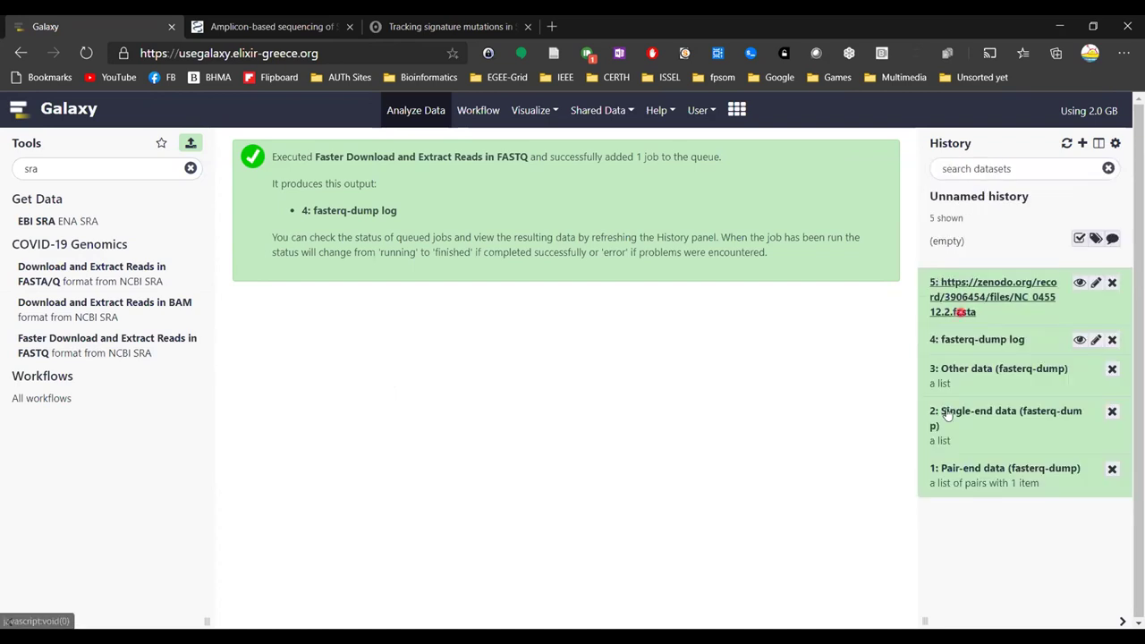
Check the Single-end data (fasterq-dump) collection and look back at the SRA record before returning to Galaxy.
click(946, 414)
click(961, 166)
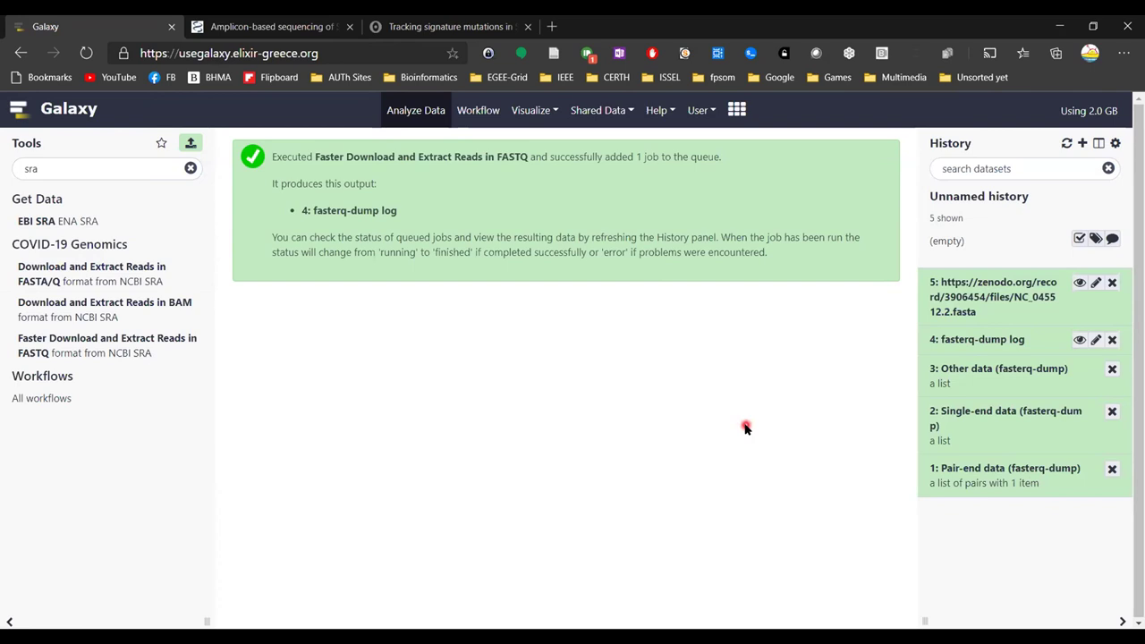
click(283, 25)
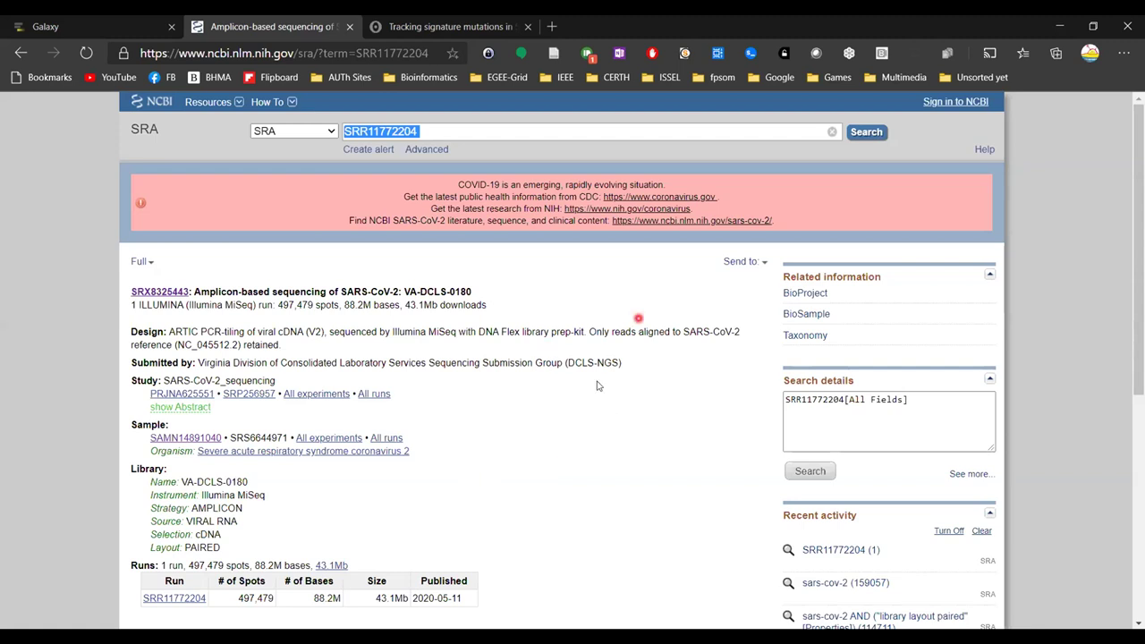
click(41, 26)
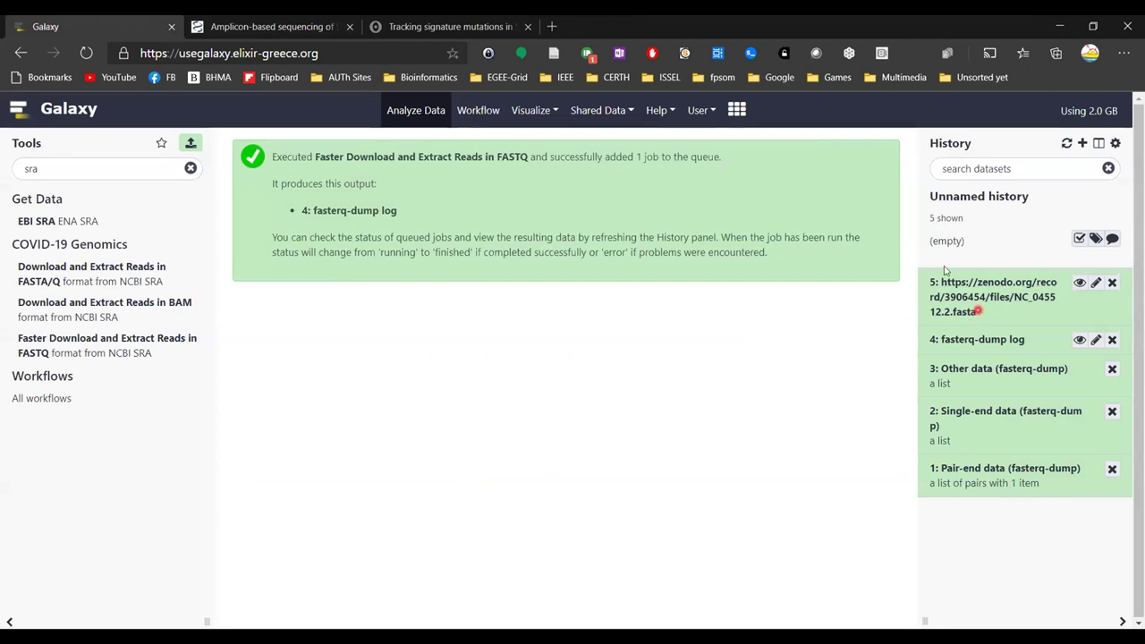
Rename the uploaded reference dataset as NC_045512.2.fasta and save its attributes.
click(1096, 285)
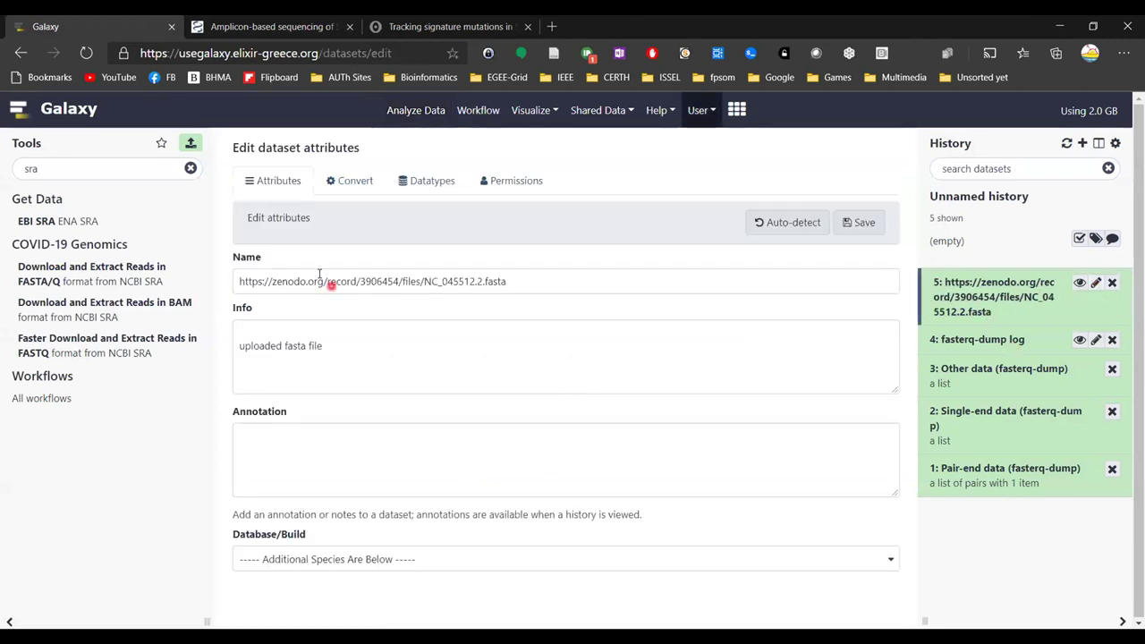
drag(424, 281, 176, 270)
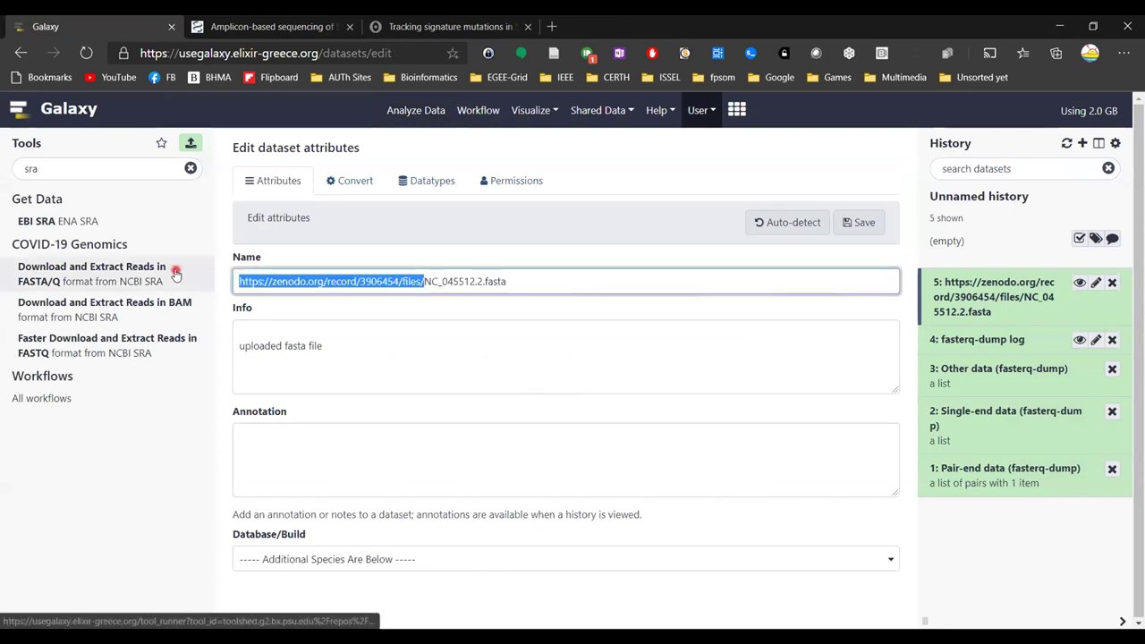
key(BackSpace)
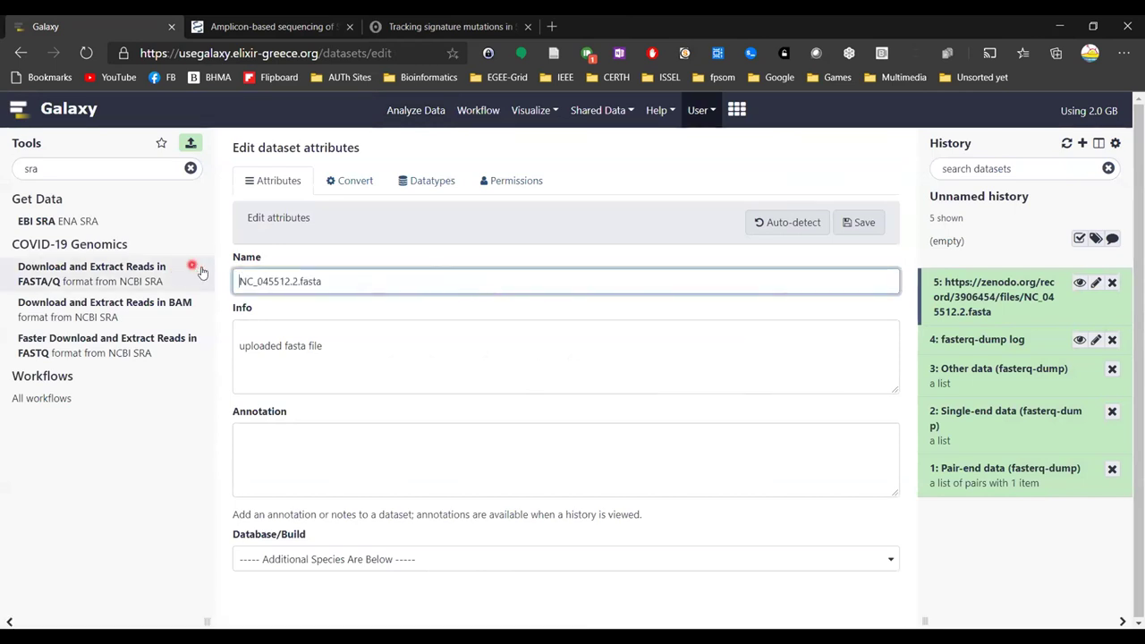
click(857, 224)
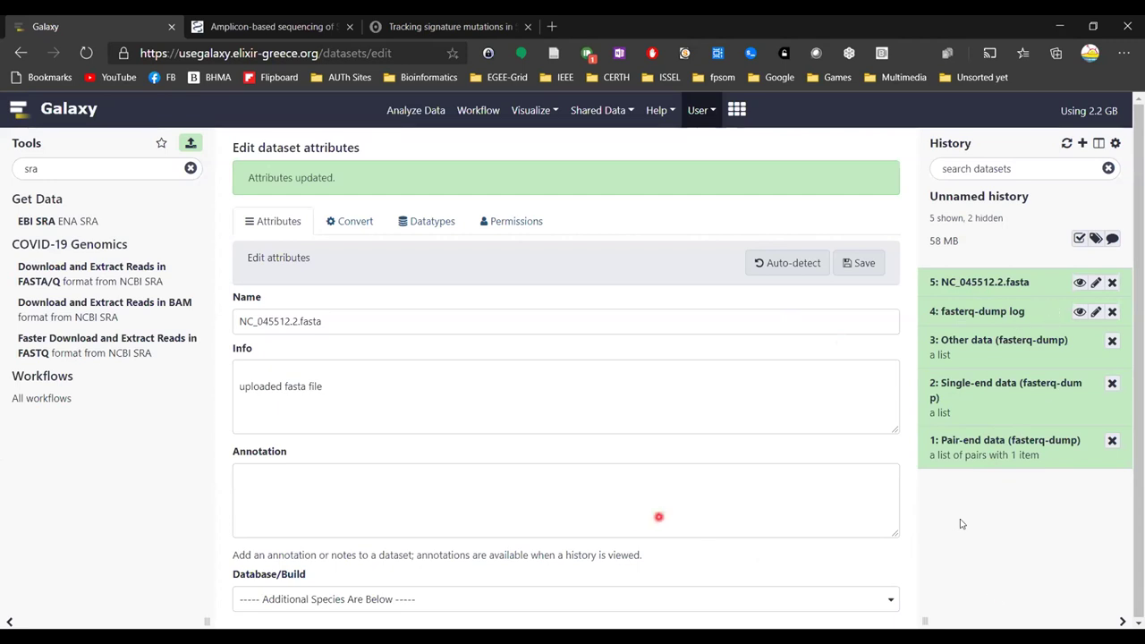
Search the tools for bwa-mem, check the forward reads in the paired collection and open Map with BWA.
double_click(52, 172)
text(bwa)
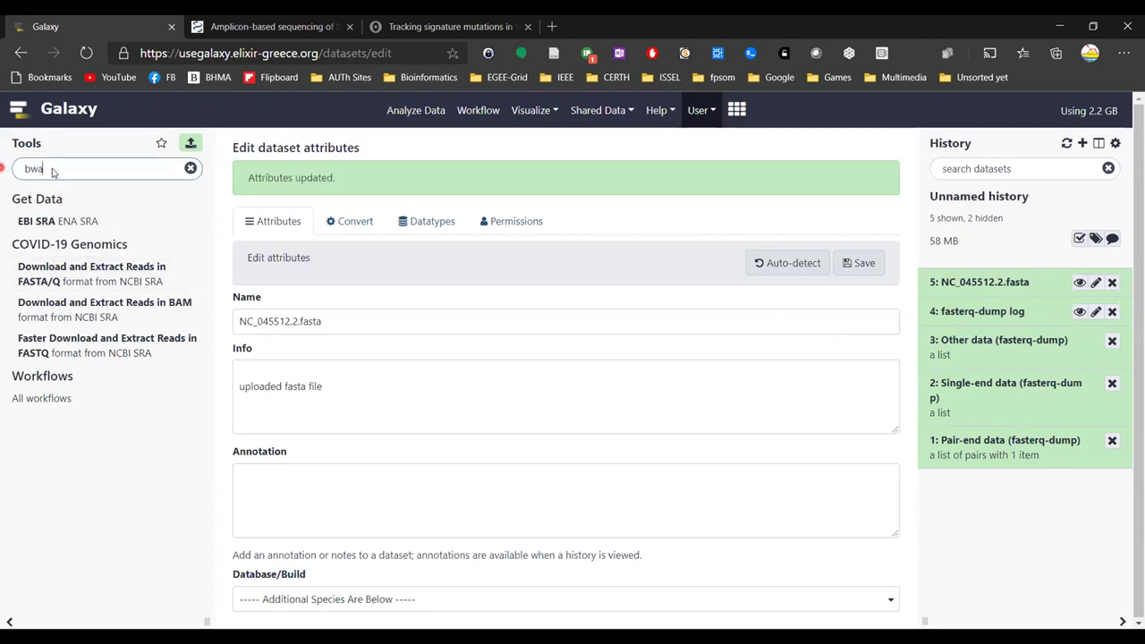
text(-mem)
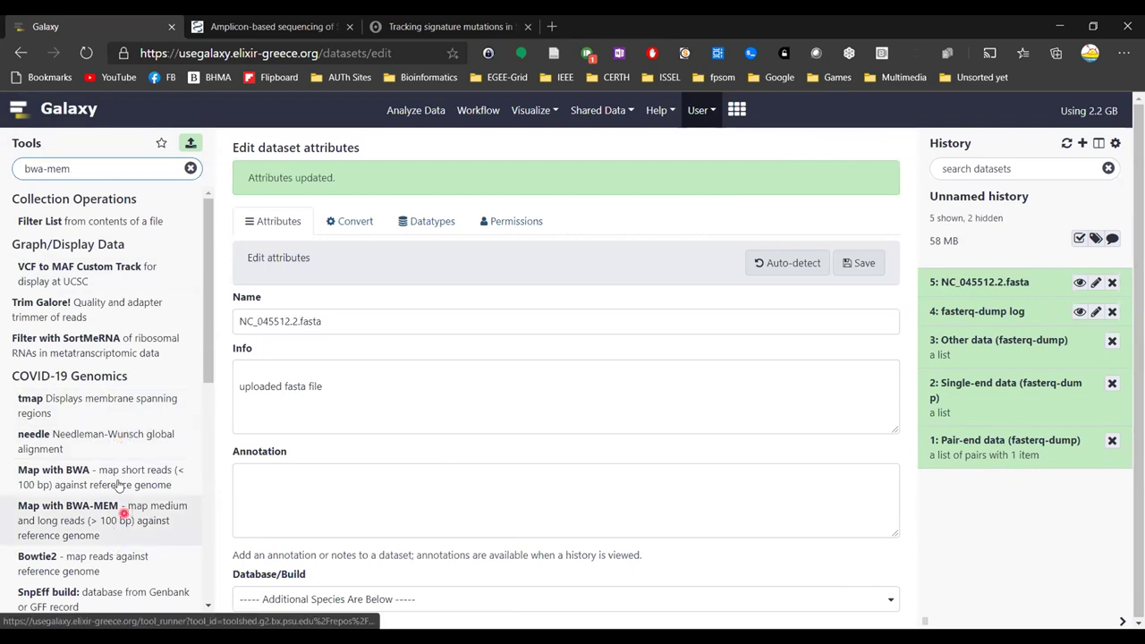
click(986, 437)
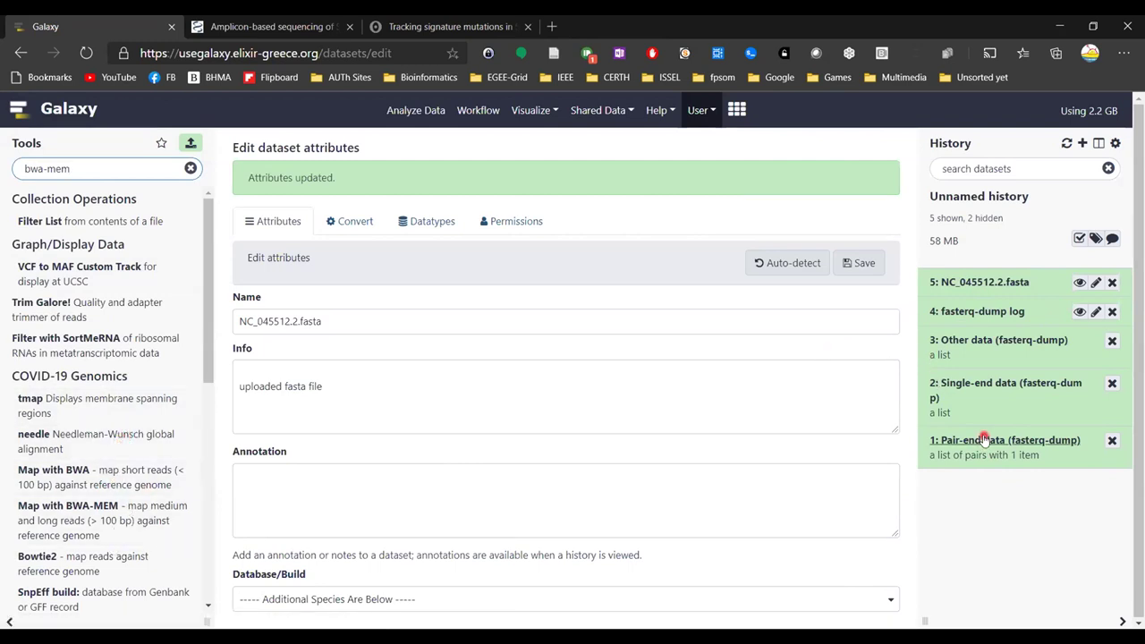
click(958, 283)
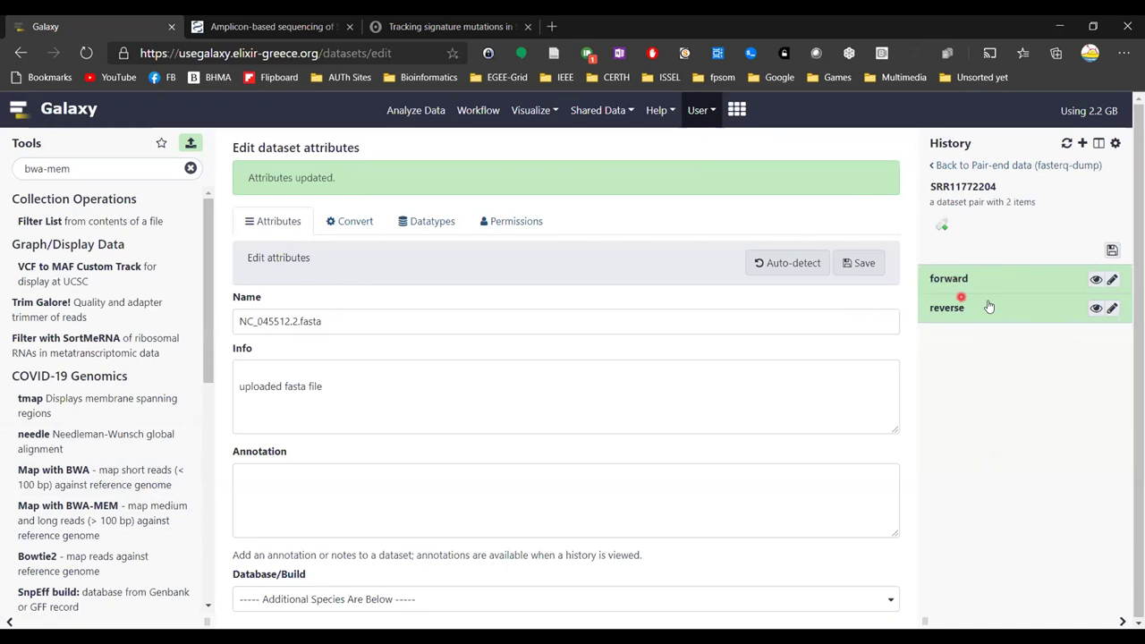
click(949, 278)
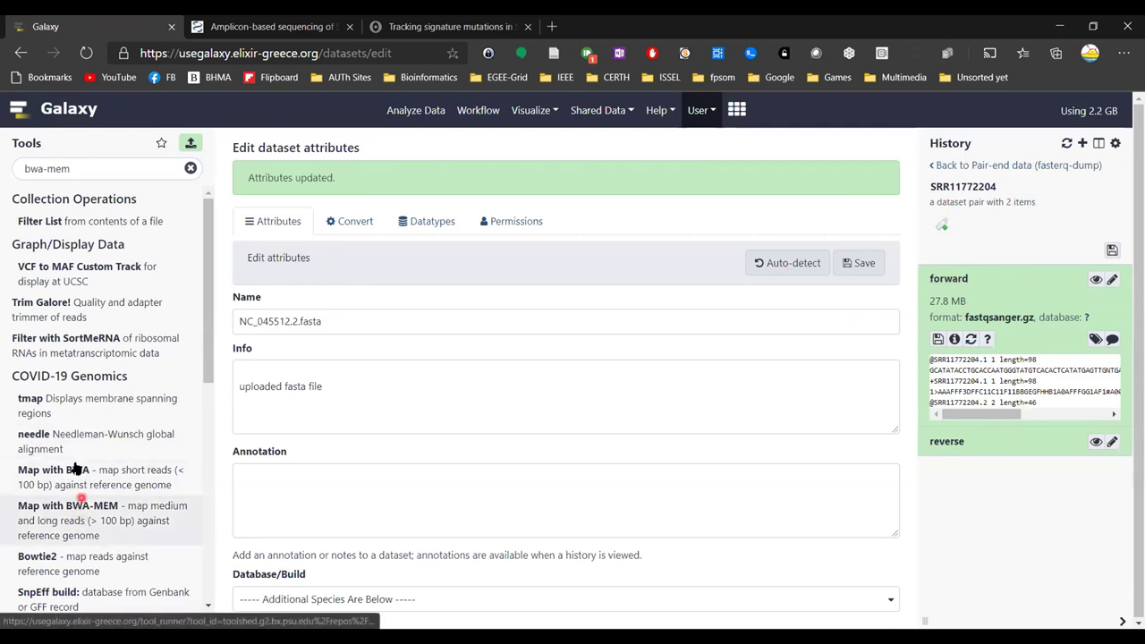
click(129, 477)
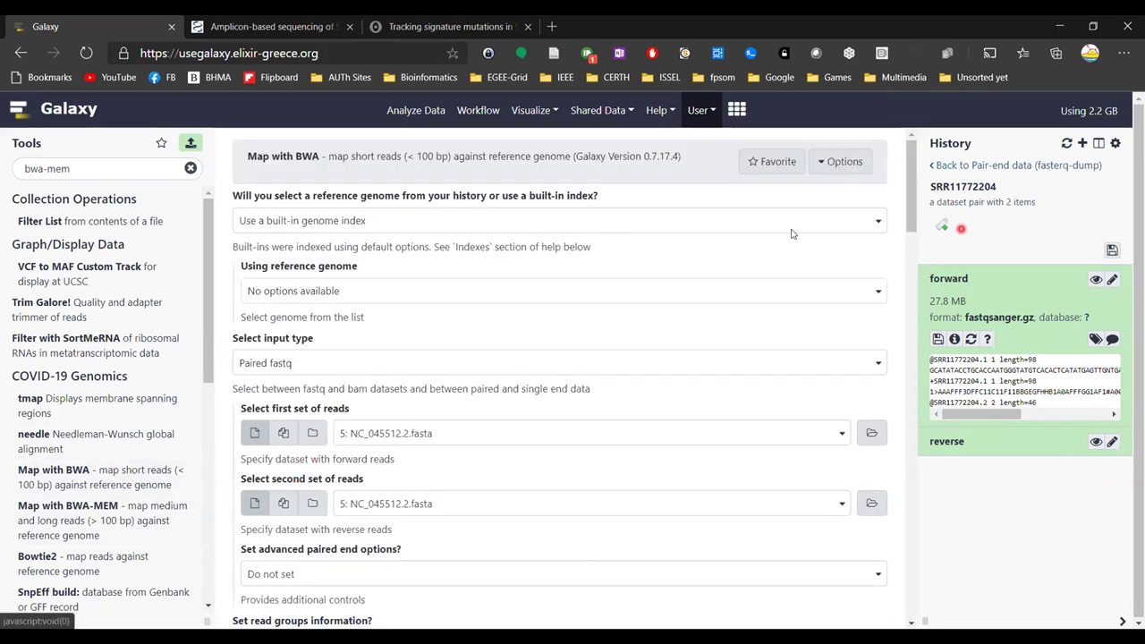
Set the mapping to use a genome from history and build index, with Paired fastq collection as the input type.
click(374, 226)
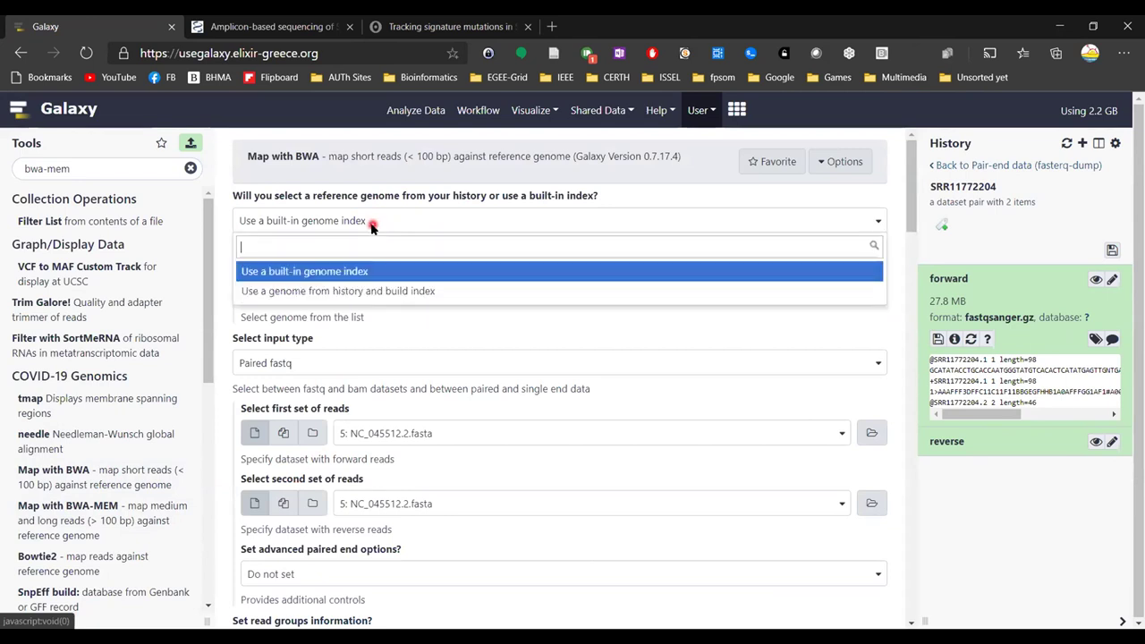
click(361, 271)
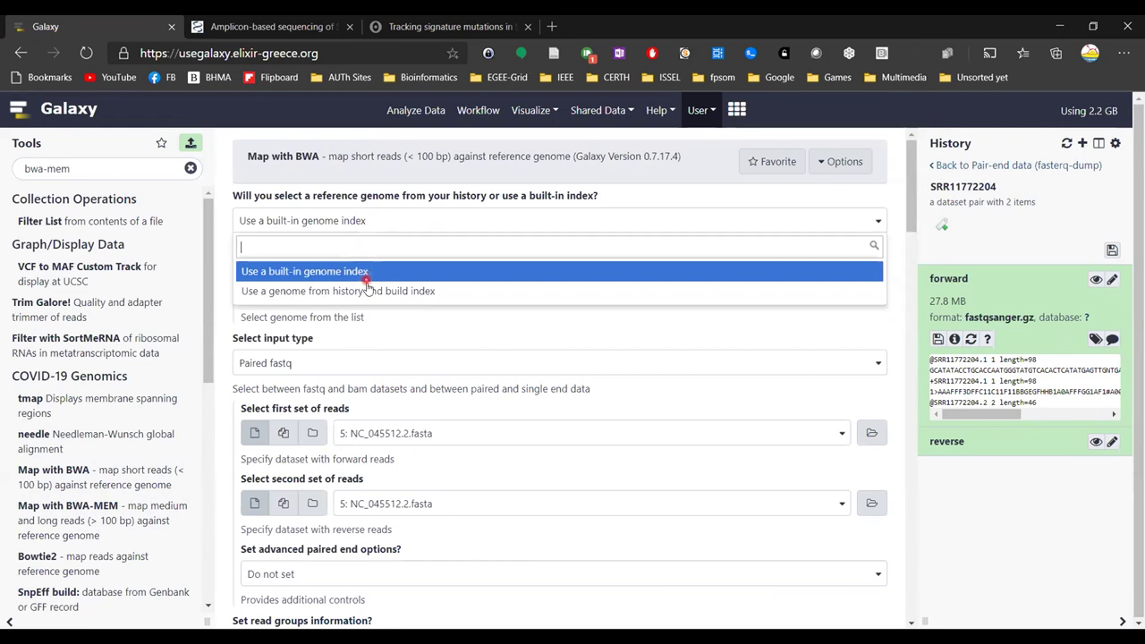
click(367, 291)
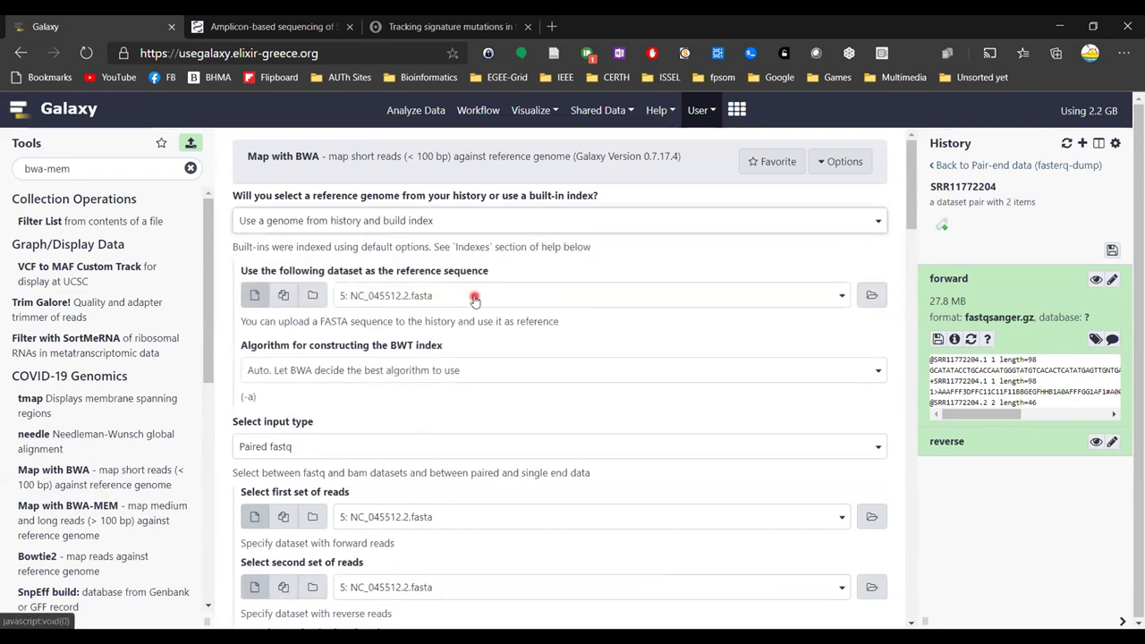
click(365, 446)
click(365, 446)
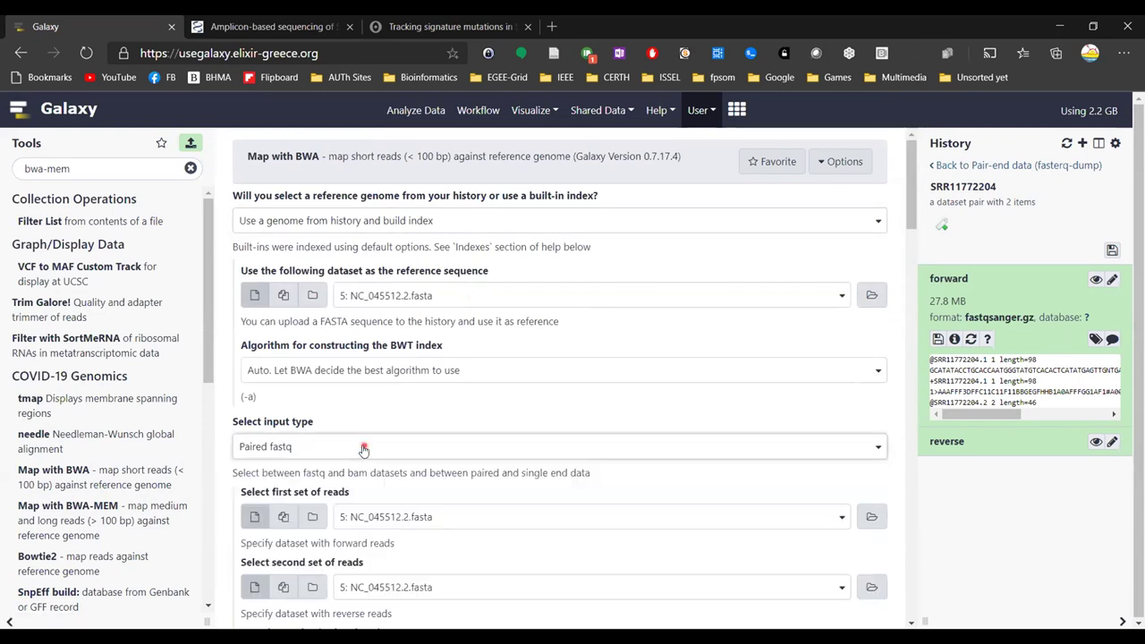
click(365, 446)
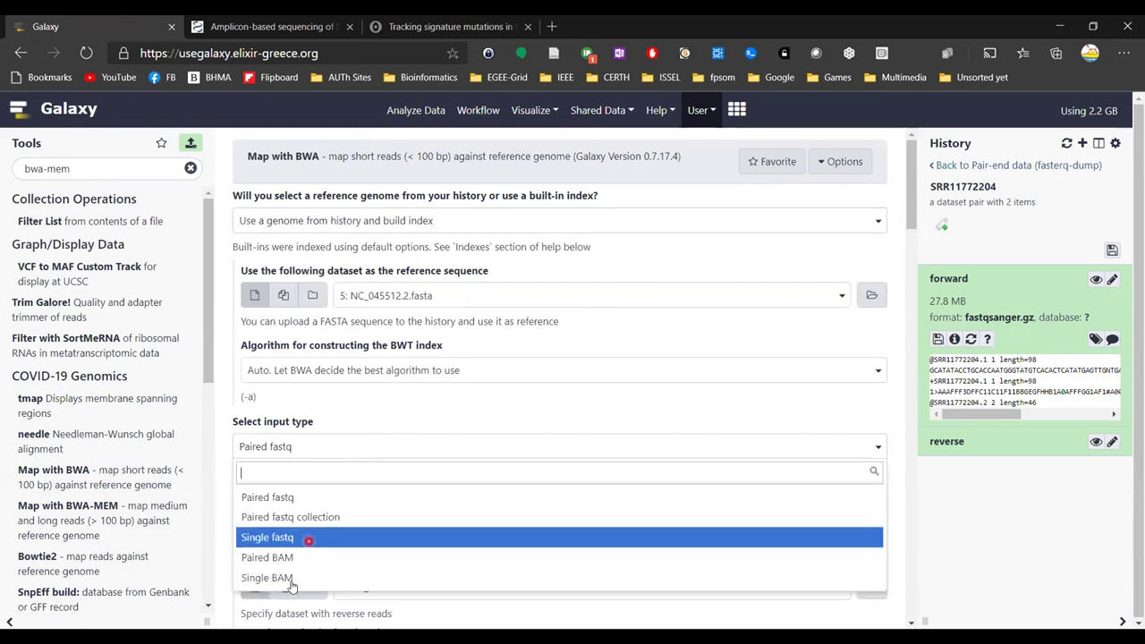
click(320, 524)
Use Pair-end data (fasterq-dump) as the paired collection and execute the BWA mapping.
scroll(322, 501, down, 2)
click(362, 354)
click(362, 356)
click(975, 165)
click(975, 165)
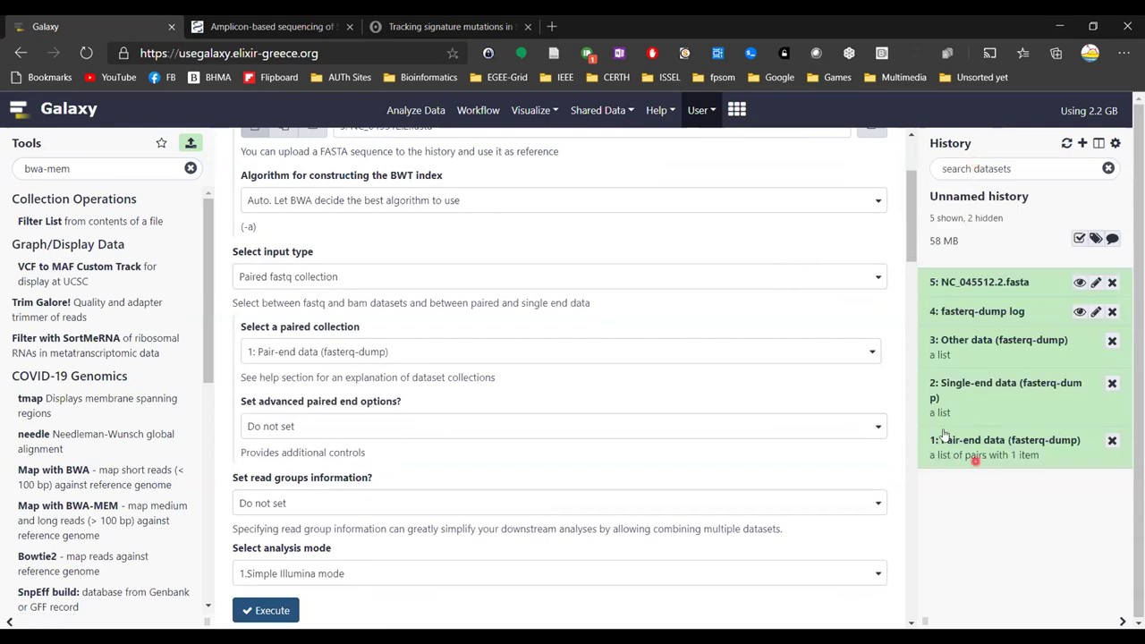
click(393, 353)
click(372, 400)
scroll(465, 475, down, 3)
click(277, 443)
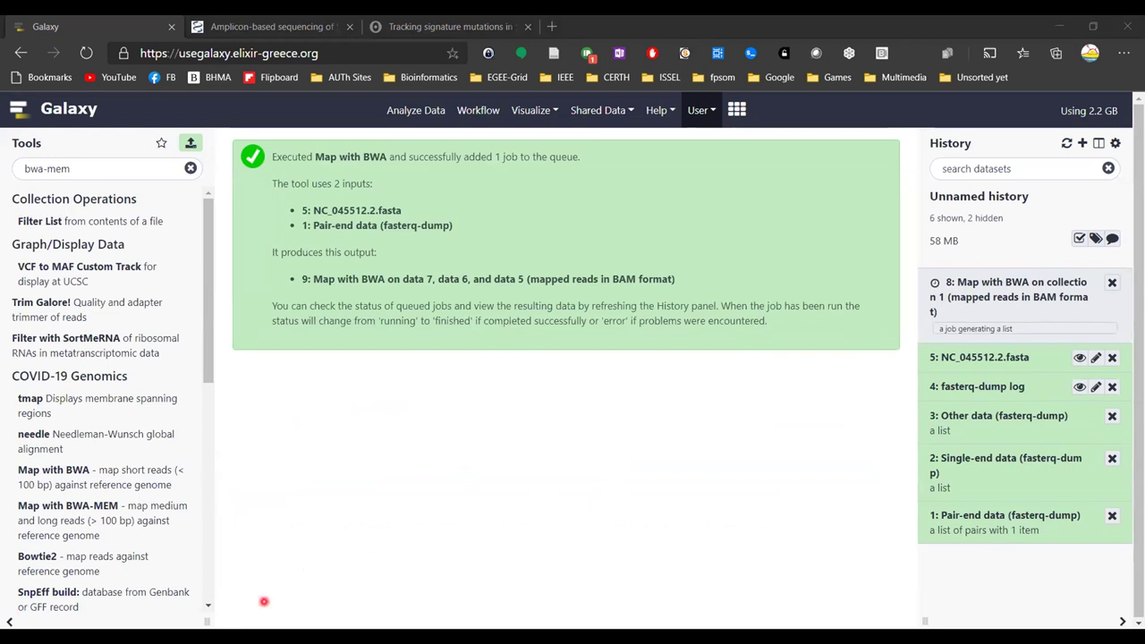
Search the tools for MarkDuplicates and open the MarkDuplicates tool.
click(102, 168)
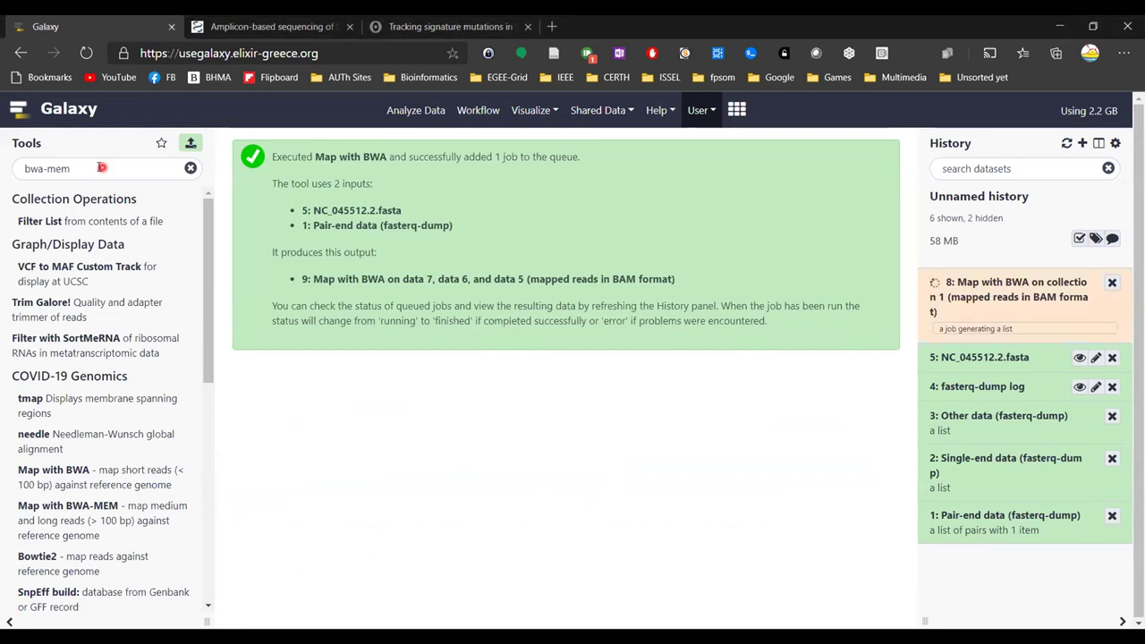
key(ctrl+a)
text(MarkDuplicates)
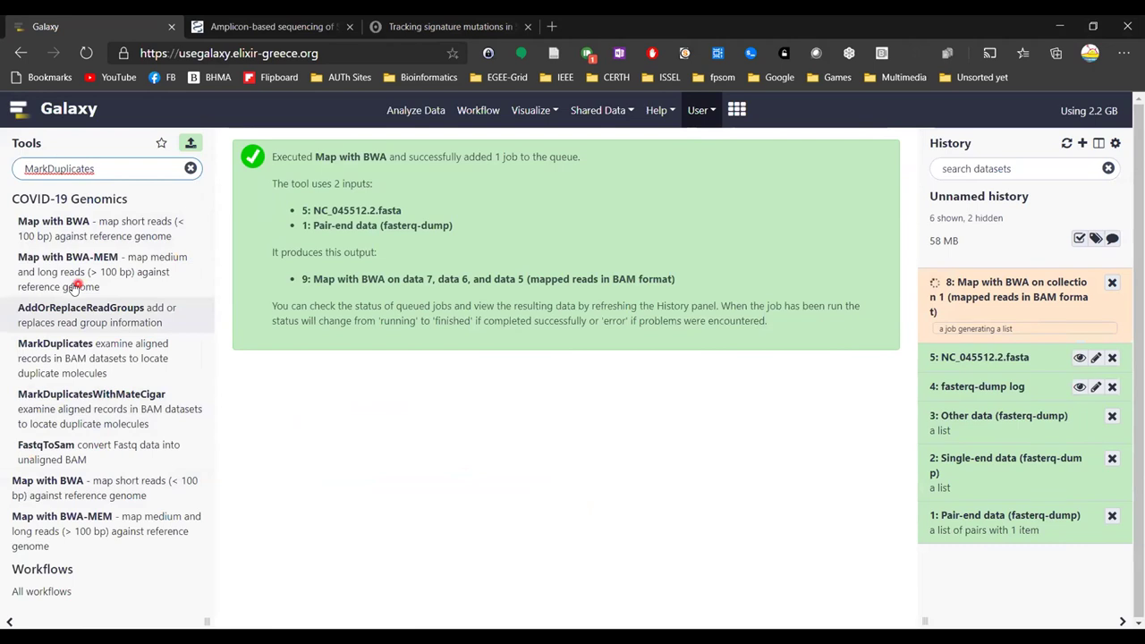
click(83, 358)
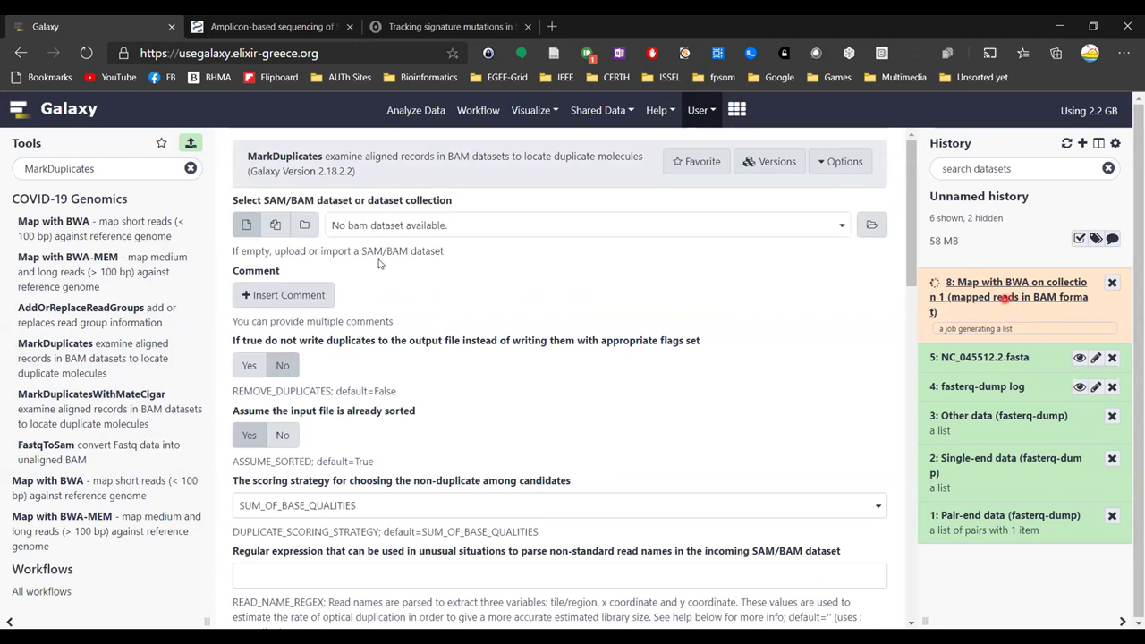
Use the dataset collection Map with BWA on collection 1 (mapped reads in BAM format) as the MarkDuplicates input.
click(305, 227)
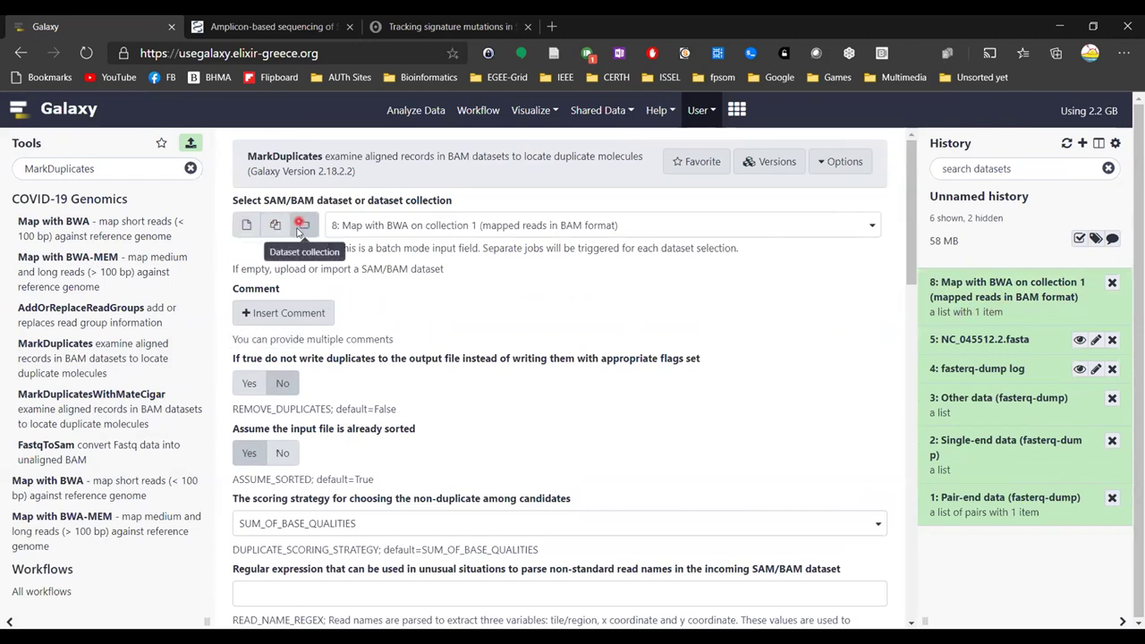
click(429, 225)
click(244, 228)
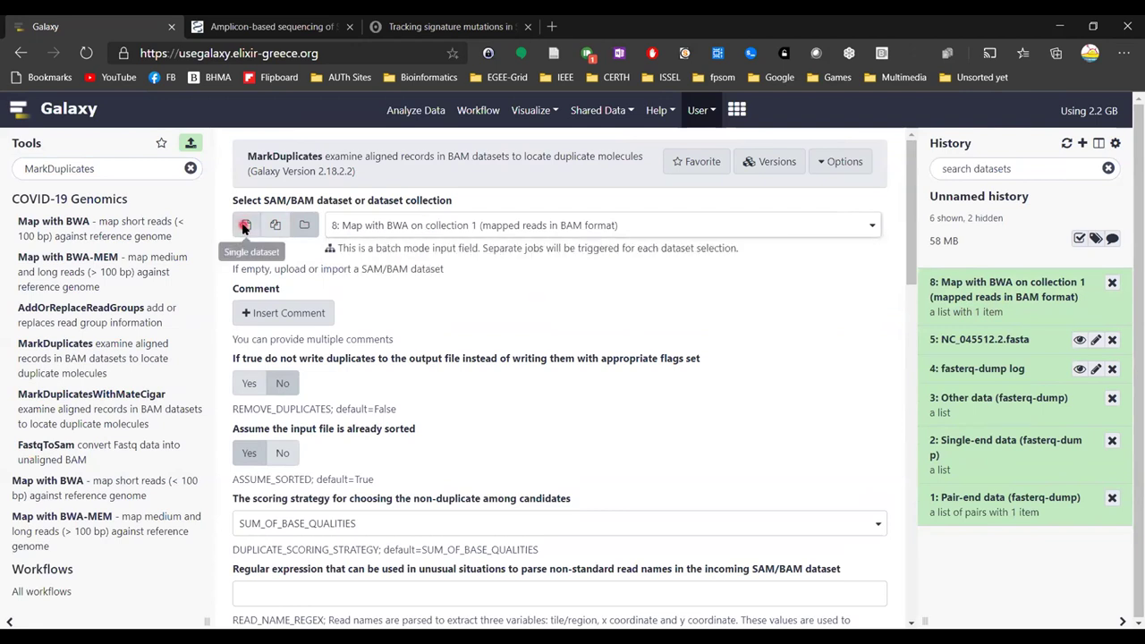
click(453, 227)
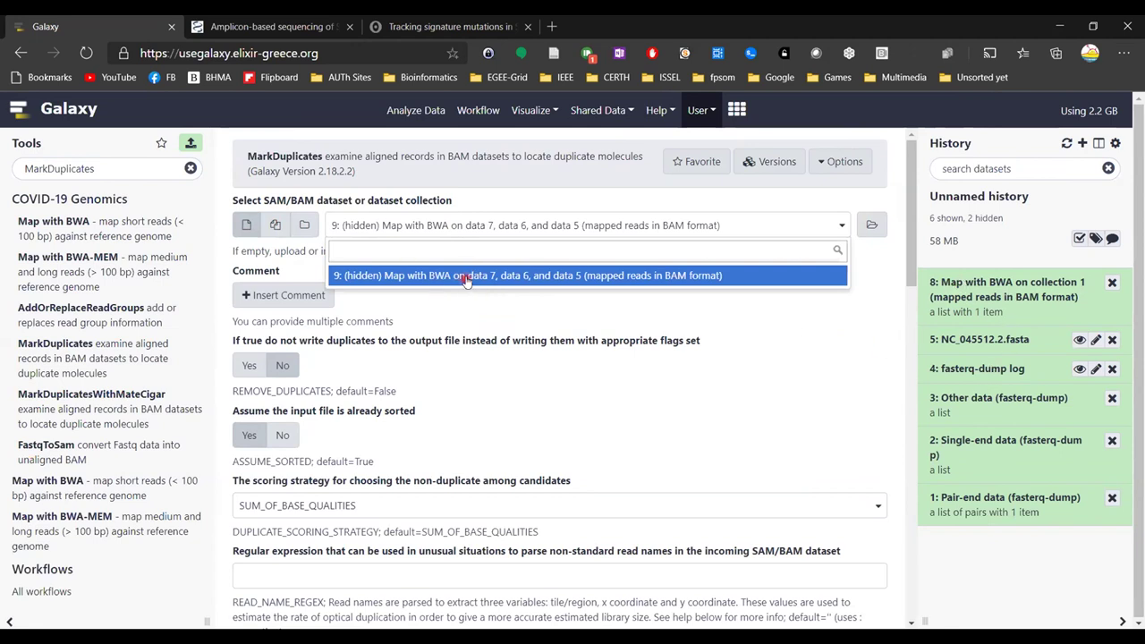
click(302, 226)
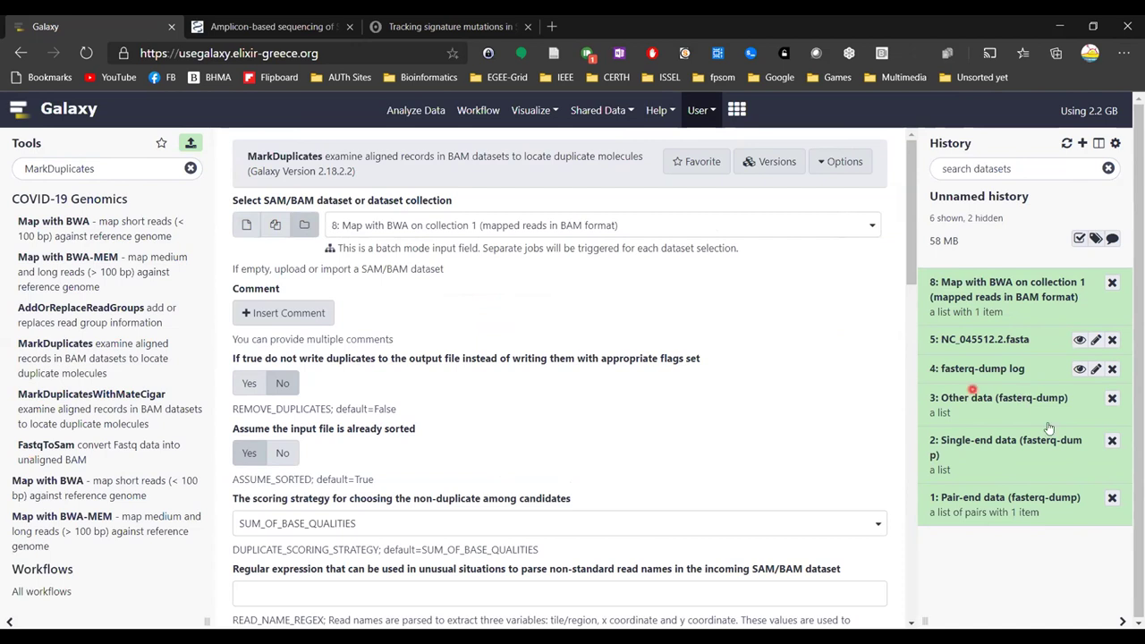
click(1009, 504)
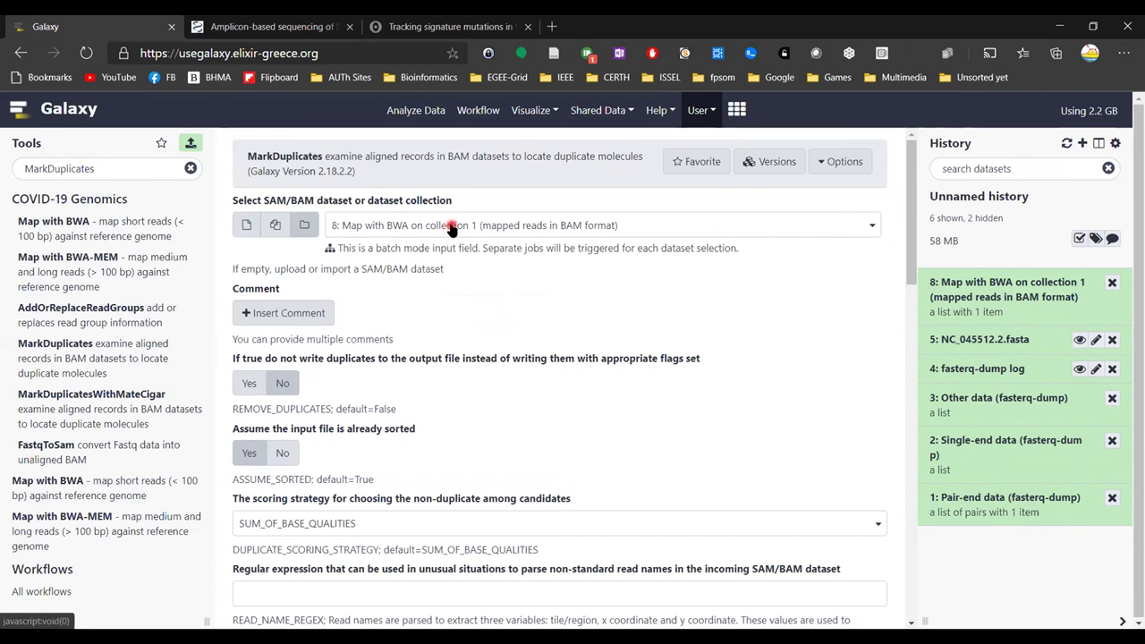
Set MarkDuplicates to not write duplicates to the output file and execute the tool.
click(249, 383)
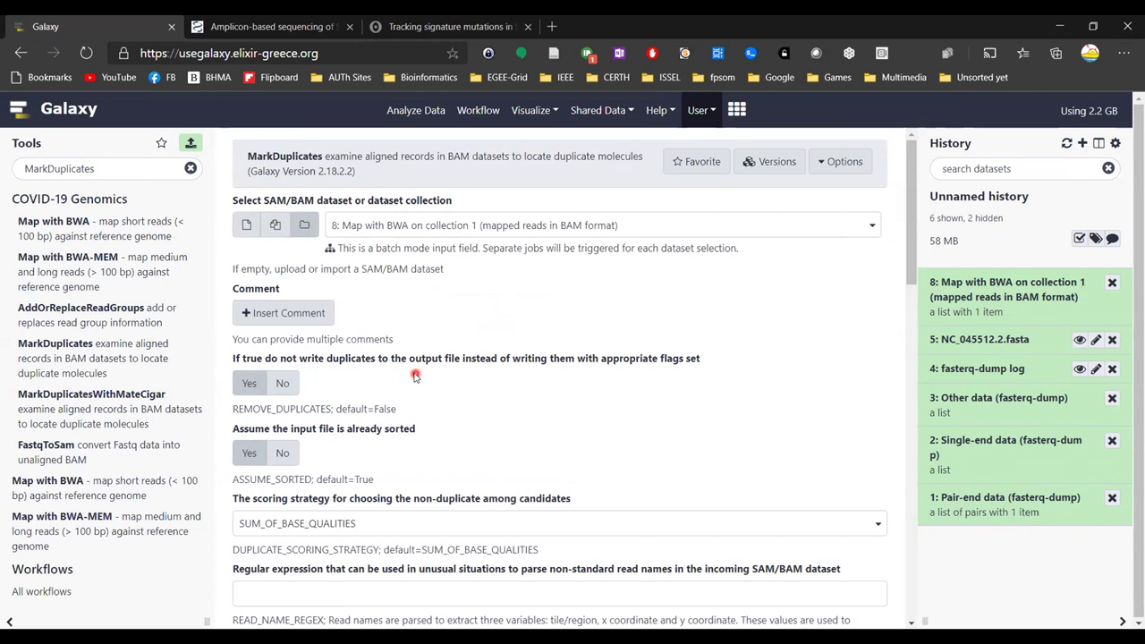
scroll(415, 376, down, 5)
click(269, 511)
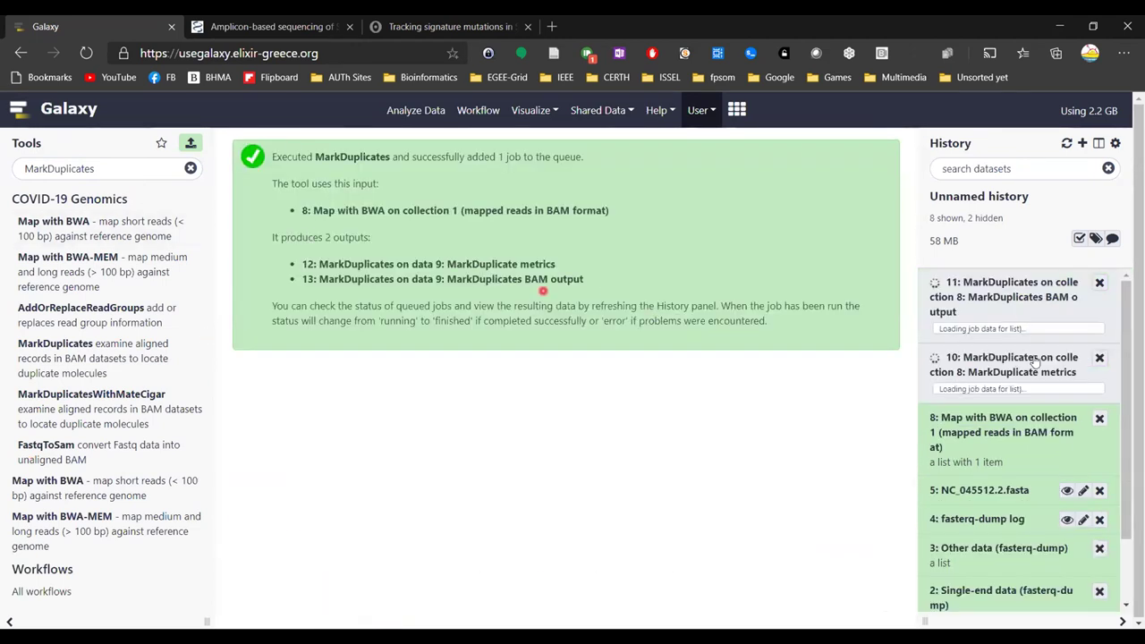
Search the tools for samtools stats and open the Samtools stats tool.
double_click(49, 168)
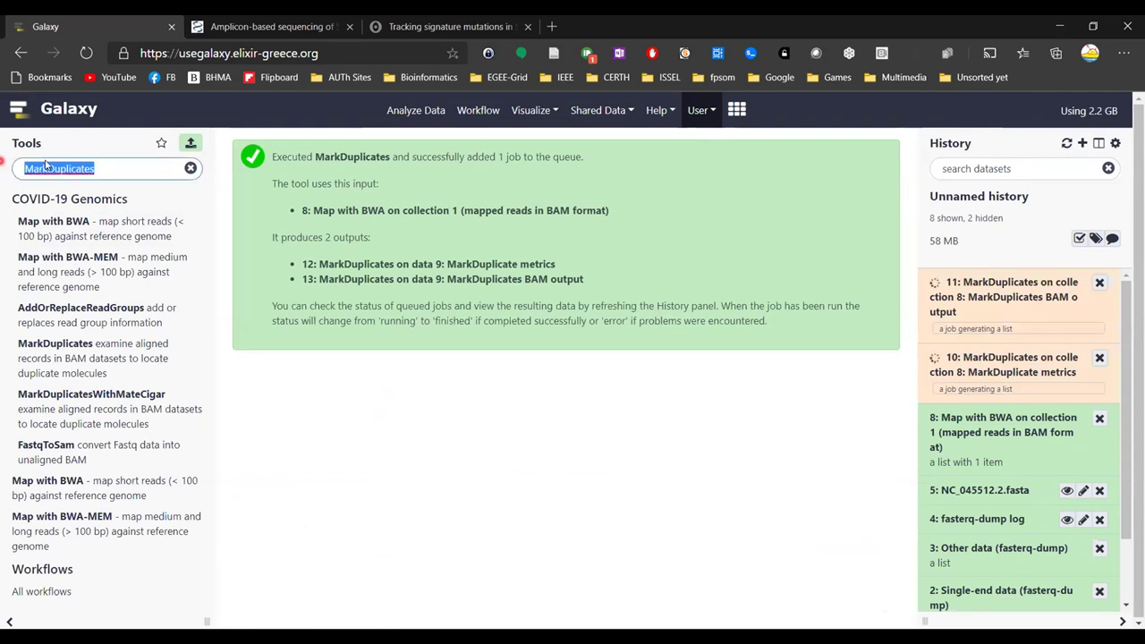
text(sma)
key(BackSpace)
key(BackSpace)
text(a)
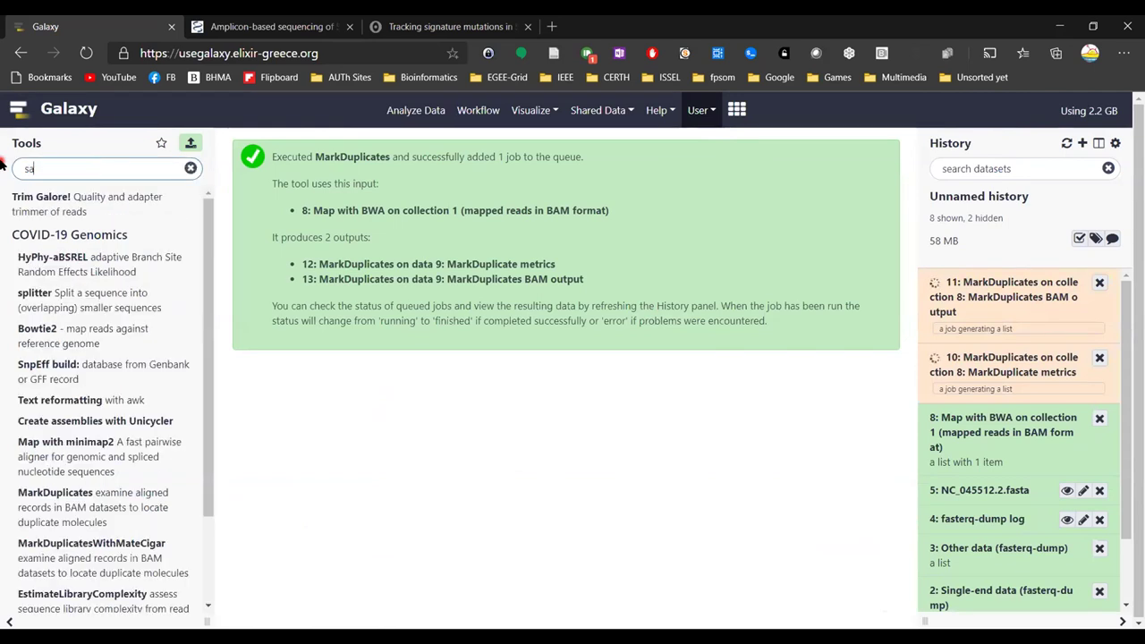
text(mtools stats)
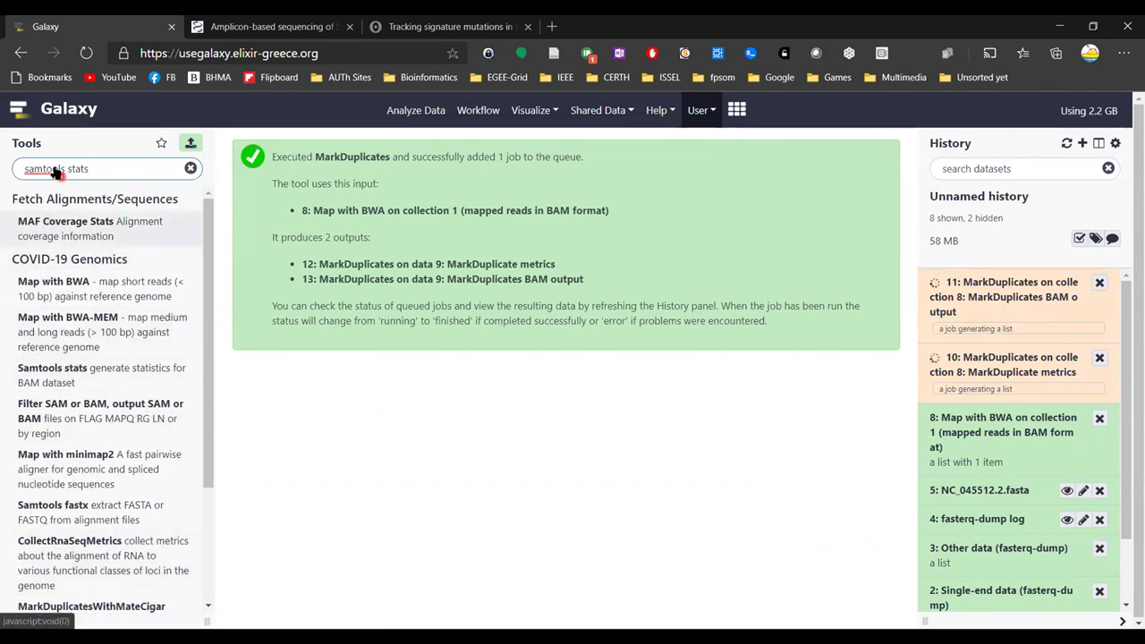
click(69, 367)
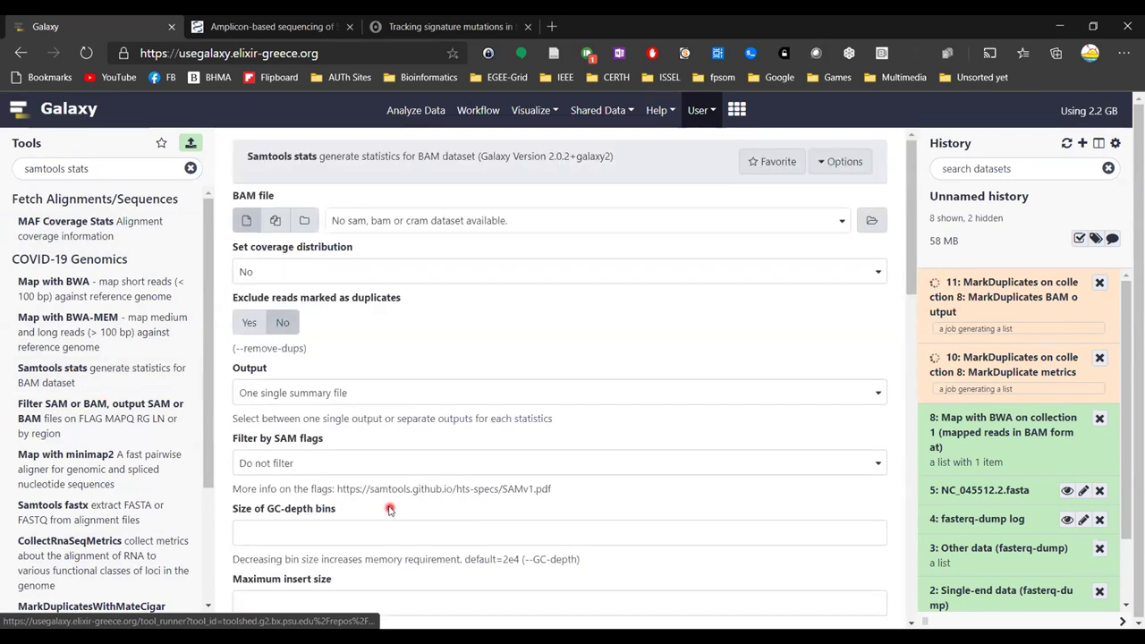
Execute Samtools stats on the MarkDuplicates BAM output collection, keeping the default statistics options.
click(305, 220)
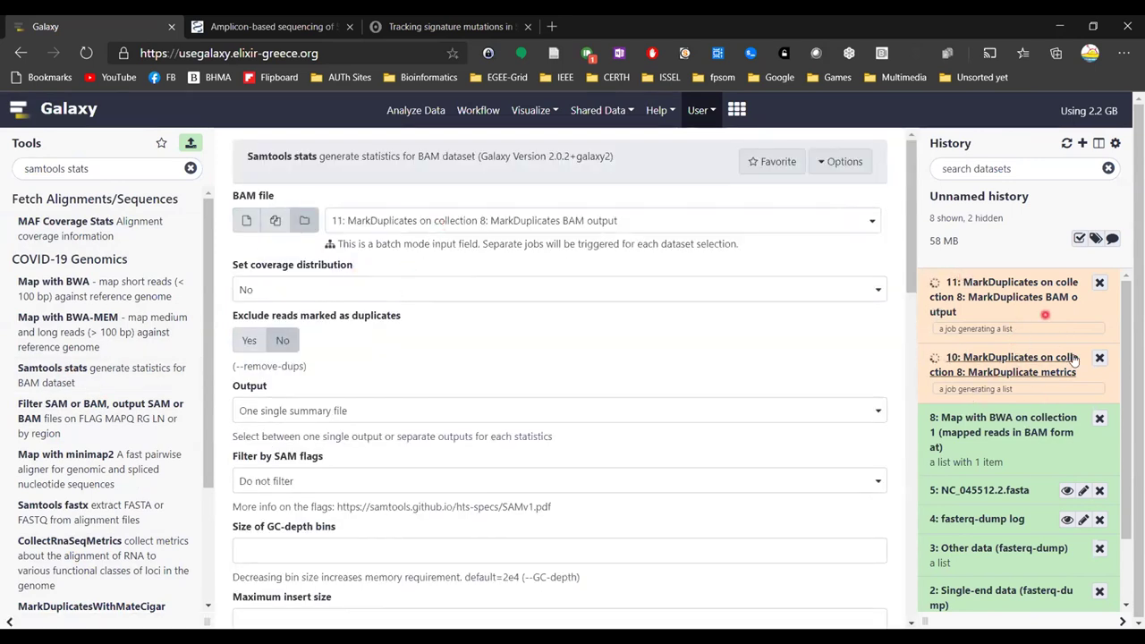
click(442, 222)
click(426, 271)
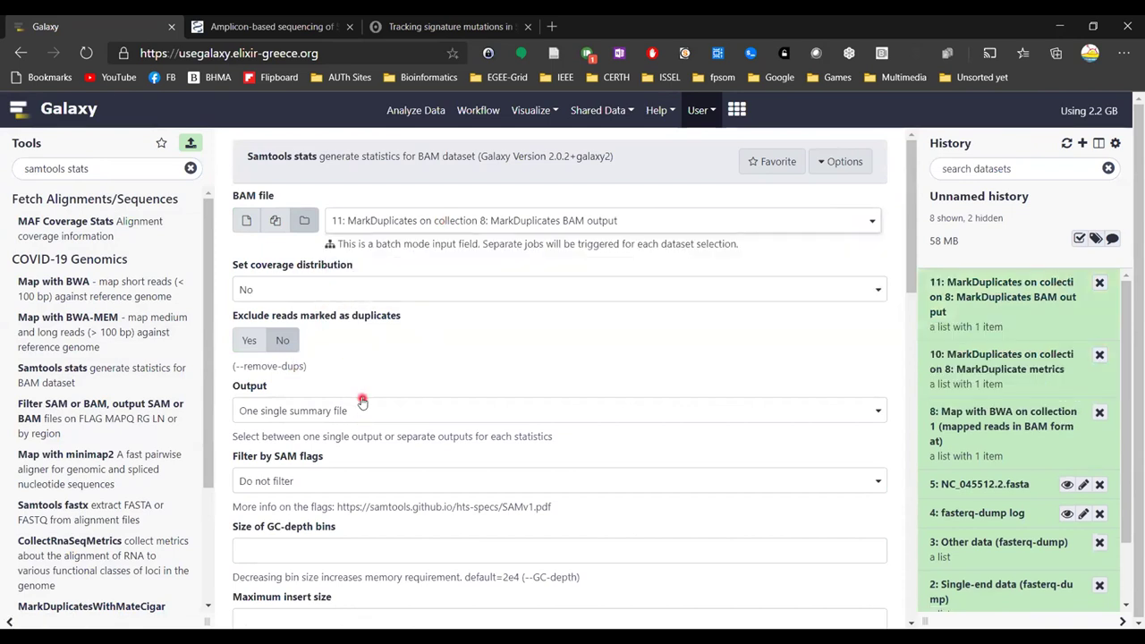
scroll(362, 401, down, 4)
scroll(383, 410, down, 2)
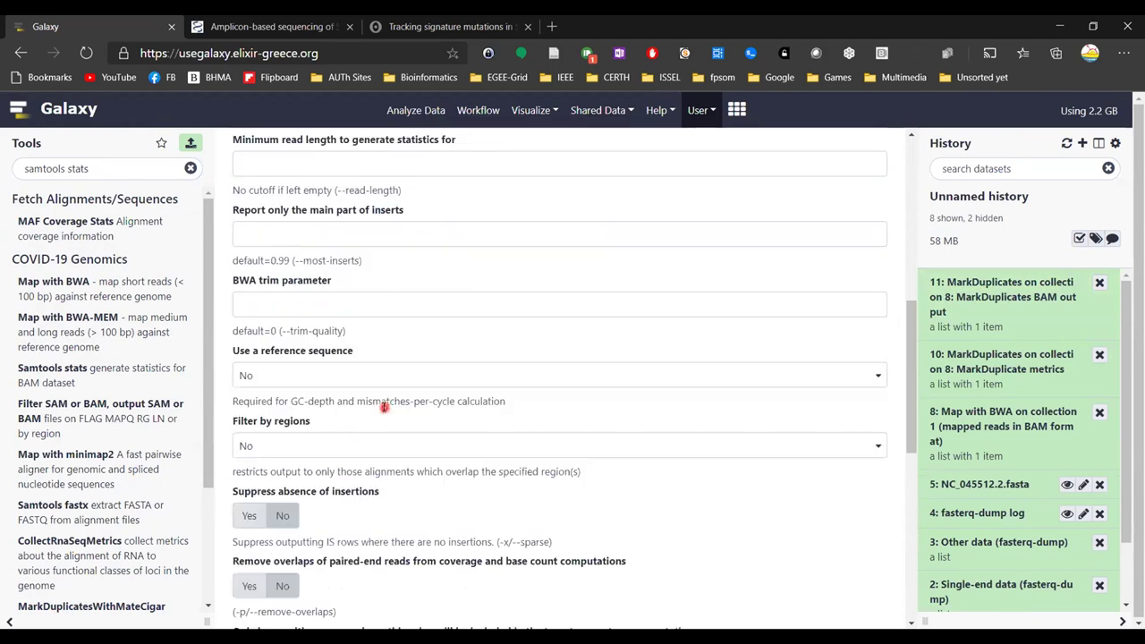
scroll(383, 405, down, 3)
scroll(394, 385, up, 6)
scroll(405, 363, up, 3)
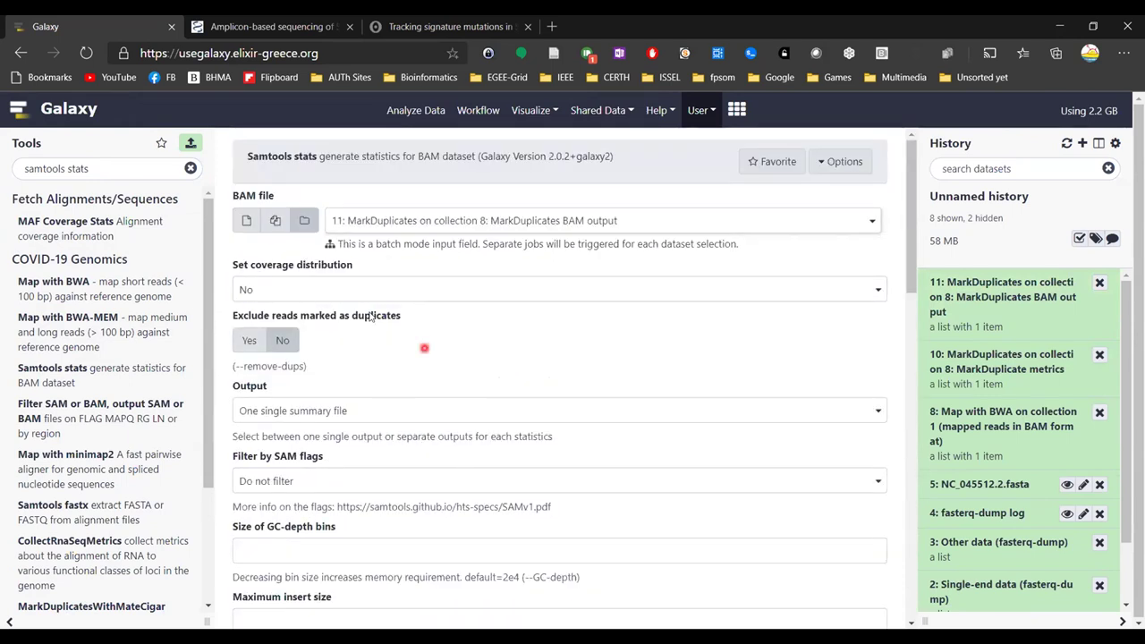
scroll(468, 421, down, 10)
click(273, 414)
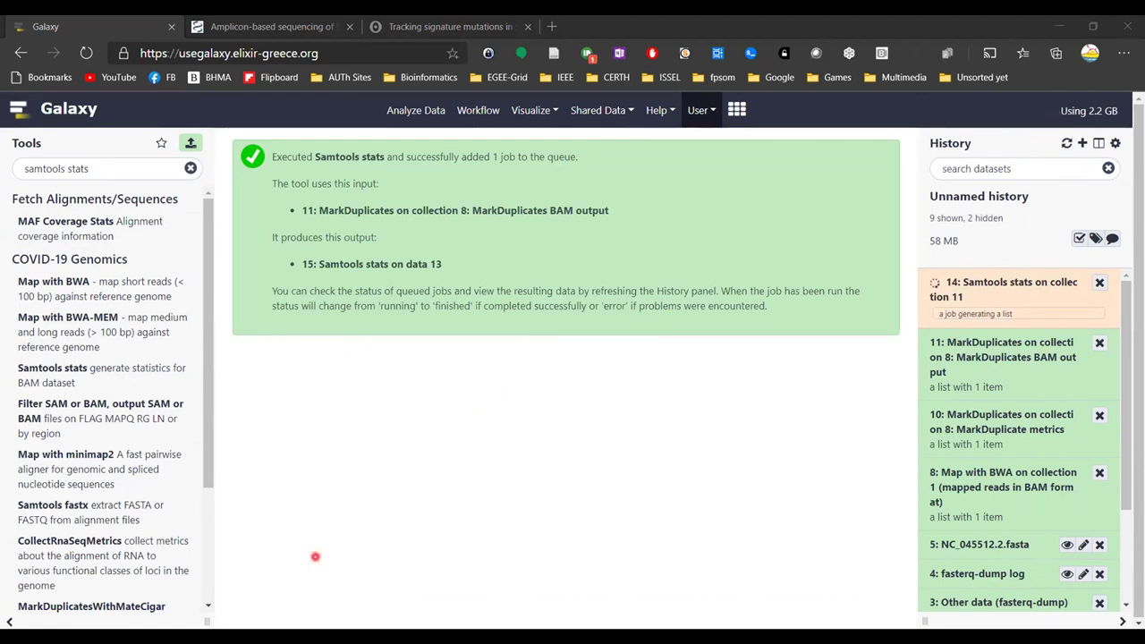
Inspect the SRR11772204 preview in the Samtools stats collection and return to the history.
click(1025, 283)
click(973, 279)
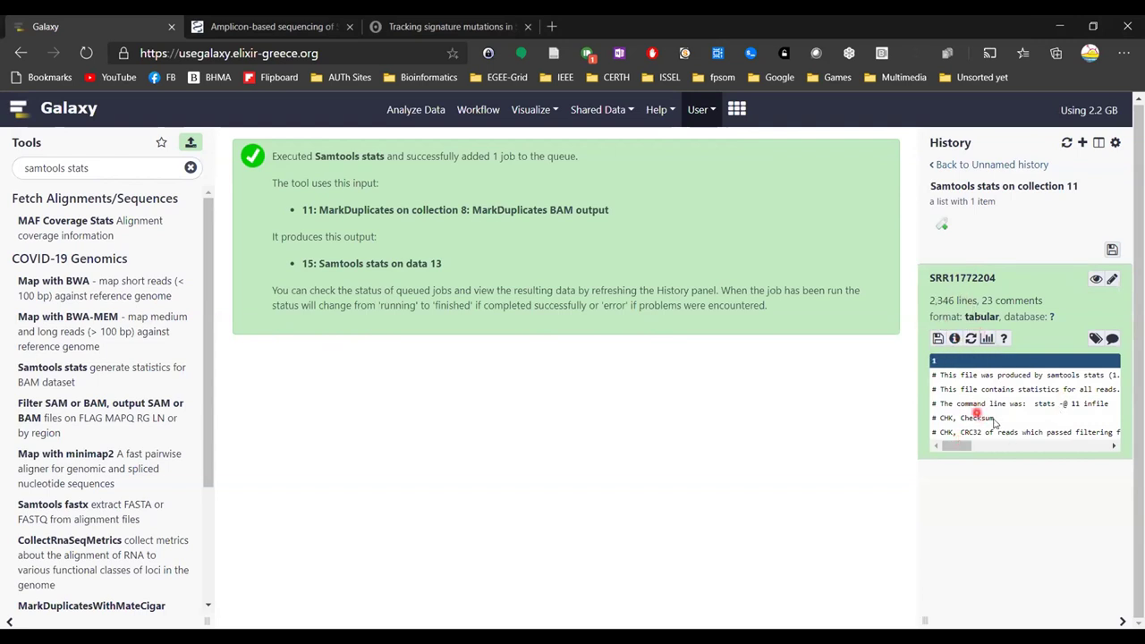
double_click(948, 165)
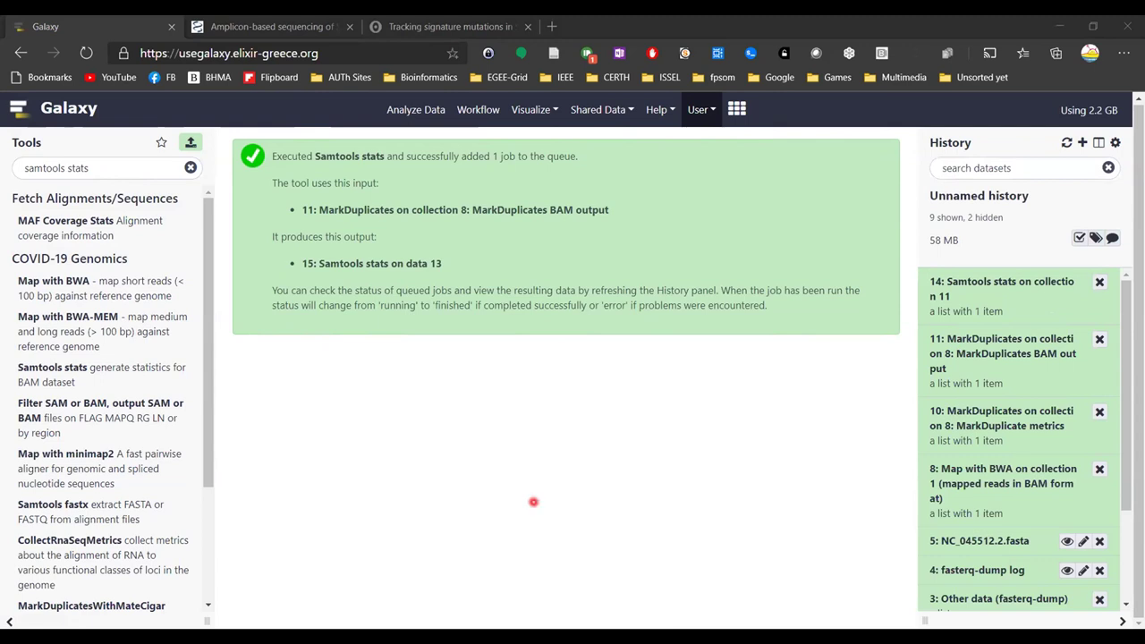
Search the tools for Realign reads and open Realign reads with LoFreq viterbi.
drag(99, 167, 24, 168)
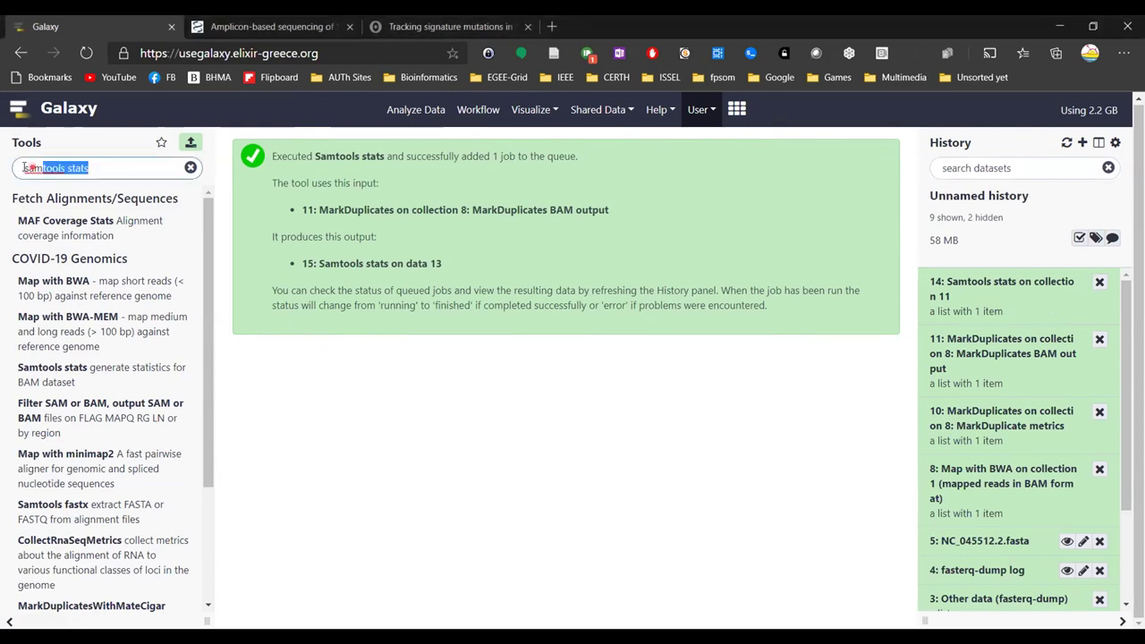
click(188, 283)
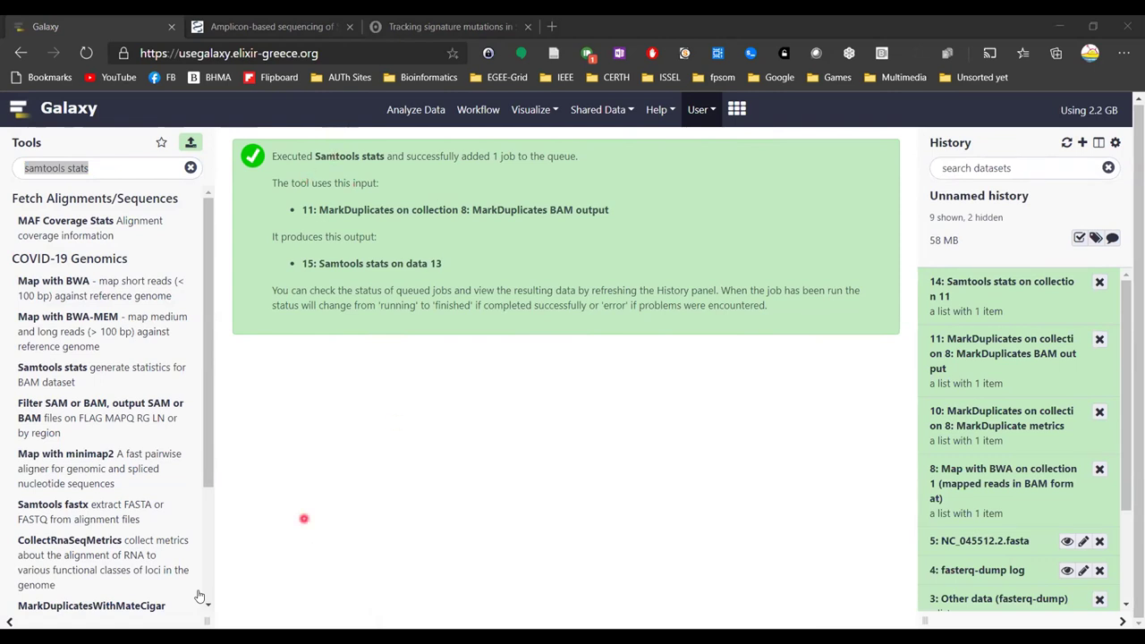
key(alt+Tab)
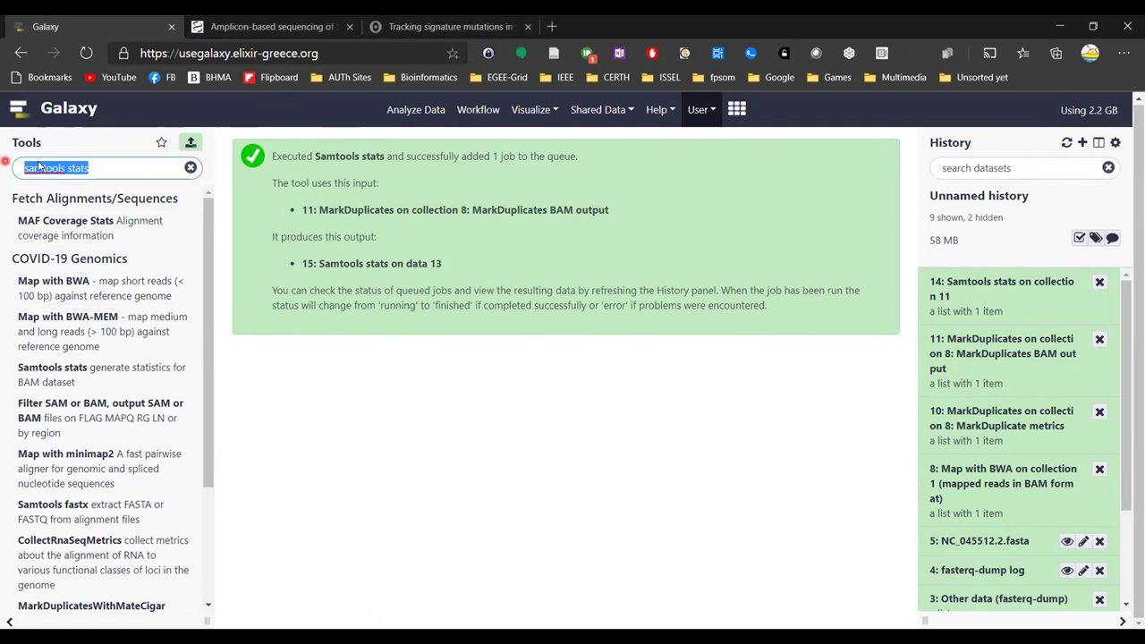
text(realing)
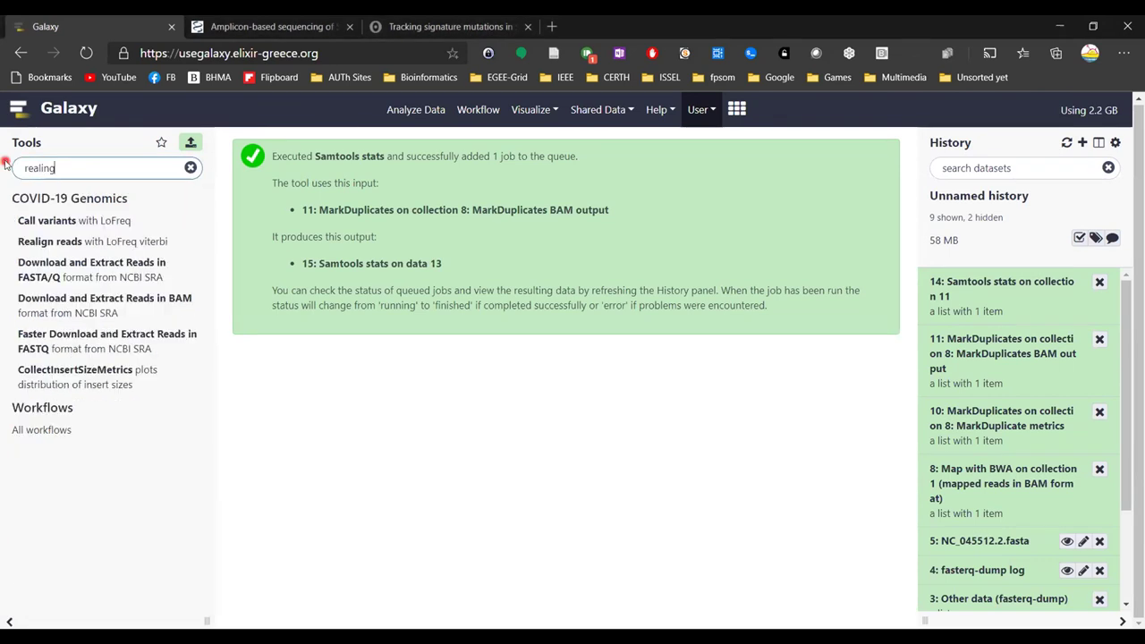
key(ctrl+a)
text(Realign reads)
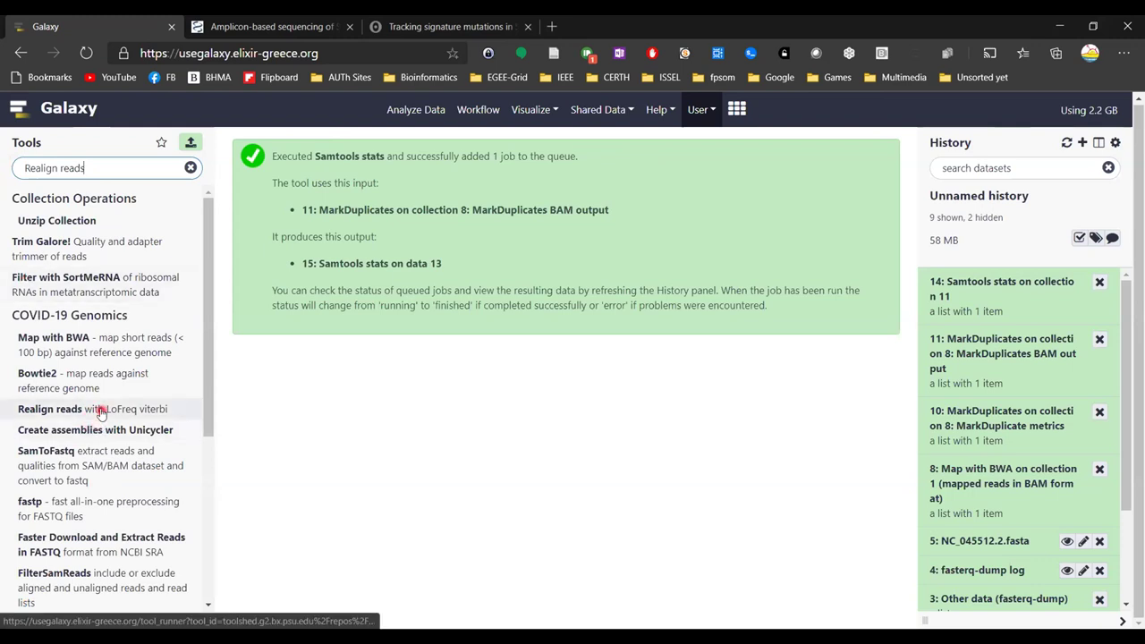
click(101, 411)
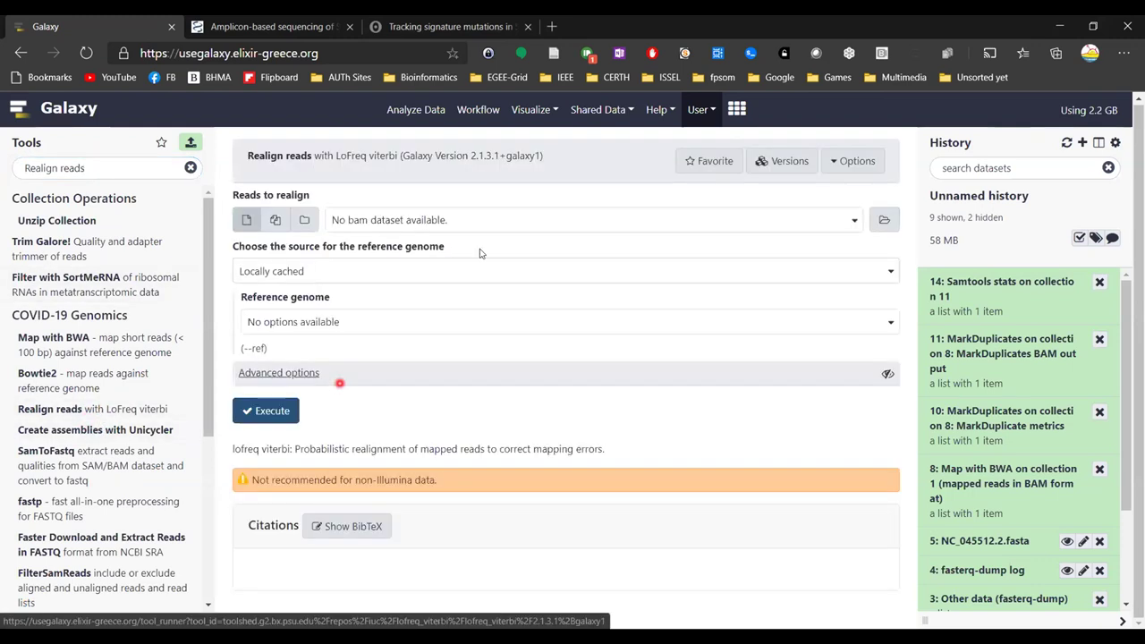
Realign the MarkDuplicates BAM output collection using NC_045512.2.fasta from the history as the reference genome.
click(305, 220)
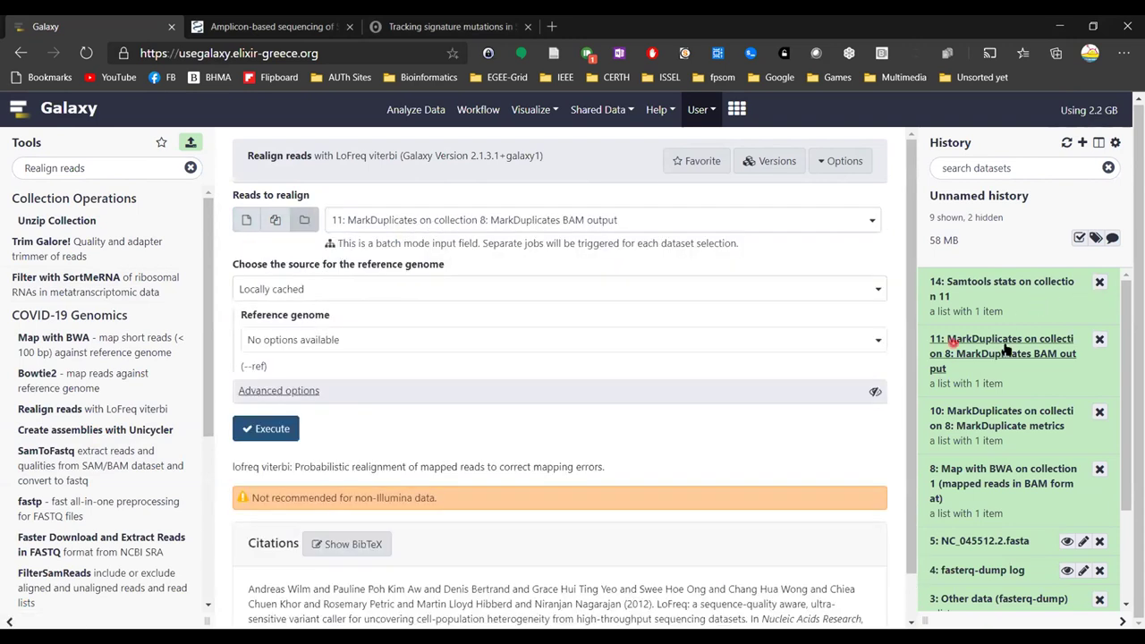
click(356, 290)
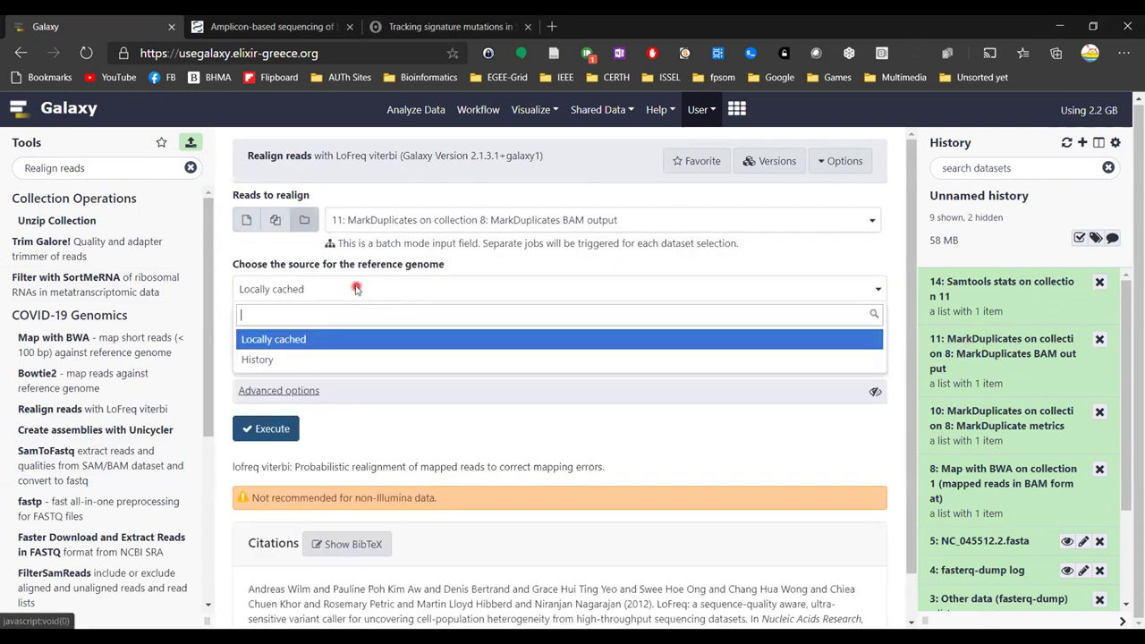
click(328, 356)
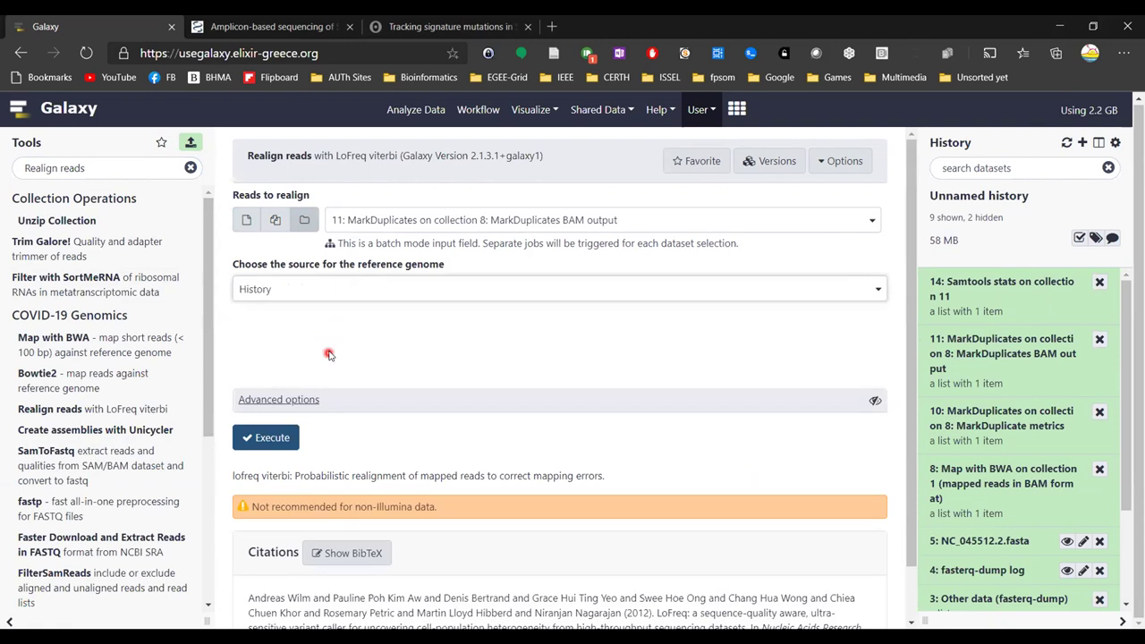
click(376, 290)
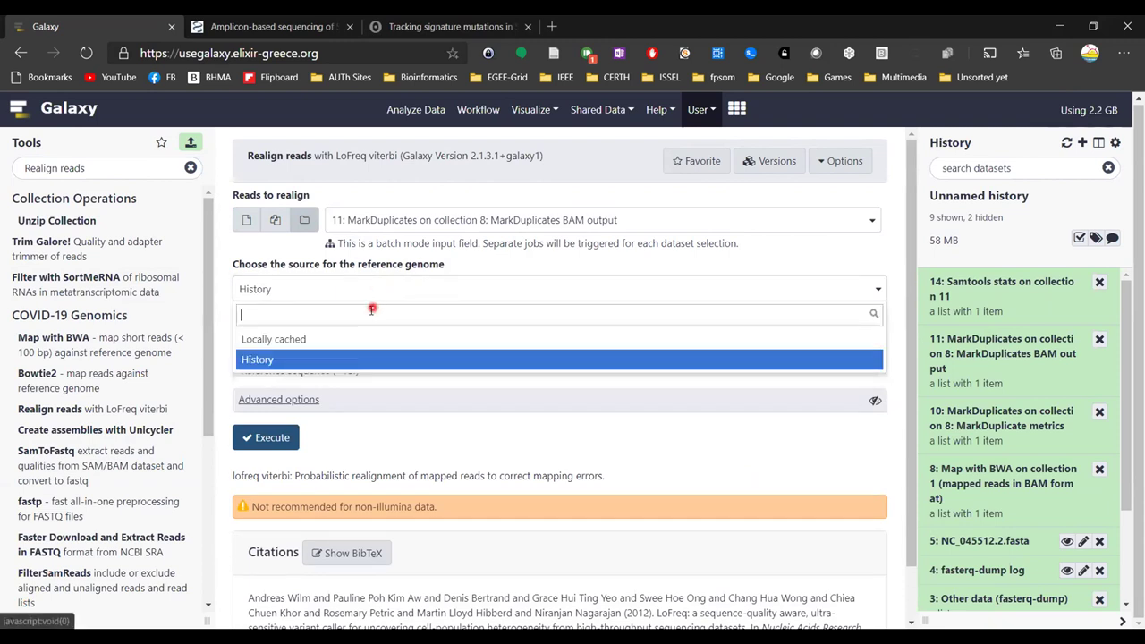
click(366, 358)
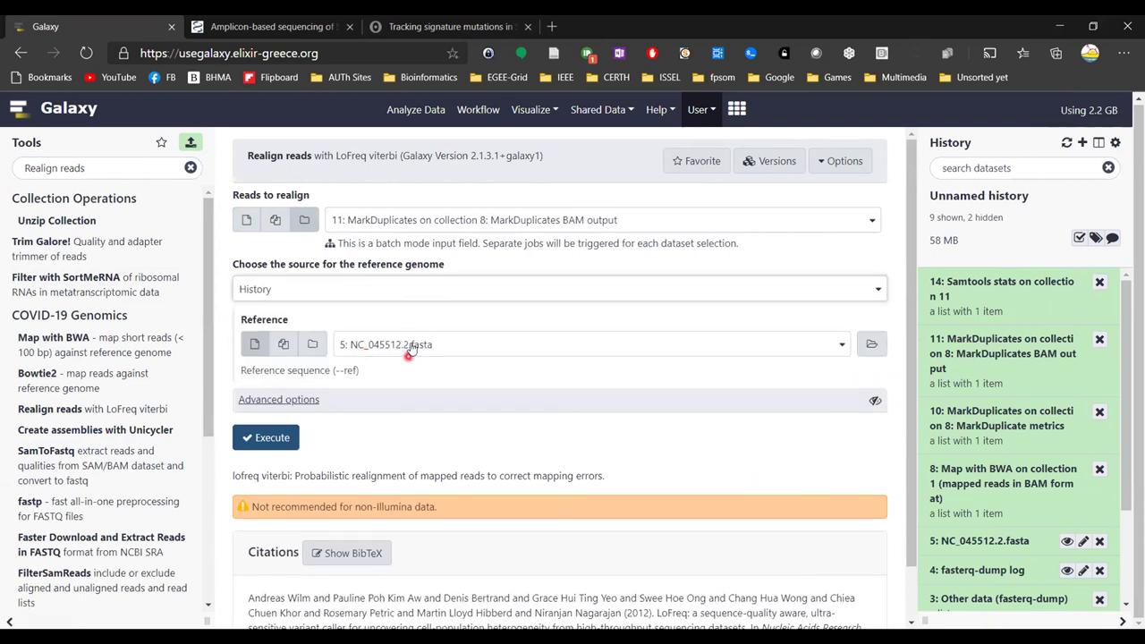
click(281, 400)
click(284, 400)
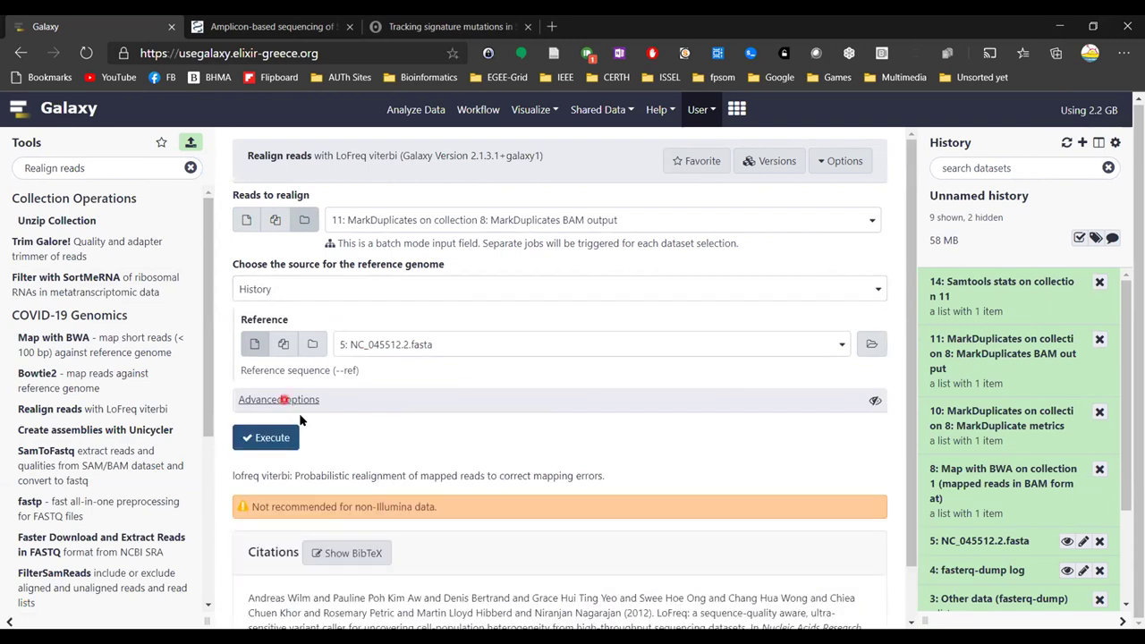
click(266, 437)
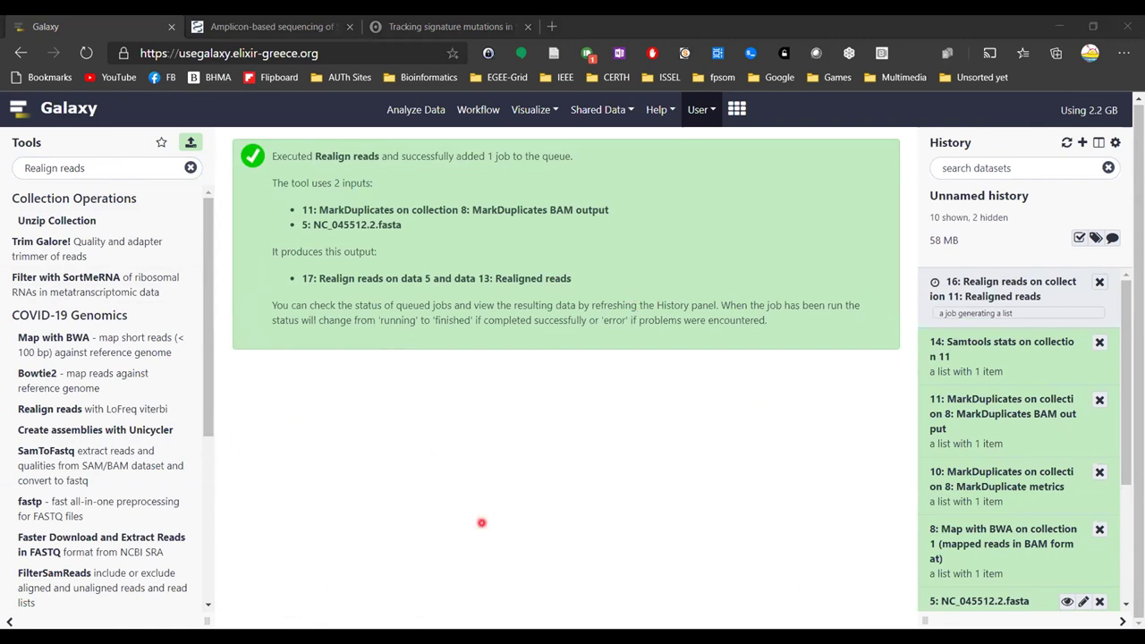
Search the tools for Insert indel qualities, look through the matches and copy the search phrase.
triple_click(77, 166)
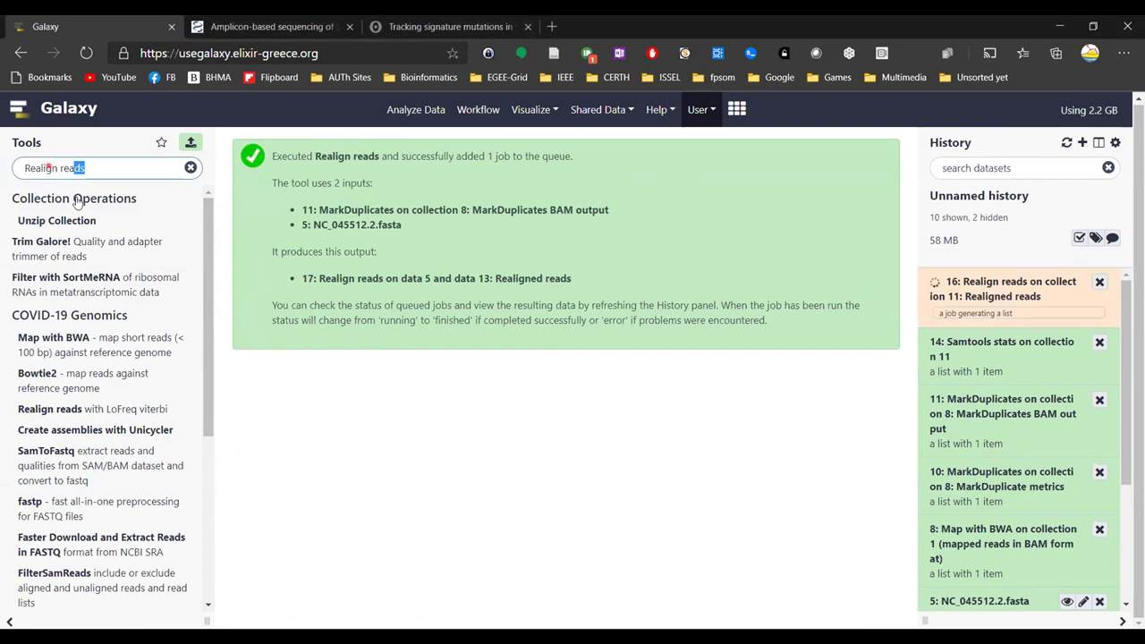
text(Insert indel qualities)
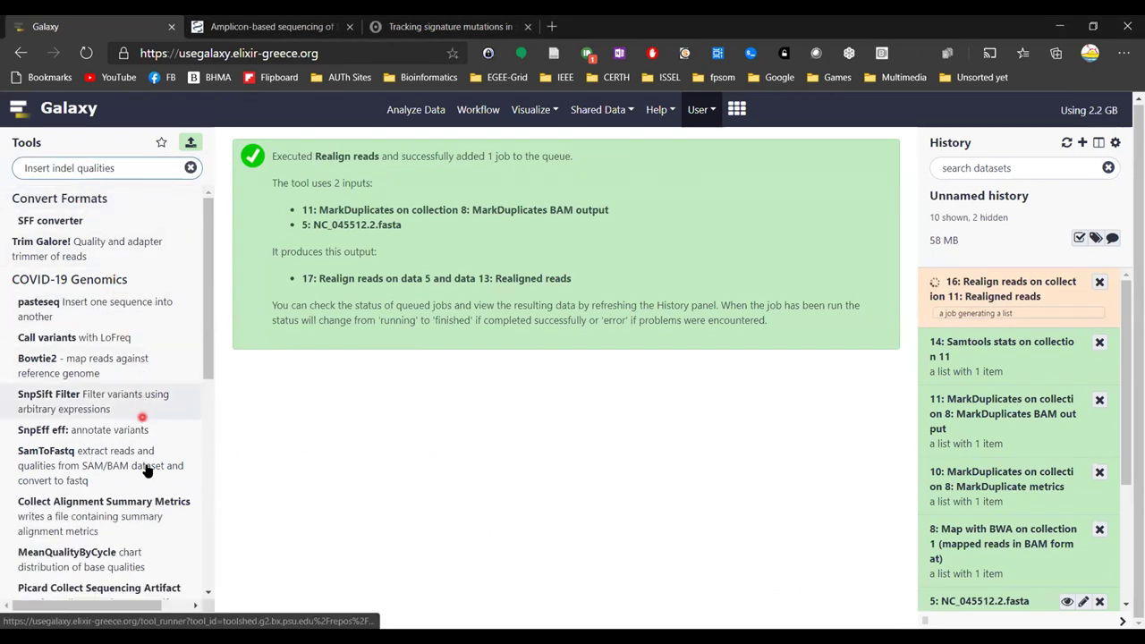
scroll(149, 460, down, 3)
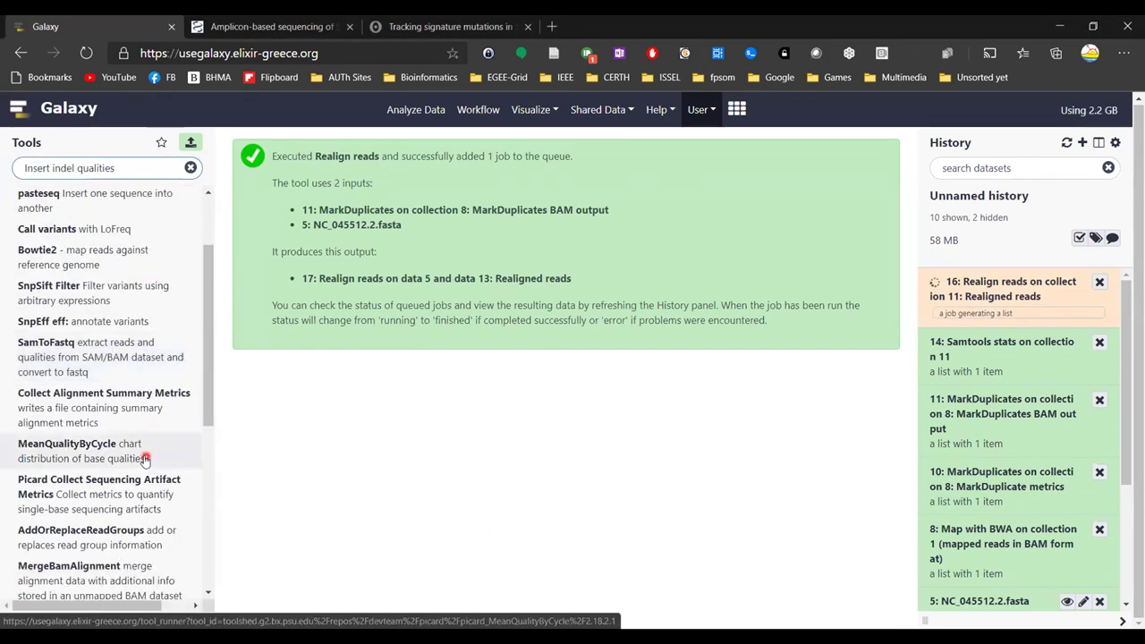
scroll(144, 459, down, 3)
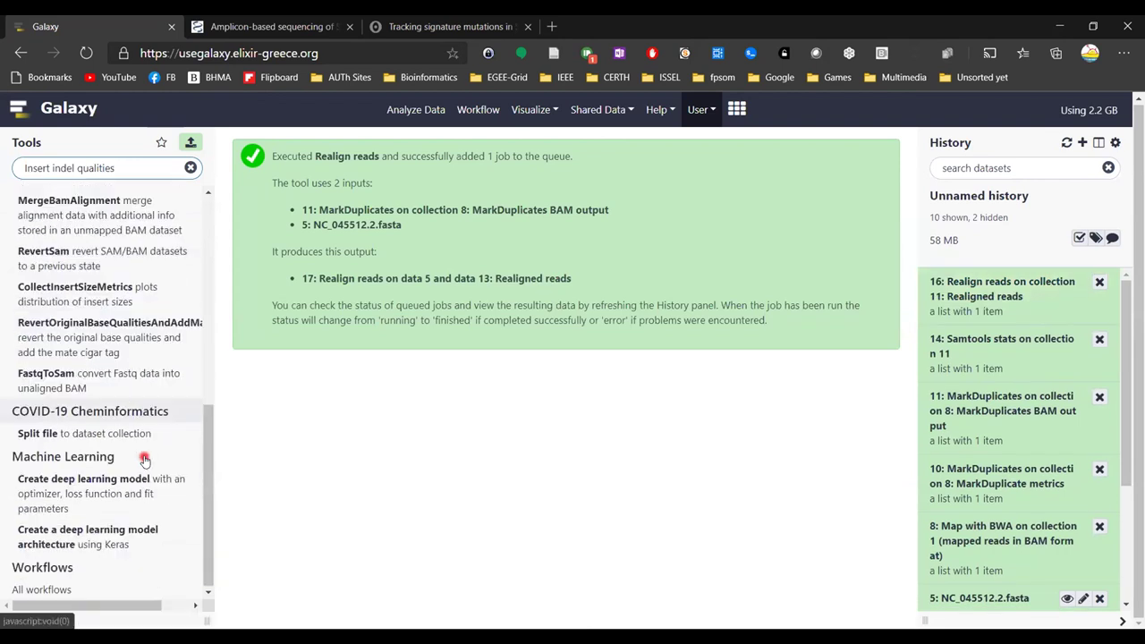
scroll(143, 459, up, 5)
scroll(143, 459, up, 1)
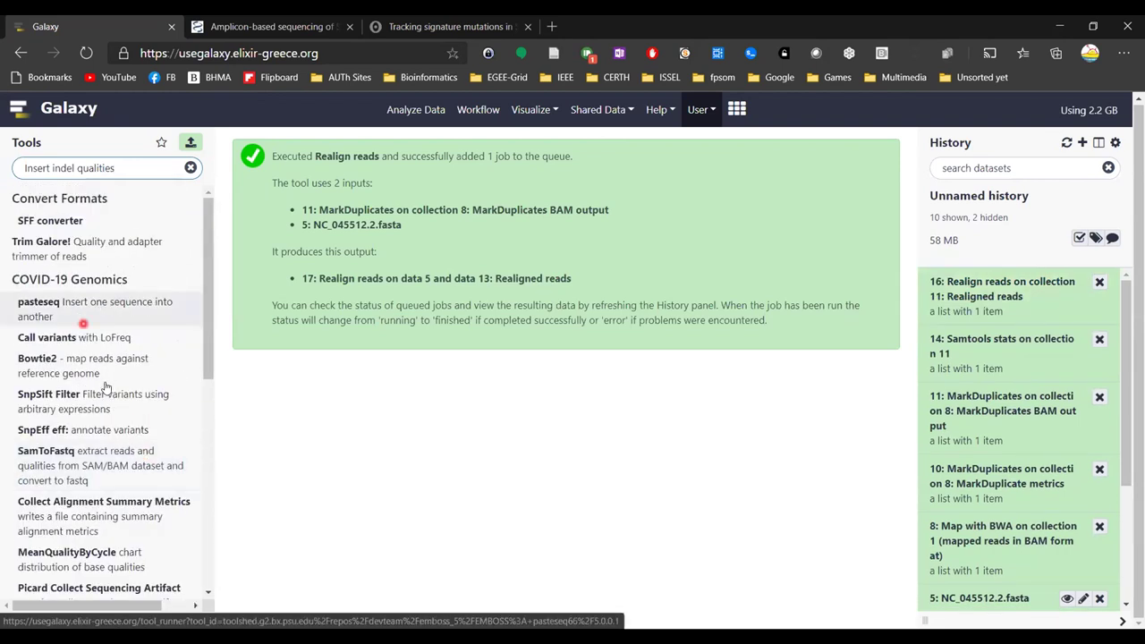
triple_click(120, 167)
key(ctrl+c)
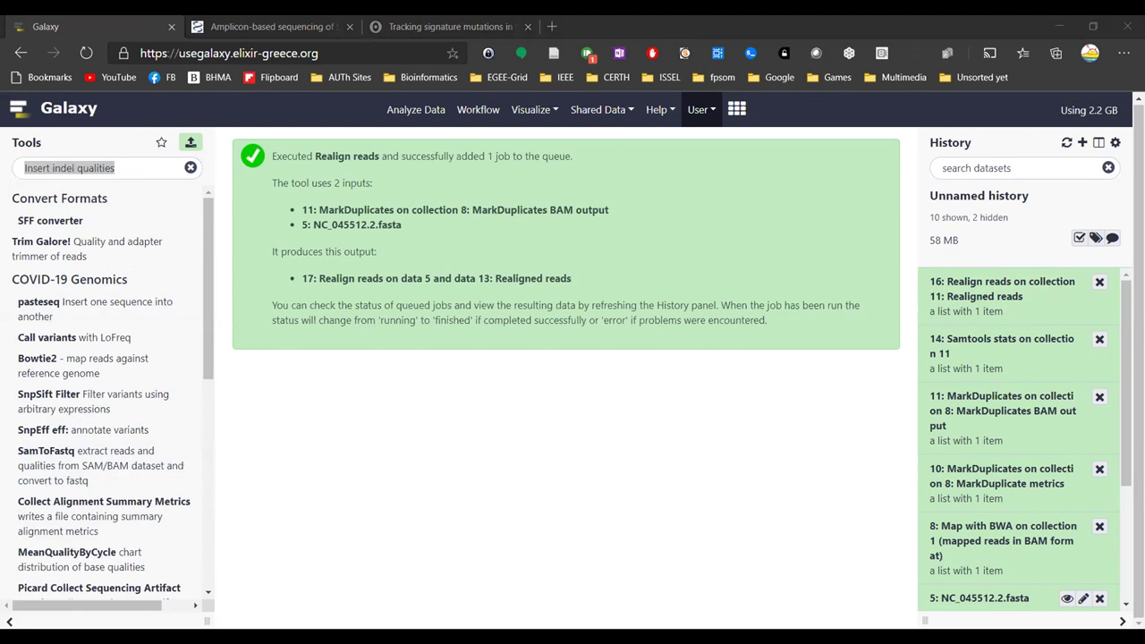
Search the tools for indel and for insert indel, looking through the matching tools.
click(65, 167)
drag(64, 168, 147, 168)
key(BackSpace)
text(inde)
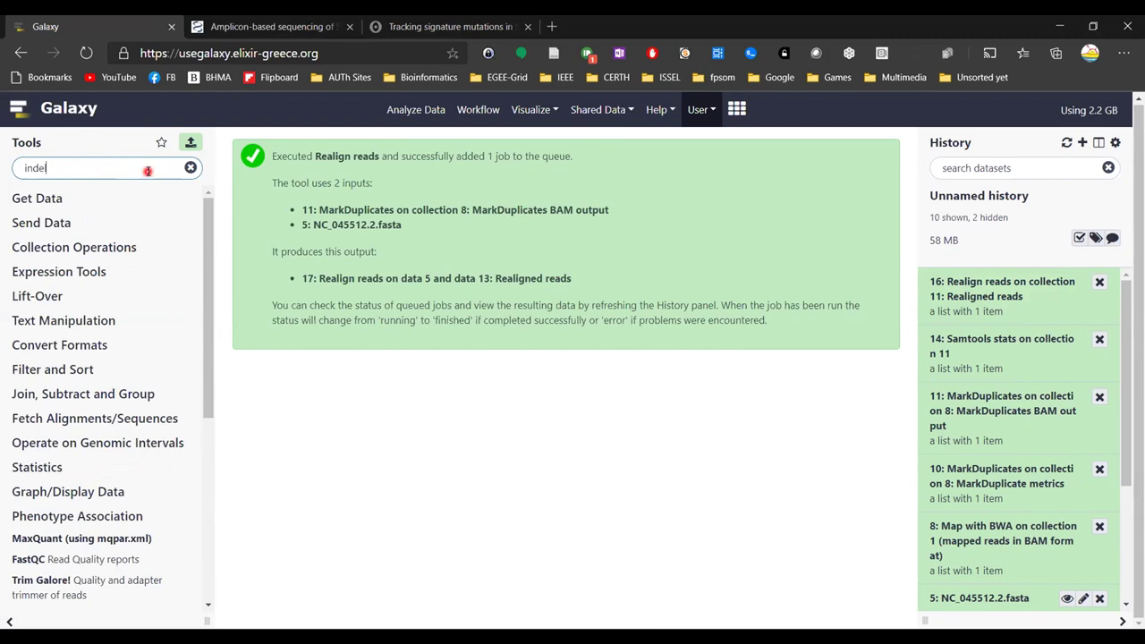
text(l)
drag(84, 164, 0, 167)
key(BackSpace)
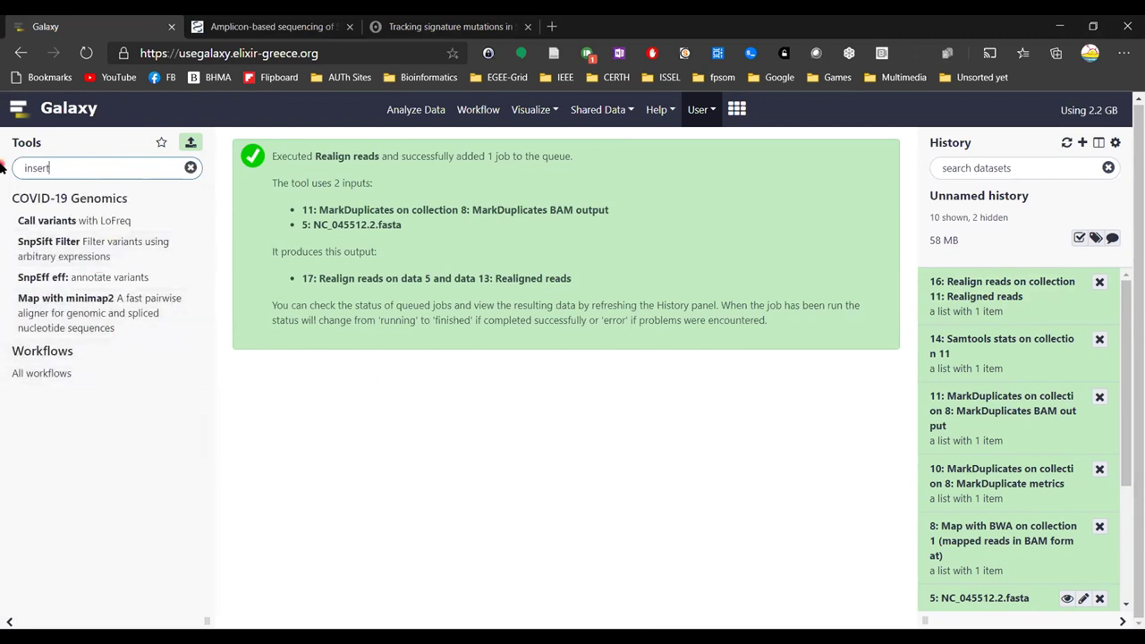
text(indel)
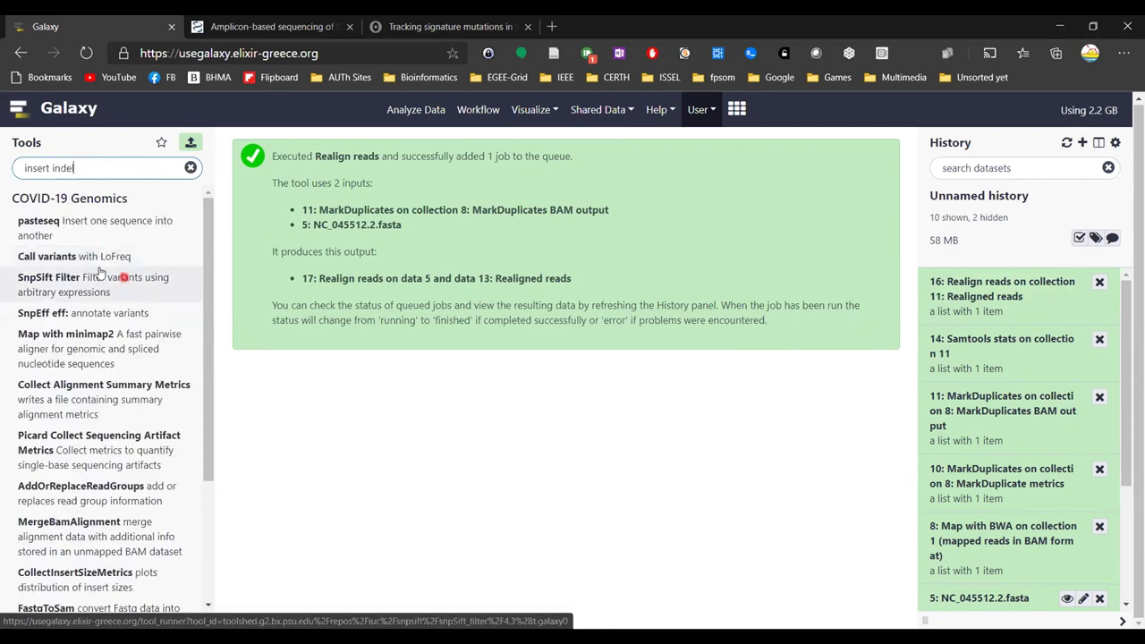
scroll(89, 344, down, 3)
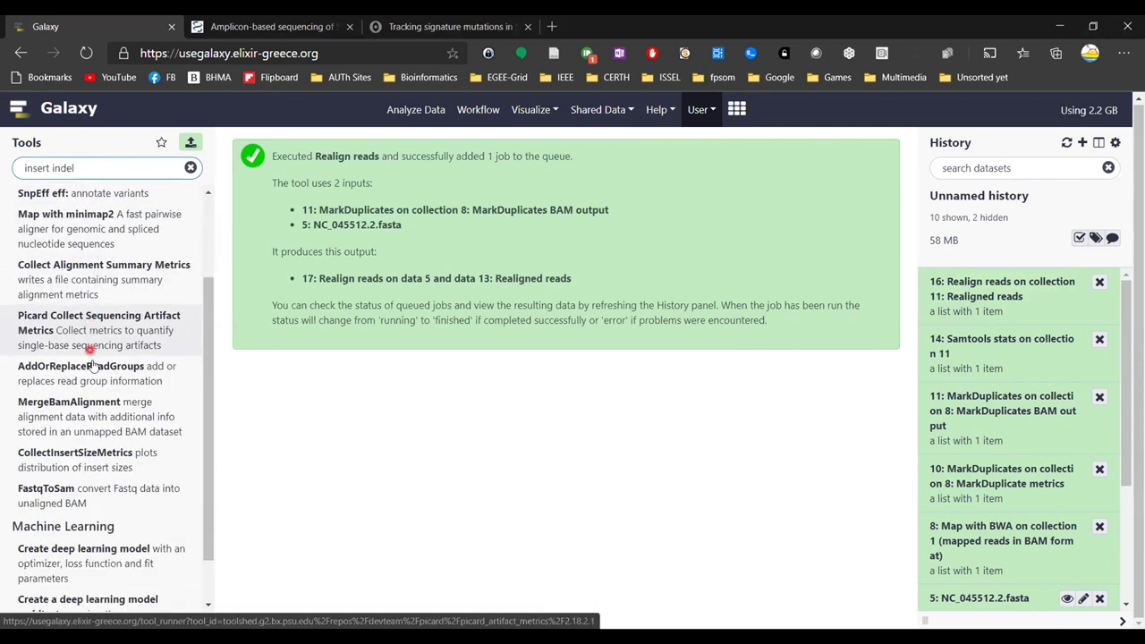
scroll(92, 366, down, 2)
scroll(57, 196, up, 3)
Search the tools again with the copied phrase Insert indel qualities and check the whole result list.
drag(102, 167, 2, 177)
key(ctrl+v)
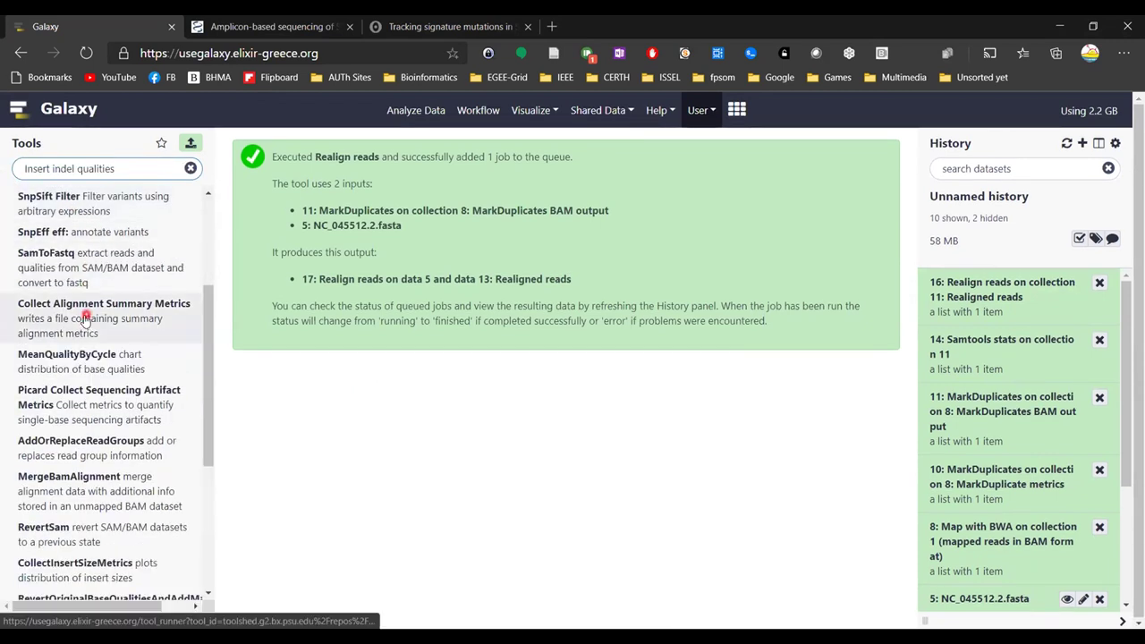
scroll(90, 287, down, 5)
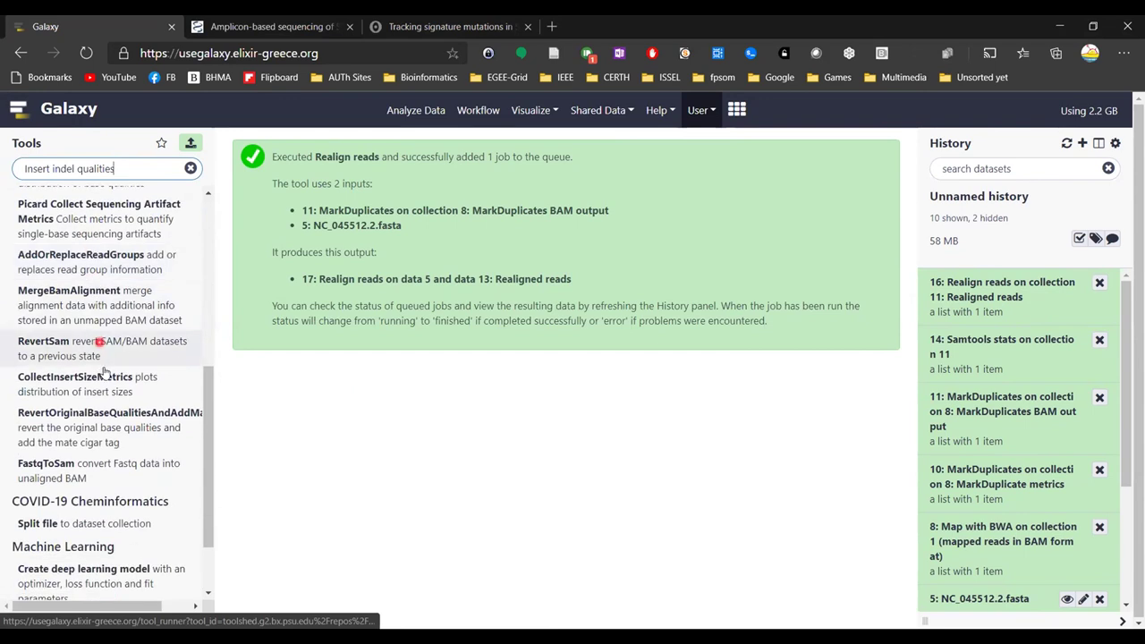
scroll(110, 393, up, 4)
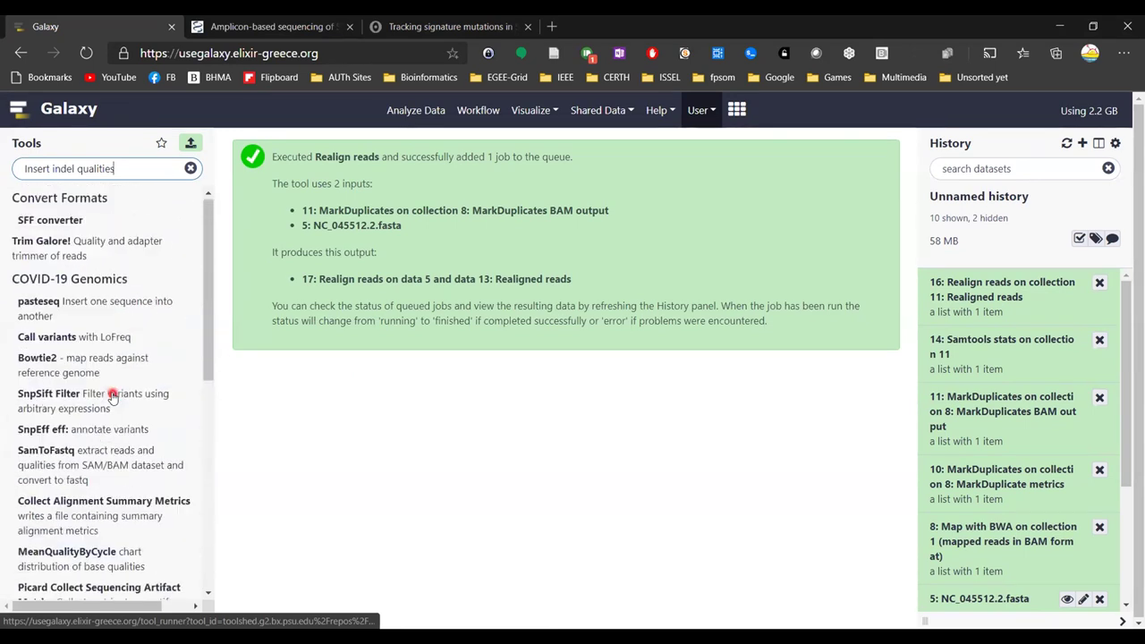
scroll(95, 332, down, 3)
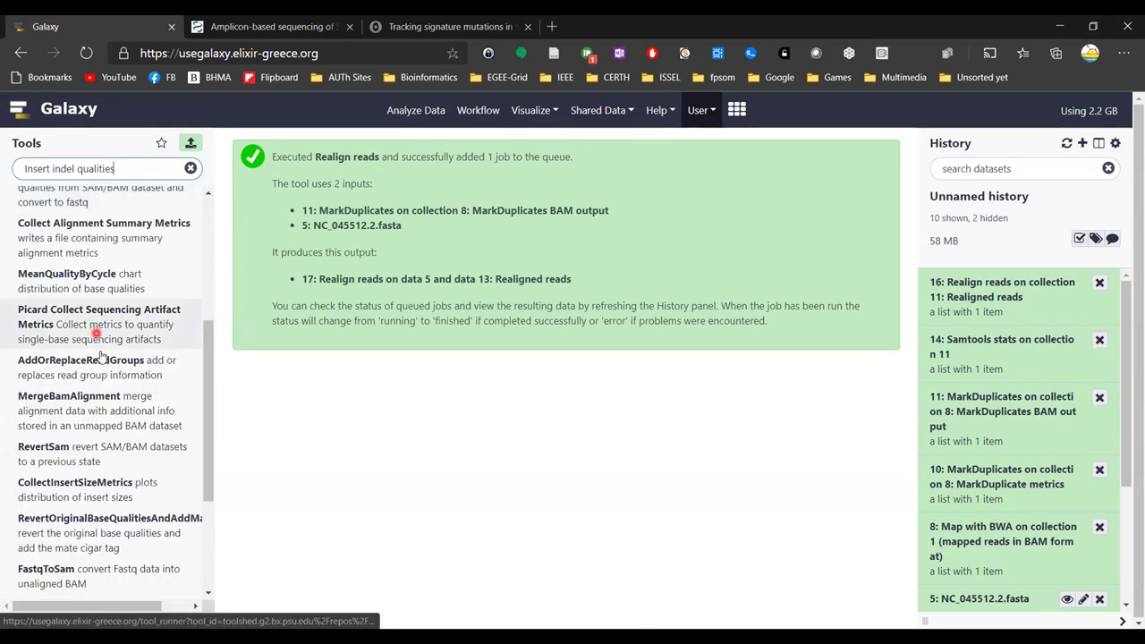
scroll(102, 356, down, 3)
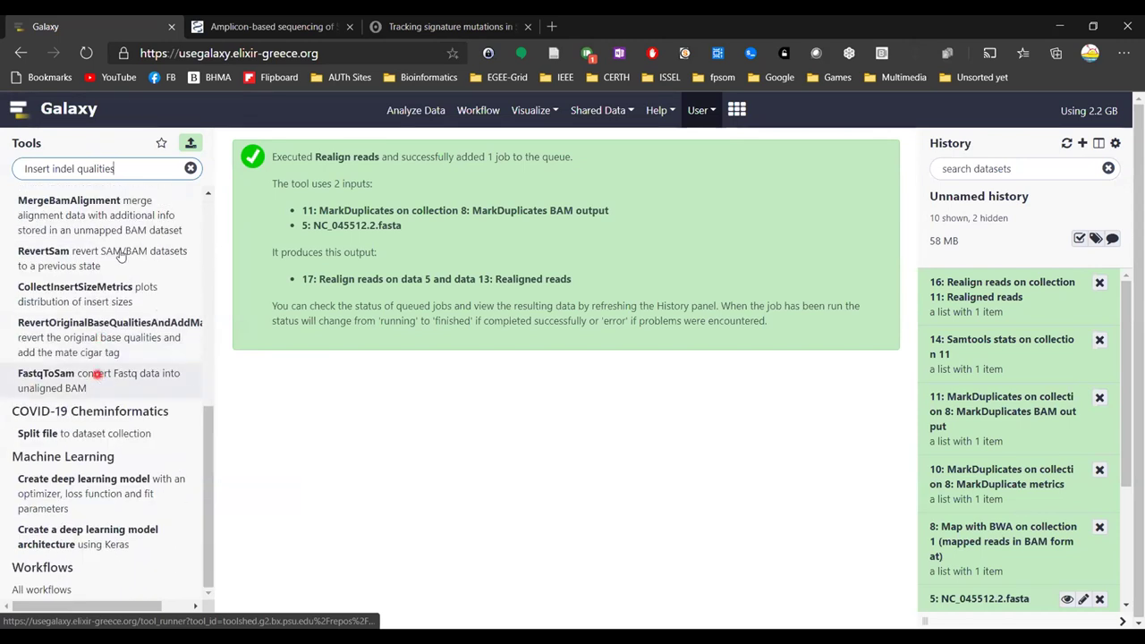
scroll(117, 255, up, 10)
key(ctrl+a)
key(Left)
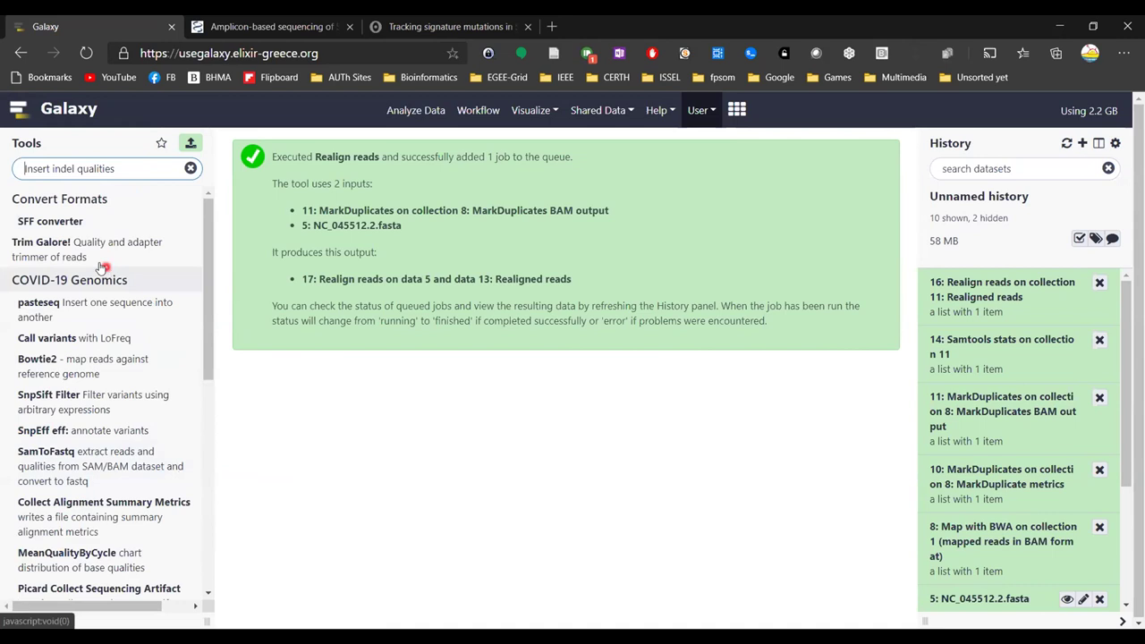
Search the tools for insert q, look through the matches and clear the search.
triple_click(99, 167)
key(BackSpace)
text(insert q)
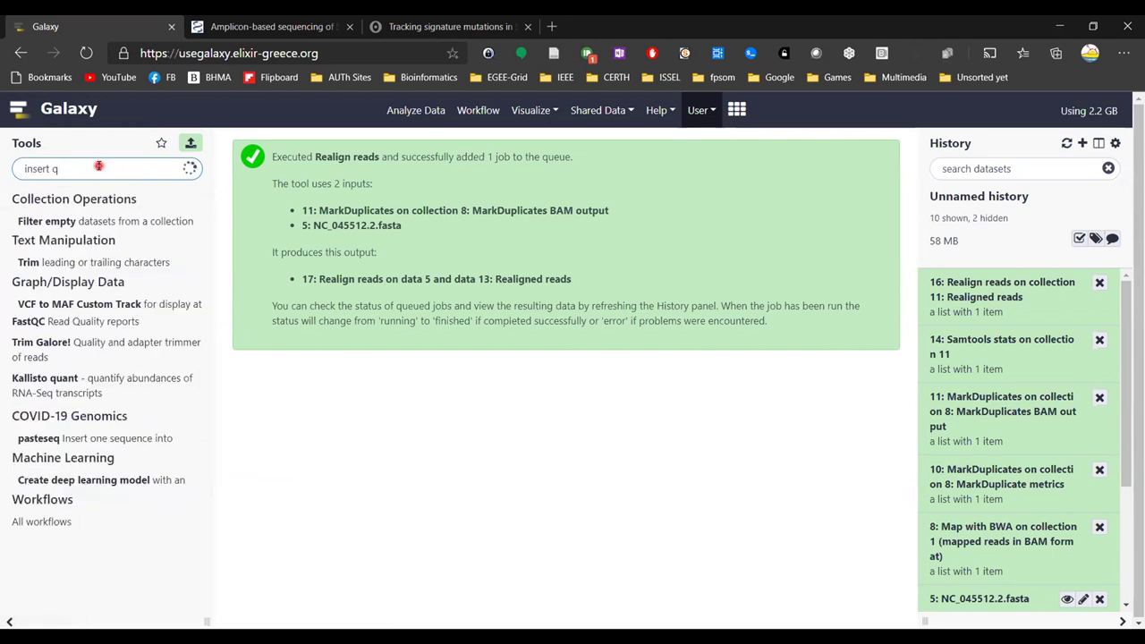
scroll(97, 463, down, 2)
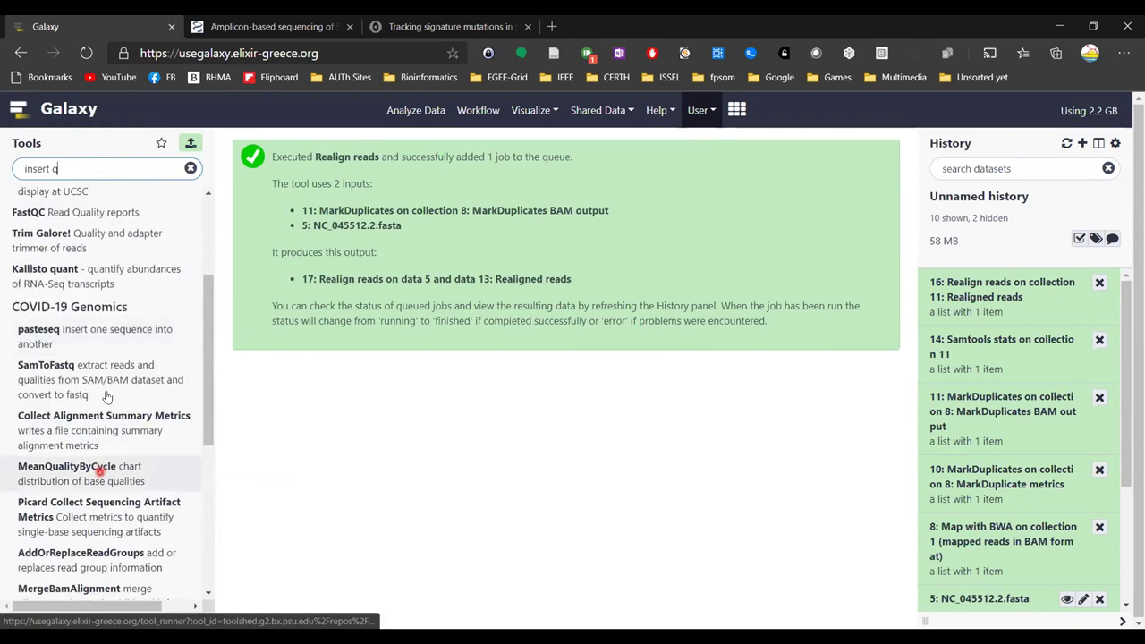
scroll(105, 452, down, 1)
scroll(105, 455, down, 3)
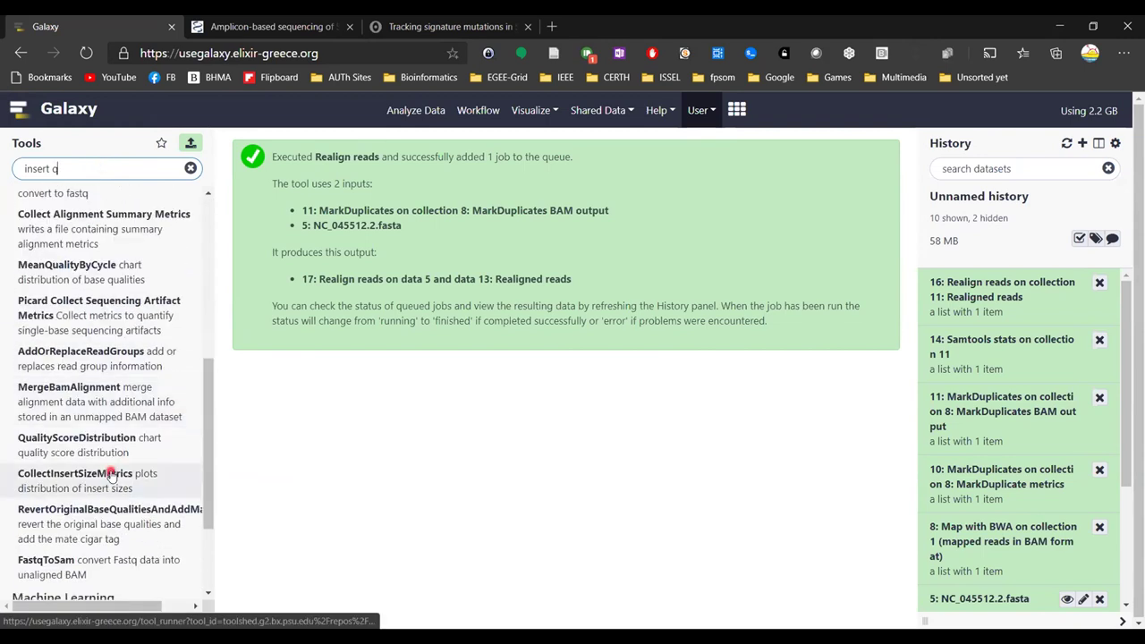
scroll(112, 483, up, 5)
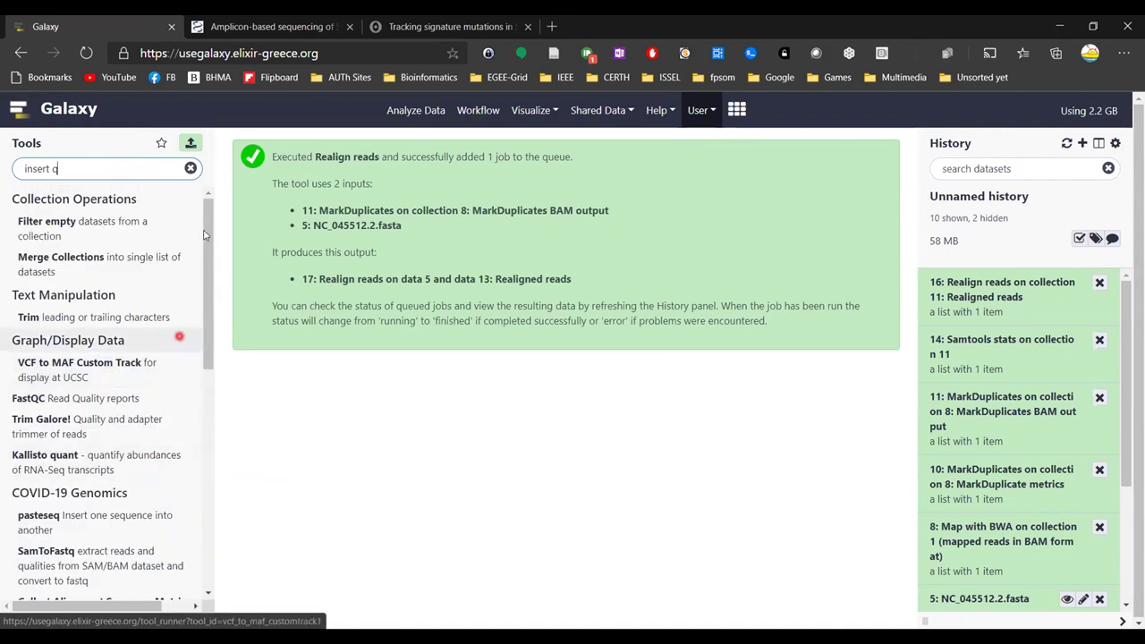
click(191, 169)
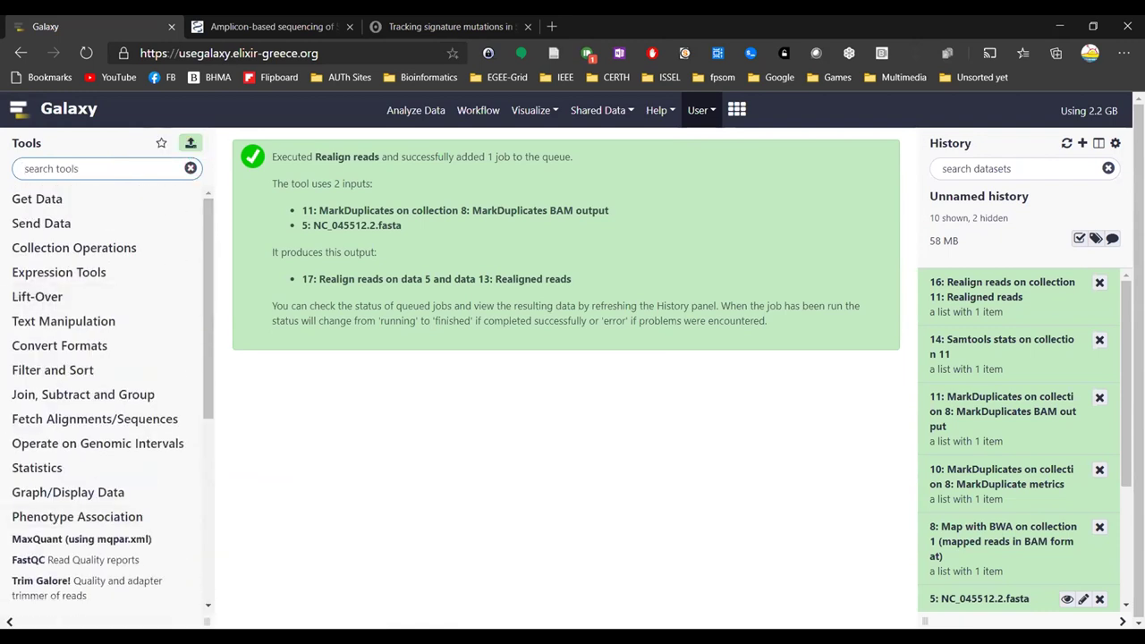
Copy the Insert indel qualities across collection 16 list from the Test history into the current history and return to the analysis view.
click(1099, 144)
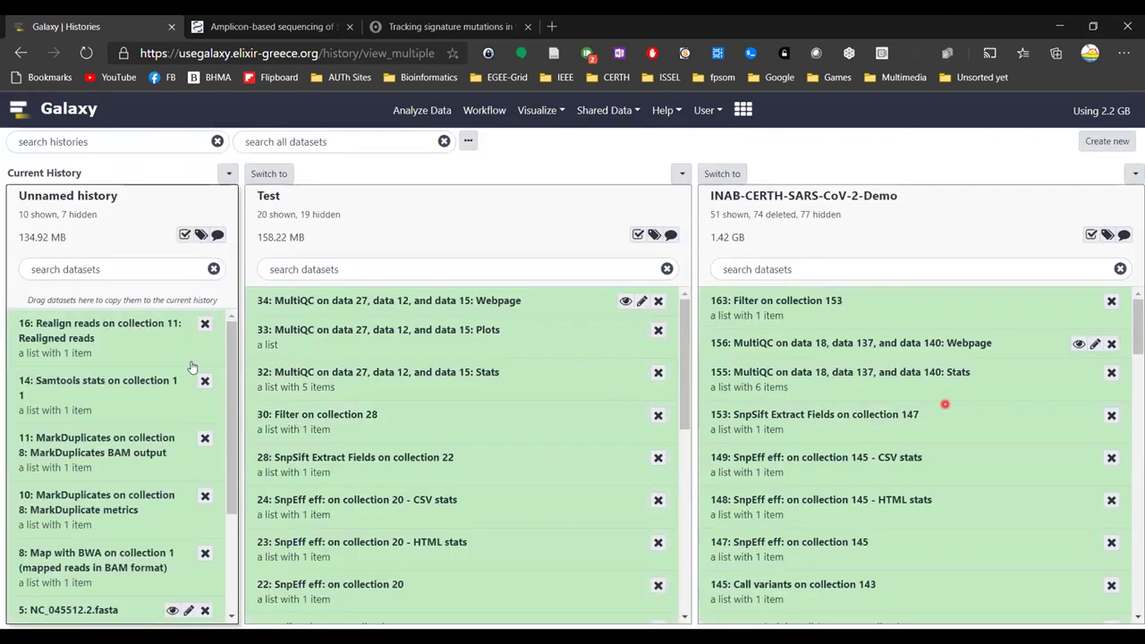
scroll(394, 483, down, 3)
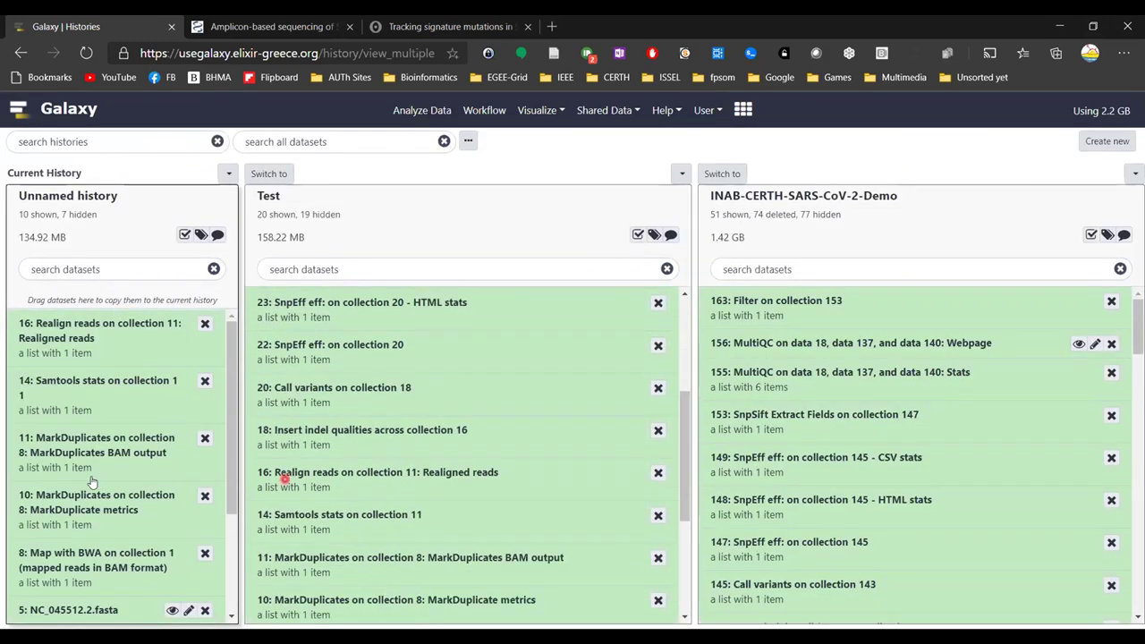
scroll(325, 547, down, 1)
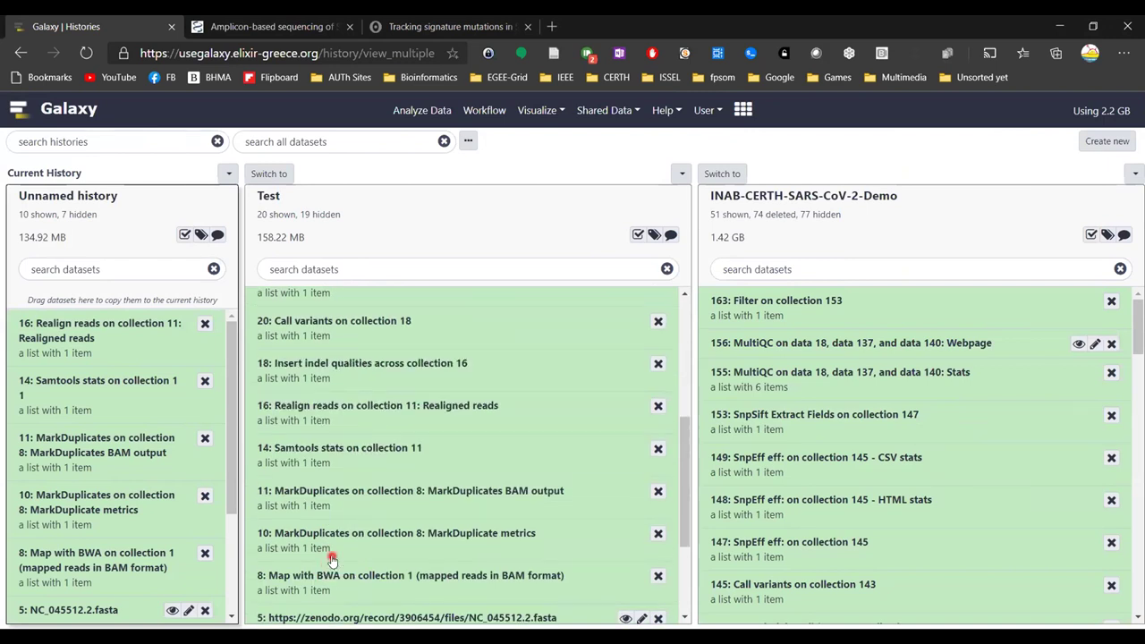
scroll(318, 548, up, 1)
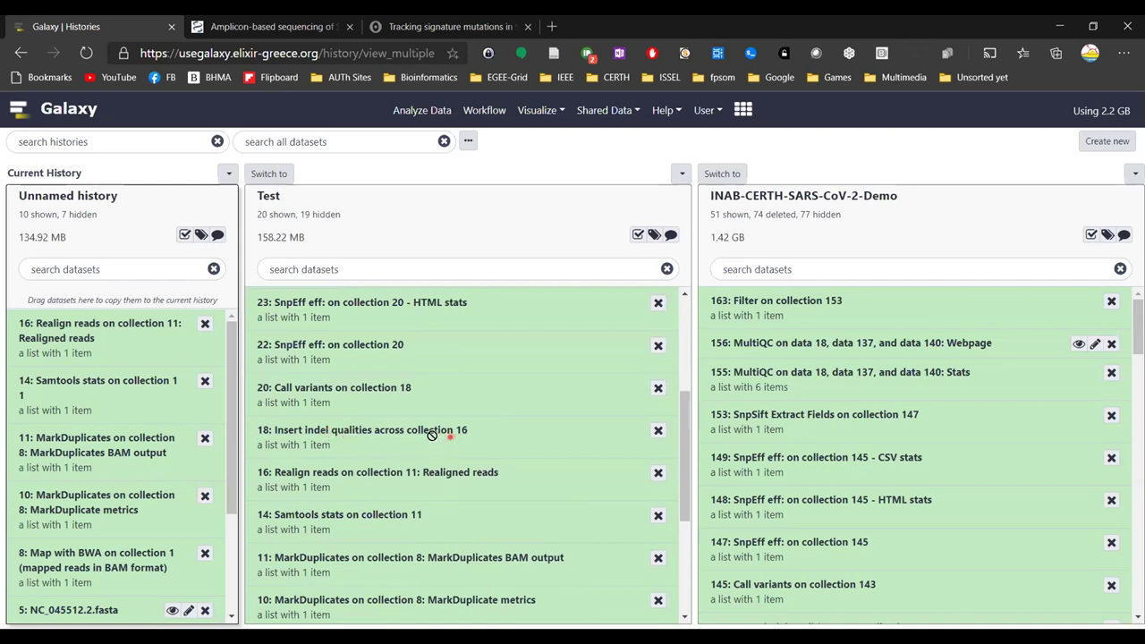
drag(450, 437, 169, 336)
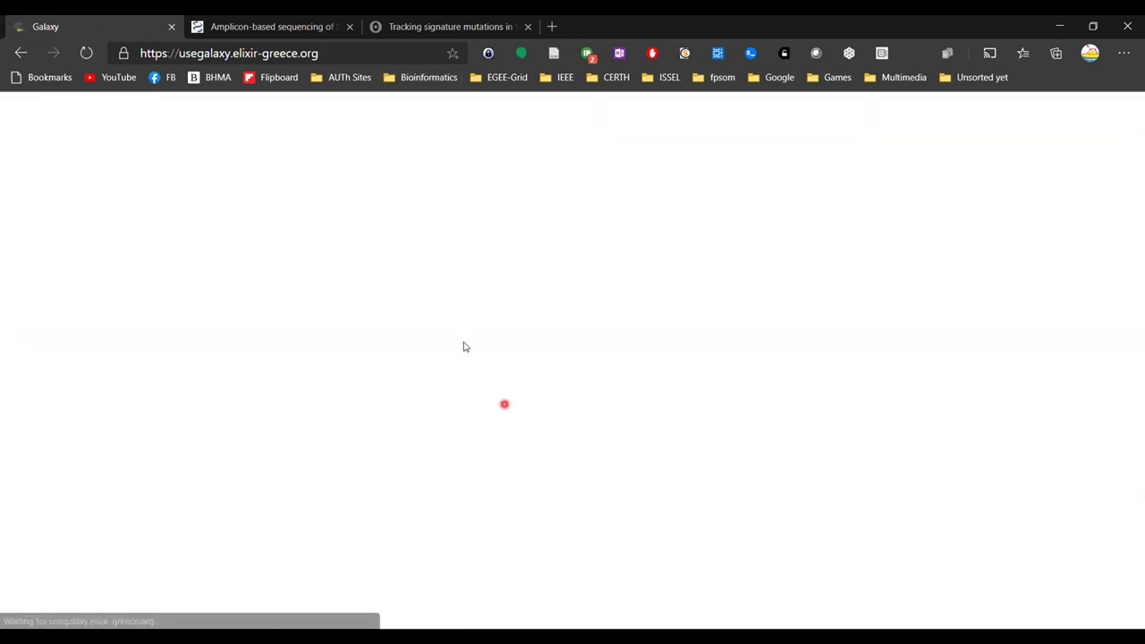
click(236, 624)
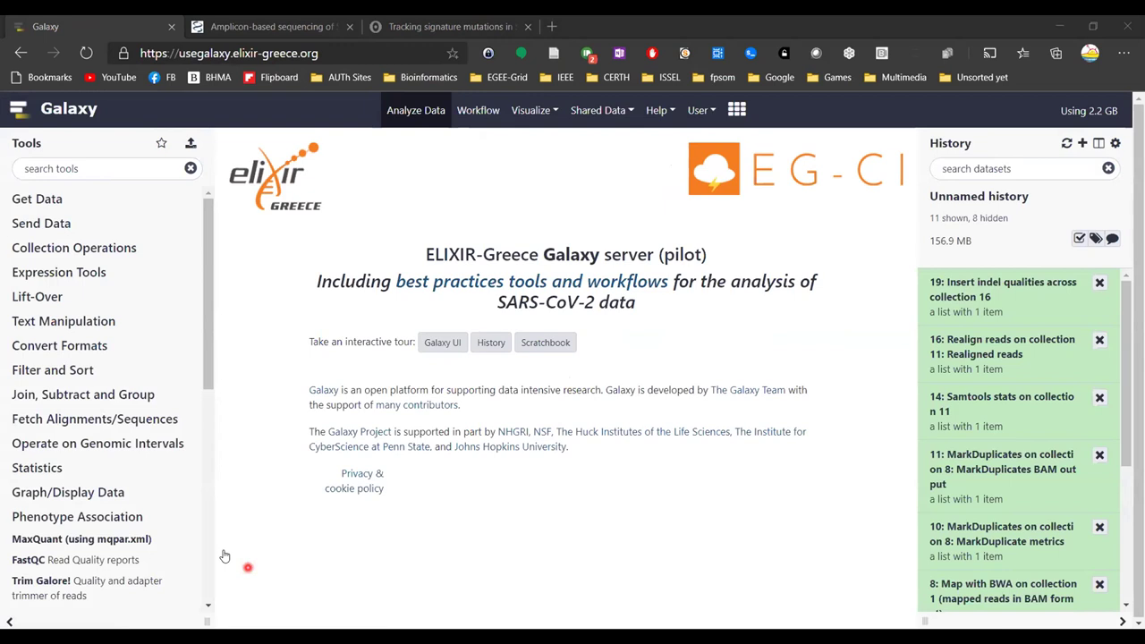
Search the tools for Call variants and open Call variants with LoFreq.
click(85, 168)
text(Call variants)
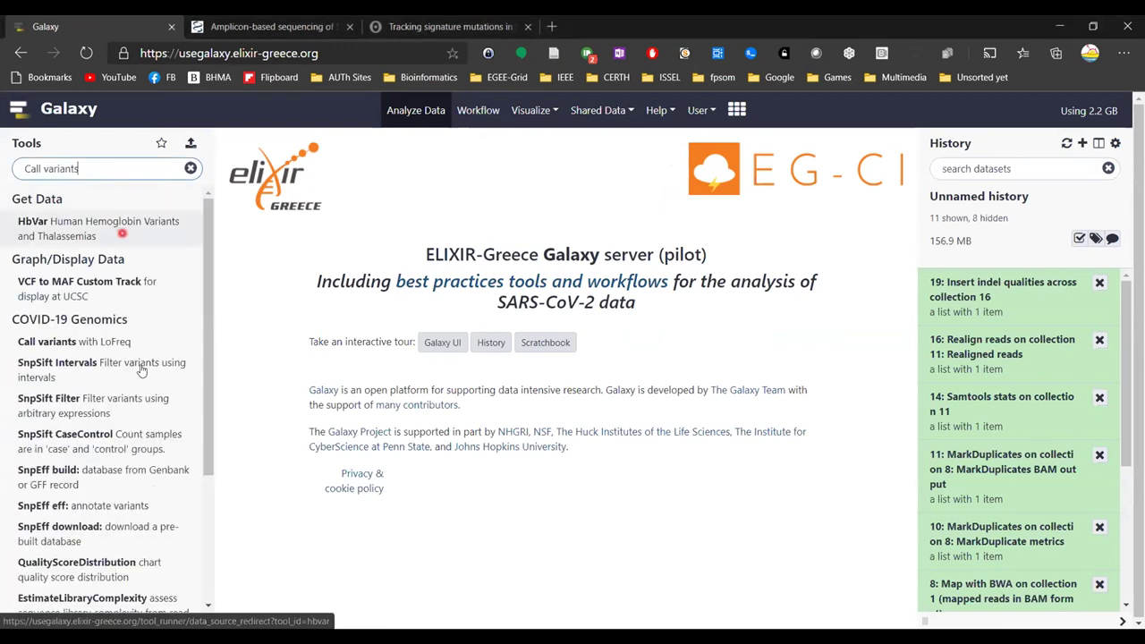
click(102, 341)
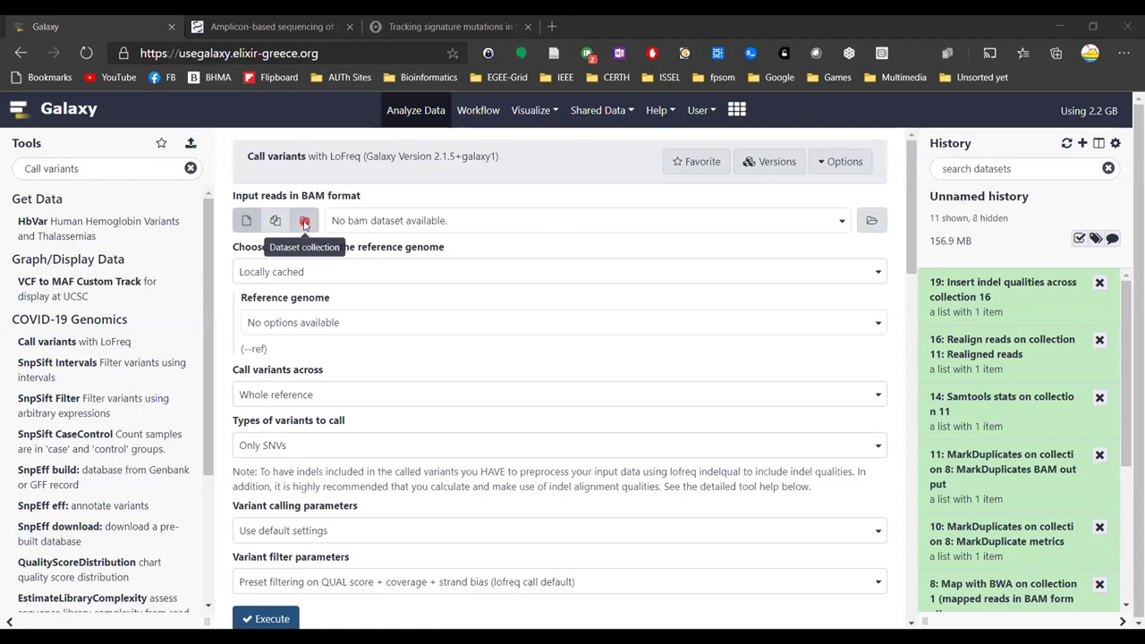
Use the Insert indel qualities collection as input reads and take the reference genome NC_045512.2.fasta from the history.
click(393, 217)
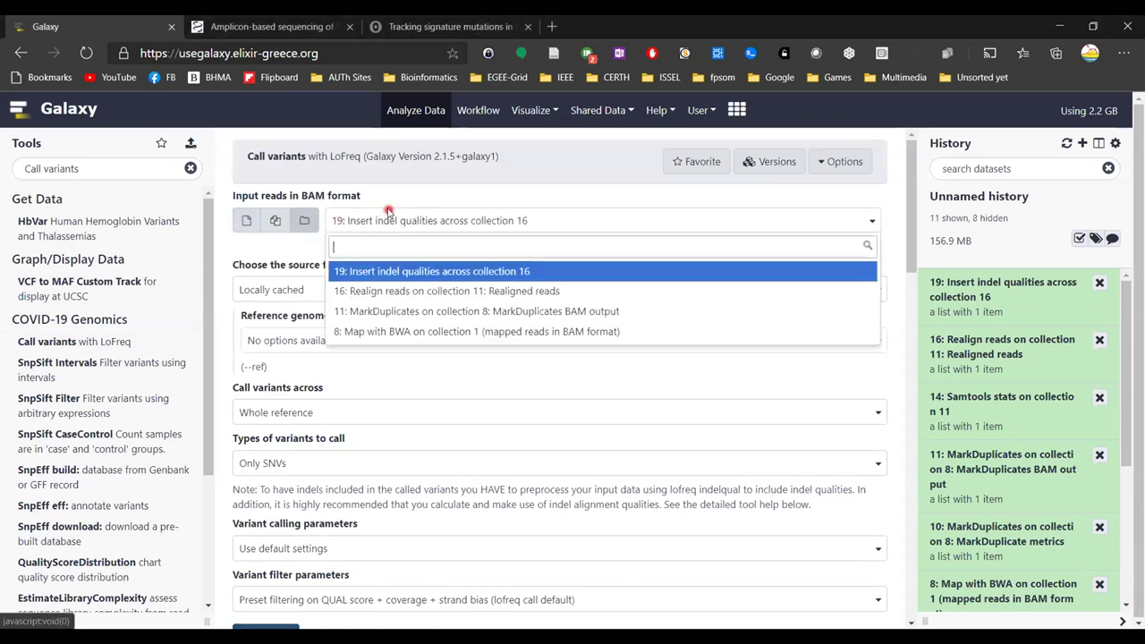
click(464, 275)
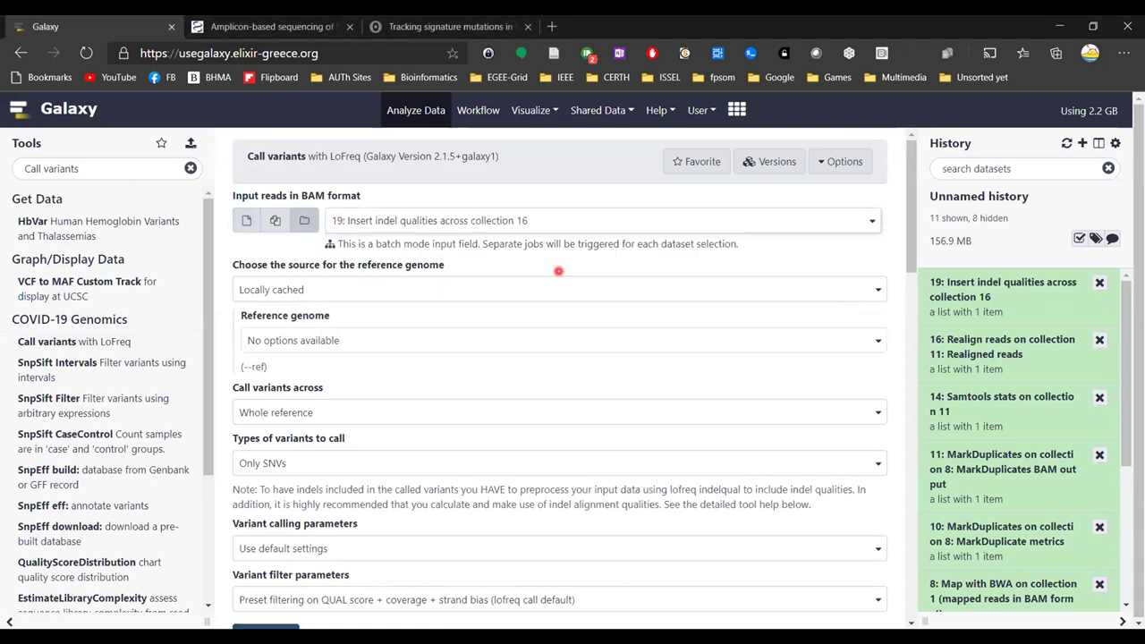
click(350, 292)
click(329, 361)
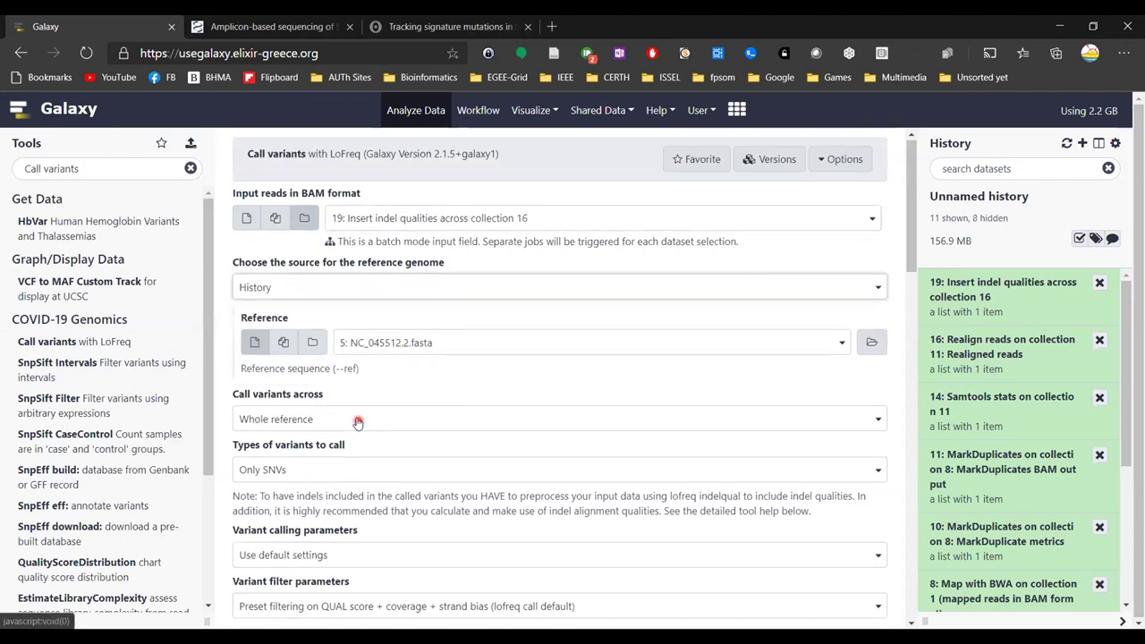
Set the types of variants to call to SNVs and indels.
scroll(273, 276, down, 2)
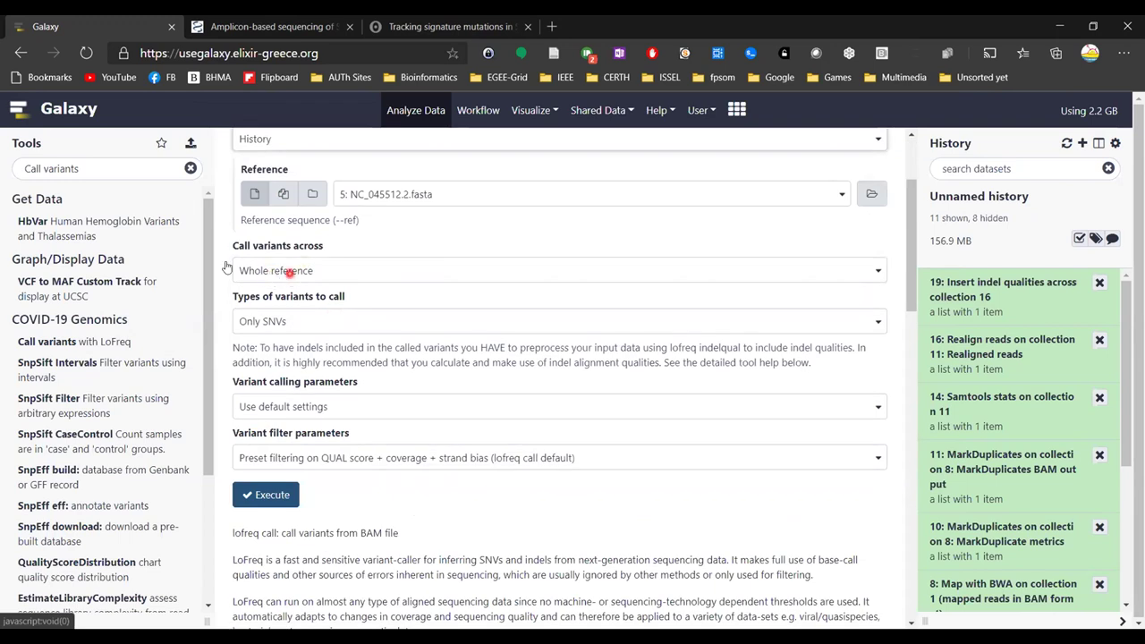
click(310, 321)
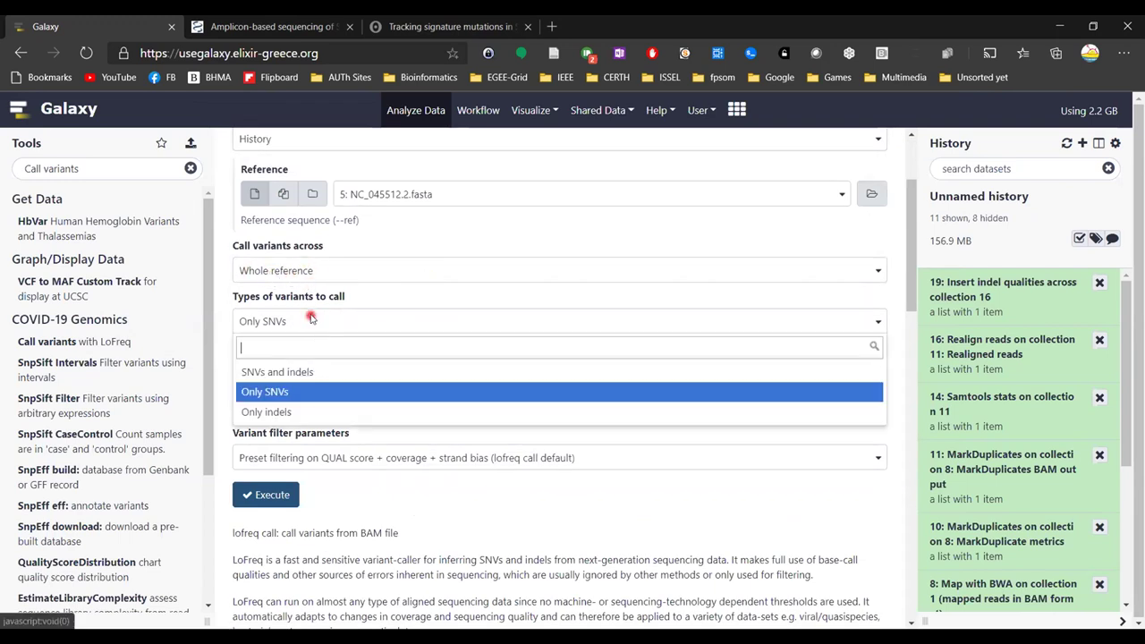
click(306, 373)
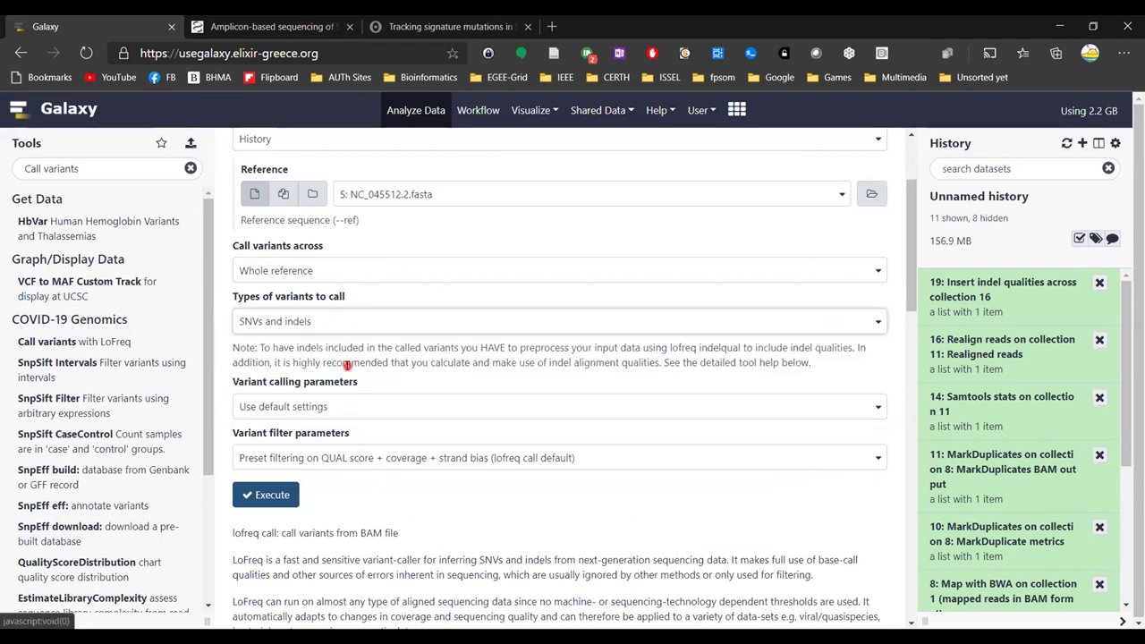
Switch the variant calling parameters to Configure settings and set the minimal coverage to 300.
scroll(340, 448, up, 3)
scroll(338, 458, down, 3)
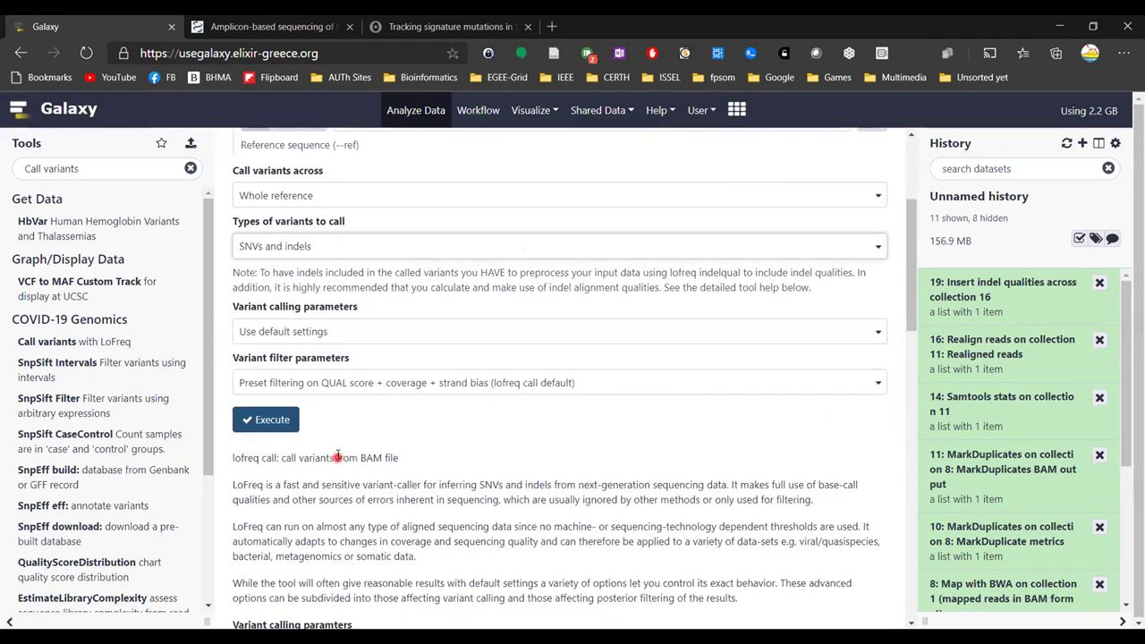
click(384, 347)
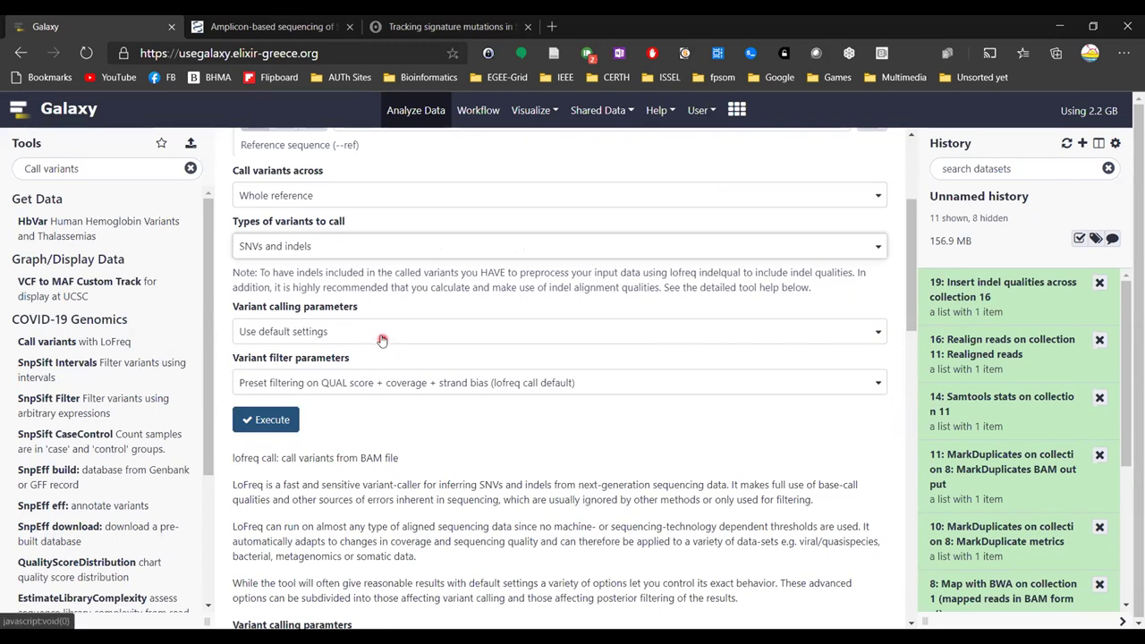
click(381, 333)
click(361, 399)
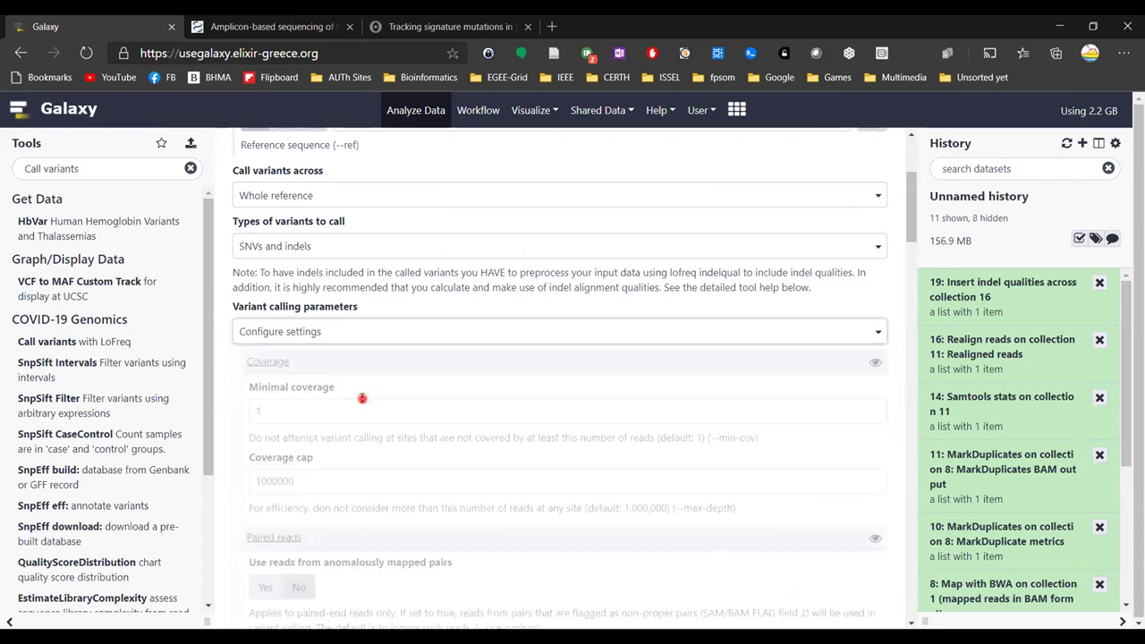
scroll(295, 358, down, 2)
double_click(247, 298)
text(300)
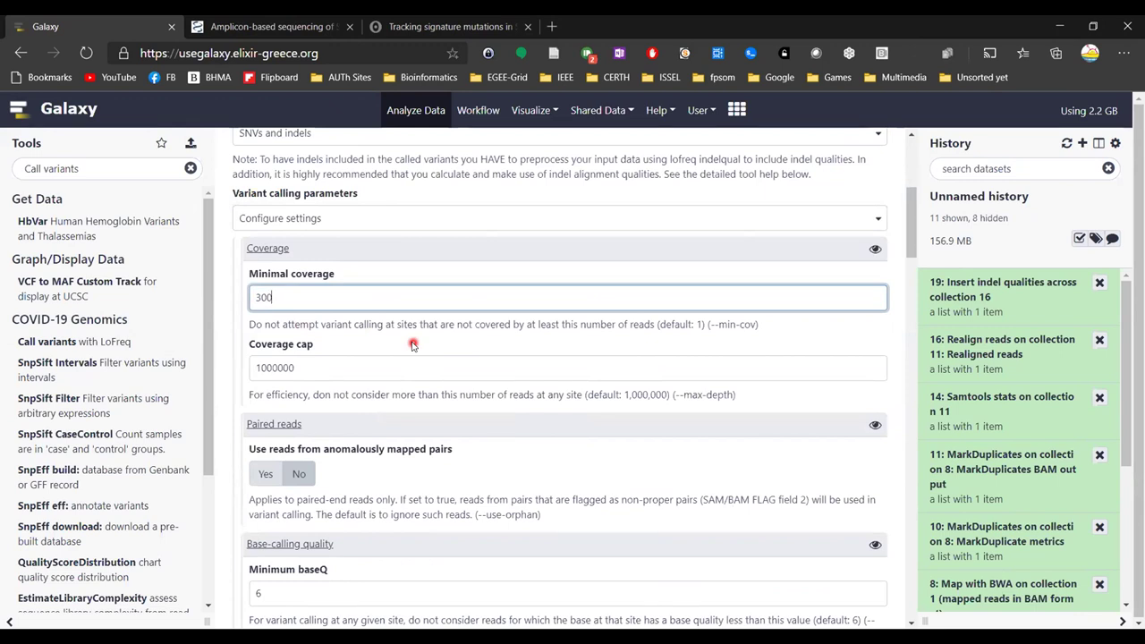
Set both the minimum baseQ and the minimum baseQ for alternate bases to 30.
scroll(370, 412, down, 2)
double_click(358, 462)
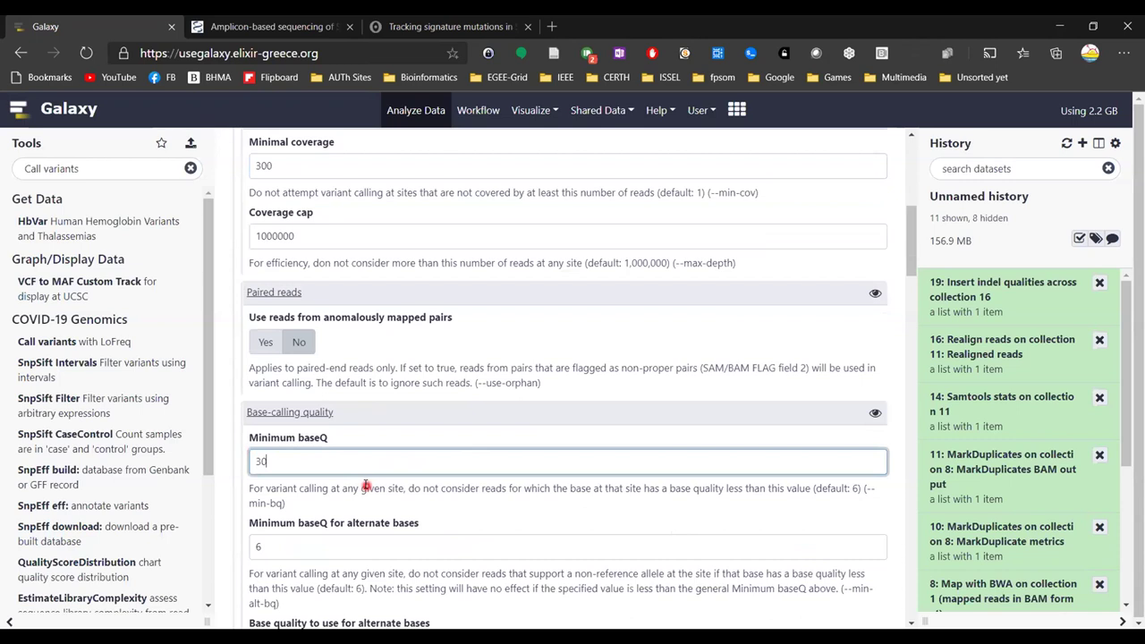
scroll(366, 486, down, 1)
double_click(305, 509)
text(30)
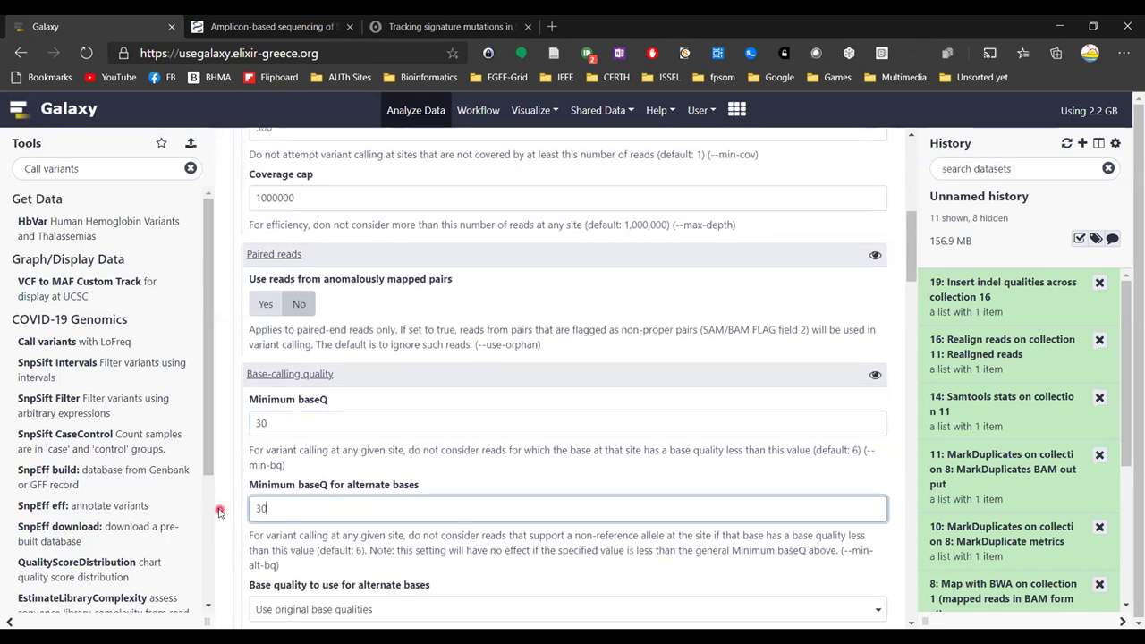
scroll(355, 549, down, 1)
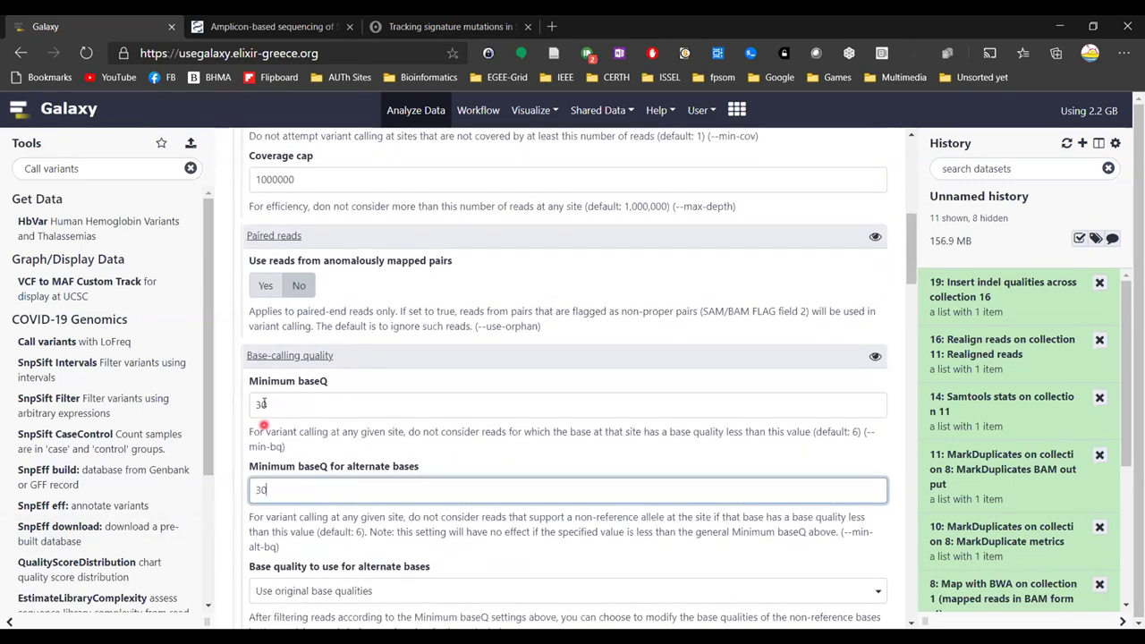
Set the minimum mapping quality for variant calling to 20.
scroll(316, 439, down, 4)
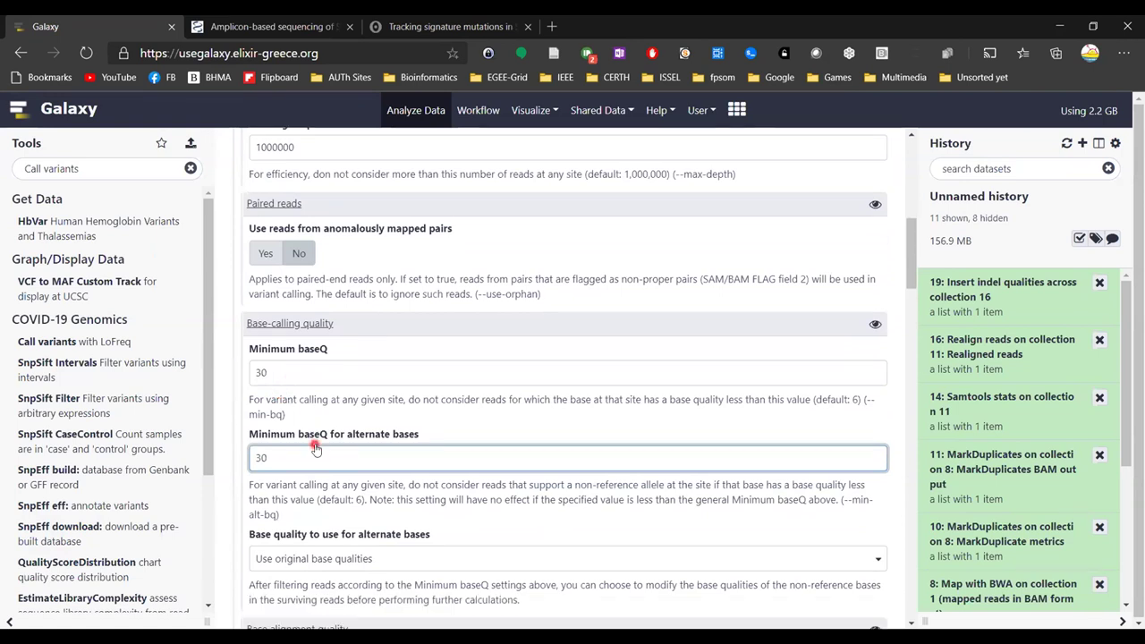
scroll(320, 452, down, 3)
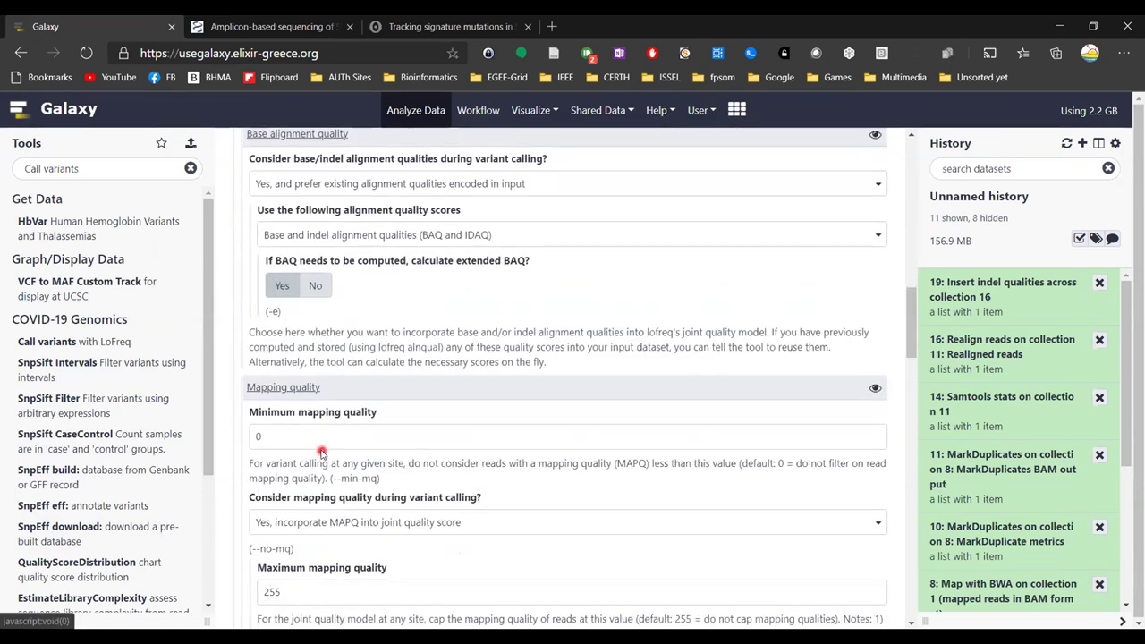
double_click(322, 439)
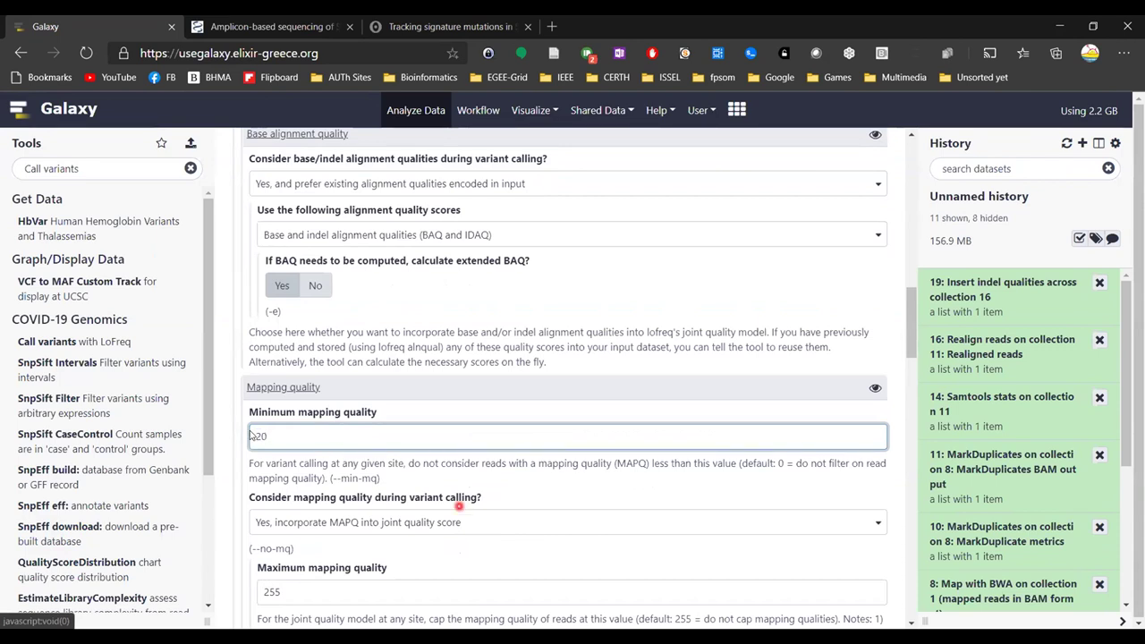
Check the remaining mapping, source and joint quality settings and run the Call variants job.
scroll(370, 457, down, 3)
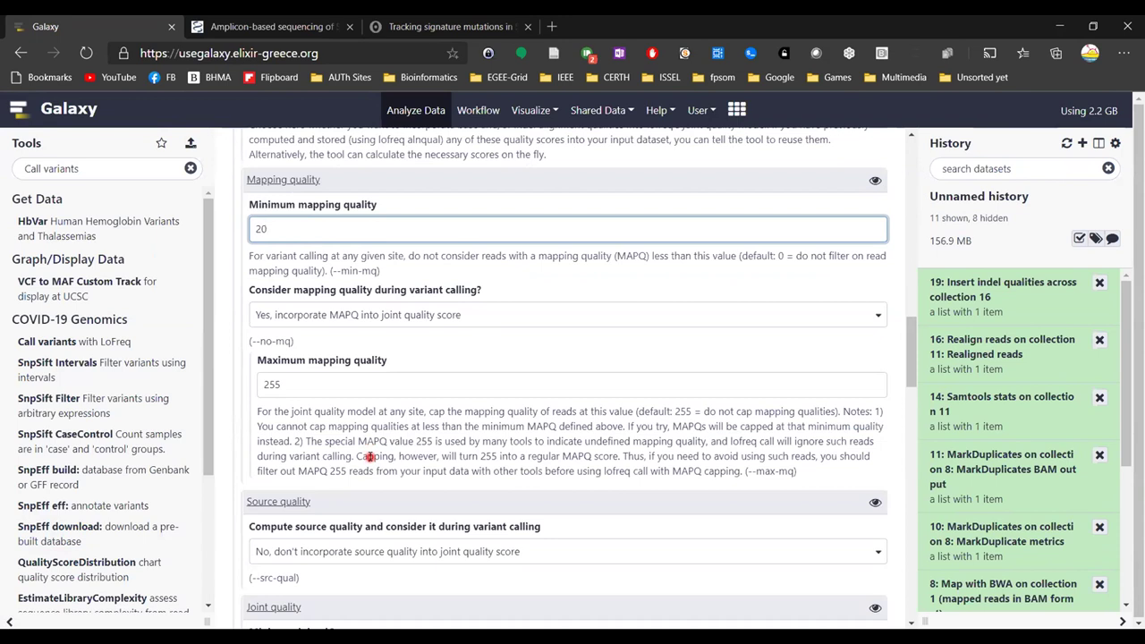
scroll(370, 457, down, 7)
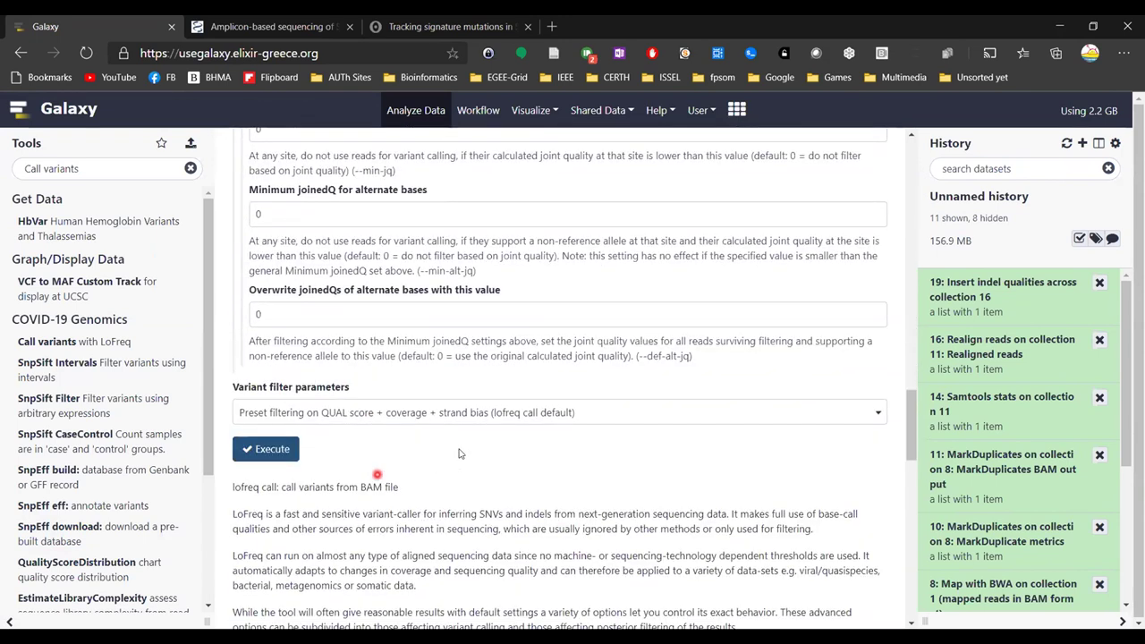
scroll(487, 428, up, 2)
scroll(487, 431, up, 3)
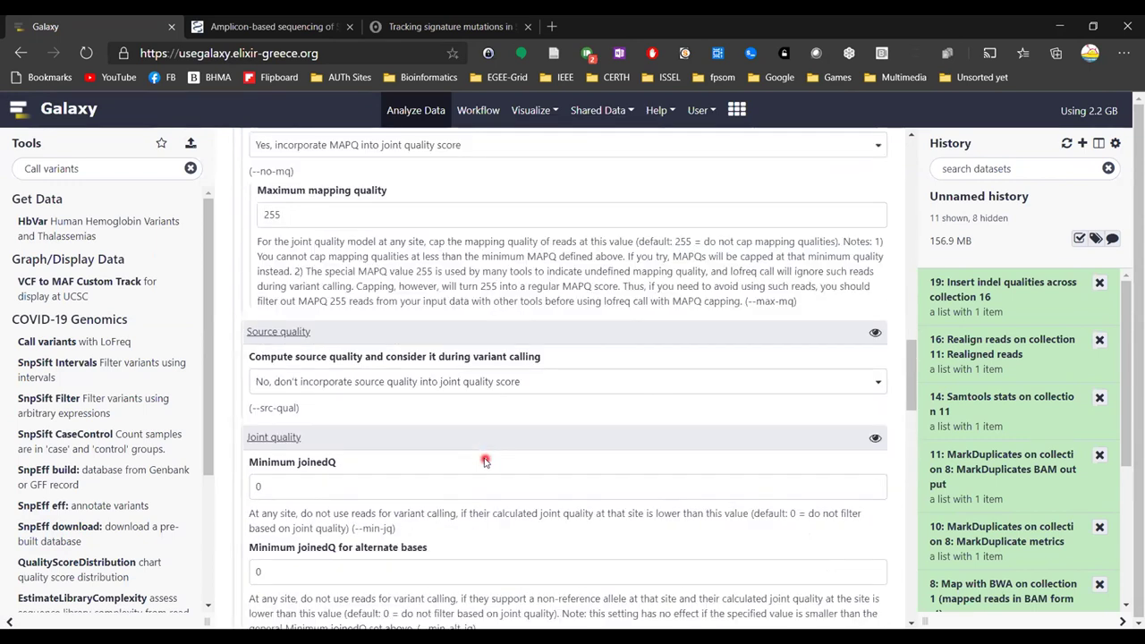
scroll(485, 462, down, 7)
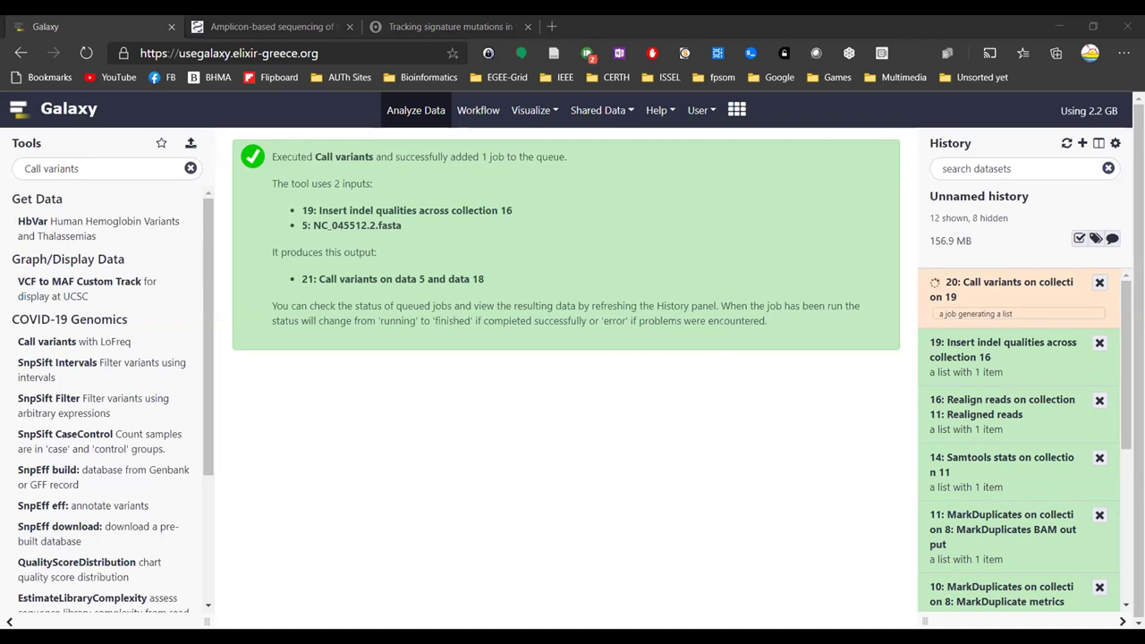
Search the tools for SnpEff eff and look through the results.
triple_click(108, 171)
text(SnpEff eff)
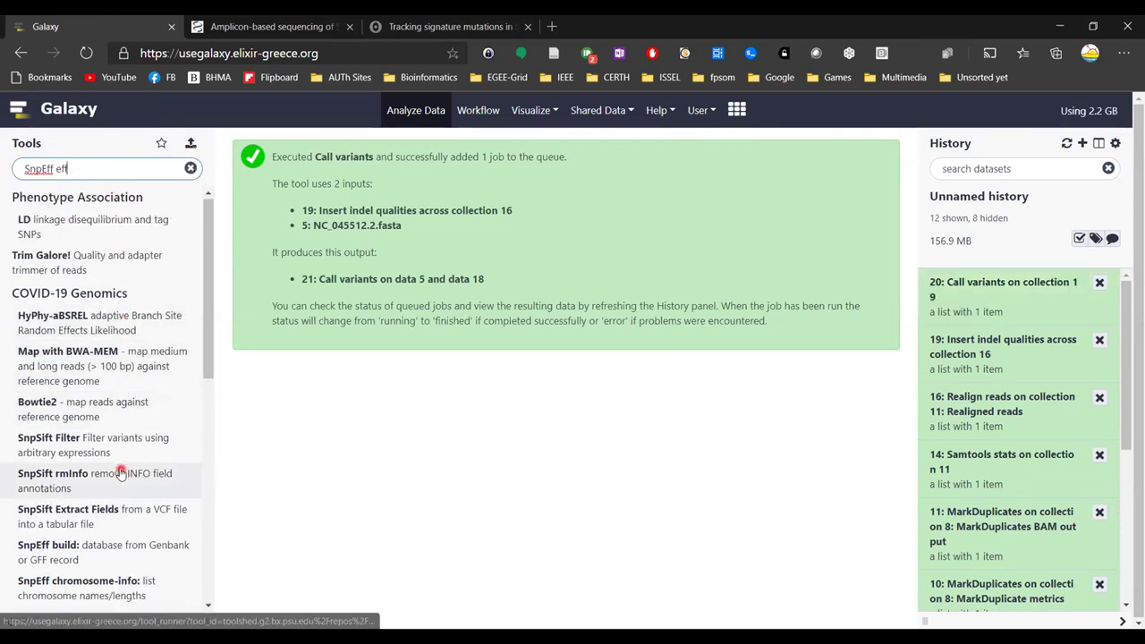
scroll(126, 465, down, 6)
scroll(141, 537, down, 2)
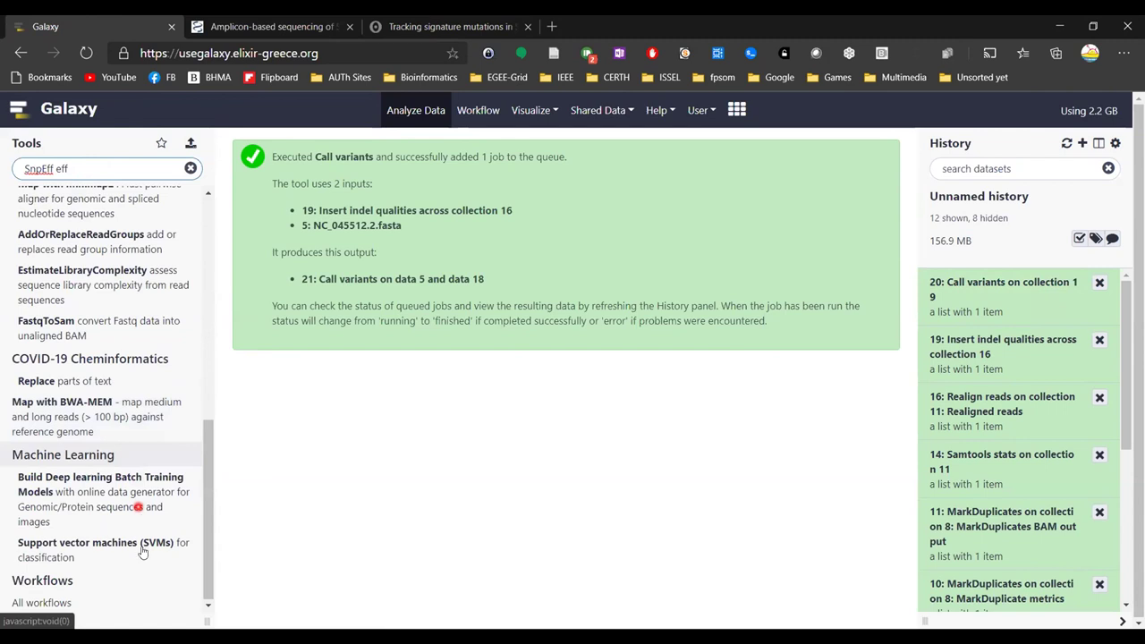
scroll(125, 447, up, 5)
Search the tools for snpeff and open SnpEff eff for annotating SARS-CoV-2 variants.
drag(76, 164, 3, 167)
text(snpeff)
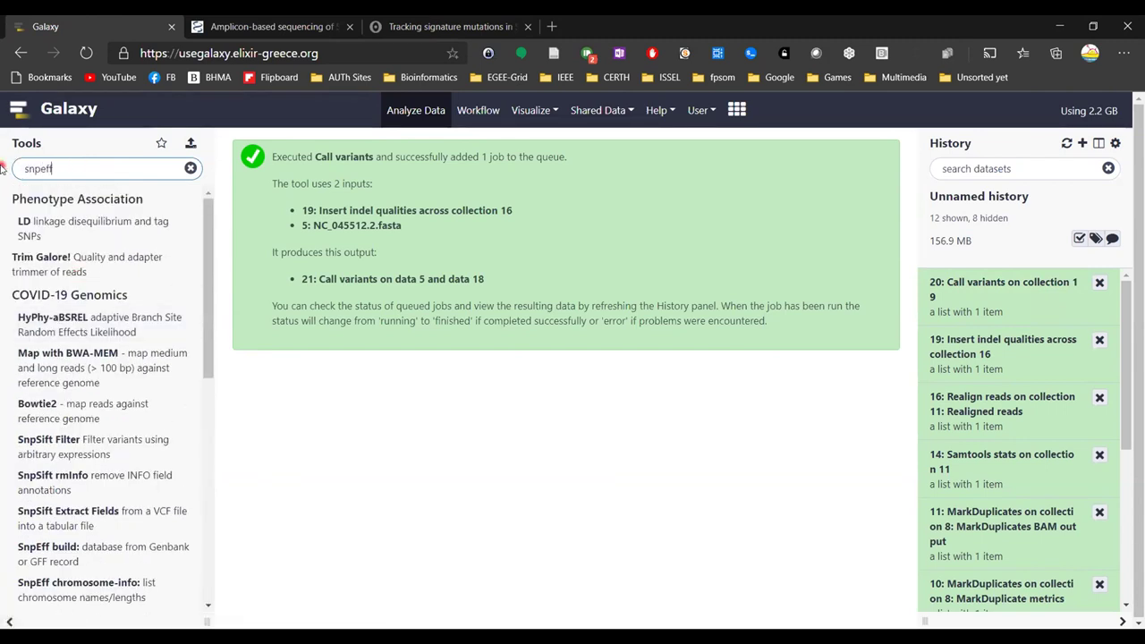
scroll(110, 365, down, 2)
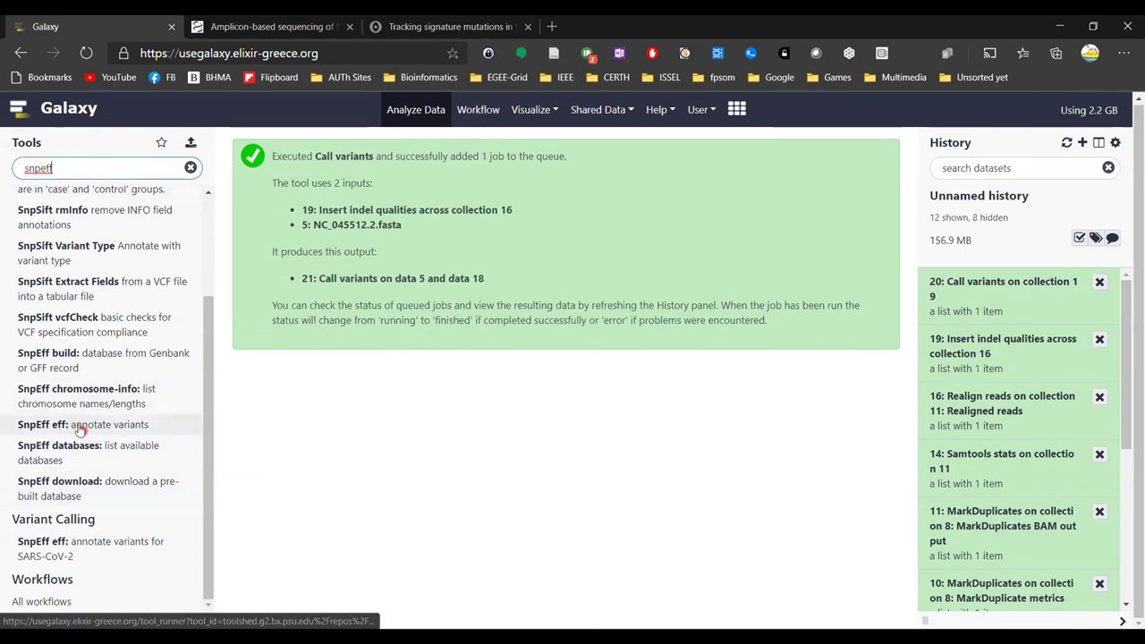
scroll(72, 413, up, 3)
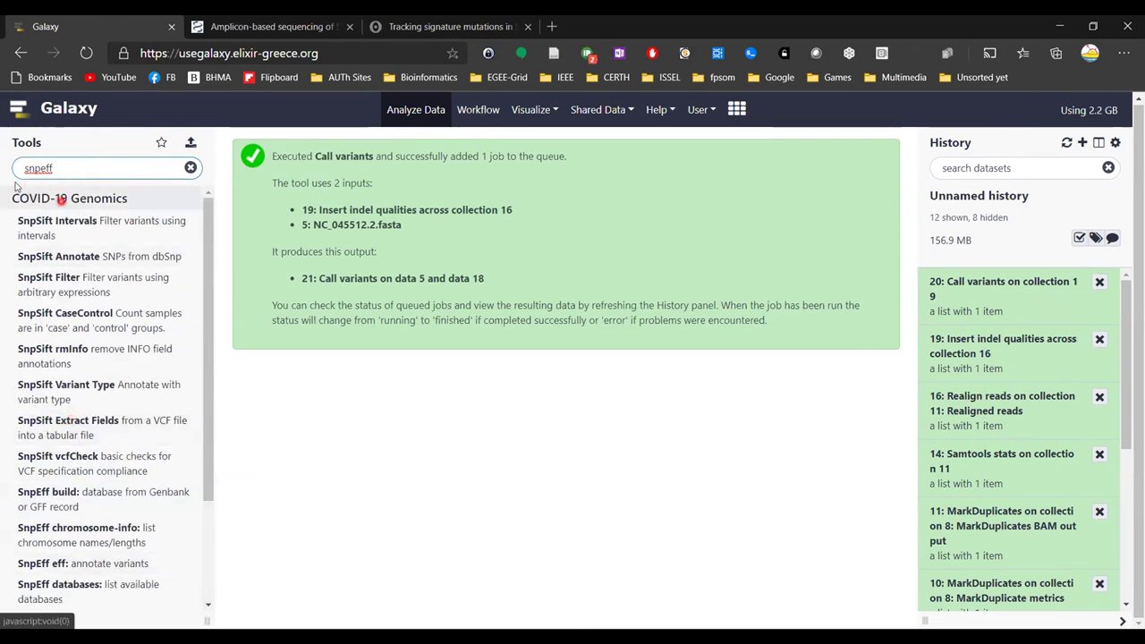
scroll(81, 259, down, 3)
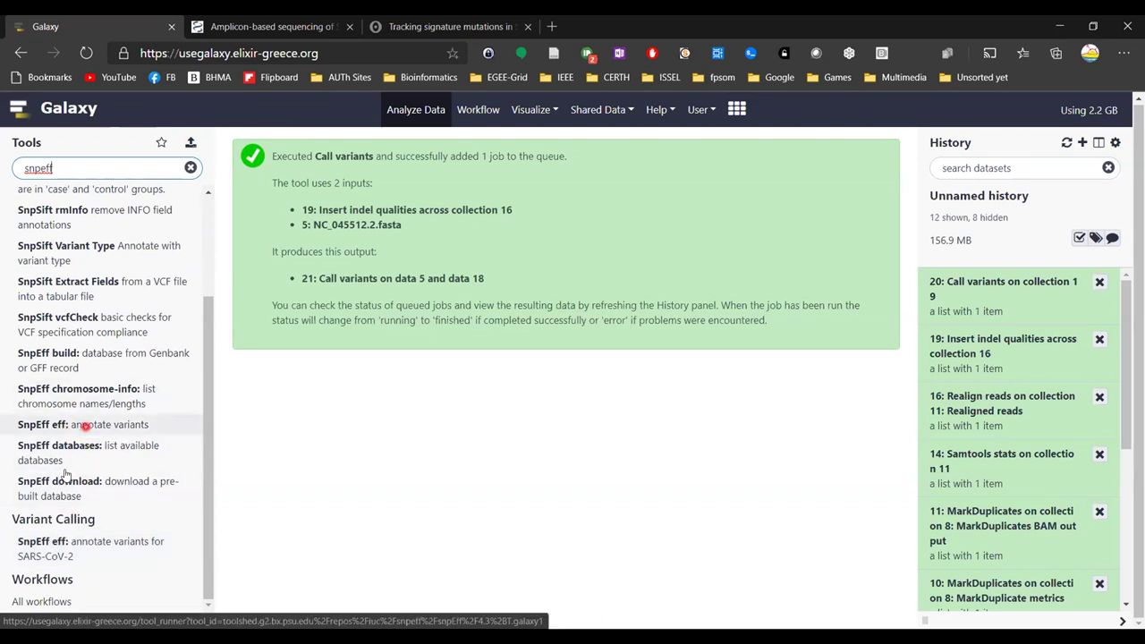
click(80, 543)
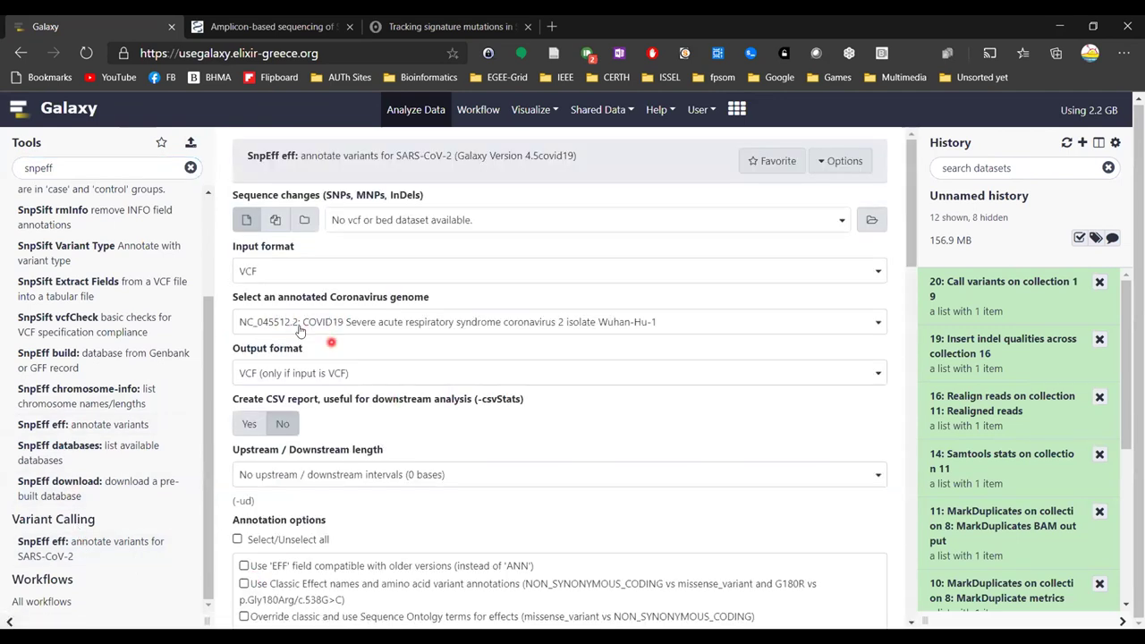
Examine which annotated Coronavirus genomes are offered, keeping NC_045512.2 selected.
click(309, 329)
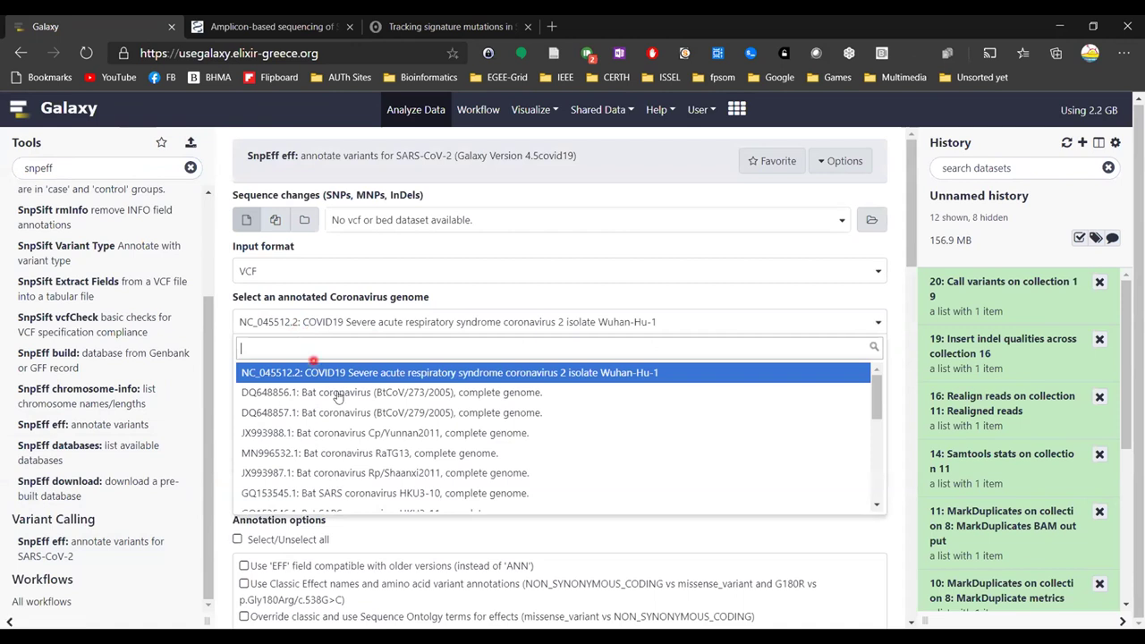
click(403, 329)
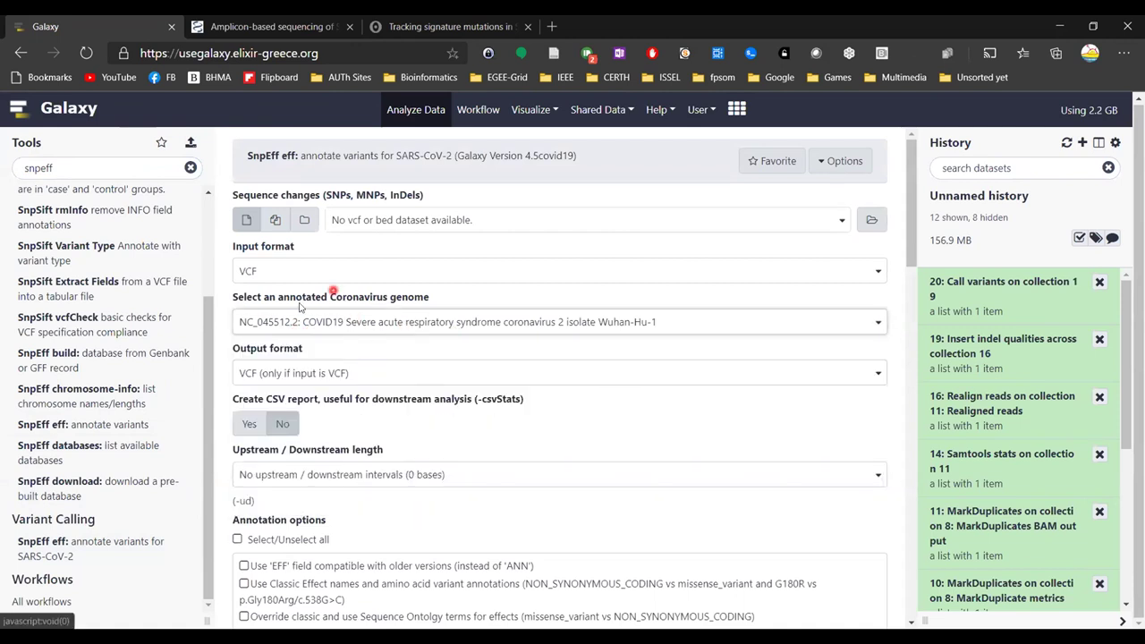
click(385, 323)
scroll(398, 465, down, 2)
scroll(400, 474, up, 3)
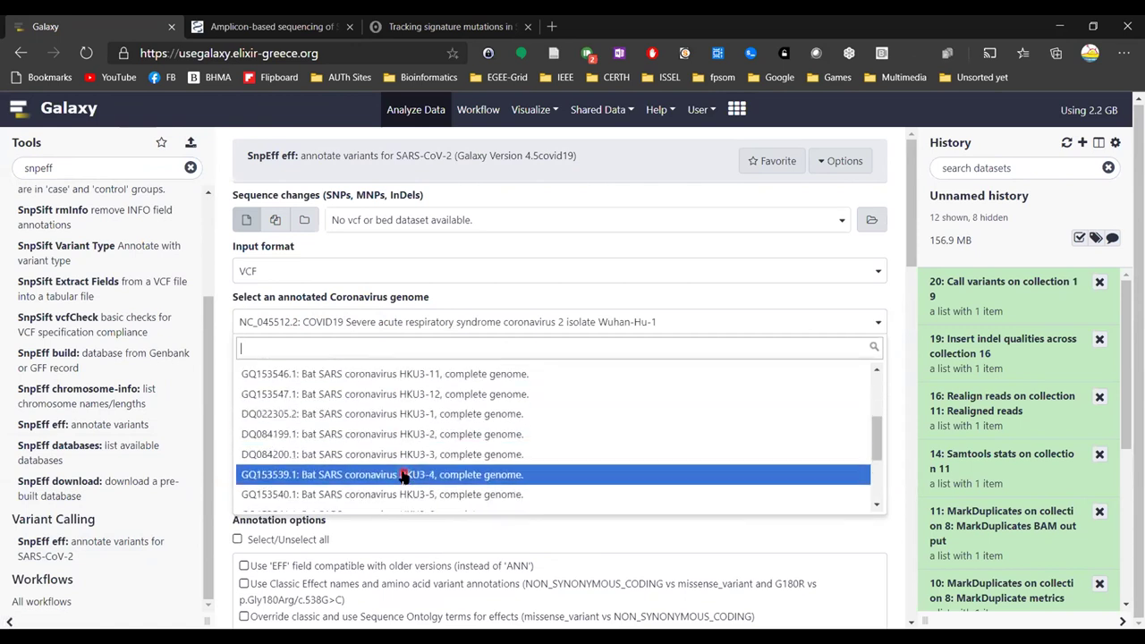
click(394, 311)
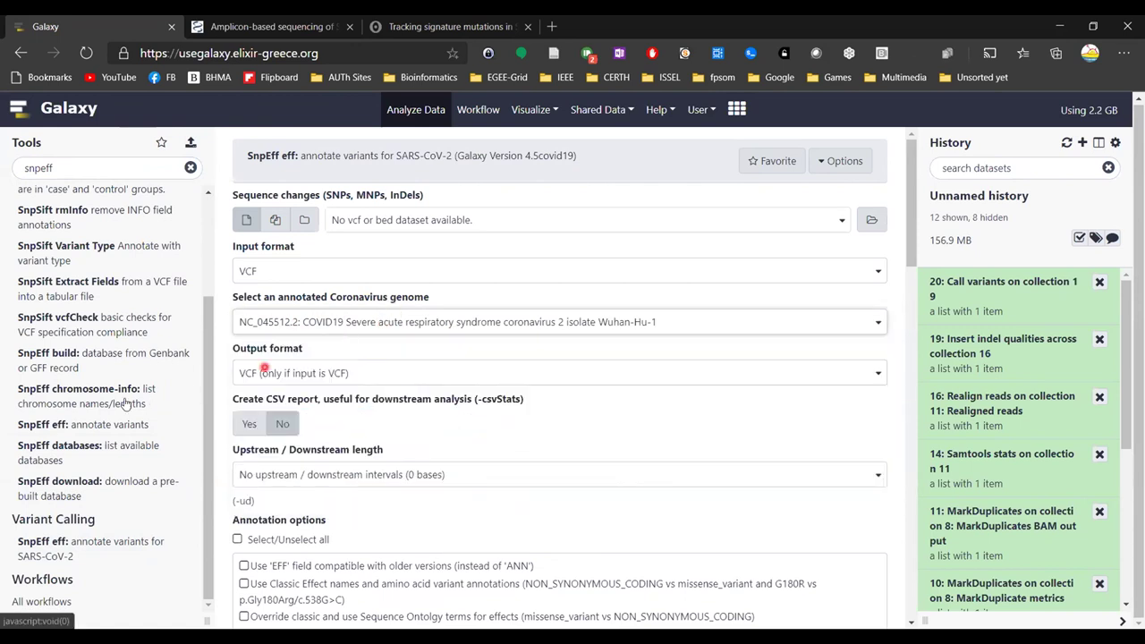
Open the general SnpEff eff annotate variants tool and examine its genome source options.
click(64, 425)
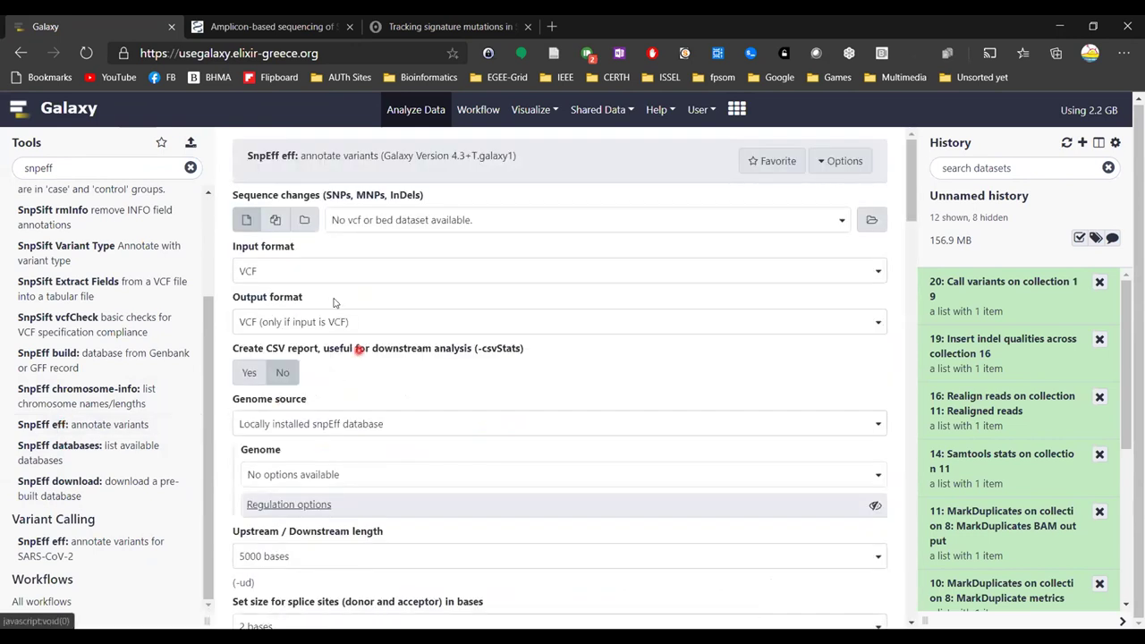
scroll(358, 414, down, 1)
click(355, 387)
click(355, 386)
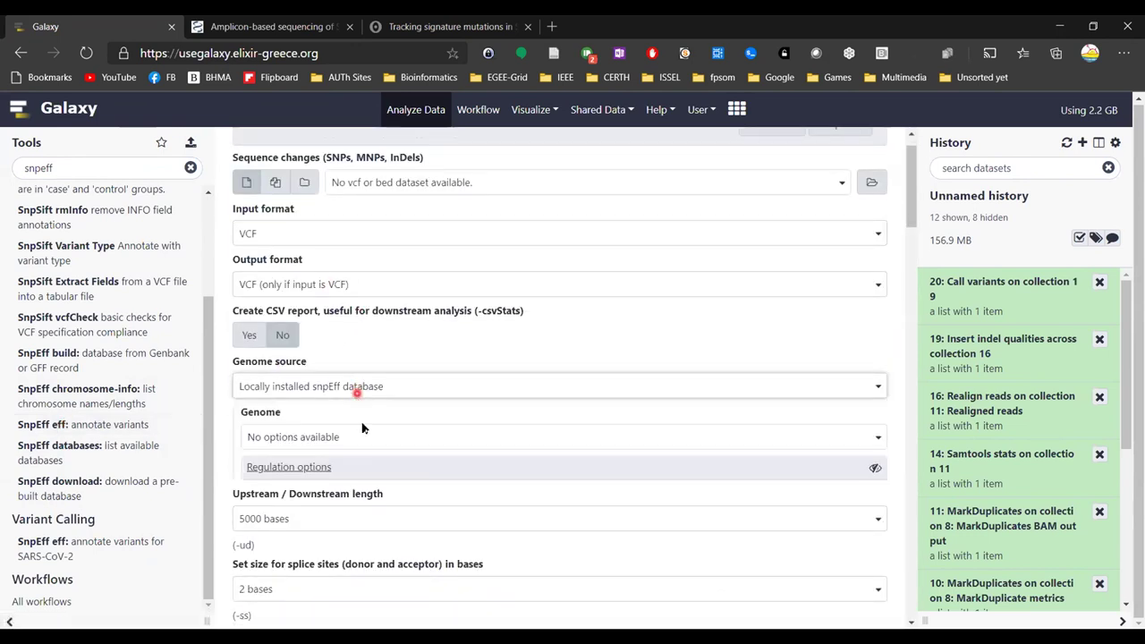
click(355, 387)
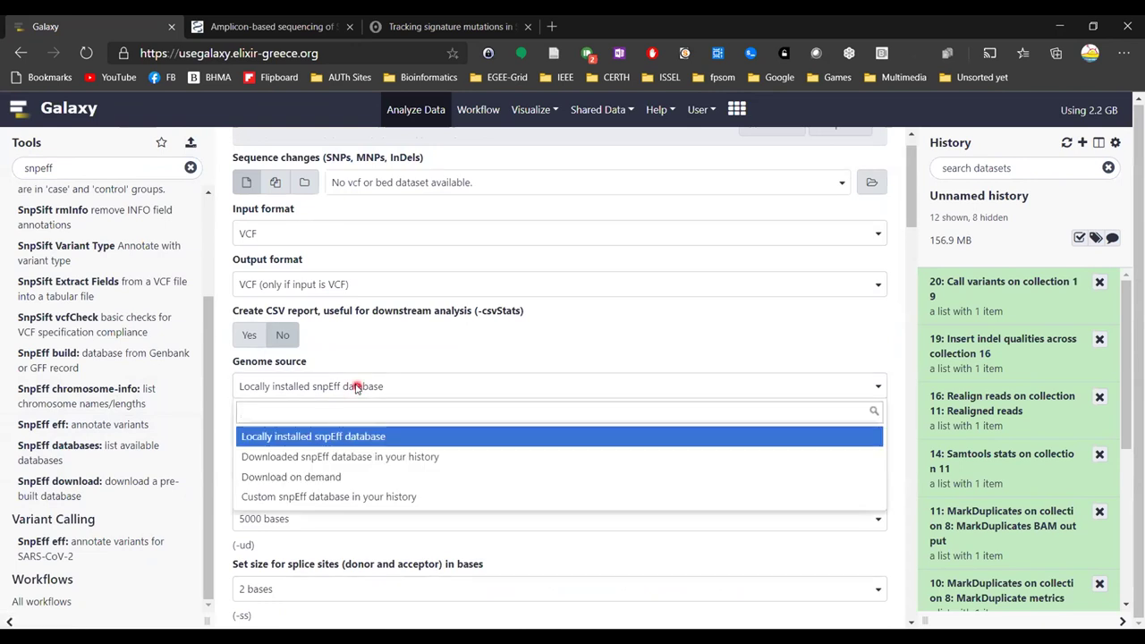
click(355, 386)
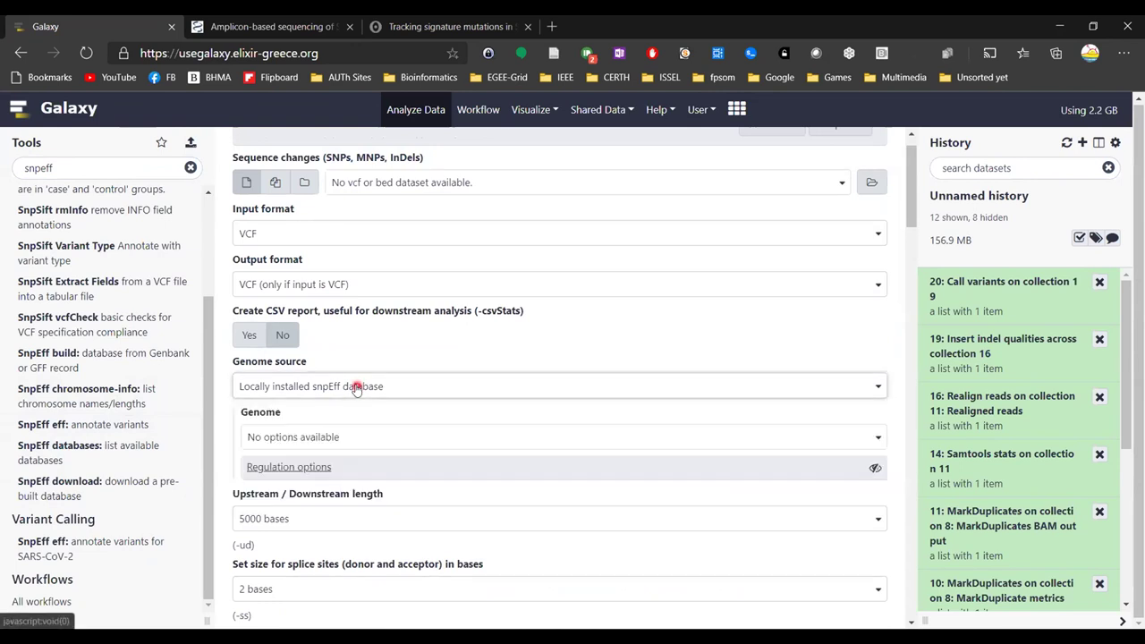
Reopen SnpEff eff for SARS-CoV-2 and use the Call variants on collection 19 collection as the sequence changes input.
click(86, 546)
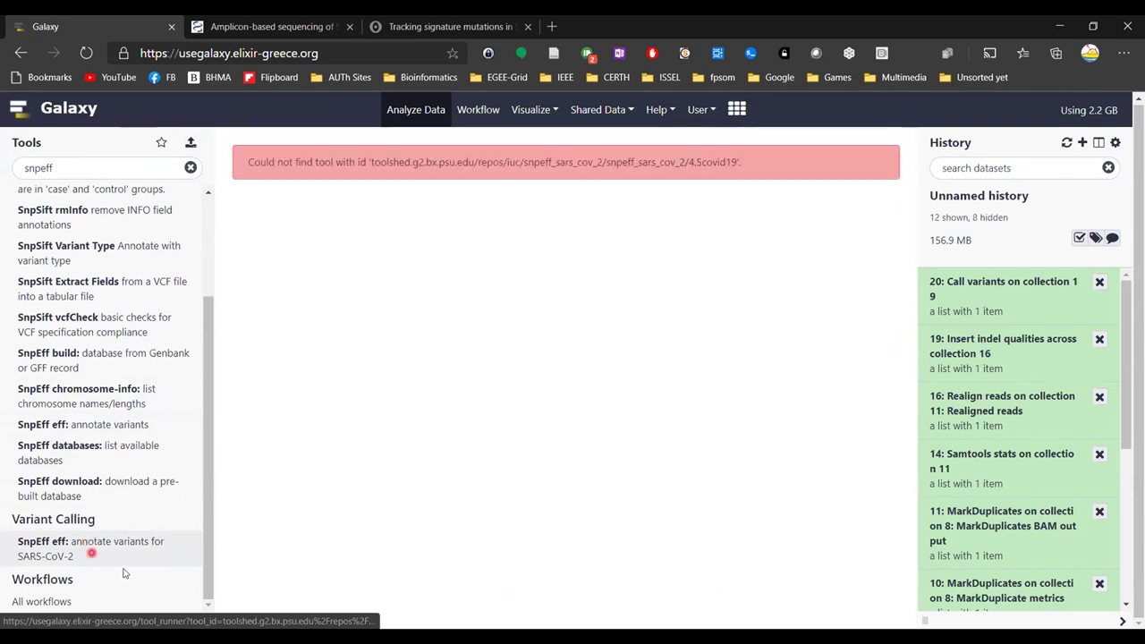
click(71, 550)
click(110, 557)
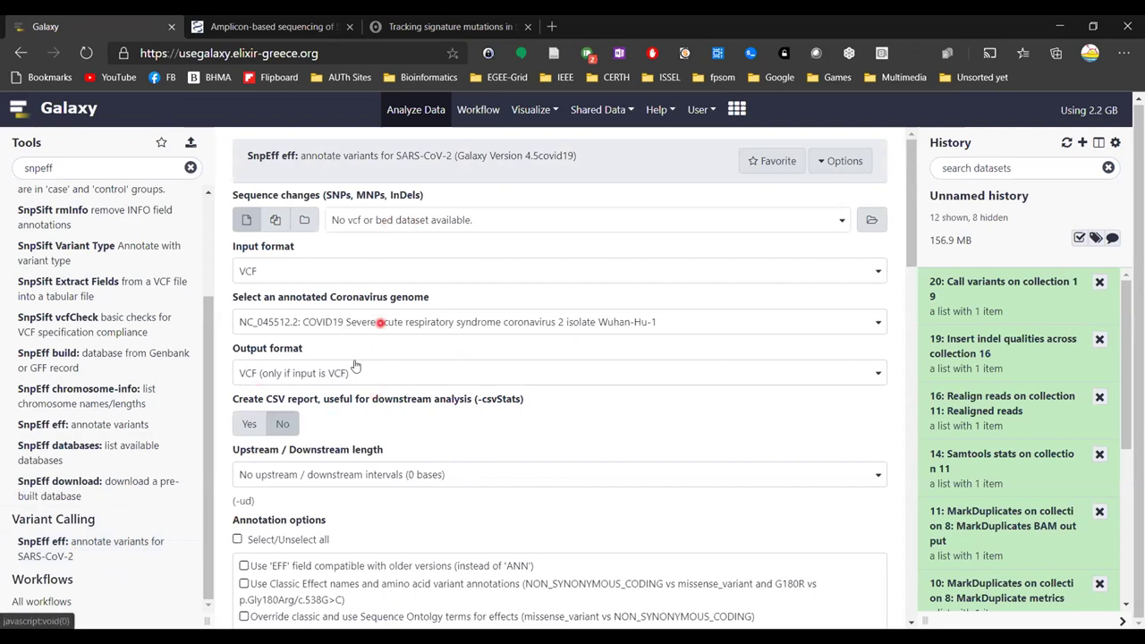
click(305, 220)
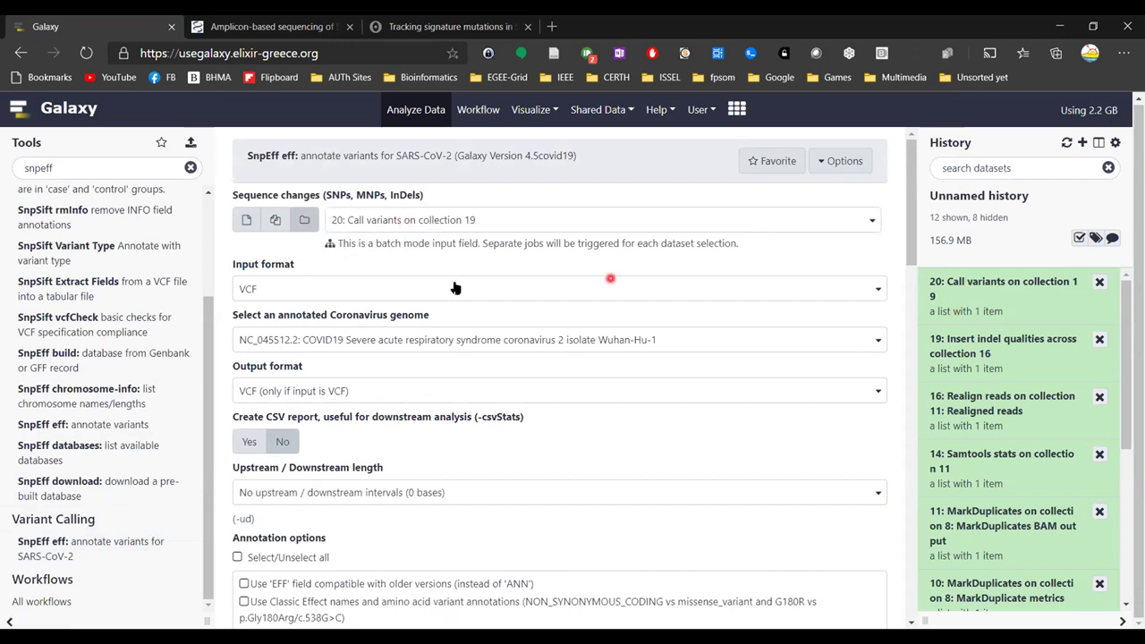
Review the remaining SnpEff annotation, filter and statistics options, then run the SARS-CoV-2 annotation with them unchanged.
scroll(318, 308, down, 1)
scroll(317, 309, down, 3)
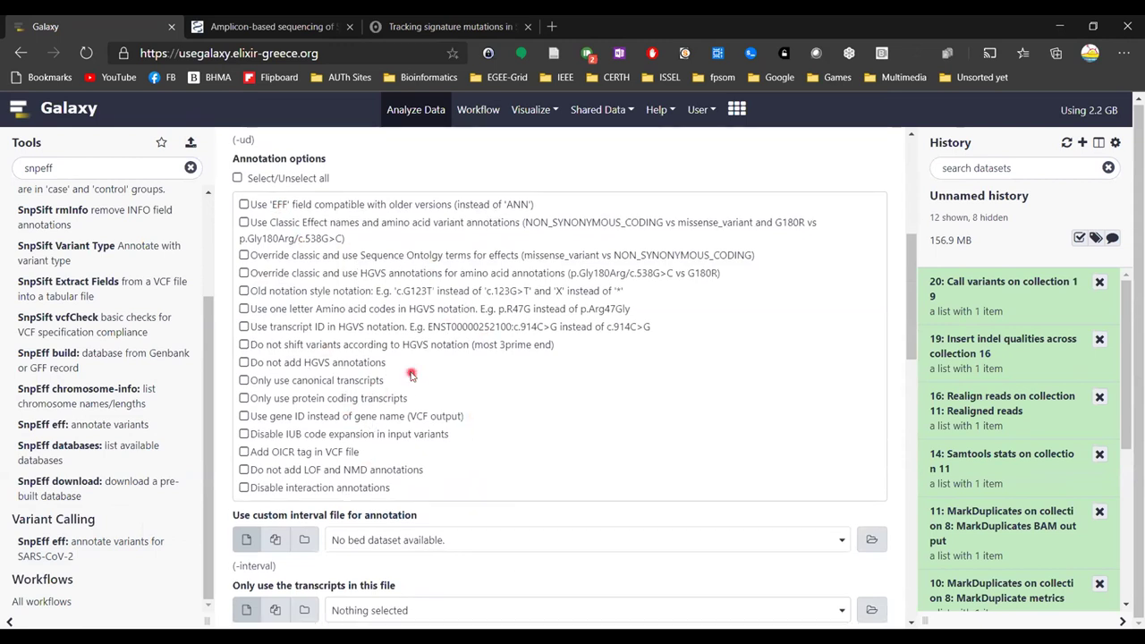
scroll(409, 370, down, 3)
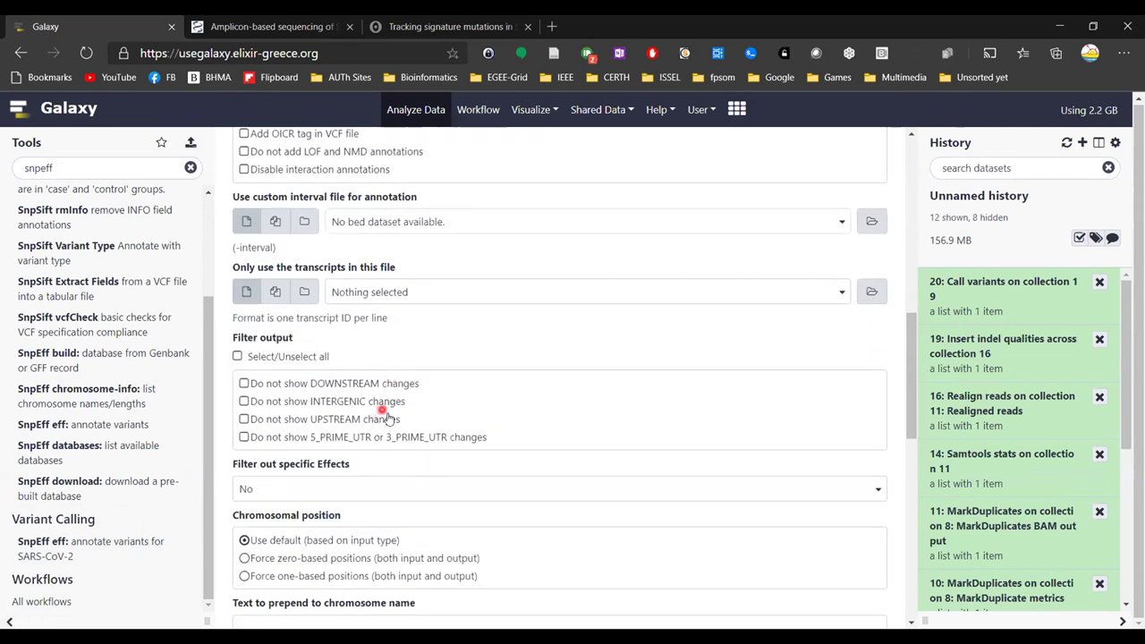
scroll(388, 418, down, 2)
scroll(427, 376, down, 4)
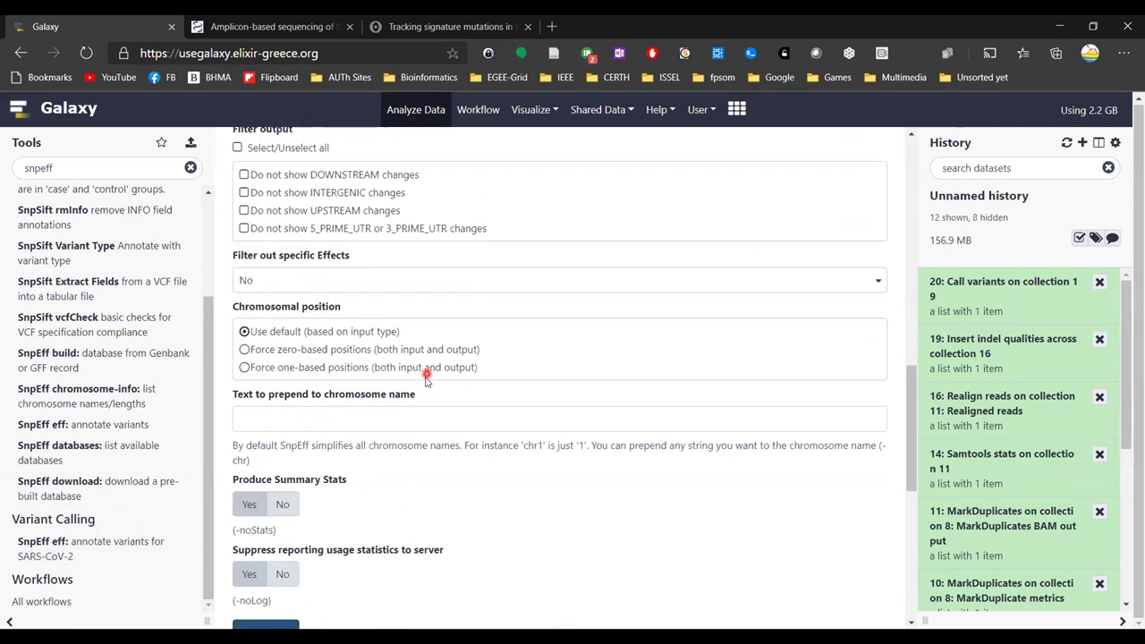
scroll(322, 286, up, 1)
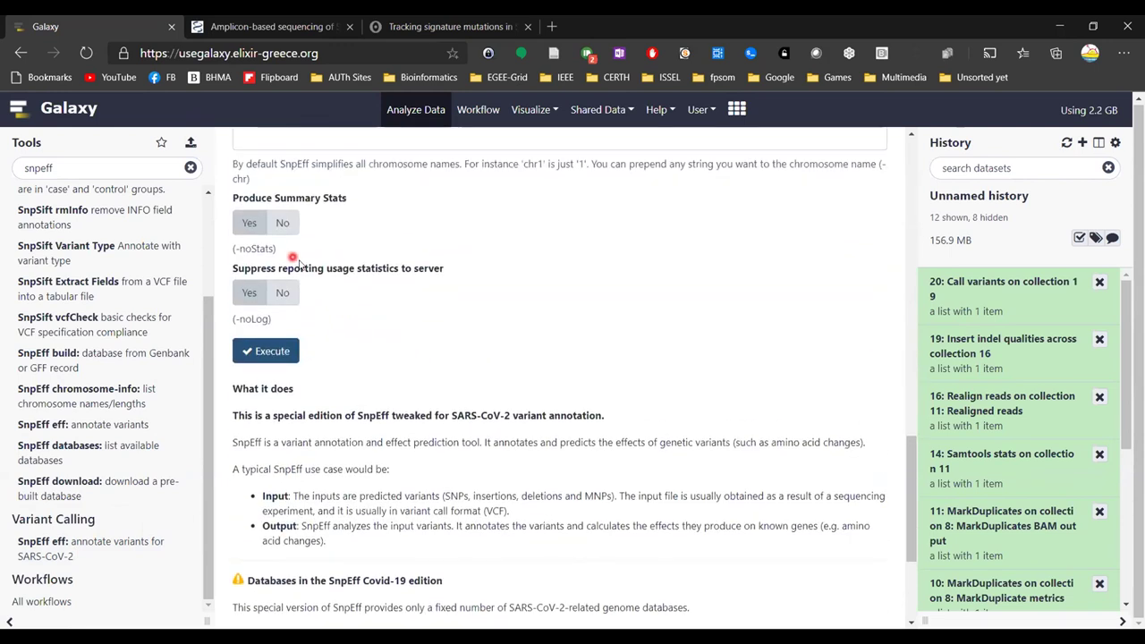
scroll(337, 312, up, 1)
click(269, 444)
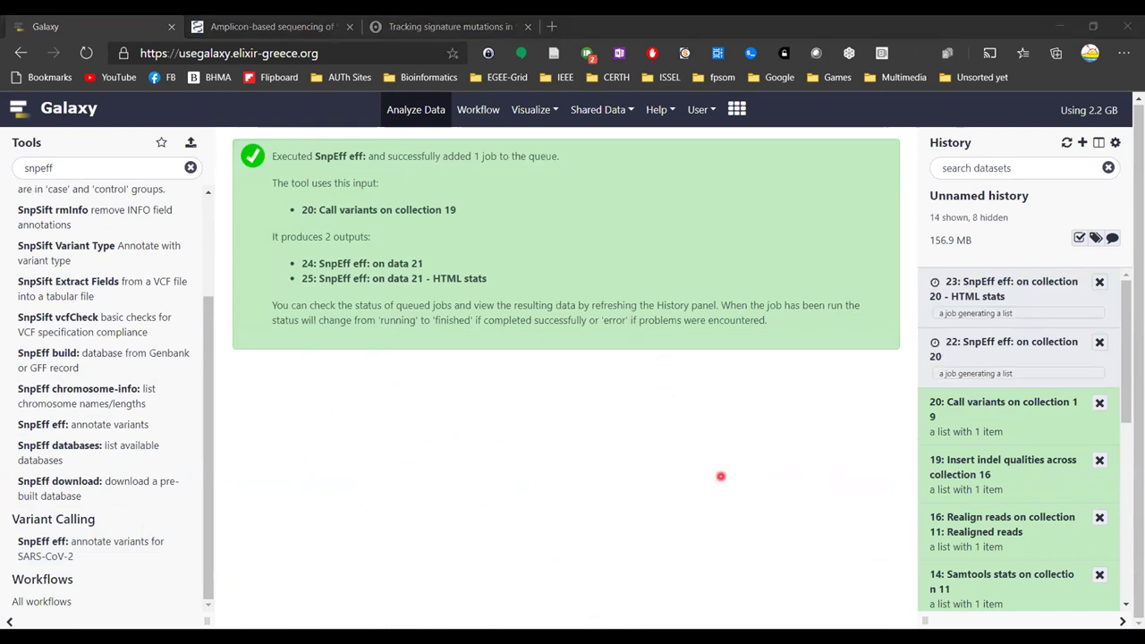
Search the tools for SnpSift Extract Fields and open the tool that turns a VCF file into a tabular file.
double_click(86, 167)
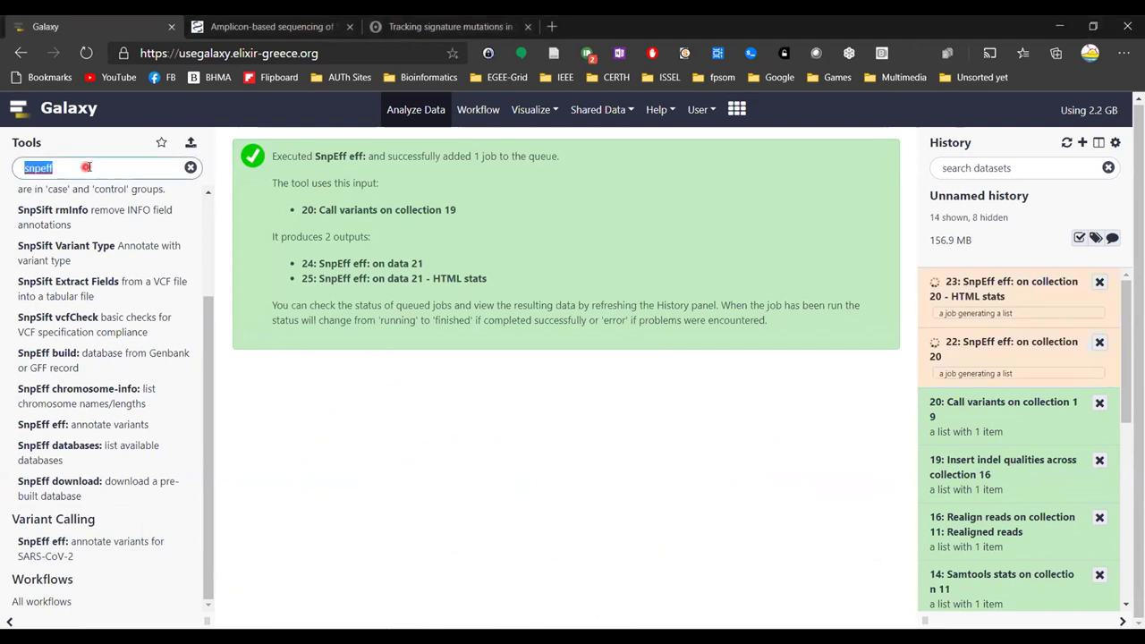
text(SnpSift Extract Fields)
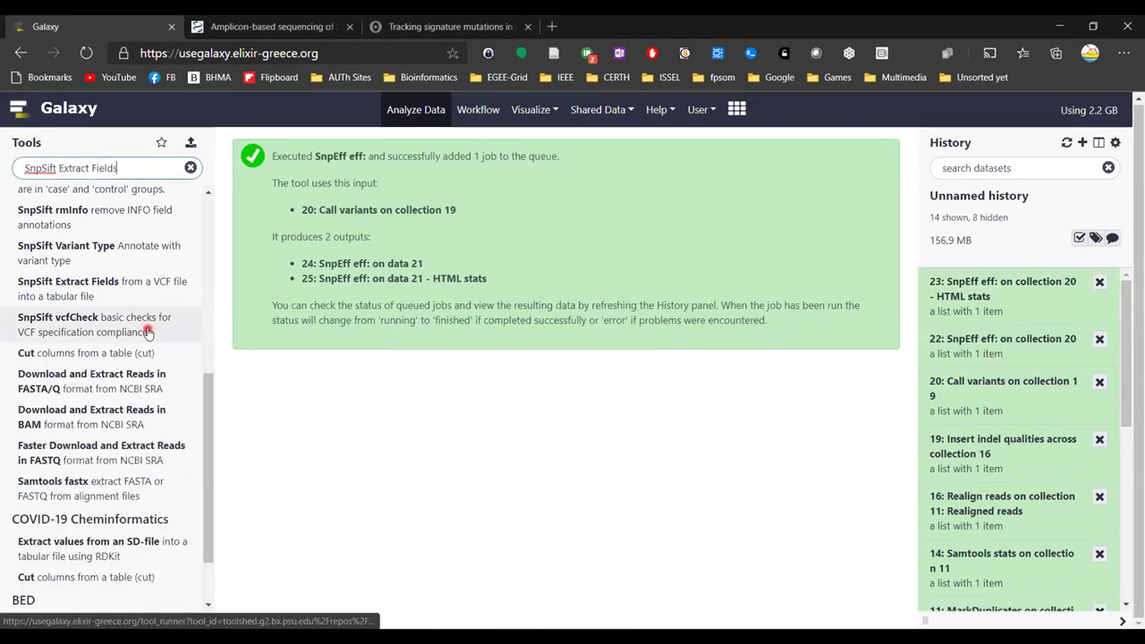
click(989, 313)
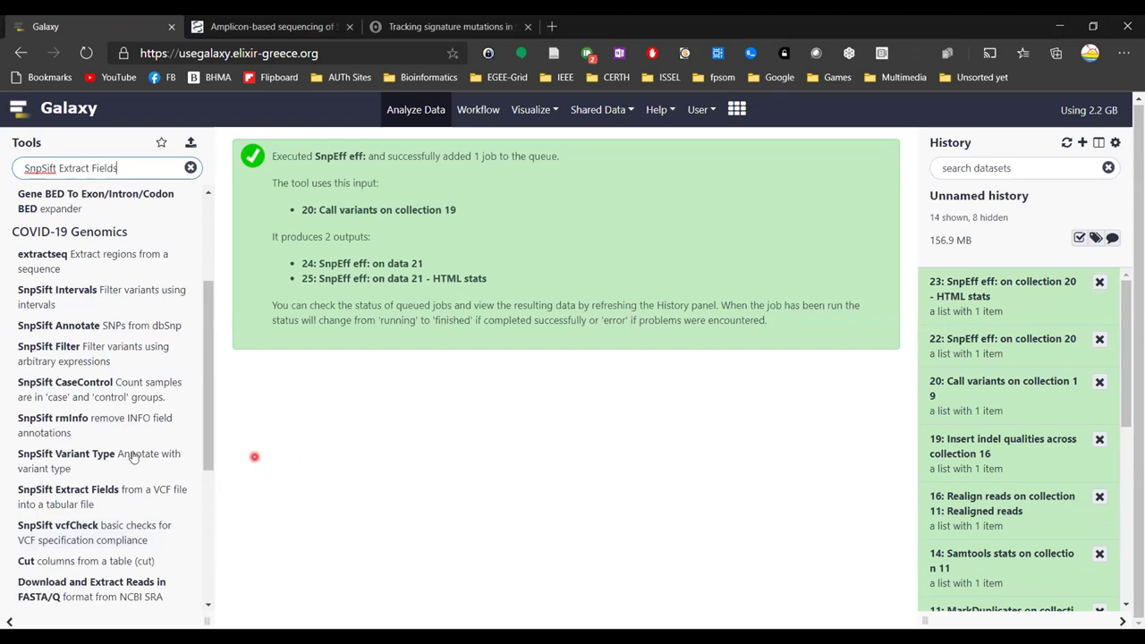
click(136, 489)
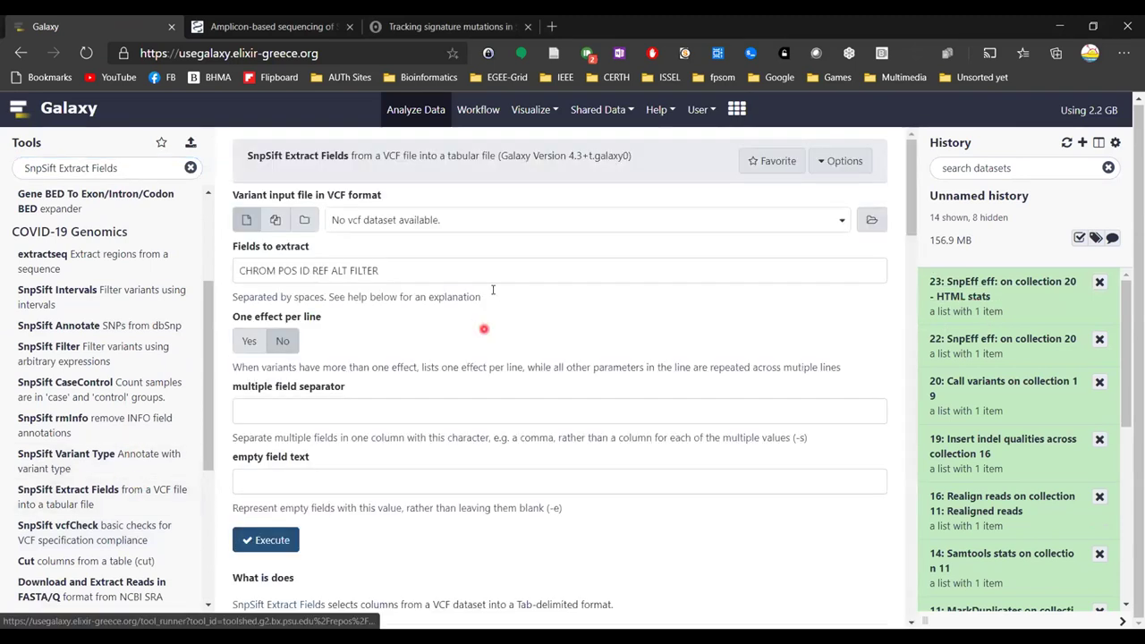
Use SnpEff eff on collection 20 as input and extract CHROM POS REF ALT QUAL DP AF SB DP4 EFF[*].IMPACT EFF[*].FUNCLASS EFF[*].EFFECT EFF[*].GENE EFF[*].CODON.
click(304, 220)
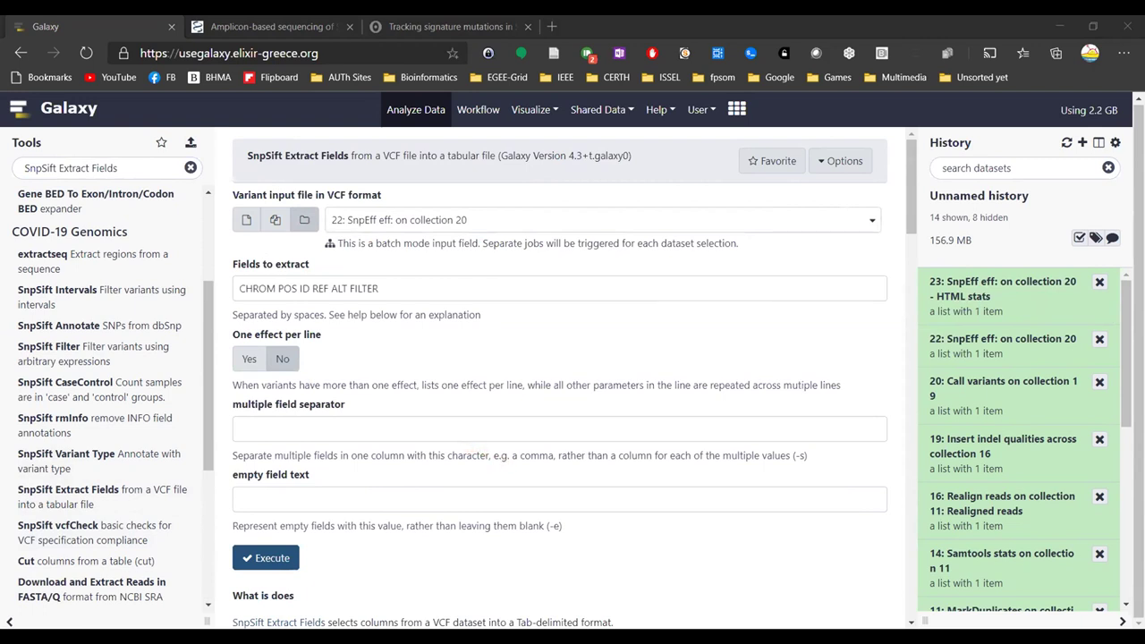
triple_click(457, 288)
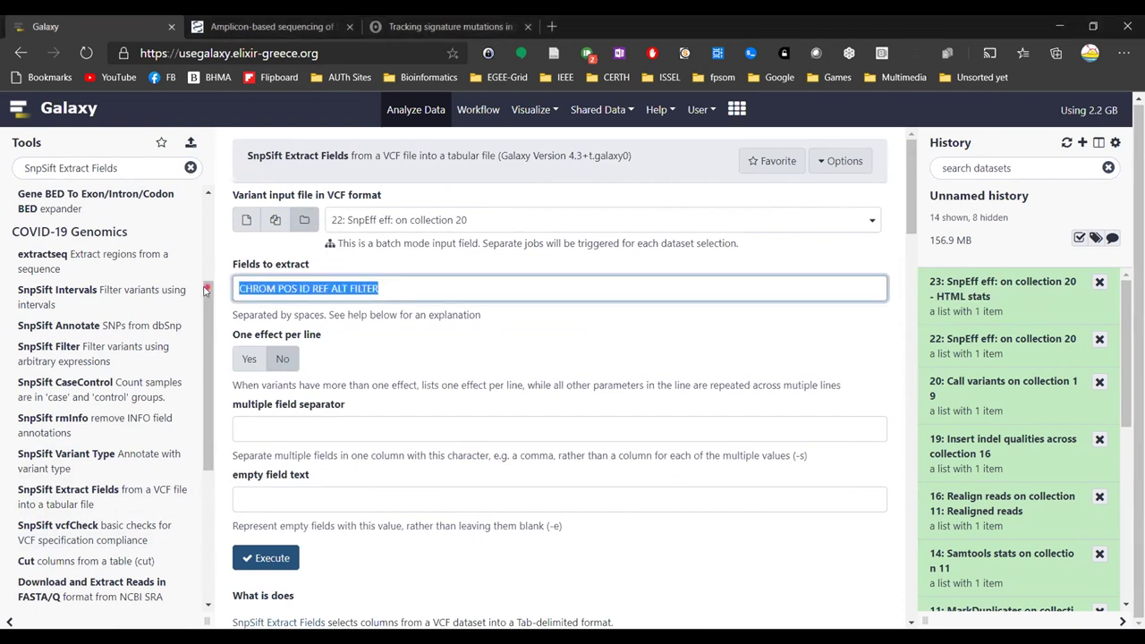
text(CHROM POS REF ALT QUAL DP AF SB DP4 EFF[*].IMPACT EFF[*].FUNCLASS EFF[*].EFFECT EFF[*].GENE EFF[*].CODON)
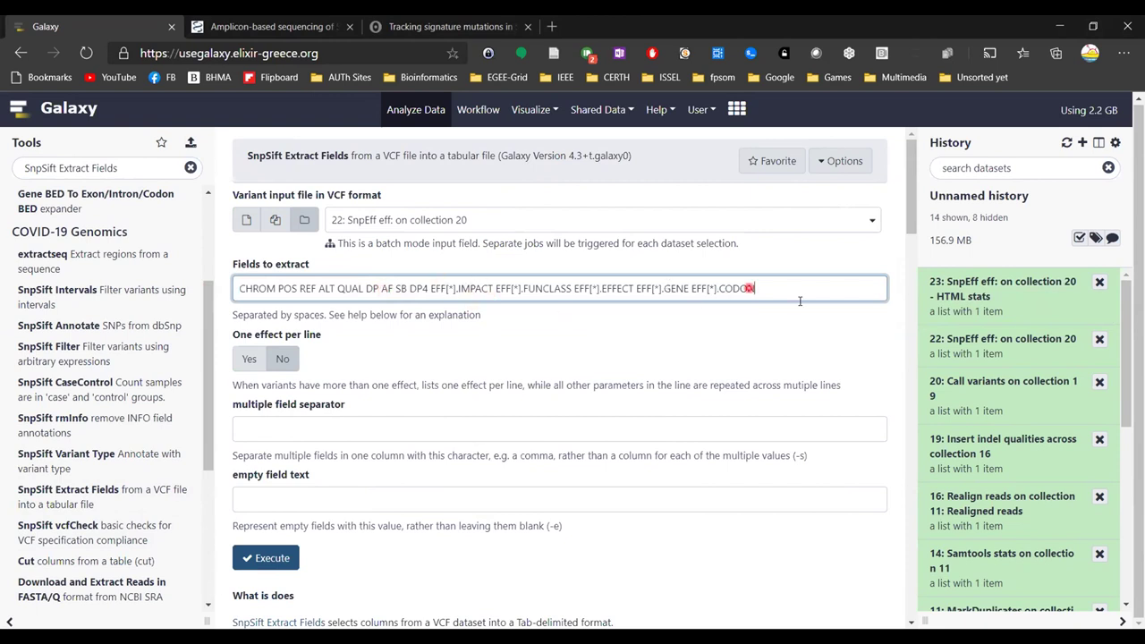
Set the multiple field separator to a comma, fill in the empty field text, and run the field extraction.
click(358, 369)
click(312, 428)
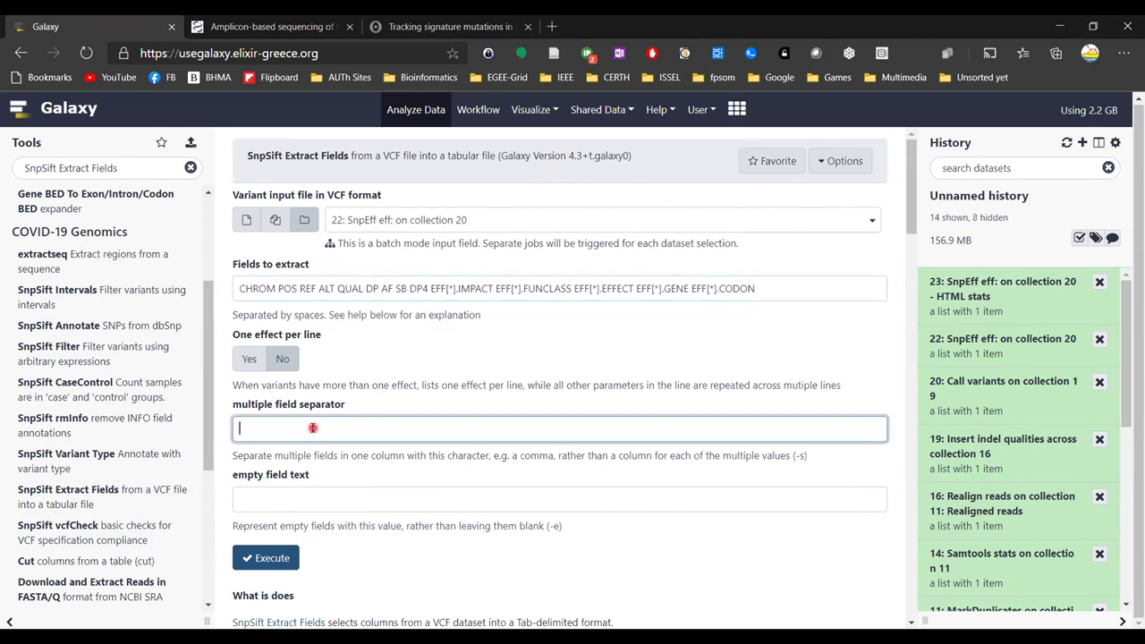
click(270, 365)
click(270, 497)
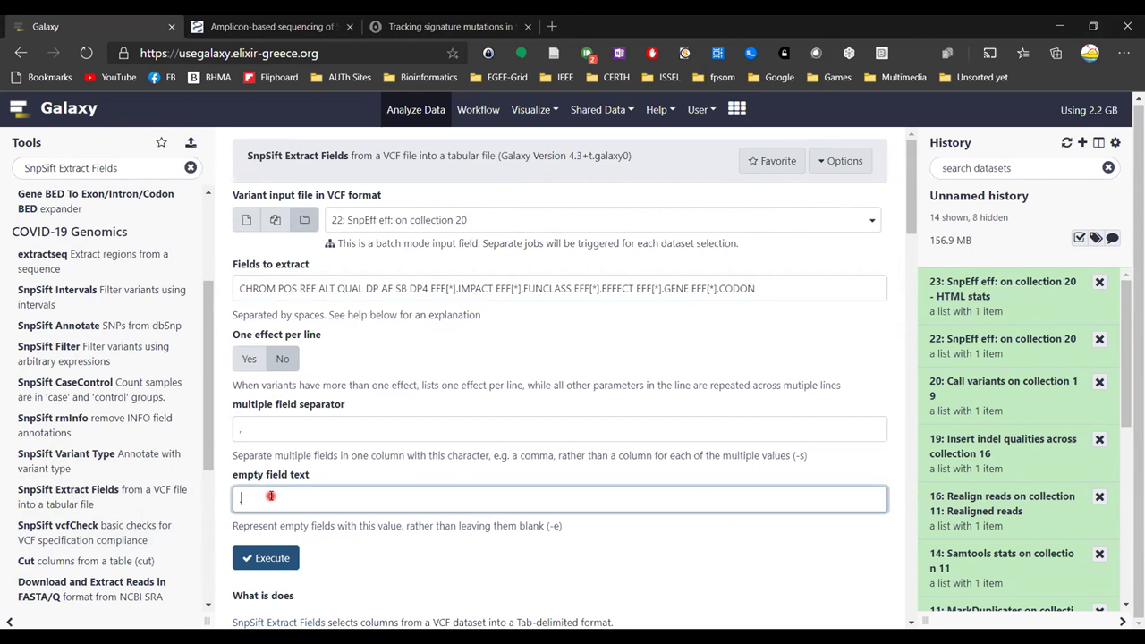
scroll(323, 503, down, 3)
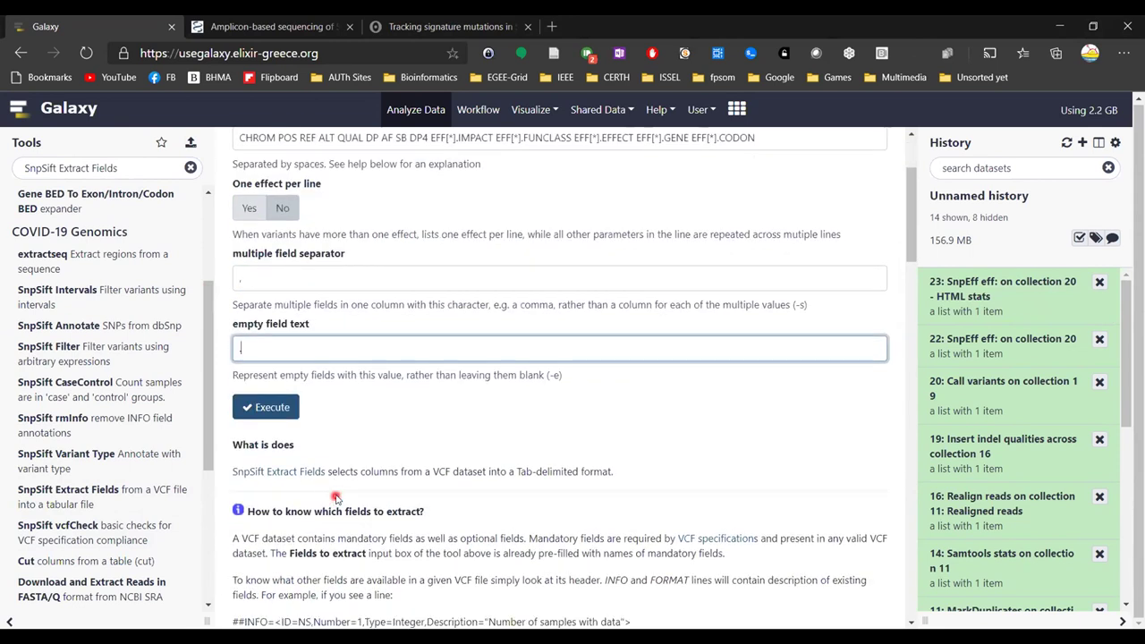
scroll(299, 429, up, 2)
click(269, 501)
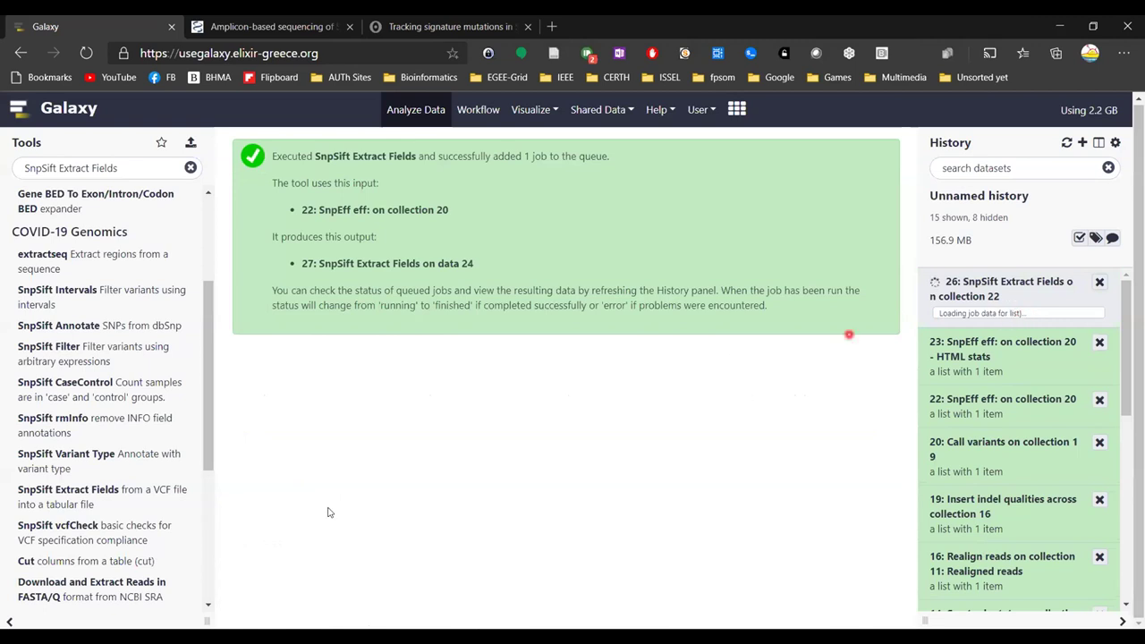
View the extracted variant table for SRR11772204 from the SnpSift Extract Fields collection and return to the full history.
click(746, 491)
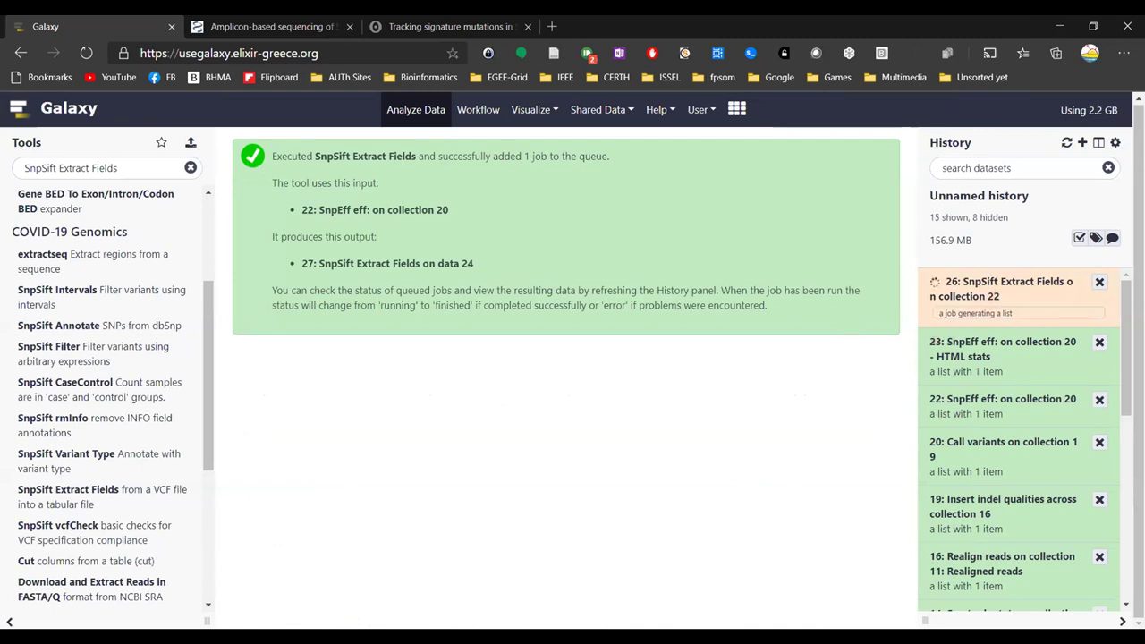
click(974, 298)
click(966, 278)
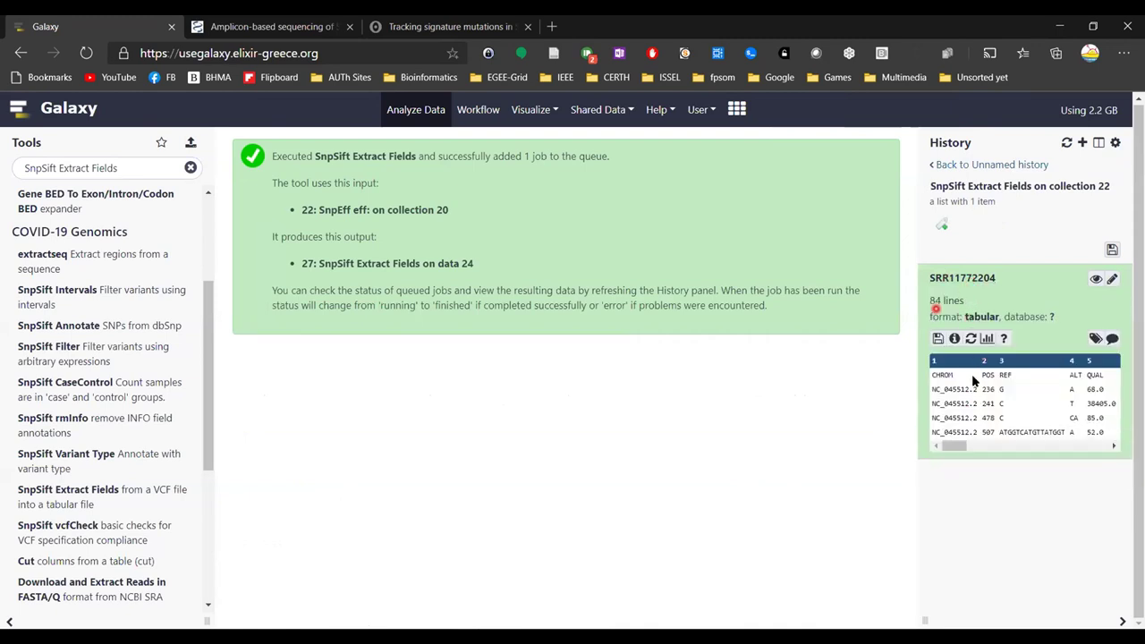
click(1097, 279)
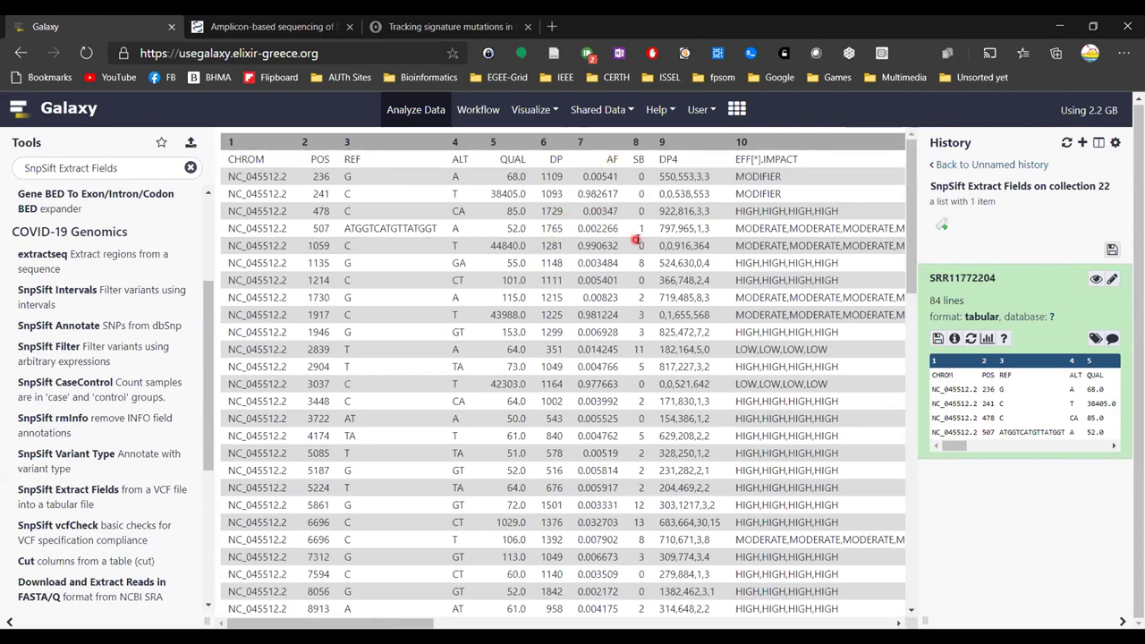
click(966, 164)
Search for the Filter tool for data on any column and use the SnpSift Extract Fields on collection 22 collection as input.
triple_click(106, 168)
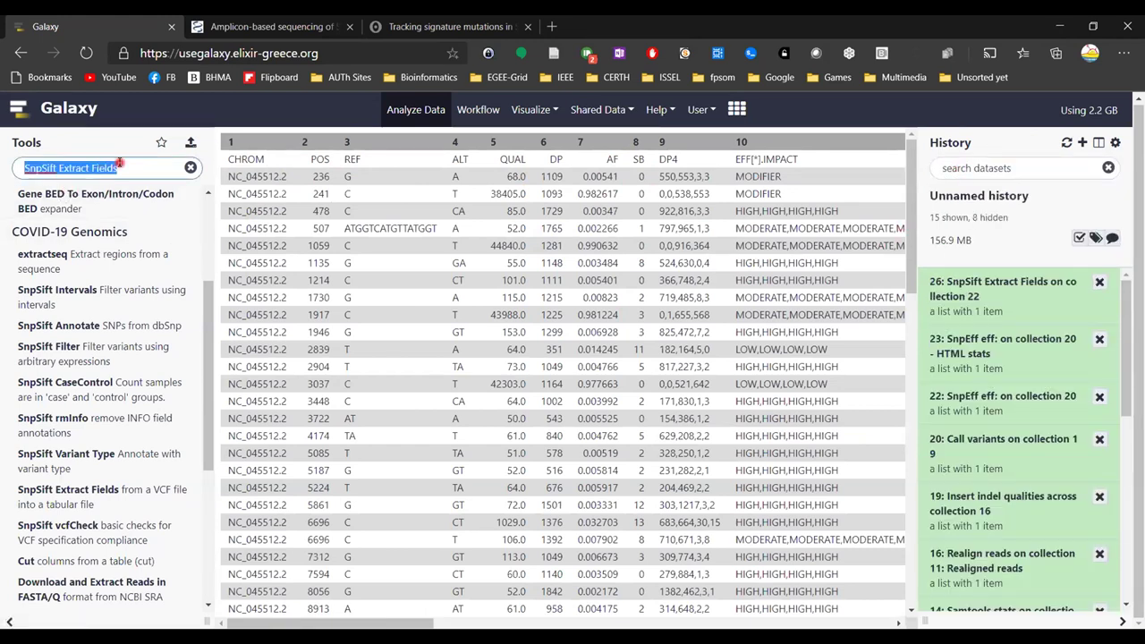
text(filter)
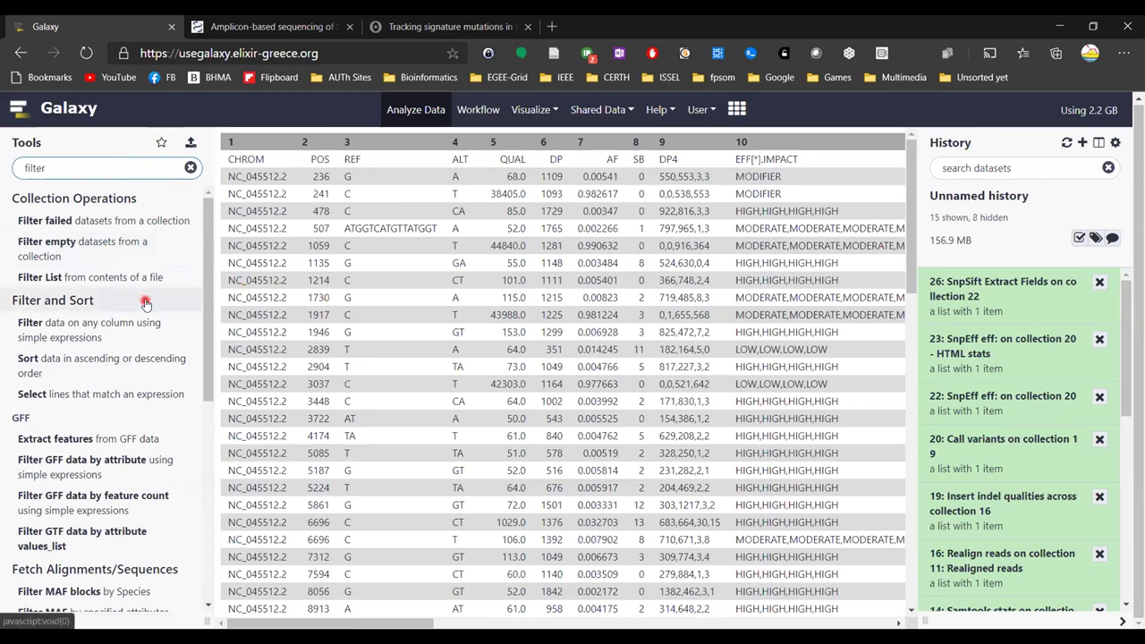
click(82, 338)
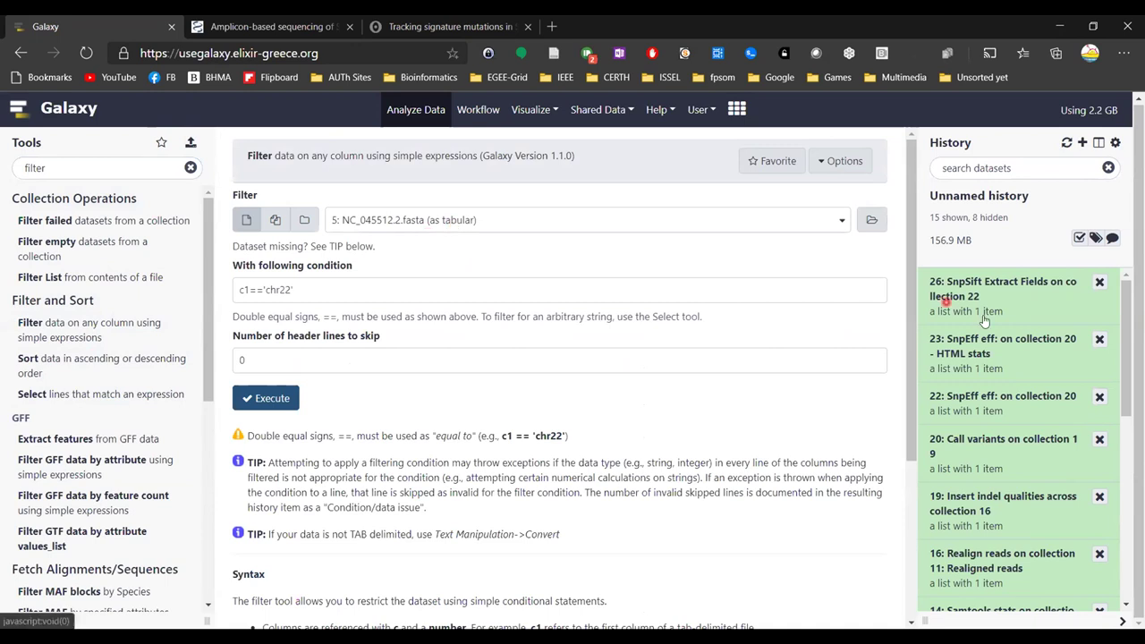
click(307, 221)
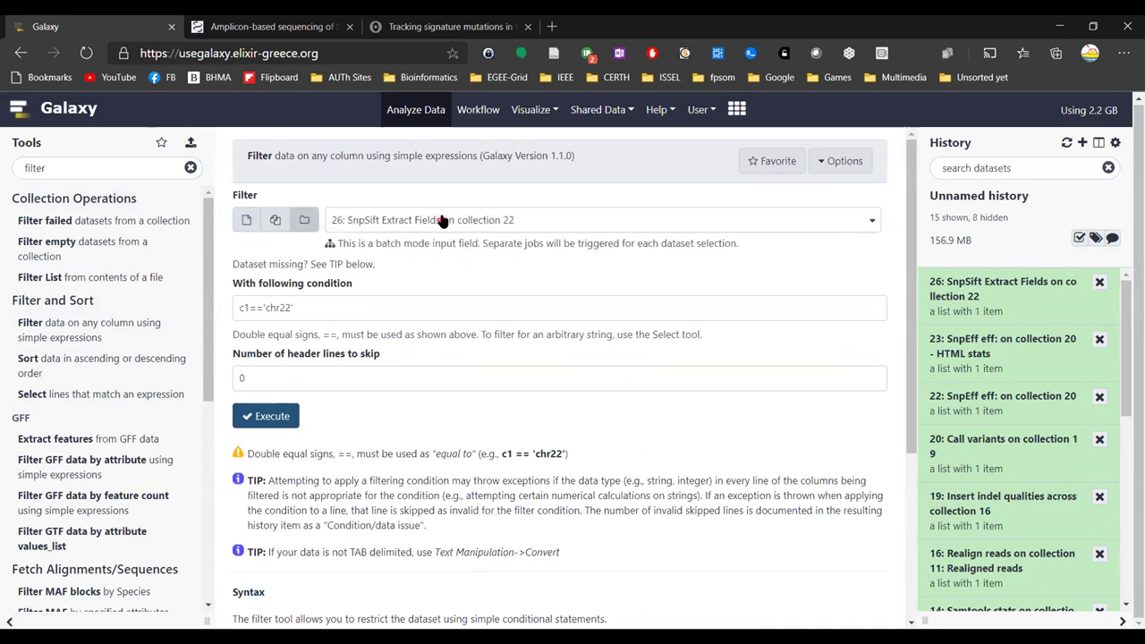
click(443, 219)
click(486, 270)
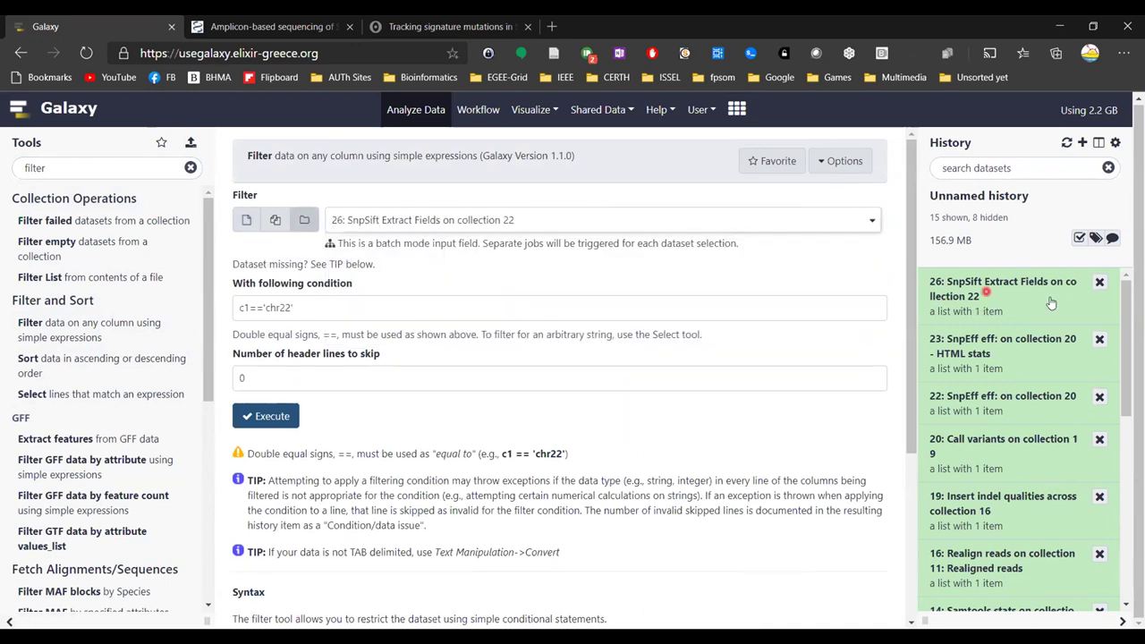
Check the AF column's number in the SRR11772204 preview and run Filter with the condition c7>=0.9.
click(977, 298)
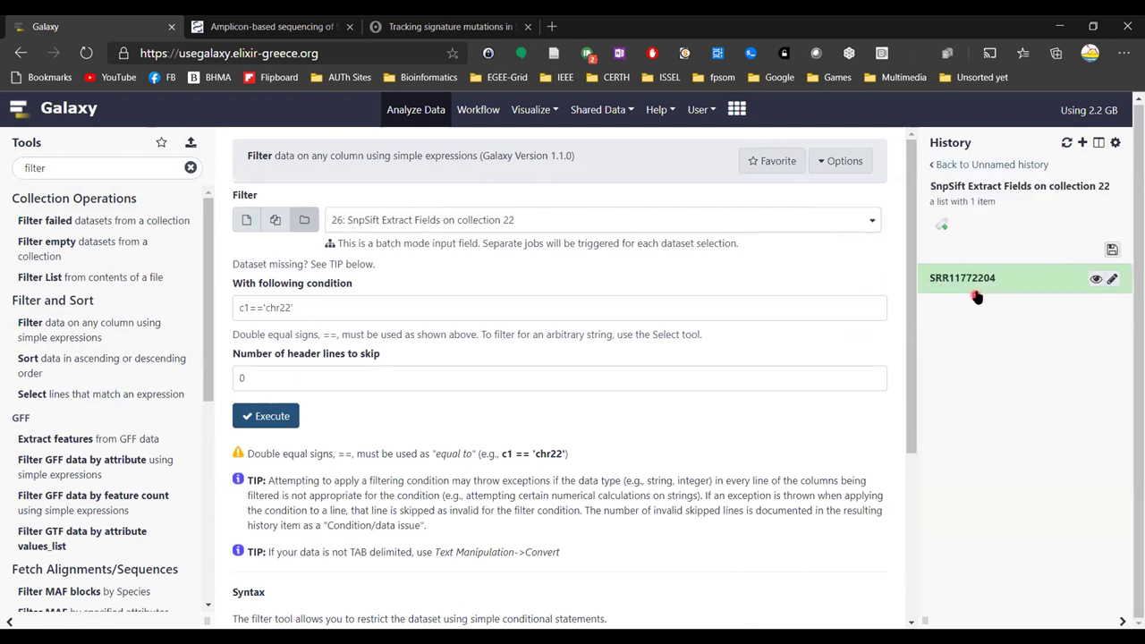
click(978, 281)
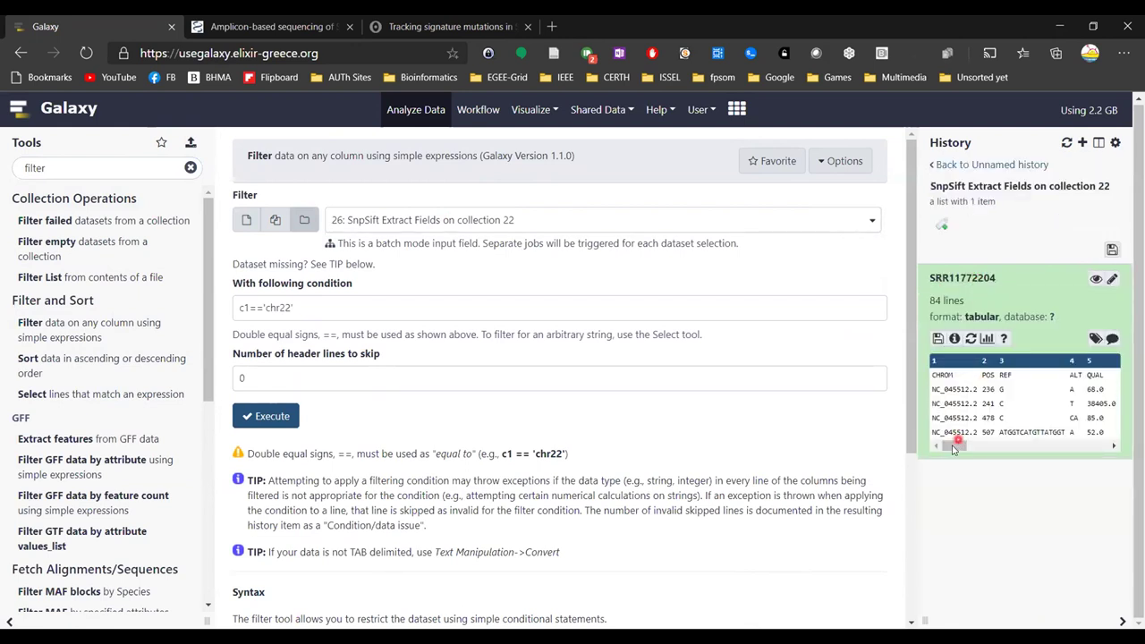
drag(953, 448, 967, 447)
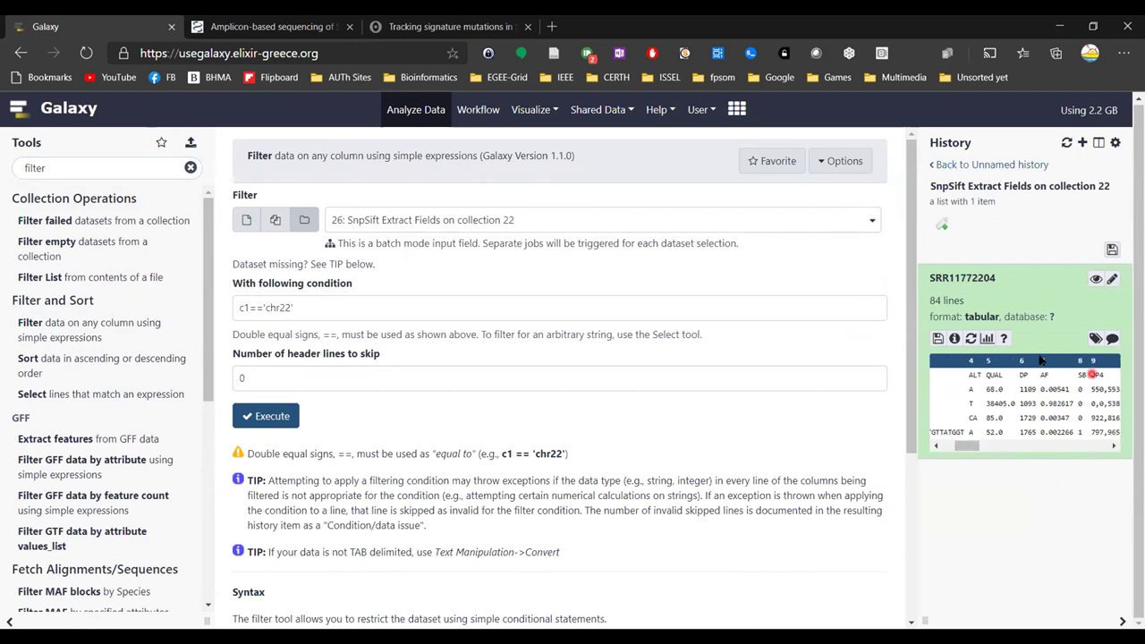
click(248, 307)
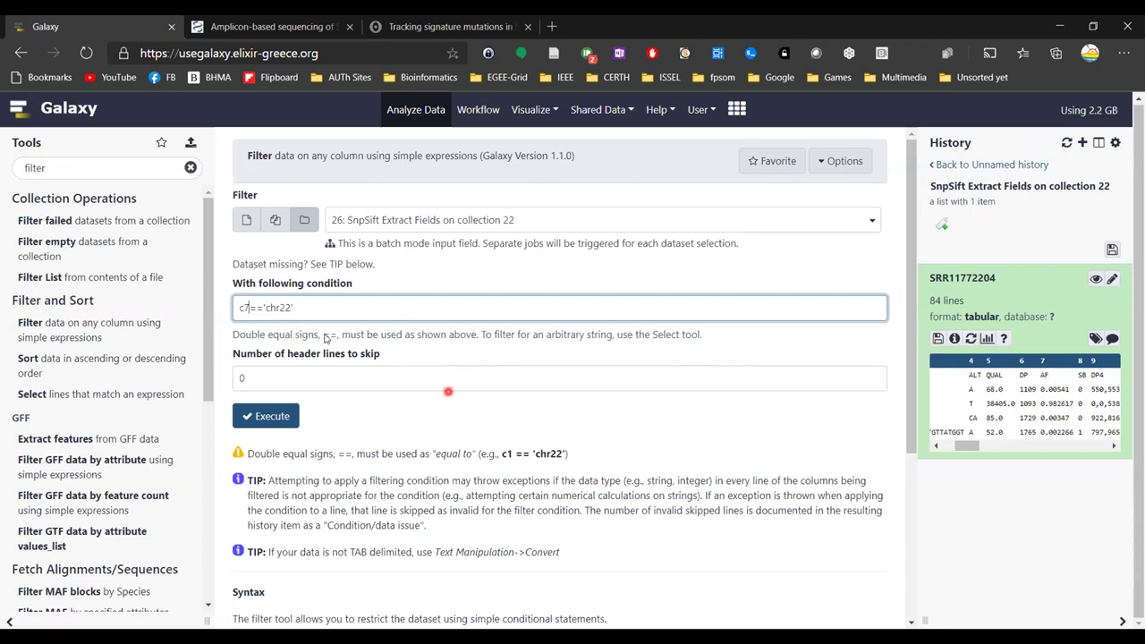
drag(263, 307, 306, 305)
text(0.9)
click(1091, 377)
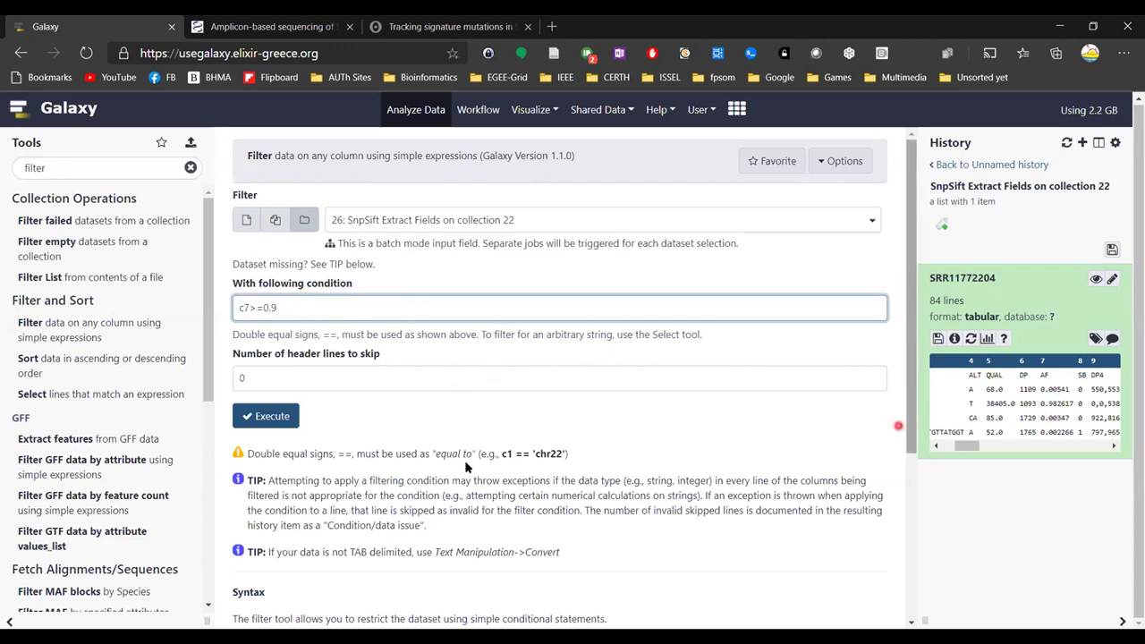
click(270, 416)
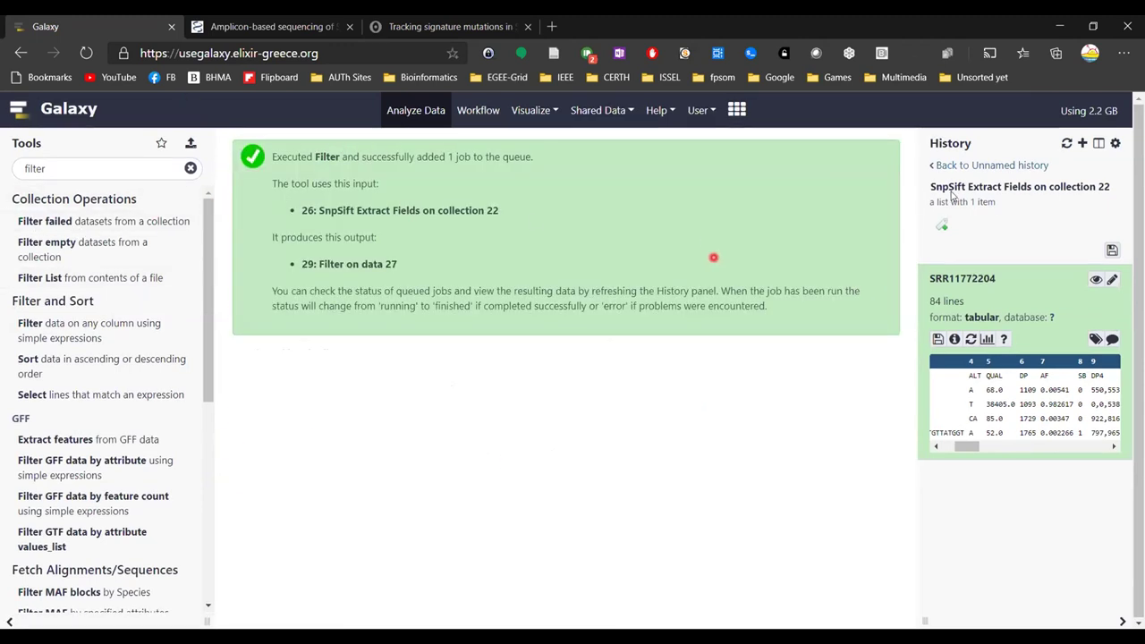
click(978, 166)
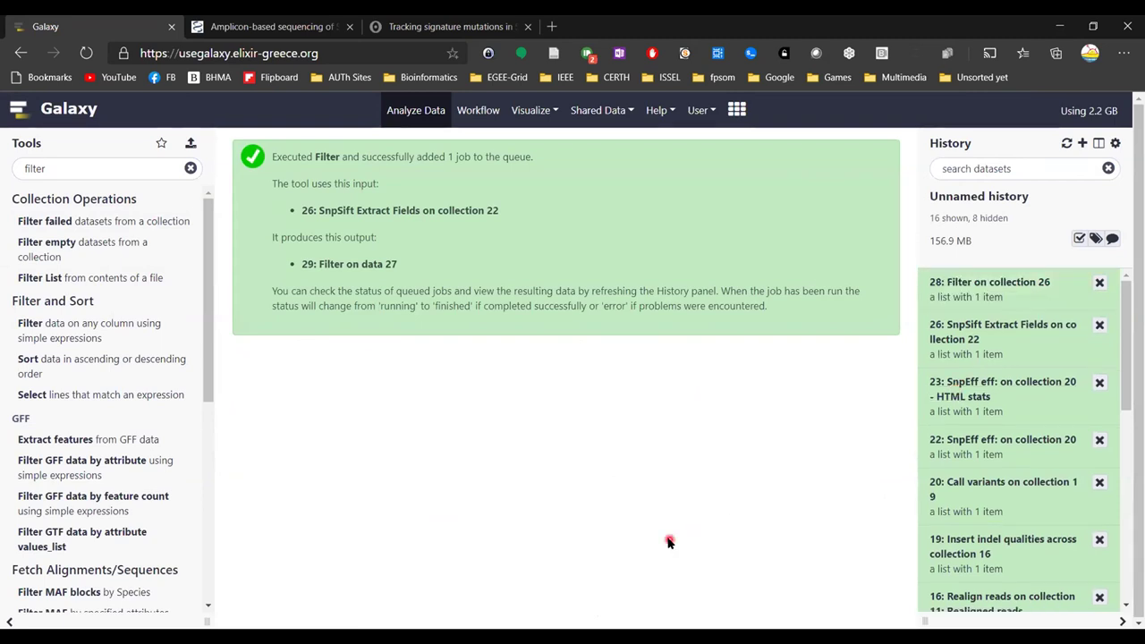
Search the tools for multiqc, review the history's outputs, and open MultiQC.
drag(59, 168, 10, 167)
text(multiqc)
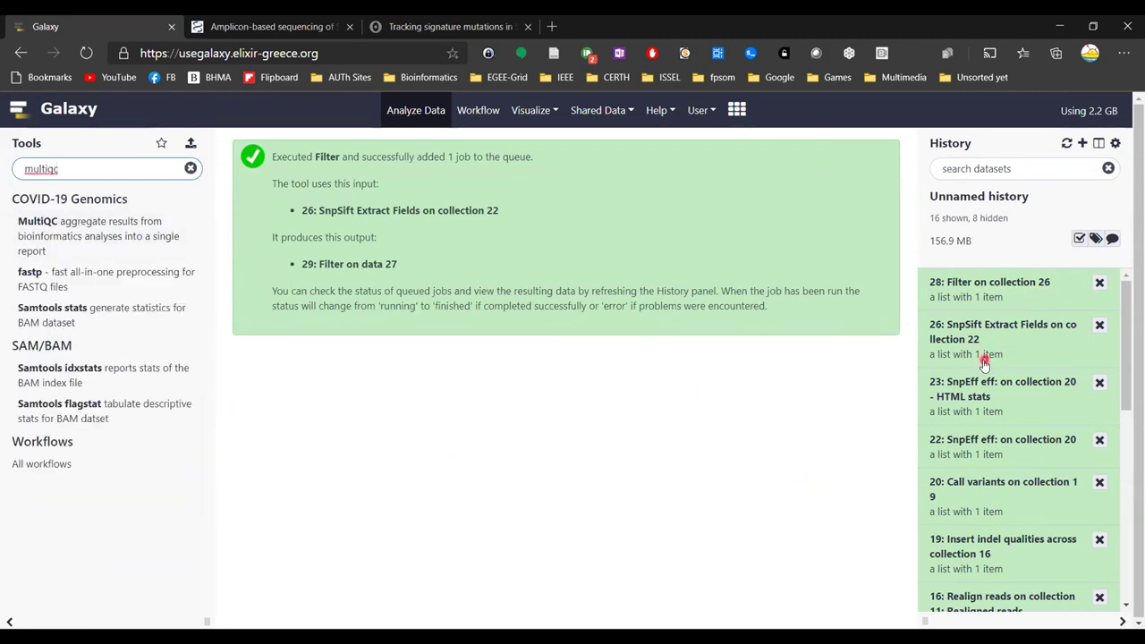
scroll(993, 367, down, 4)
scroll(1006, 465, down, 3)
scroll(1002, 506, up, 8)
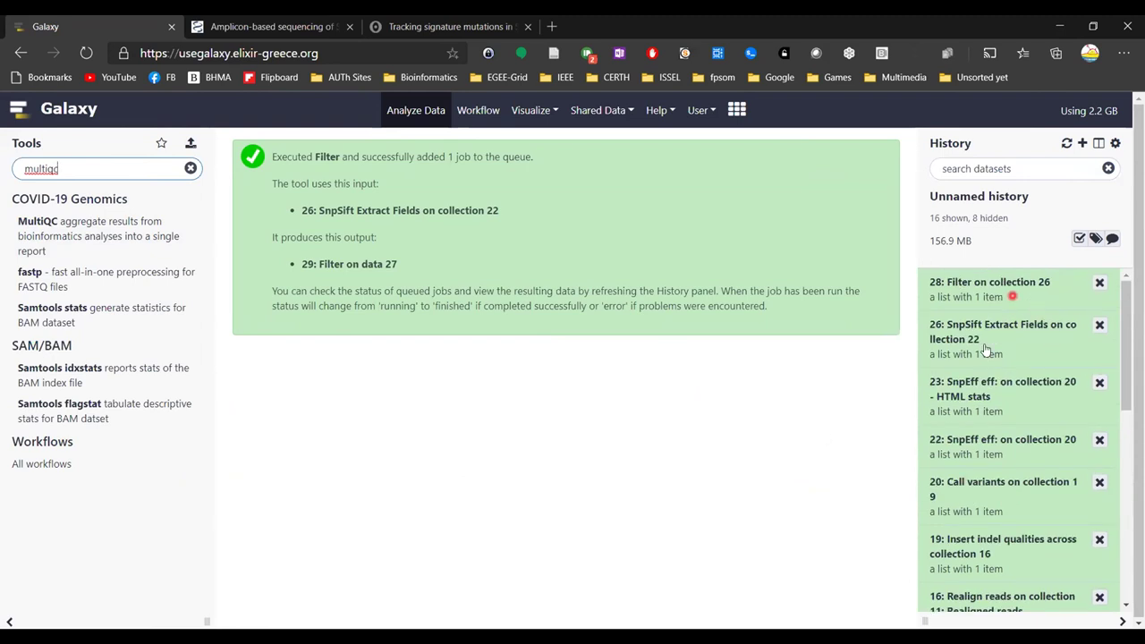
click(96, 228)
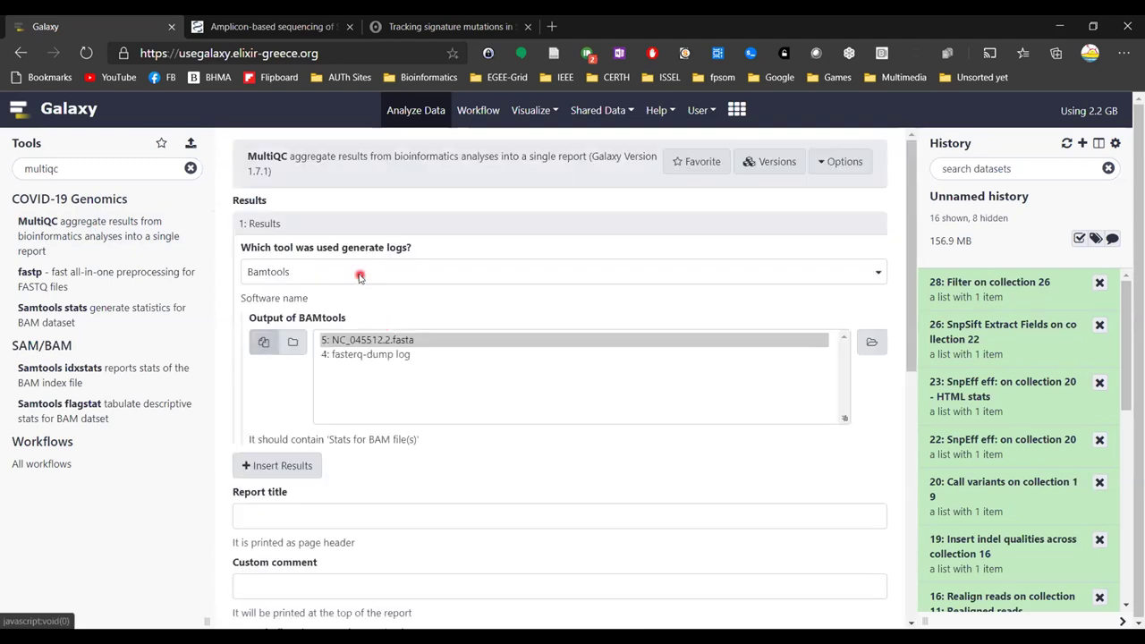
Set the first MultiQC results entry to Samtools stats output, using the Samtools stats on collection 11 collection.
click(358, 278)
text(sam)
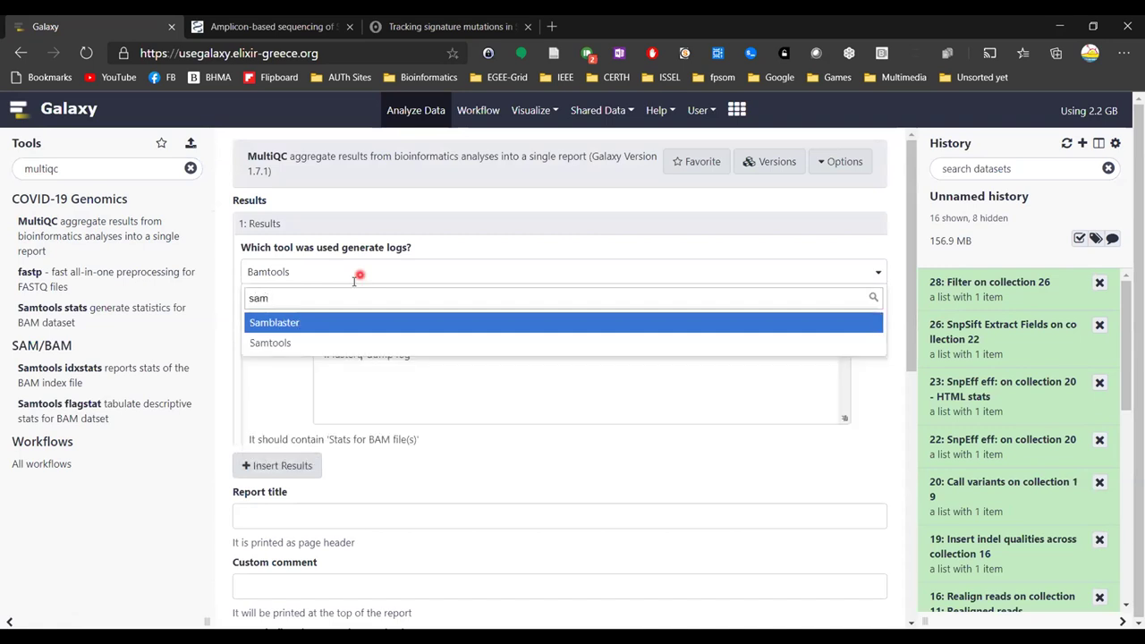
click(328, 341)
click(367, 394)
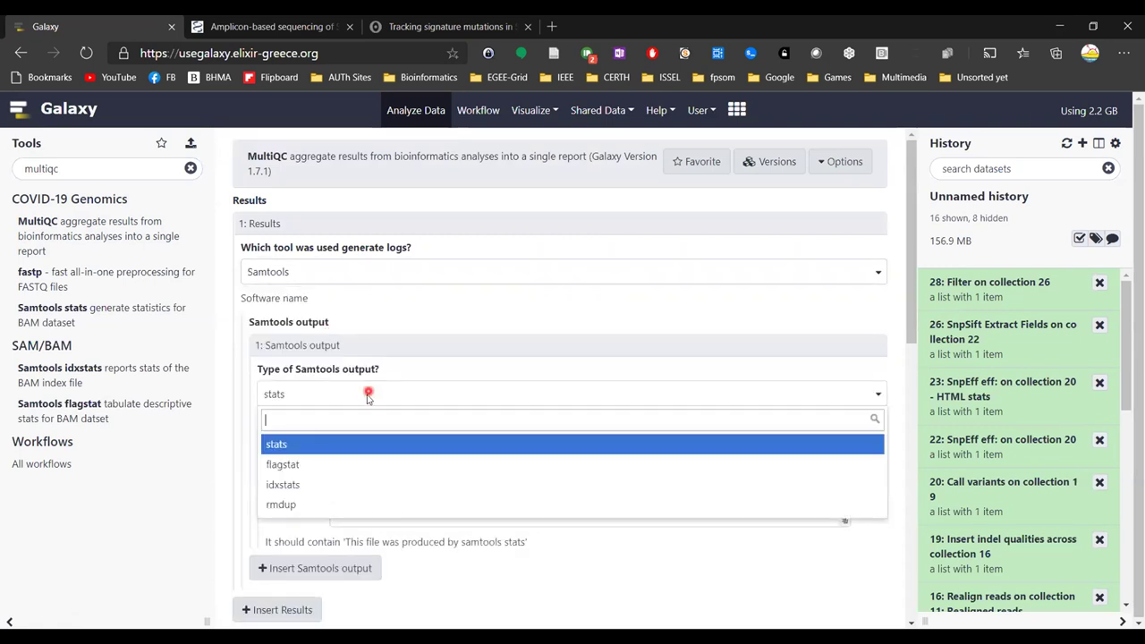
click(310, 444)
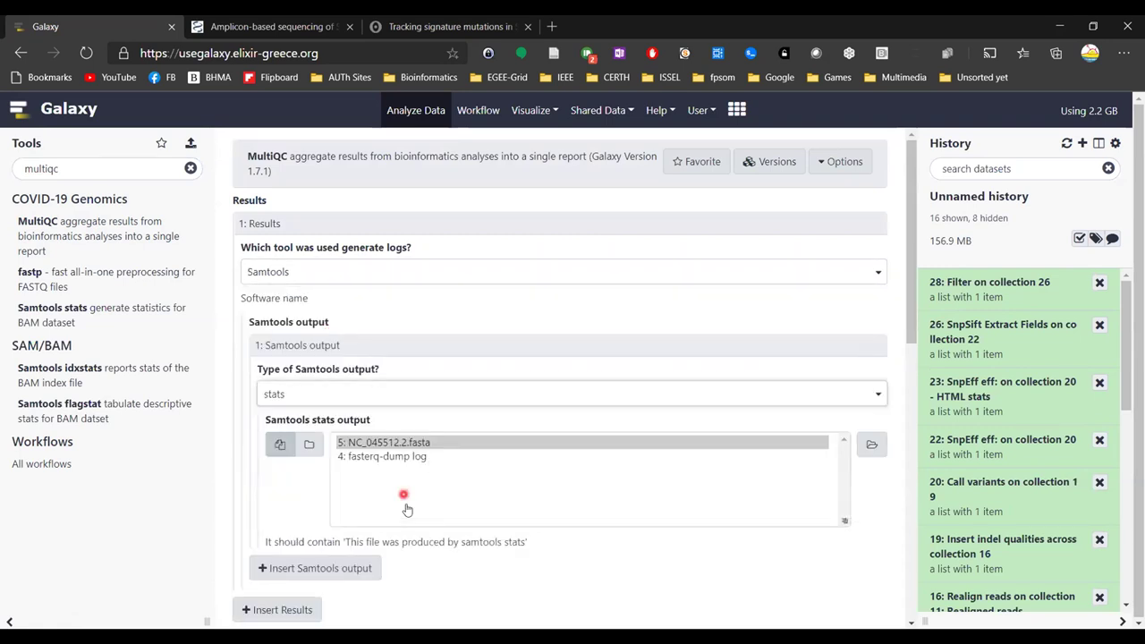
click(309, 444)
scroll(442, 475, down, 1)
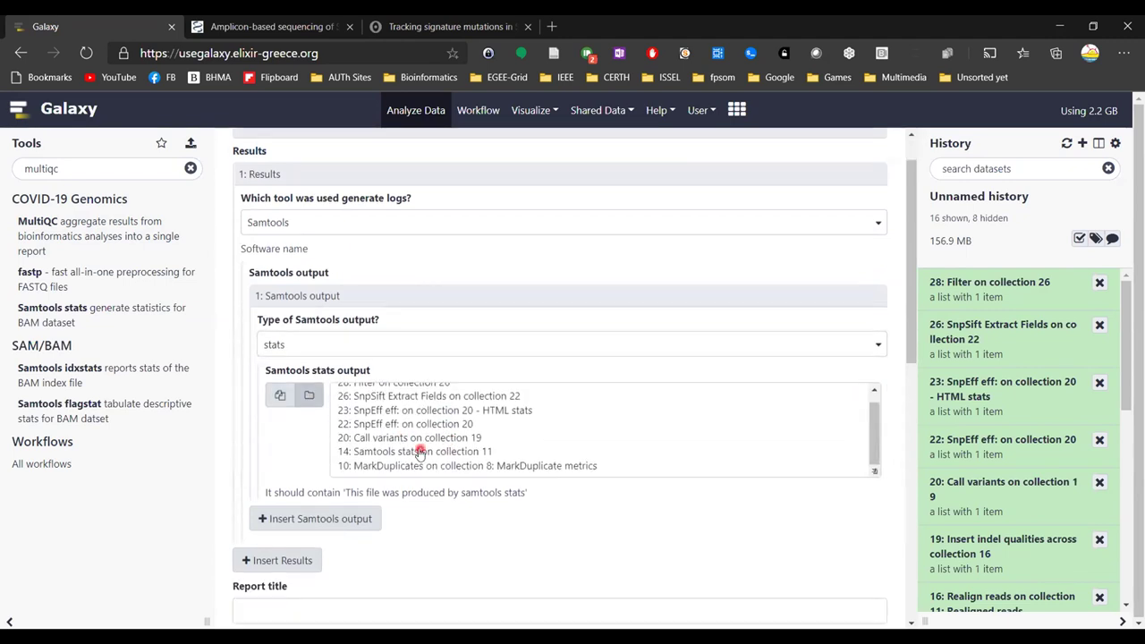
click(420, 454)
Insert a second results entry for Picard with the Markdups output type, using MarkDuplicates on collection 8: MarkDuplicate metrics.
click(290, 562)
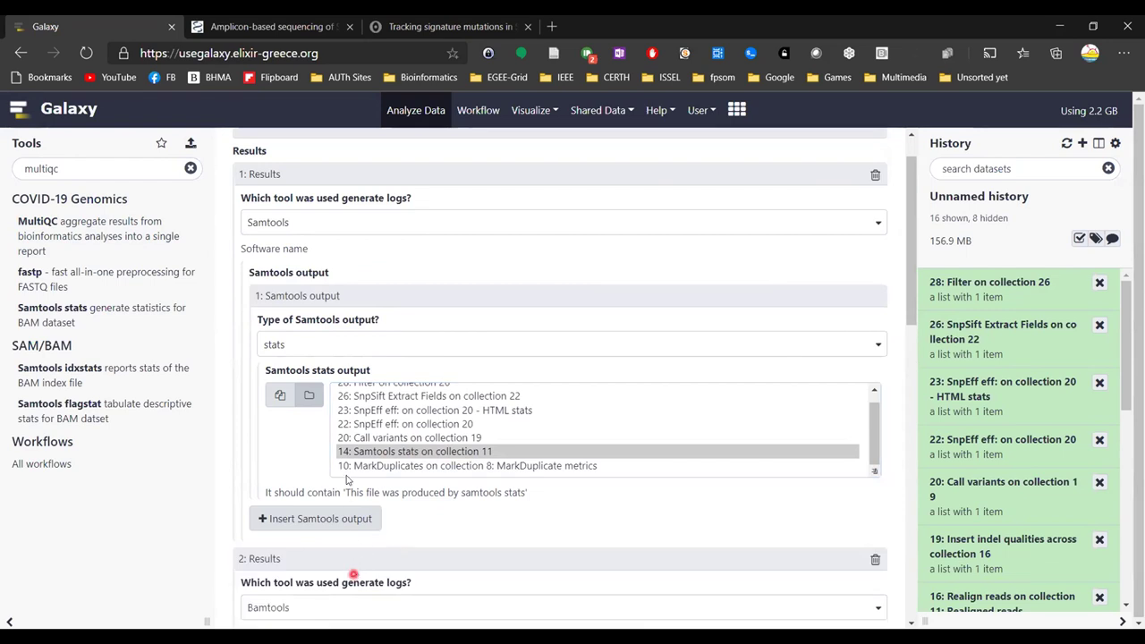
scroll(347, 480, down, 2)
click(333, 428)
text(picar)
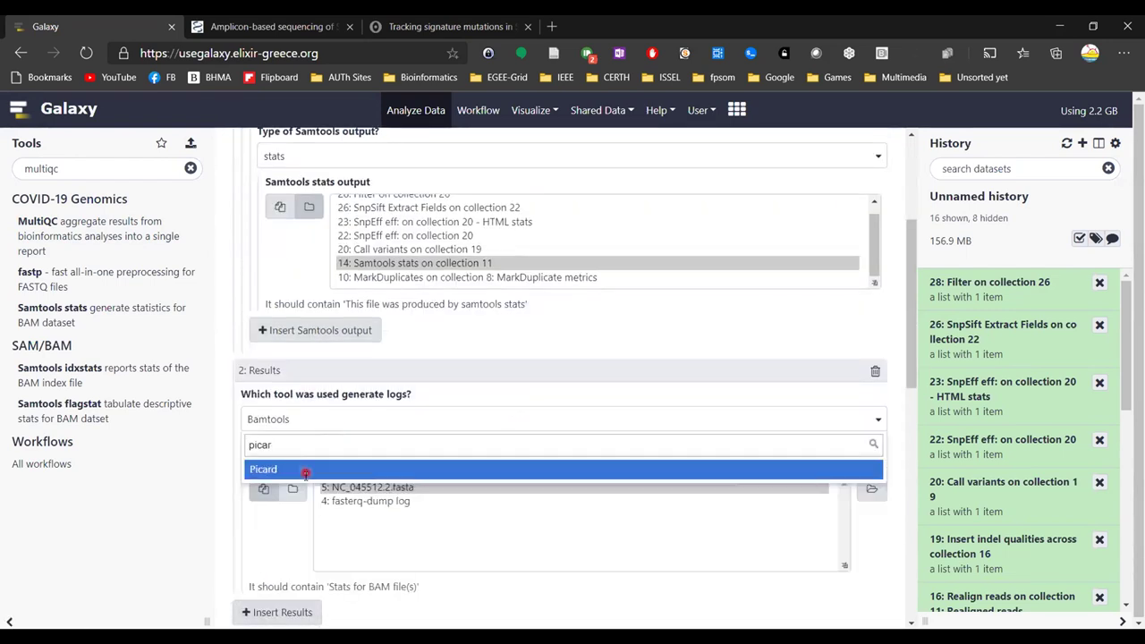
click(305, 470)
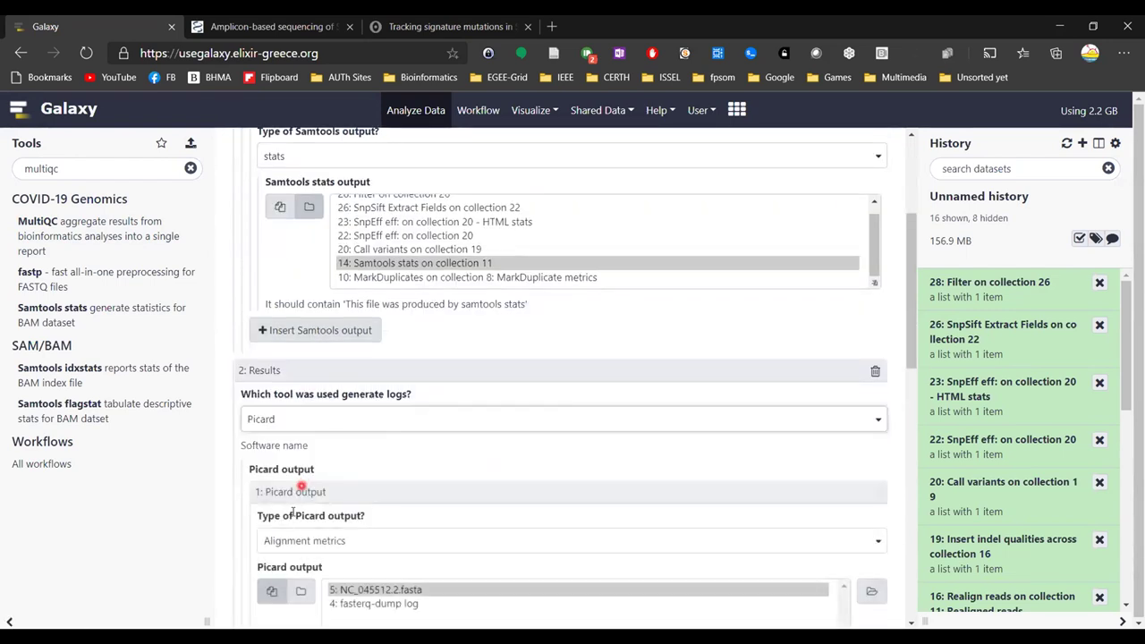
scroll(338, 319, down, 2)
click(338, 315)
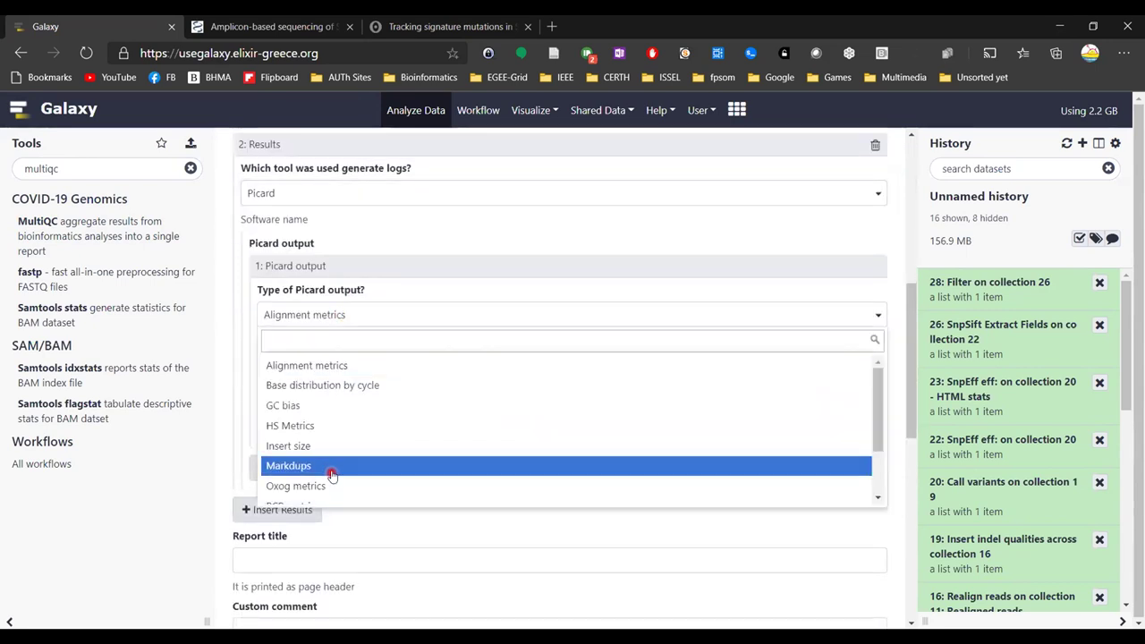
click(332, 462)
click(302, 365)
click(435, 442)
click(398, 492)
Insert a third results entry for SnpEff using the SnpEff eff: on collection 20 collection, and run MultiQC.
scroll(394, 492, down, 1)
scroll(289, 398, down, 1)
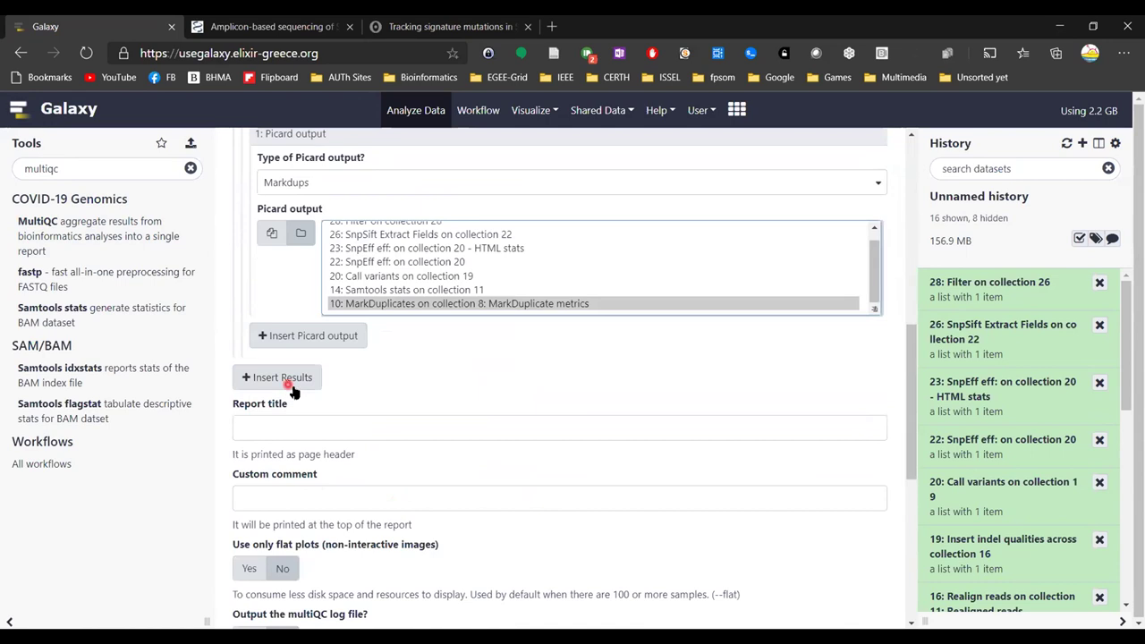
click(350, 421)
text(snp)
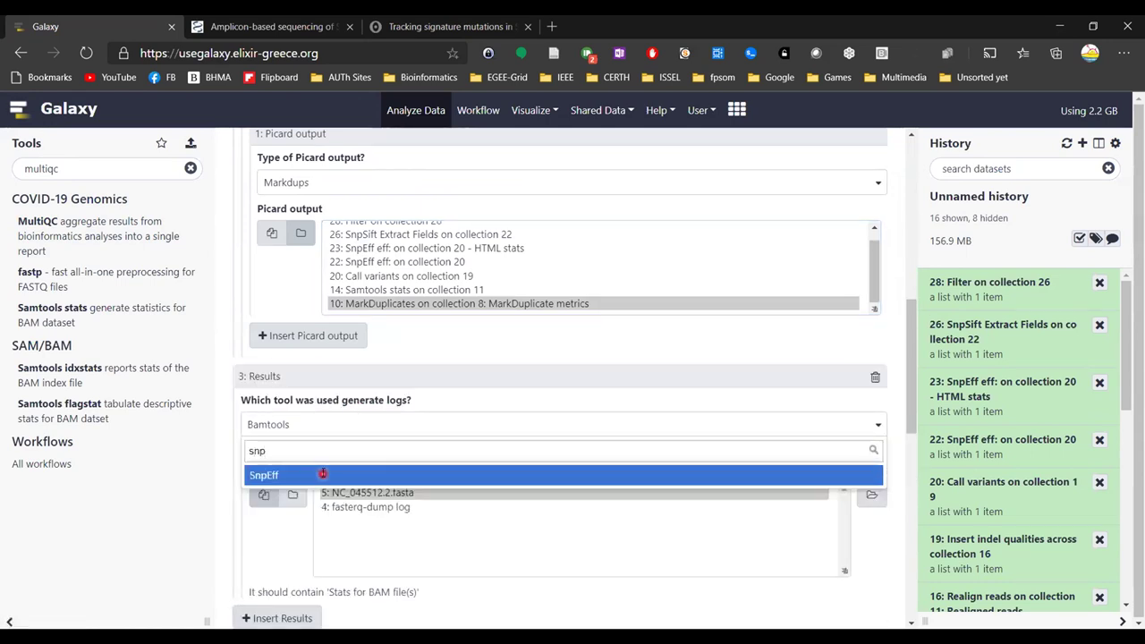
click(320, 475)
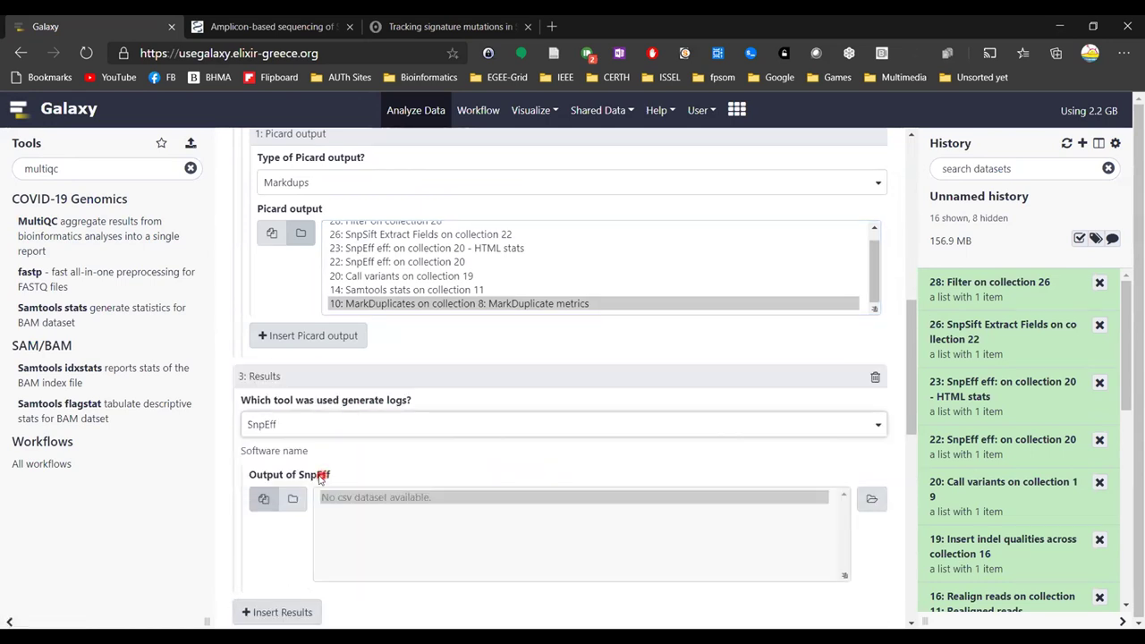
click(296, 499)
scroll(412, 510, down, 1)
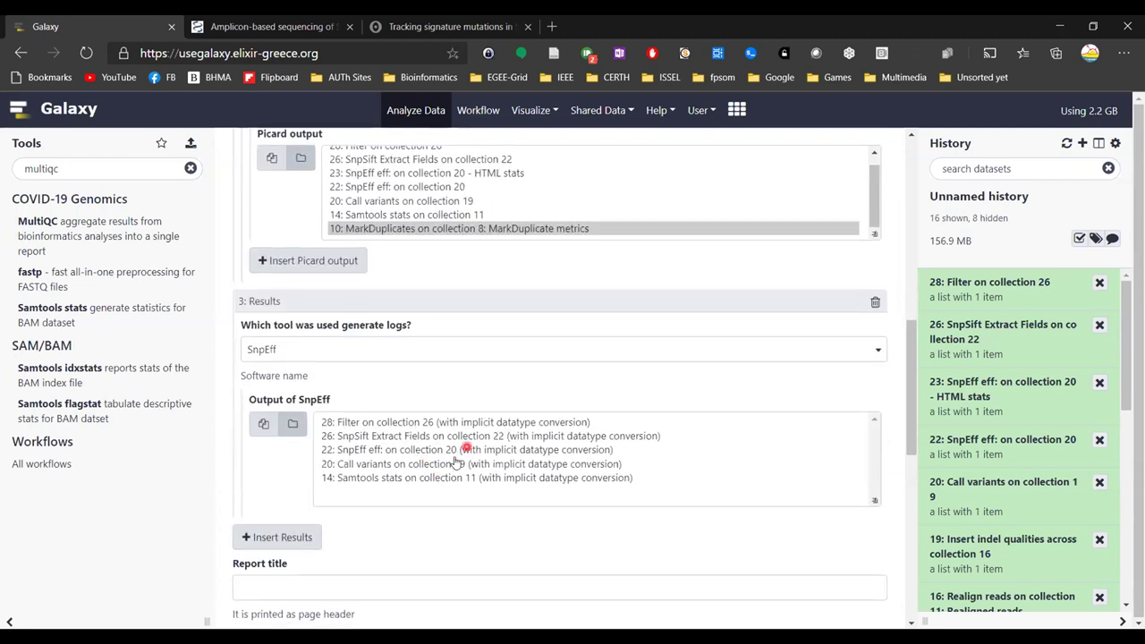
click(404, 450)
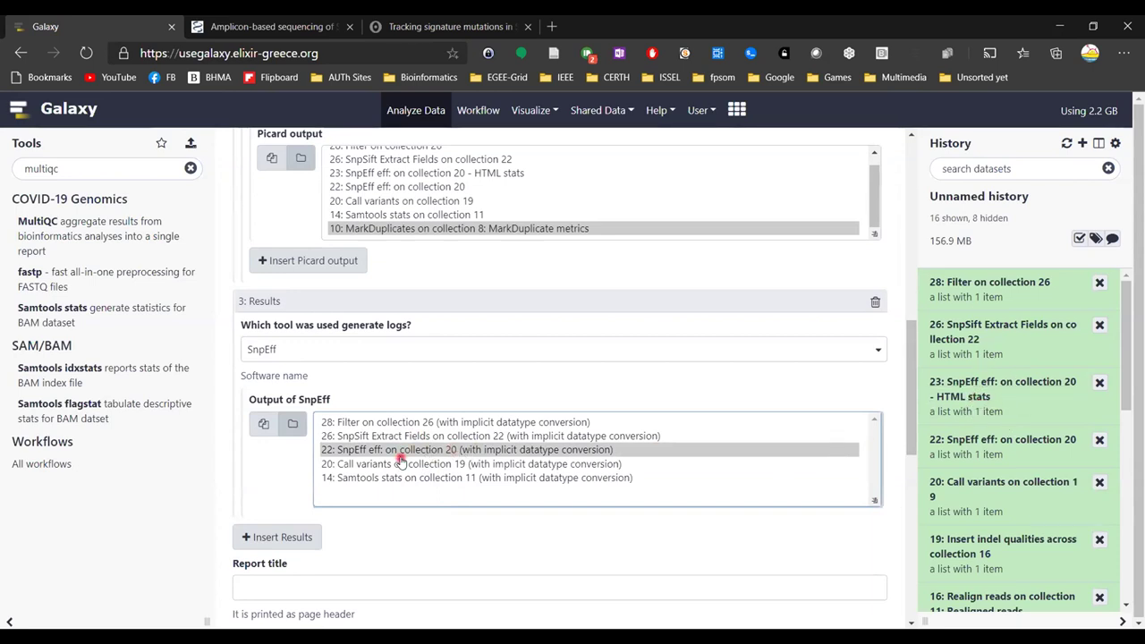
scroll(399, 462, down, 2)
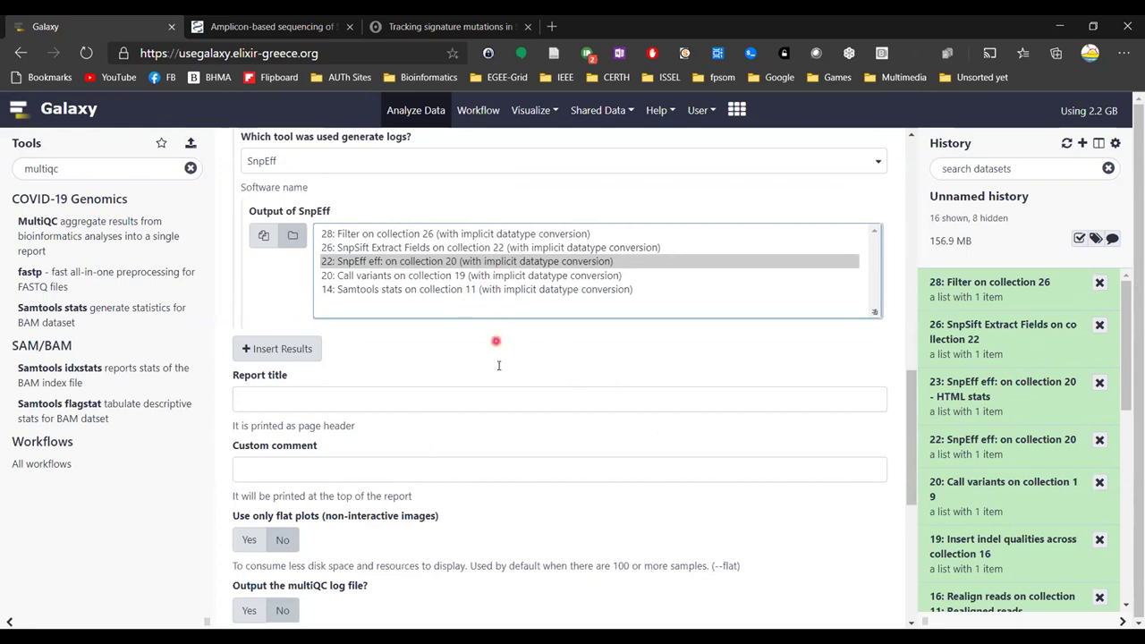
scroll(452, 458, down, 3)
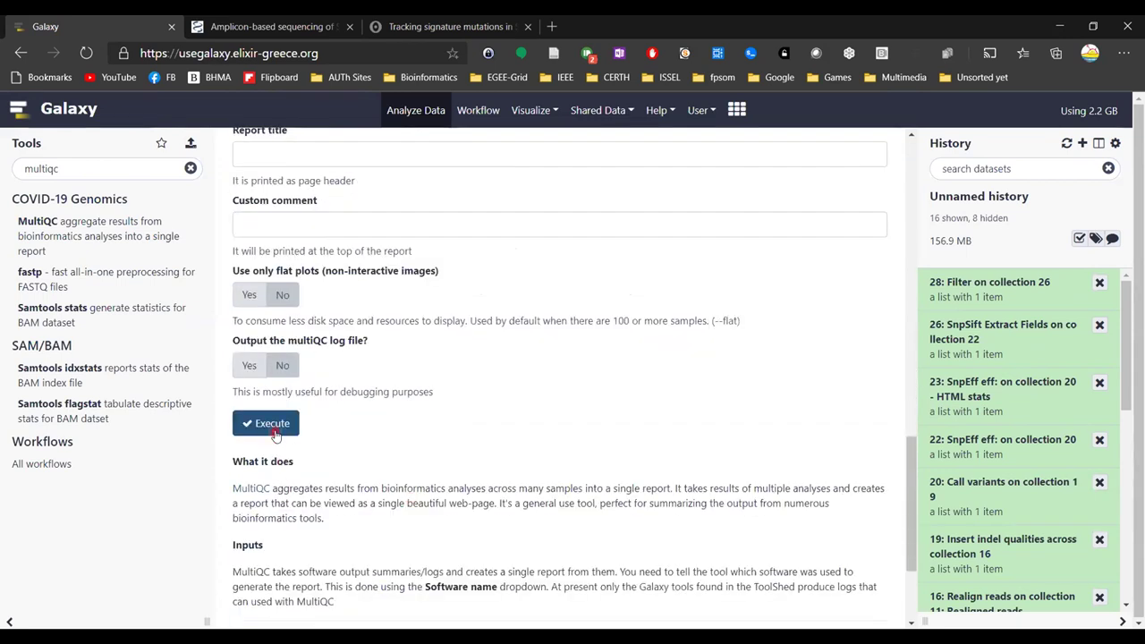
click(274, 435)
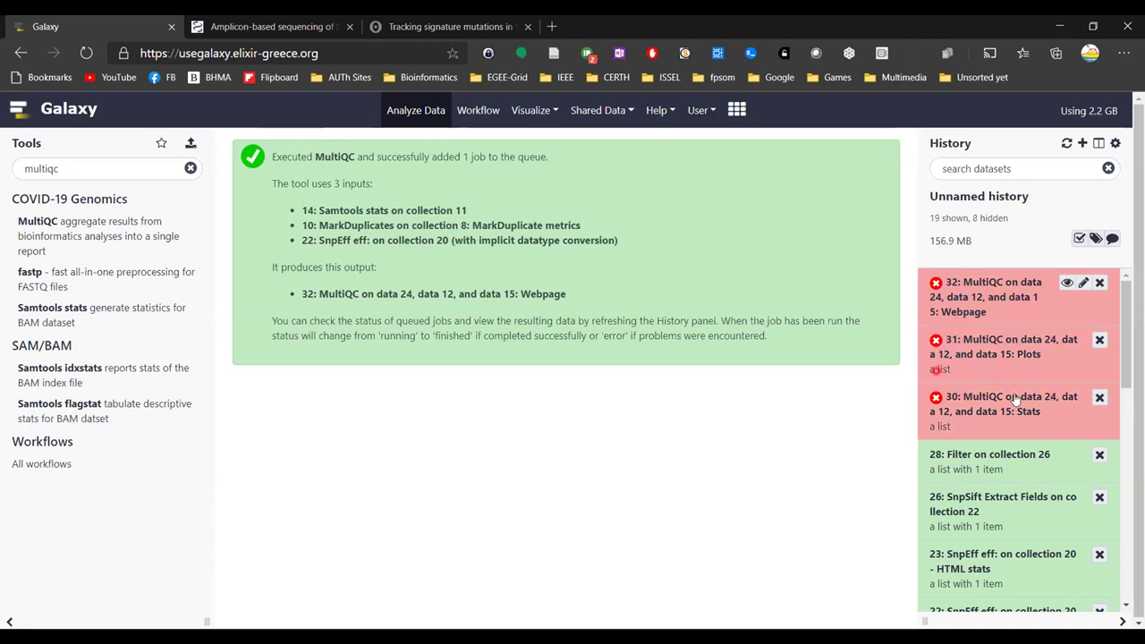
Copy the MultiQC outputs from the Test history into the current history and view the copied Webpage dataset.
click(1099, 143)
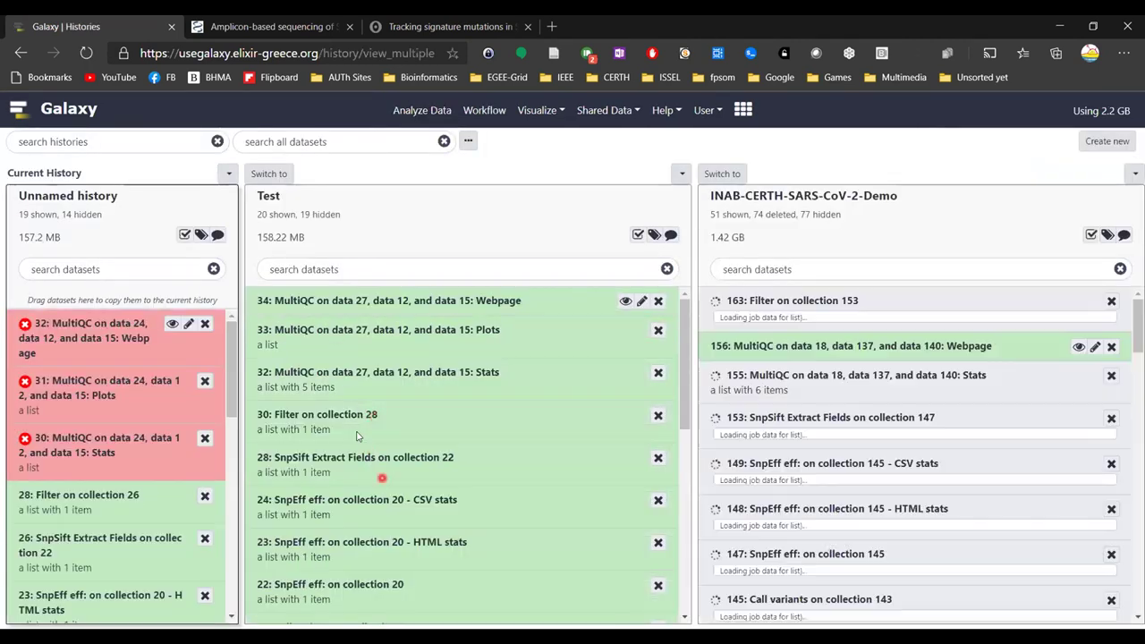
drag(341, 305, 258, 301)
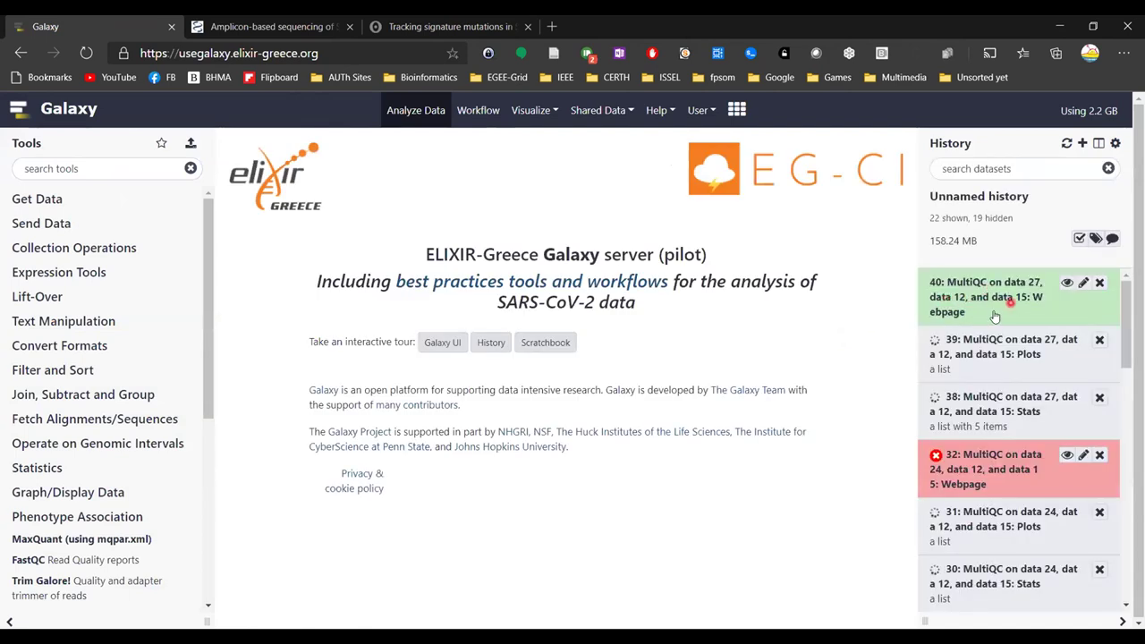
click(1065, 284)
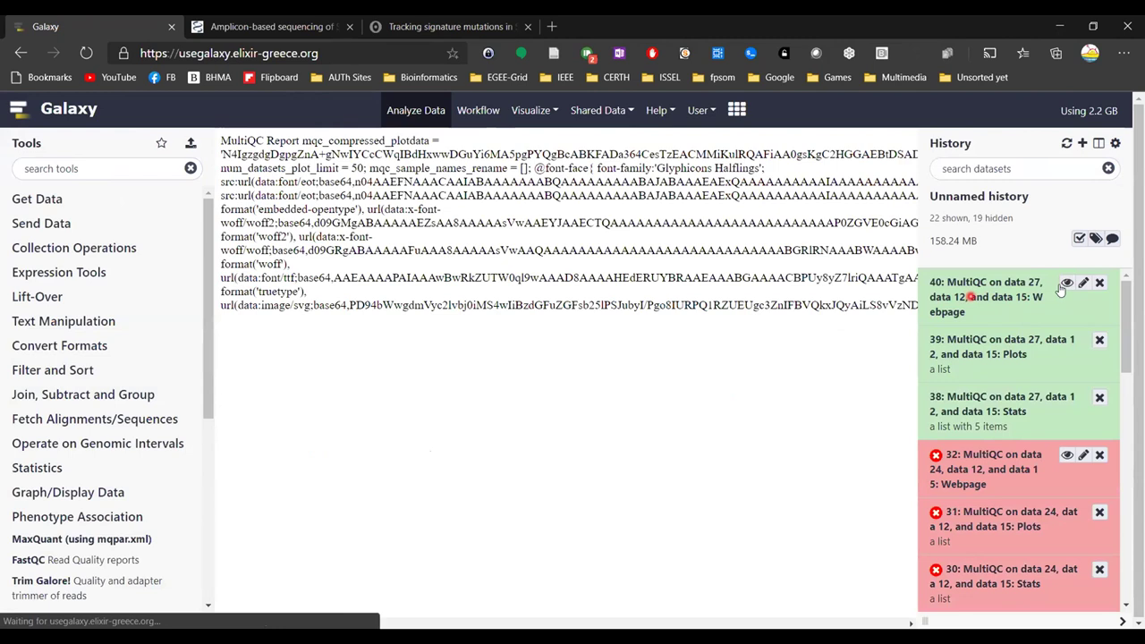
click(1065, 284)
Download the MultiQC Webpage dataset, open its HTML report in the browser, and maximize the window.
click(987, 286)
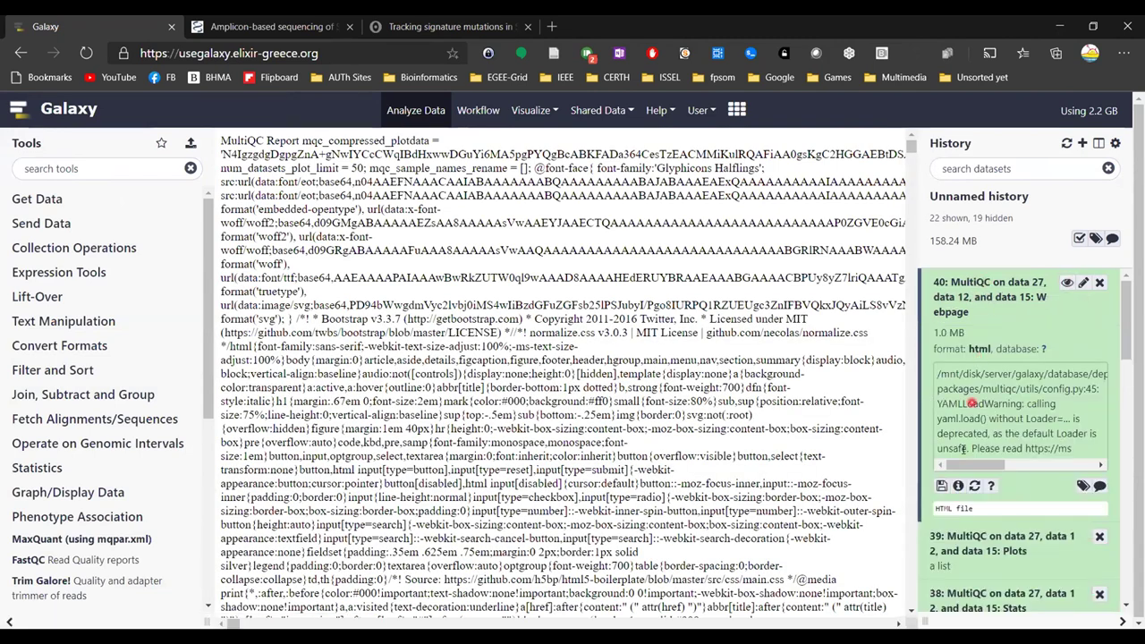
click(940, 486)
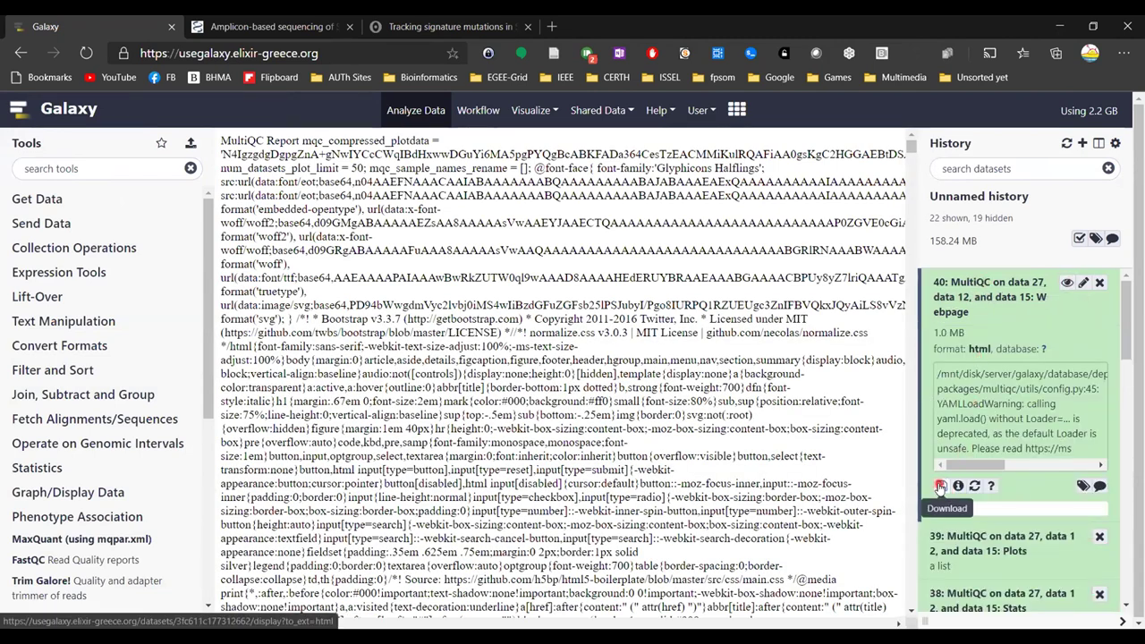
click(238, 615)
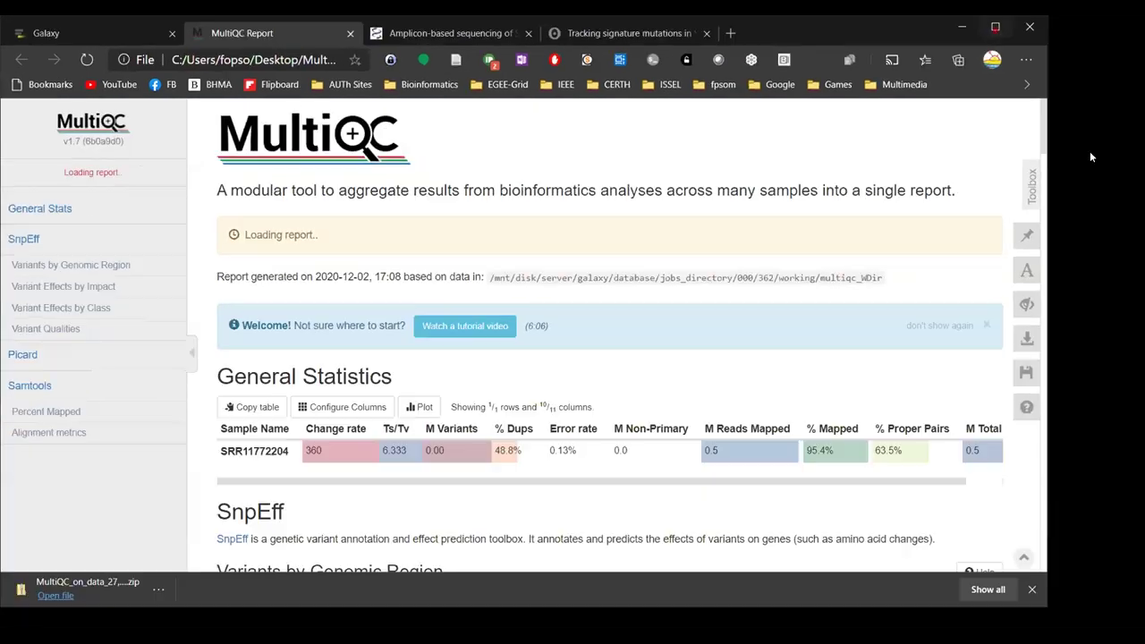
key(super+Up)
Examine the report's General Statistics, the Samtools percent mapped and alignment metrics, and the Picard Mark Duplicates plot.
click(467, 435)
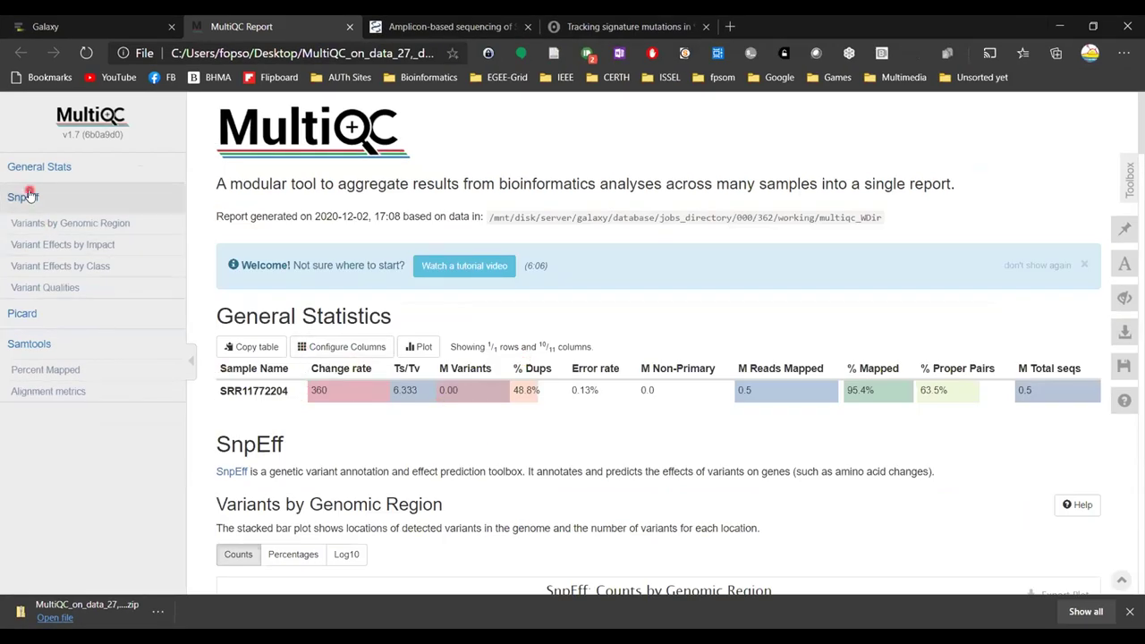
click(20, 264)
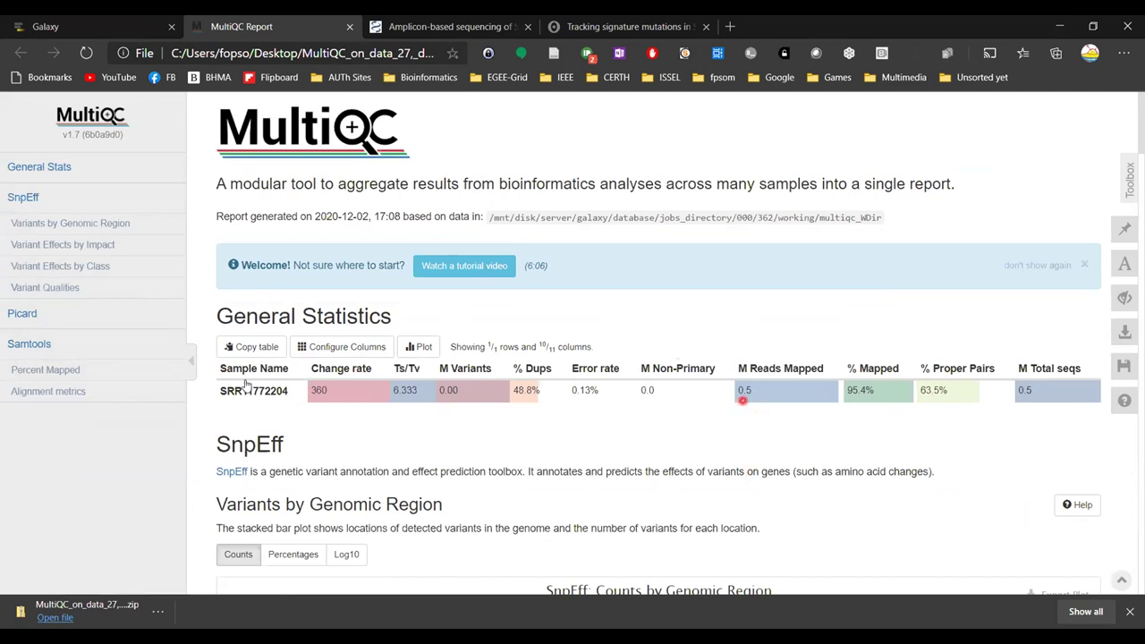
scroll(390, 397, down, 2)
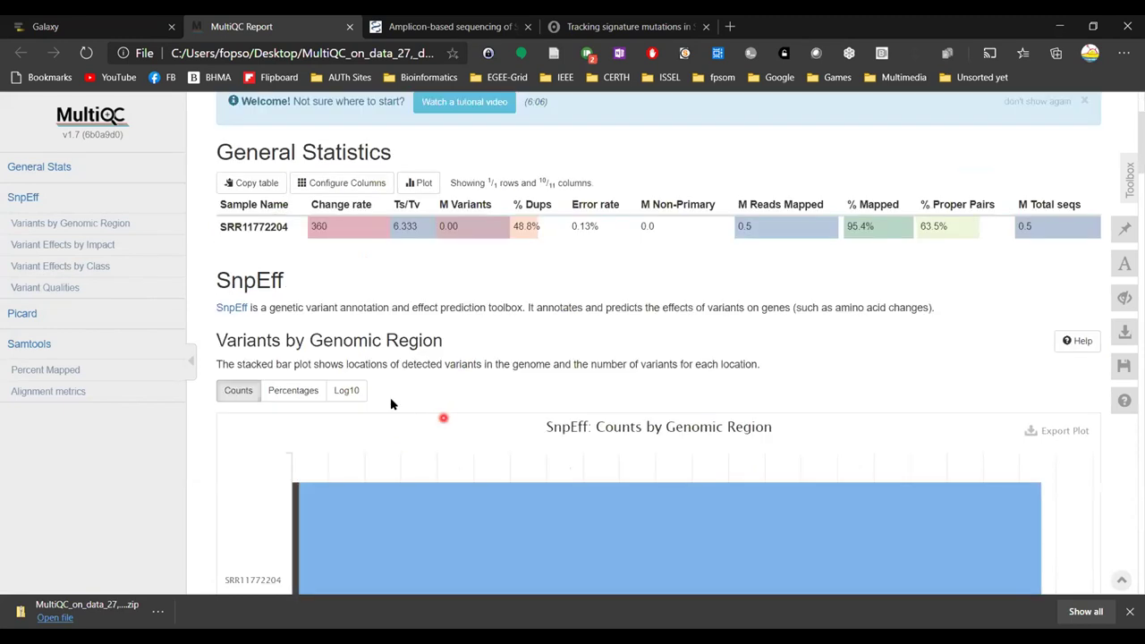
click(31, 345)
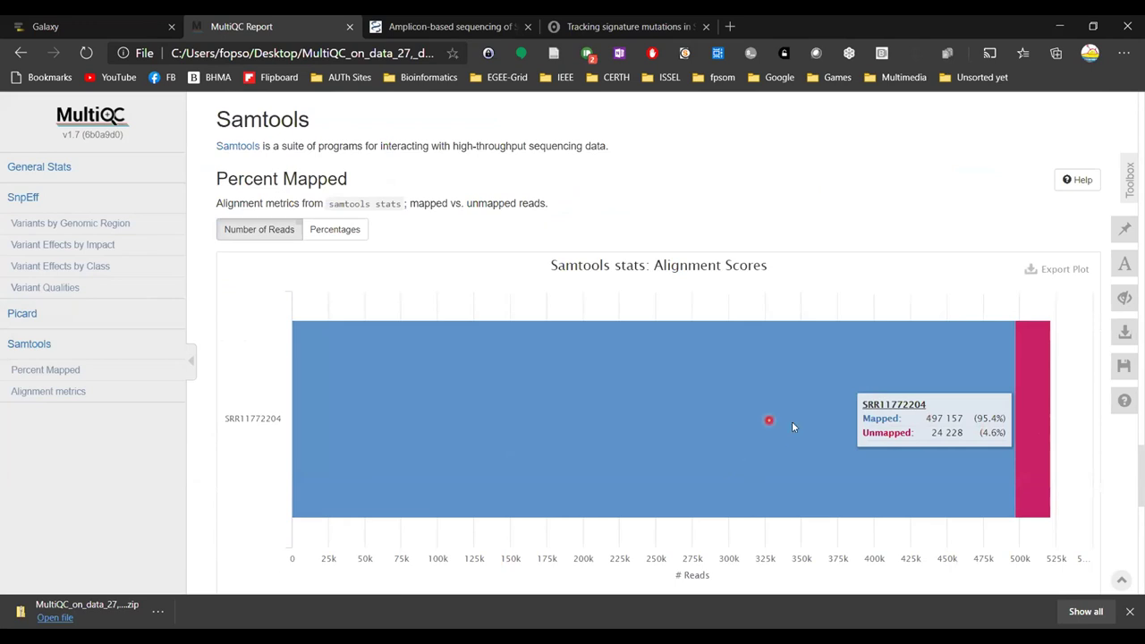
scroll(1039, 408, down, 6)
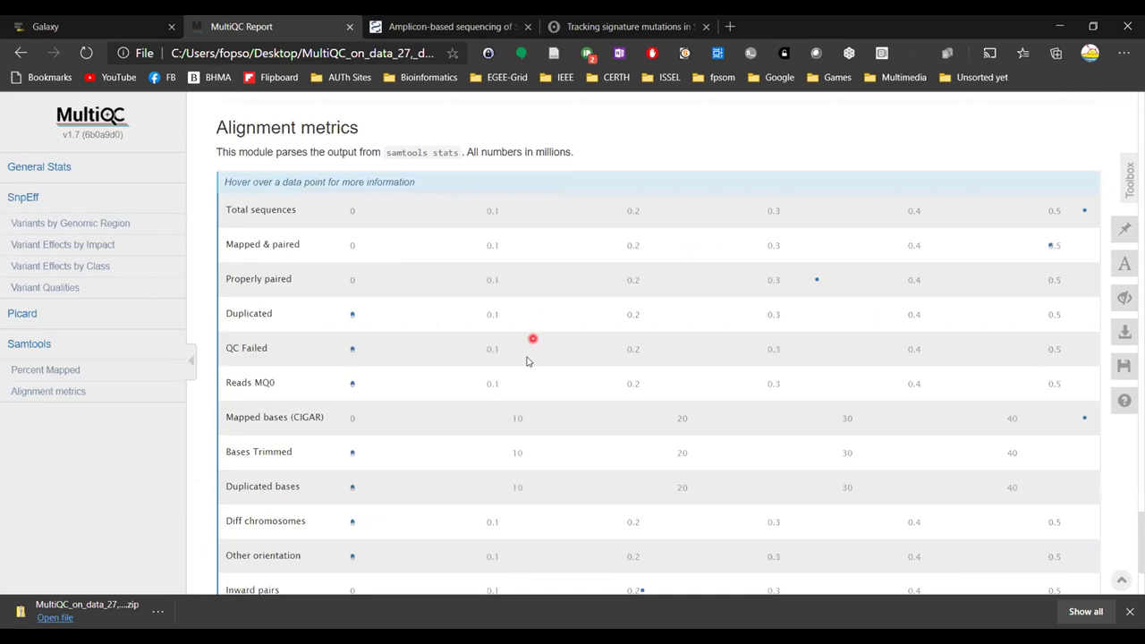
scroll(527, 357, up, 4)
click(27, 314)
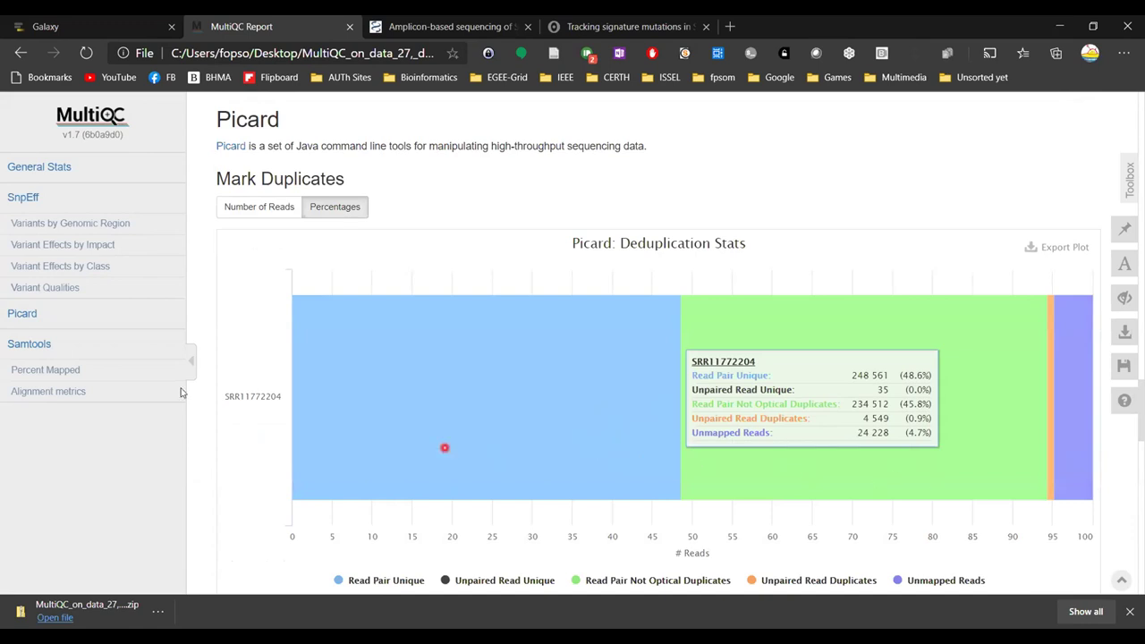
Review the report's SnpEff plots of variants by genomic region, effects by impact and class, and variant qualities.
click(32, 200)
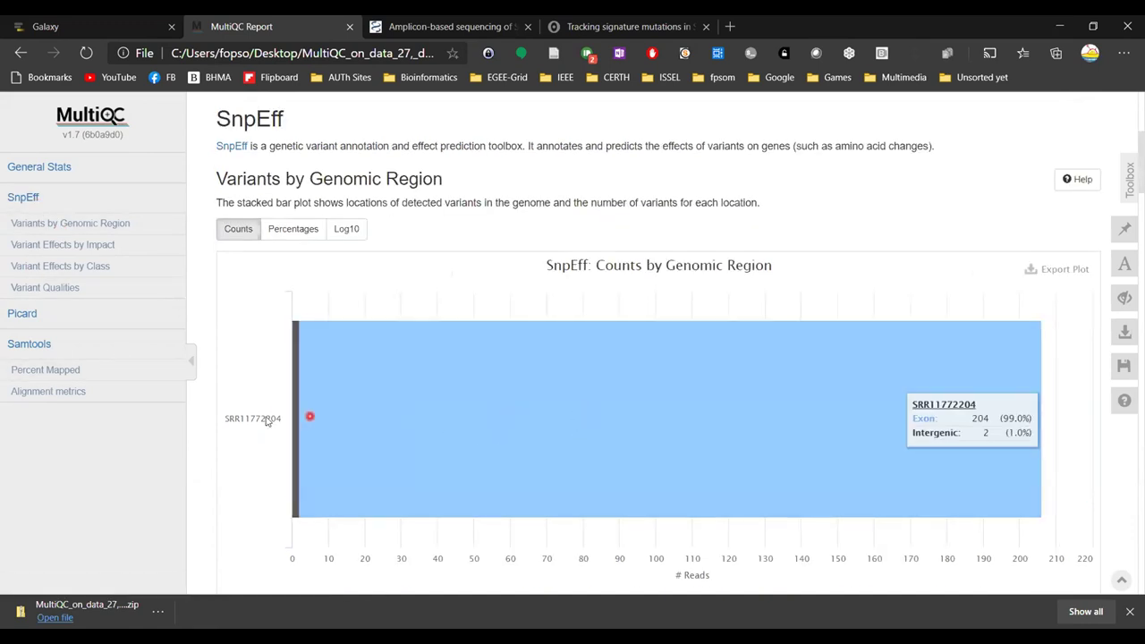
scroll(350, 422, down, 5)
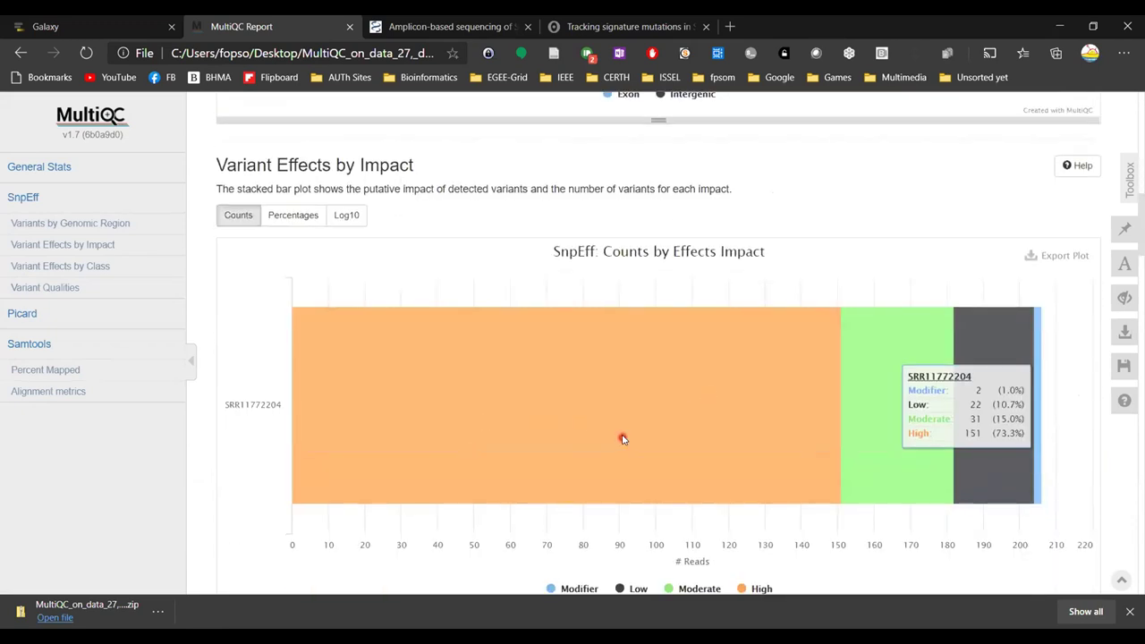
scroll(623, 439, down, 1)
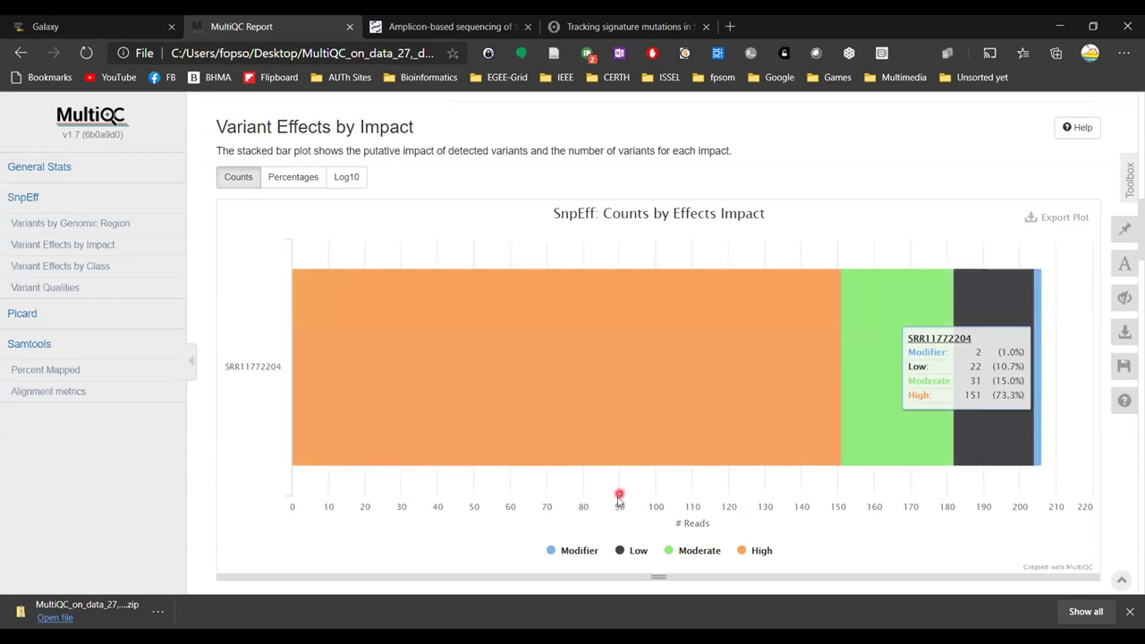
scroll(537, 483, down, 5)
scroll(524, 314, down, 4)
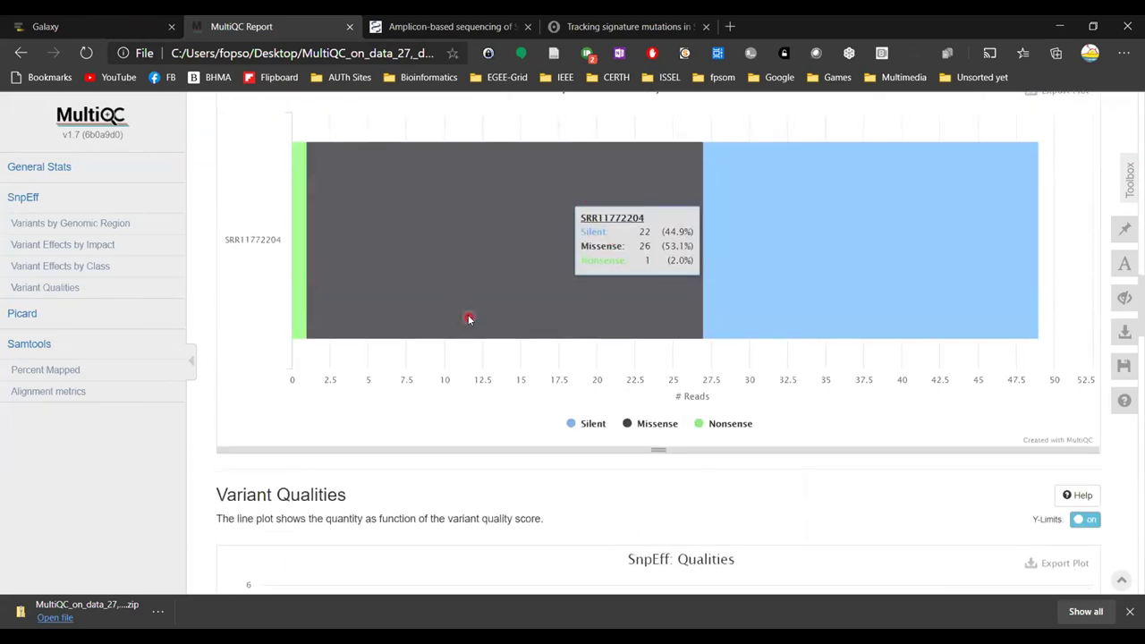
scroll(469, 320, down, 5)
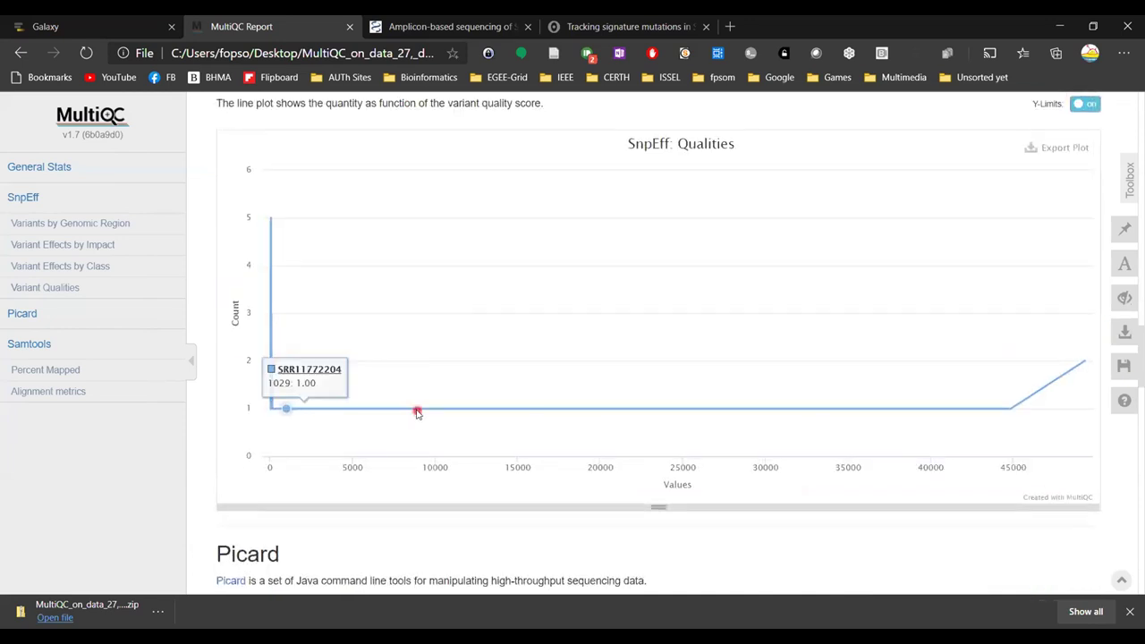
scroll(417, 411, up, 4)
Return to Galaxy and view the SRR11772204 dataset inside the Filter on collection 26 output.
key(ctrl+shift+Tab)
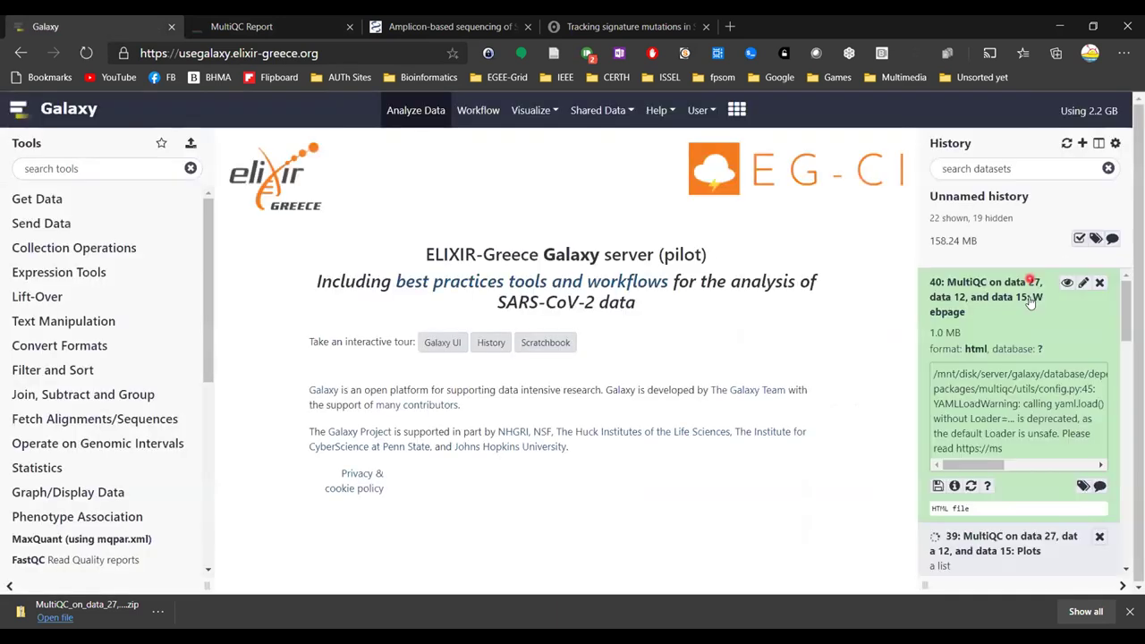
scroll(976, 317, down, 2)
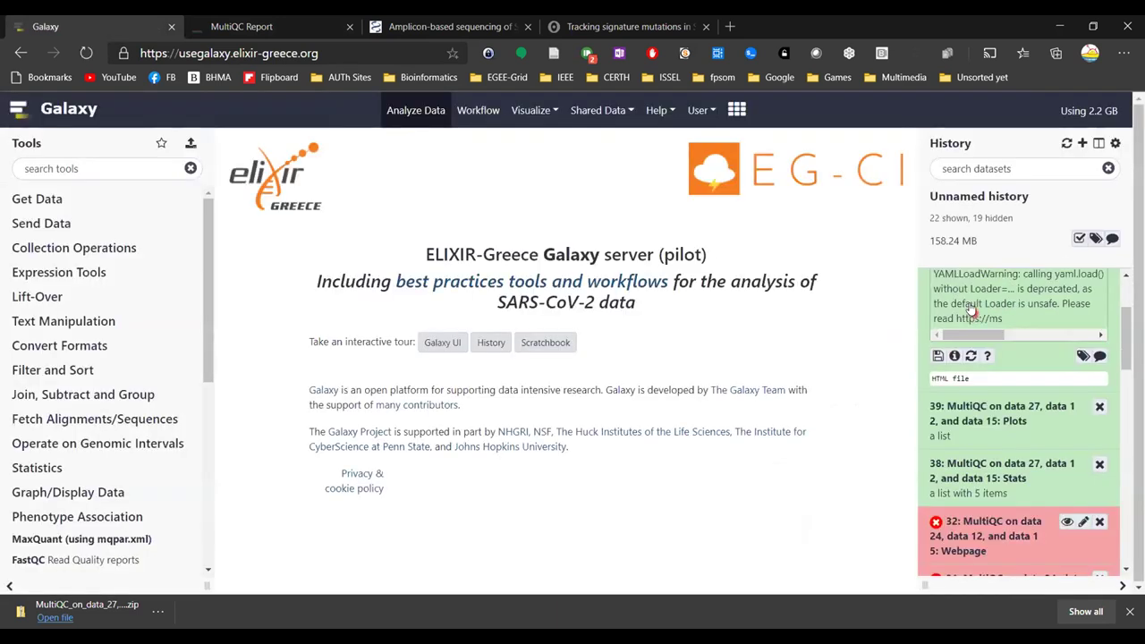
scroll(984, 375, down, 5)
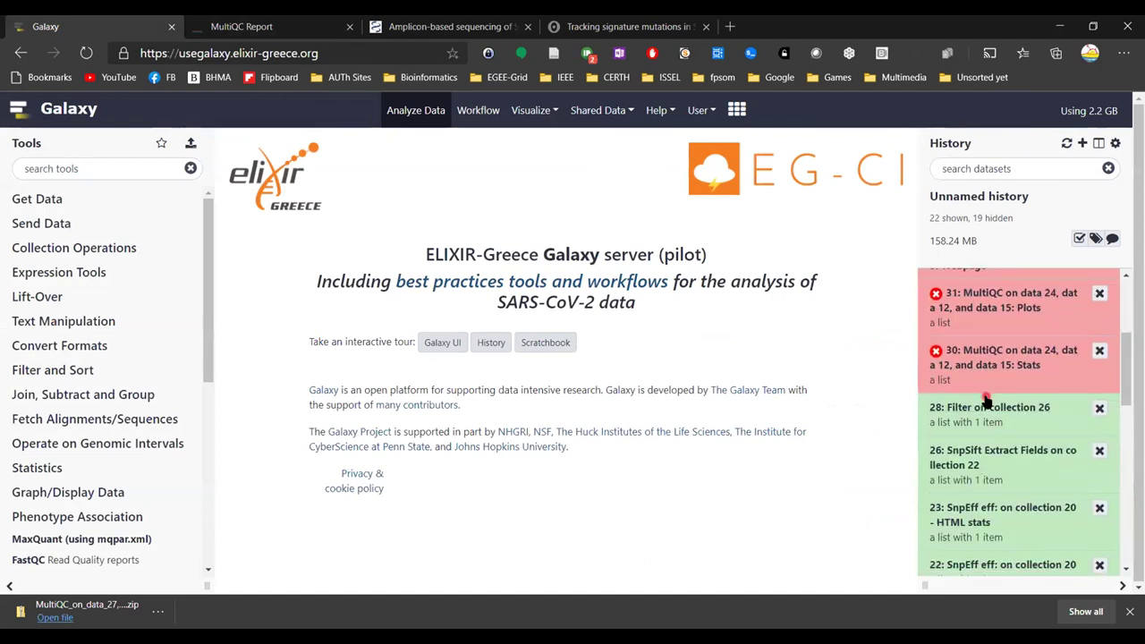
click(988, 407)
click(973, 285)
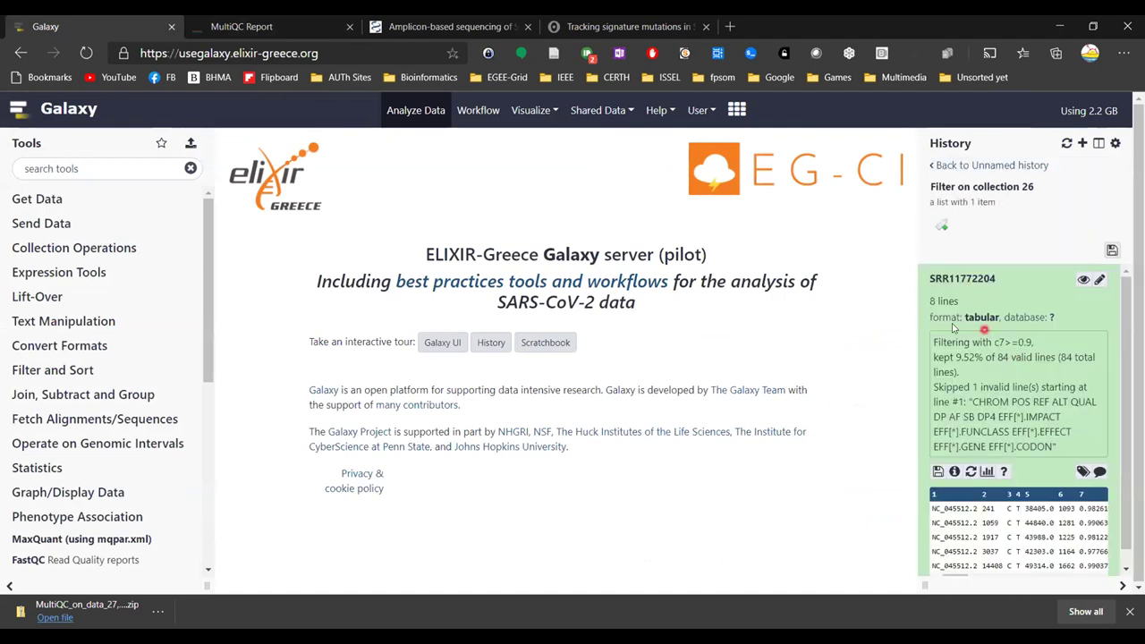
click(1084, 279)
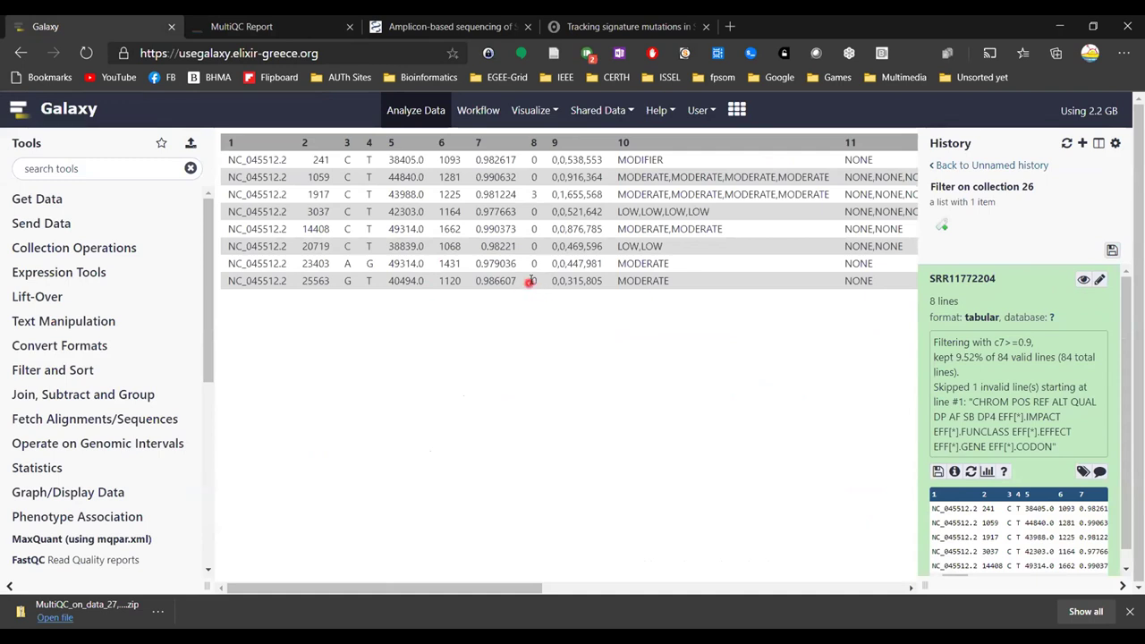
Move the Observable notebook on SARS-CoV-2 signature mutations beside Galaxy and review its introduction and Figure 1 description.
drag(626, 27, 243, 27)
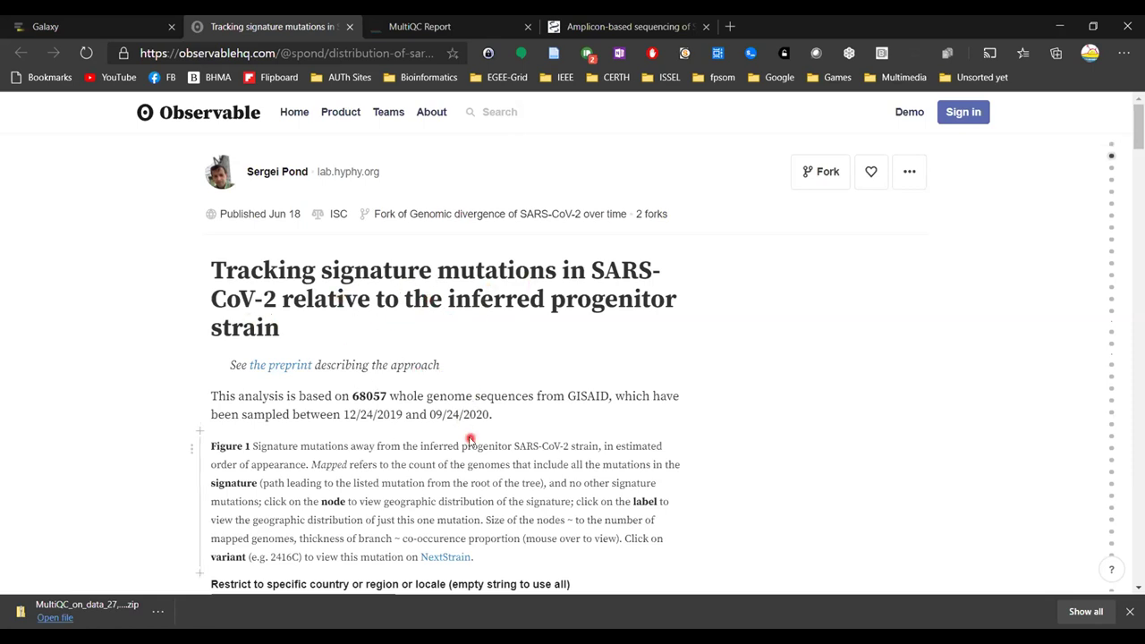
scroll(469, 440, down, 1)
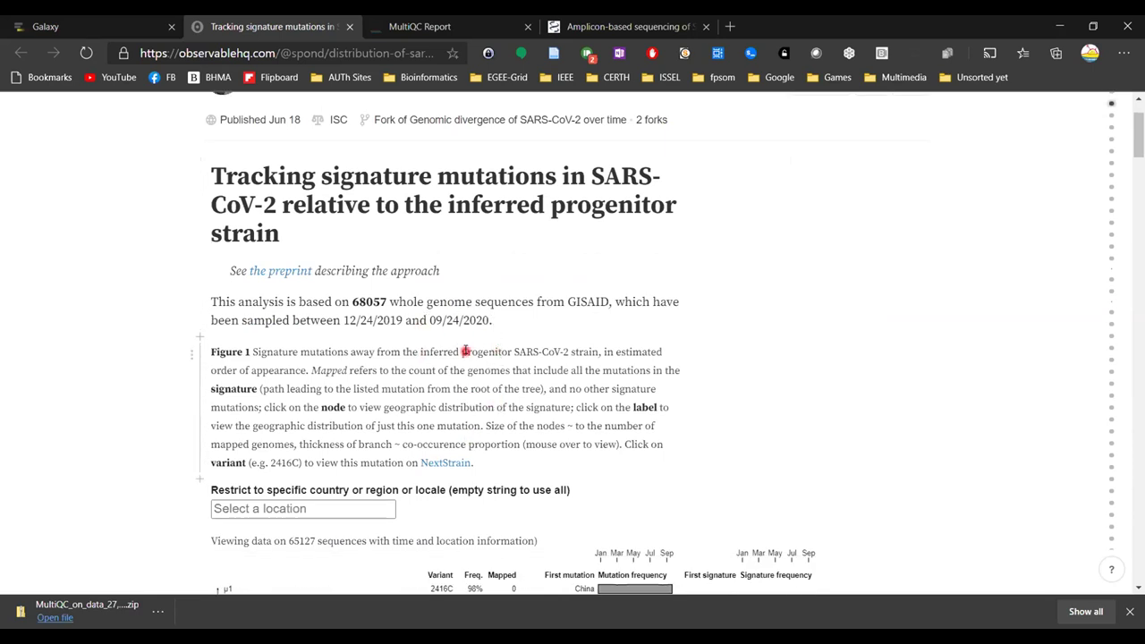
scroll(464, 352, down, 2)
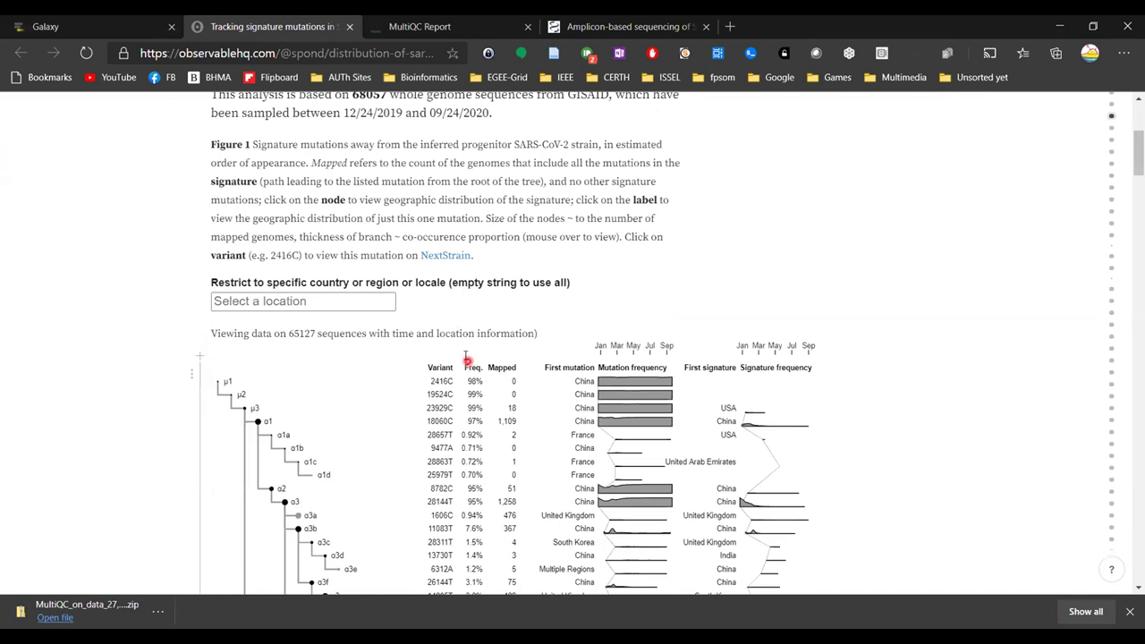
scroll(465, 358, up, 2)
Compare the variant positions in Galaxy's filtered table with the β1 to β3 mutations in the notebook's signature tree.
key(ctrl+shift+Tab)
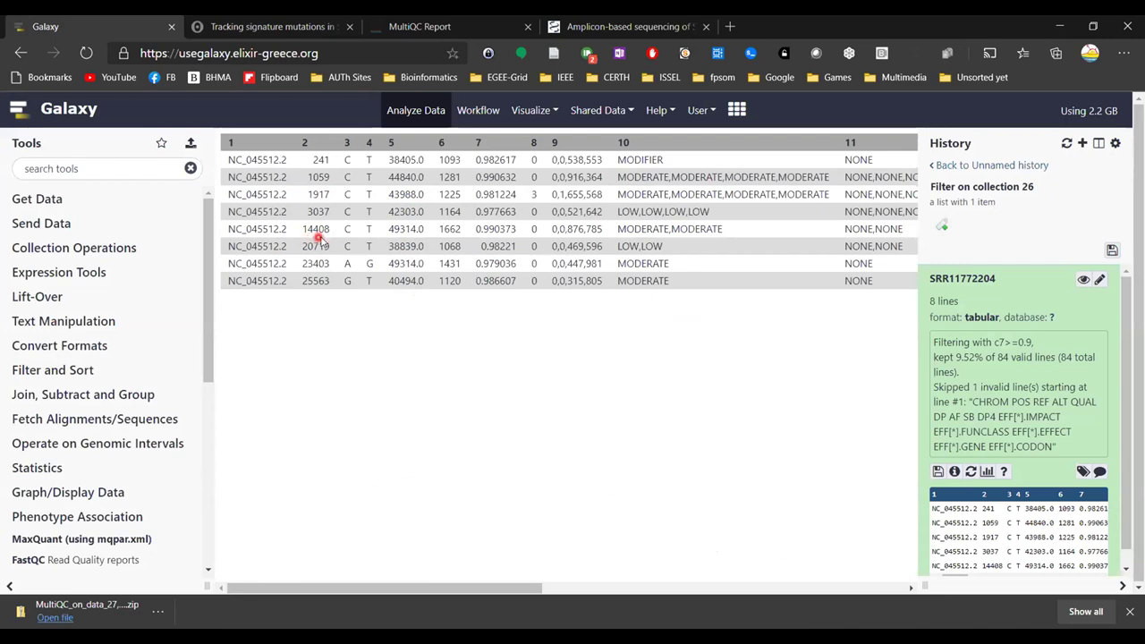
key(ctrl+Tab)
scroll(237, 357, down, 5)
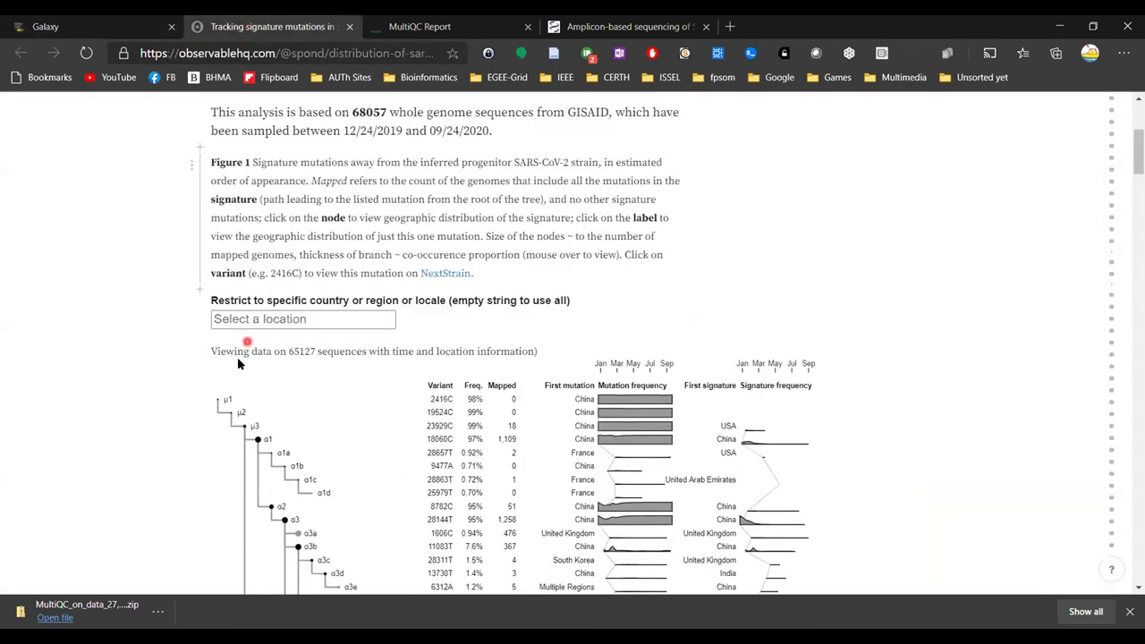
scroll(238, 362, down, 1)
scroll(237, 370, down, 2)
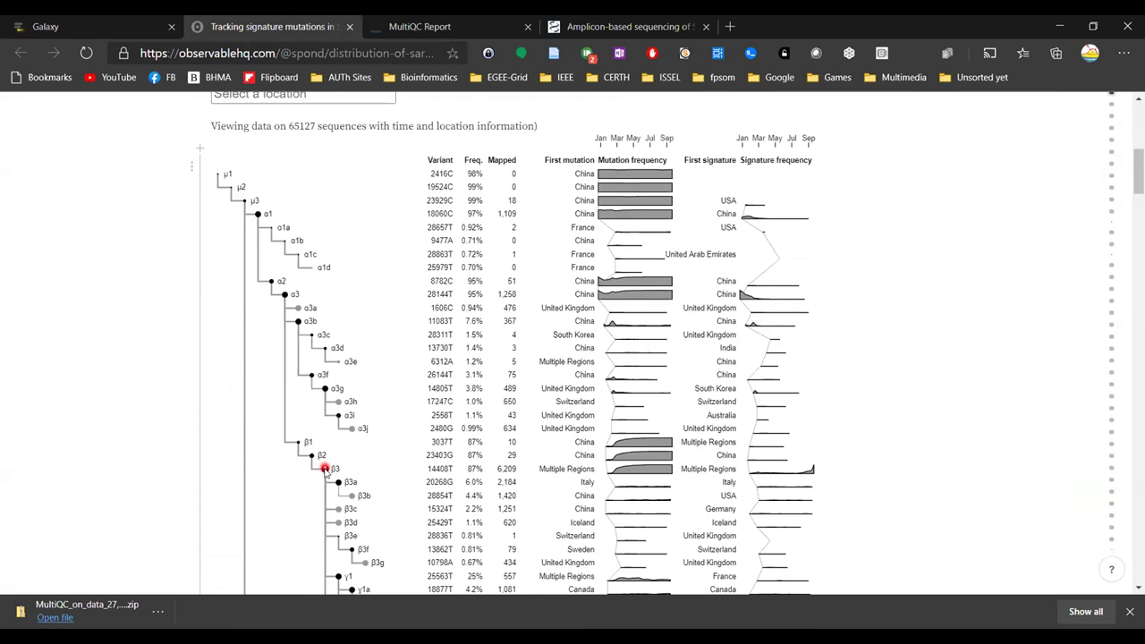
mouse_move(325, 471)
key(ctrl+Page_Up)
click(328, 193)
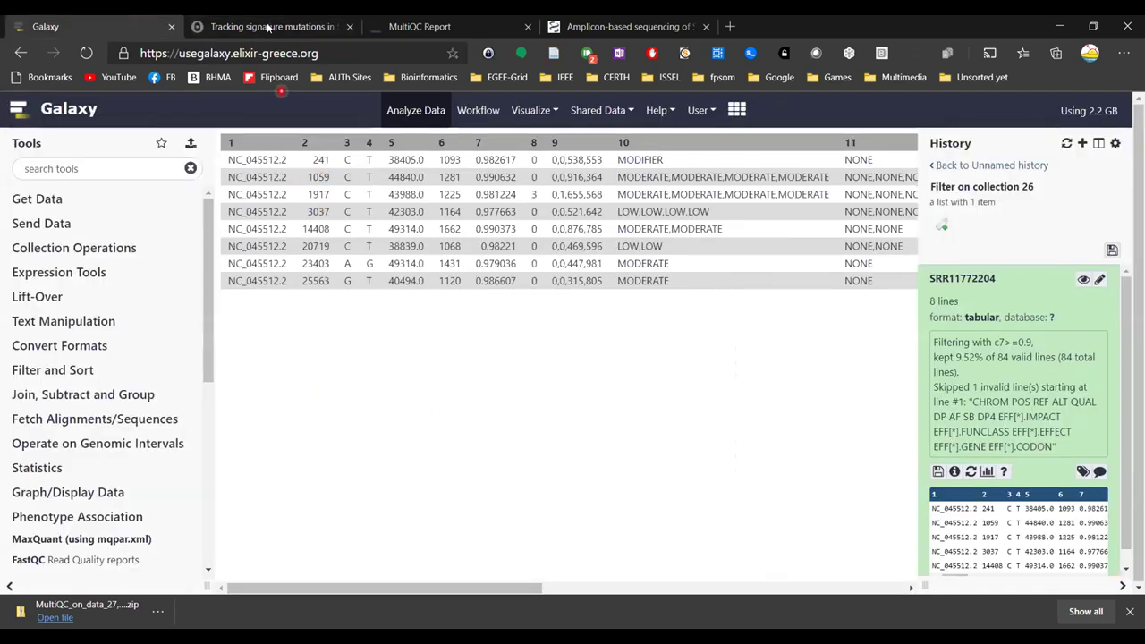
key(ctrl+Page_Down)
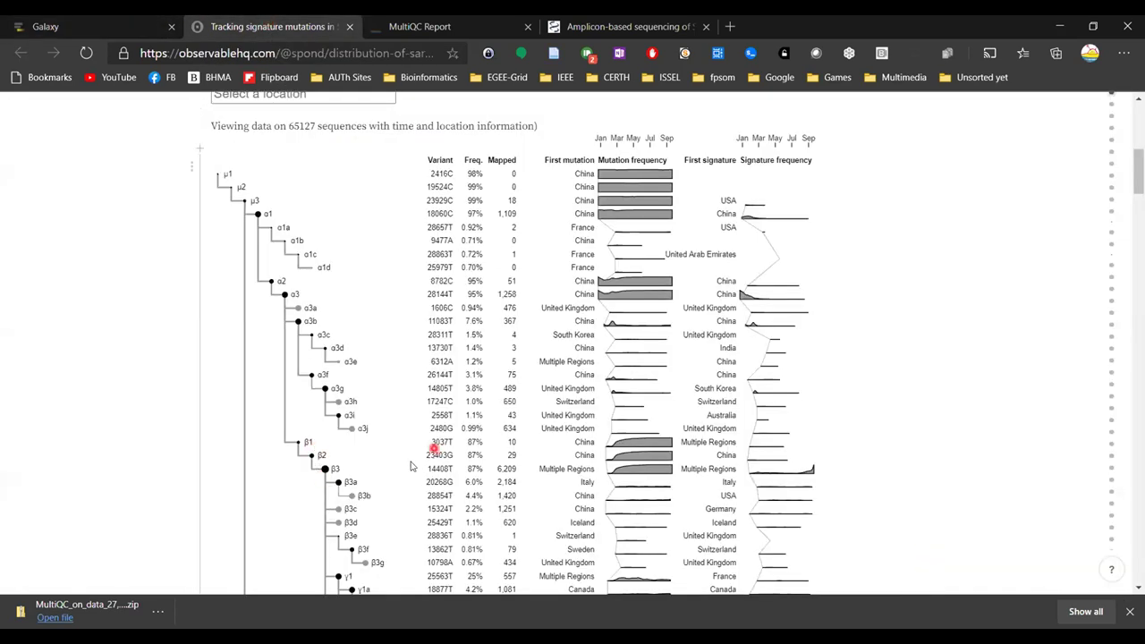
click(76, 25)
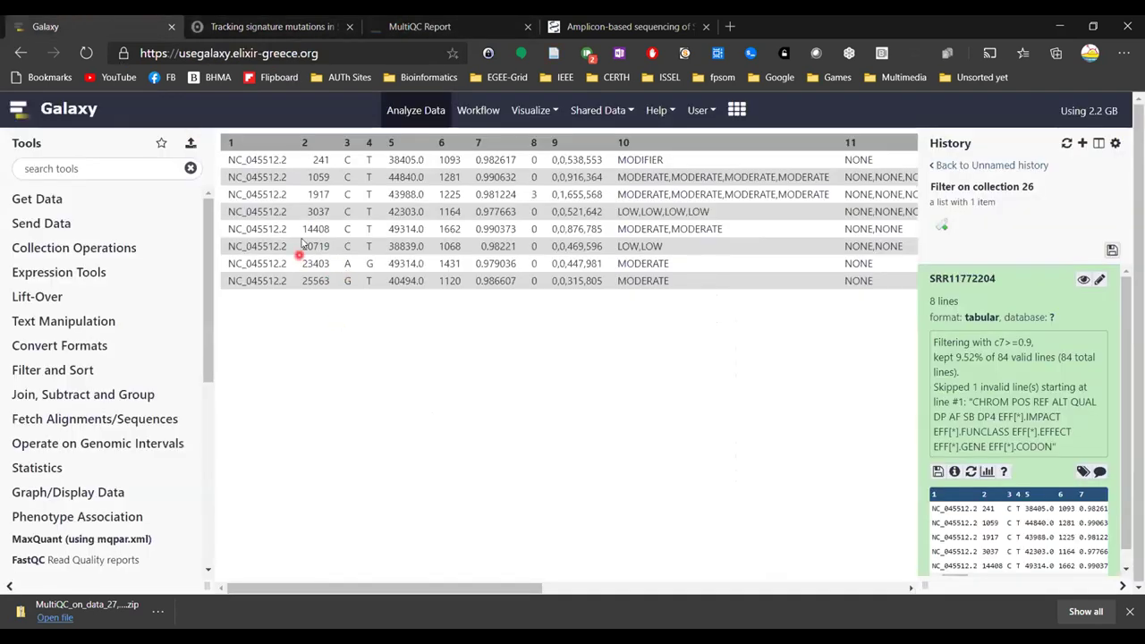
click(305, 25)
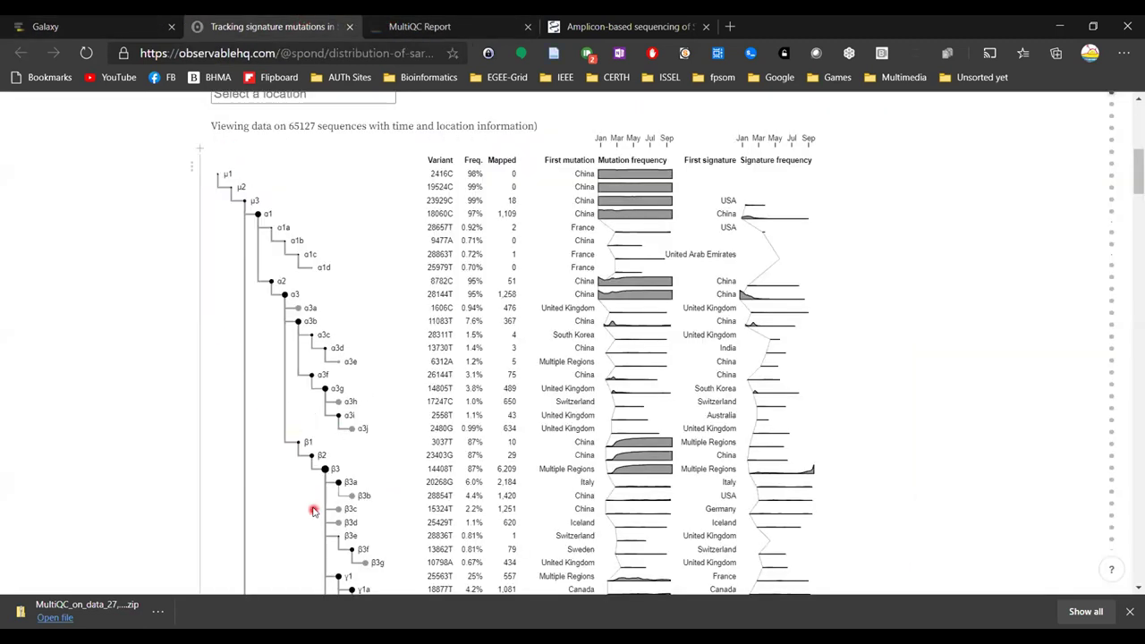
Examine the tree's first mutation, mutation frequency and signature frequency columns from the root down to the δ1 branch.
scroll(313, 511, down, 1)
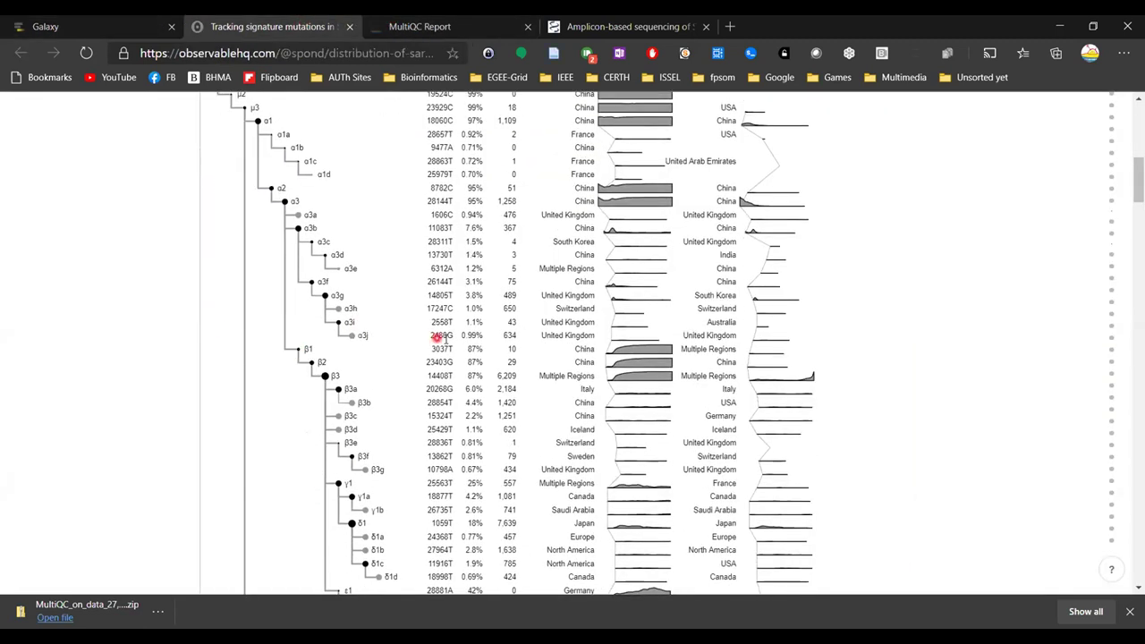
scroll(531, 222, up, 2)
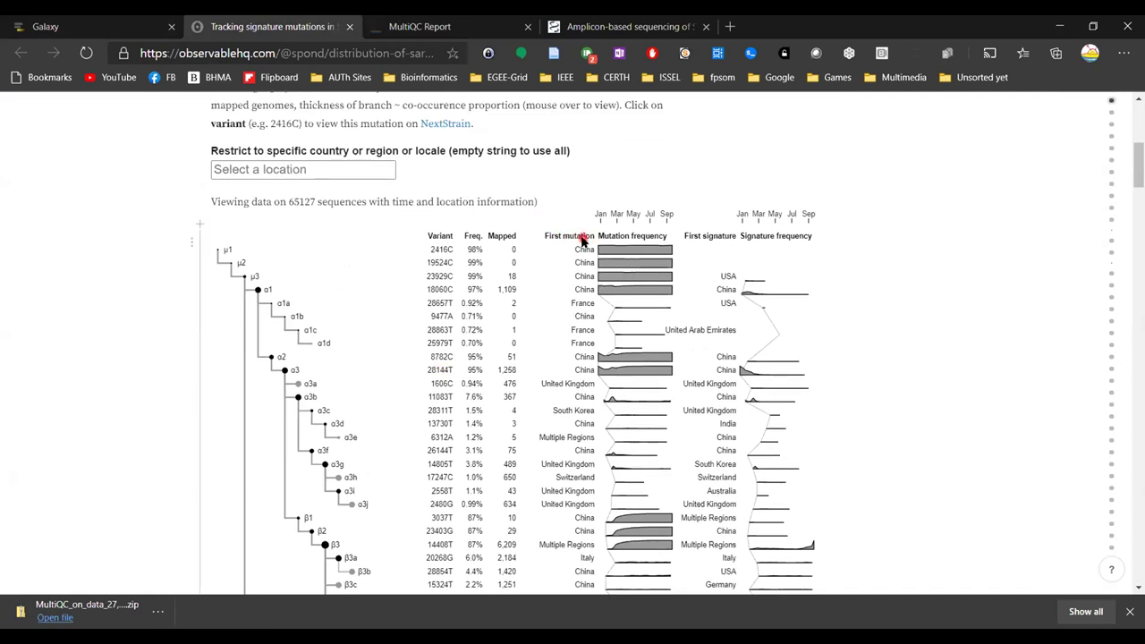
scroll(582, 238, down, 1)
scroll(588, 178, up, 1)
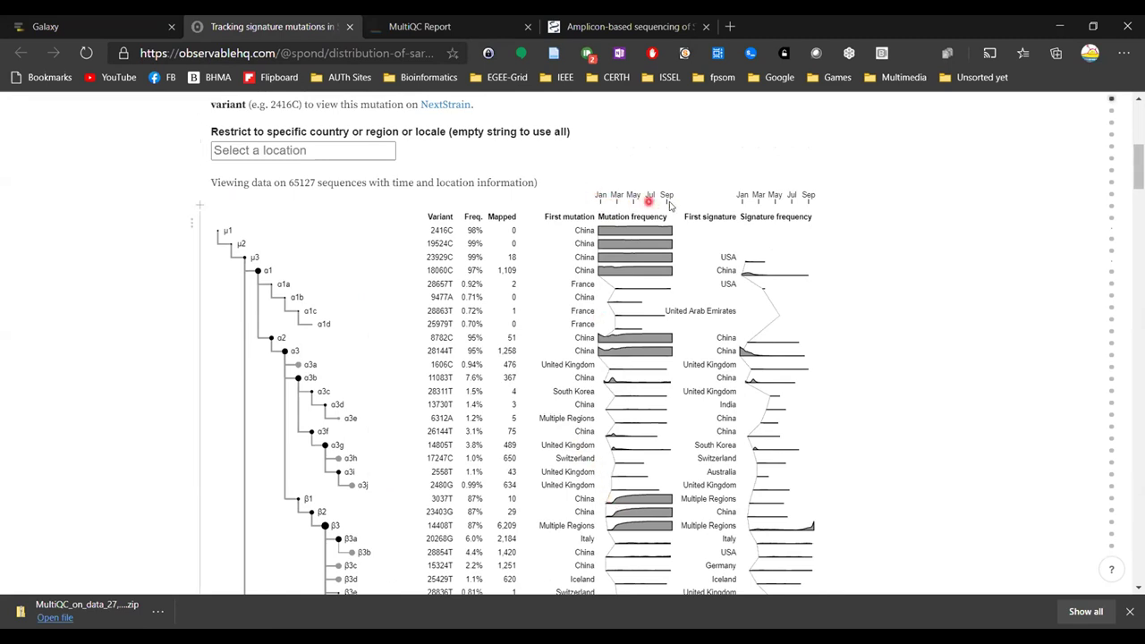
scroll(642, 452, down, 1)
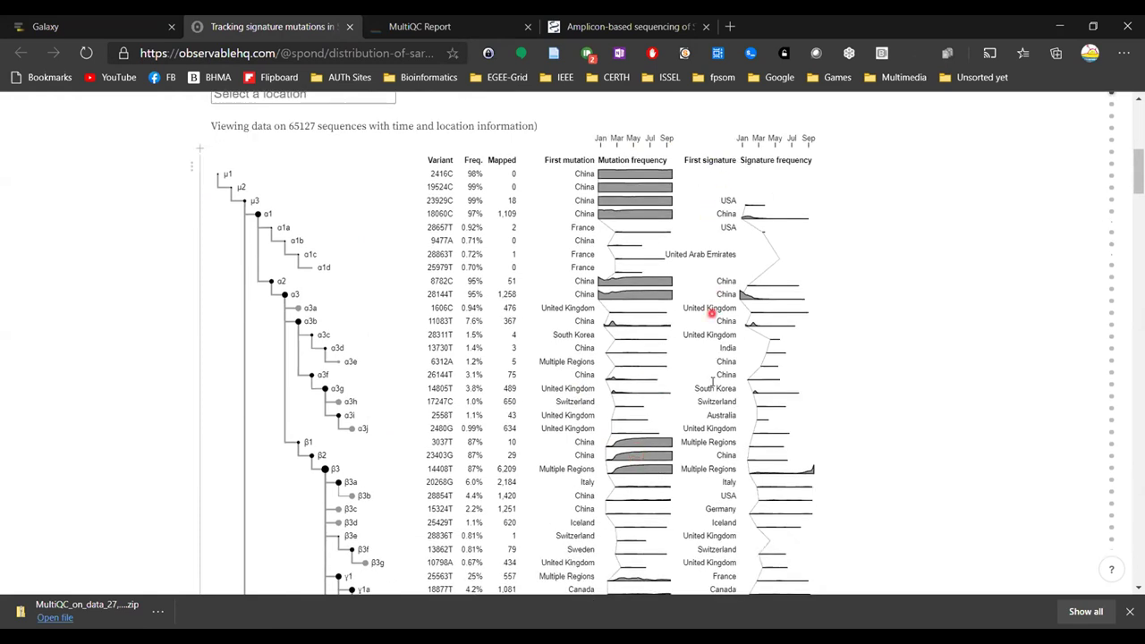
scroll(401, 475, down, 2)
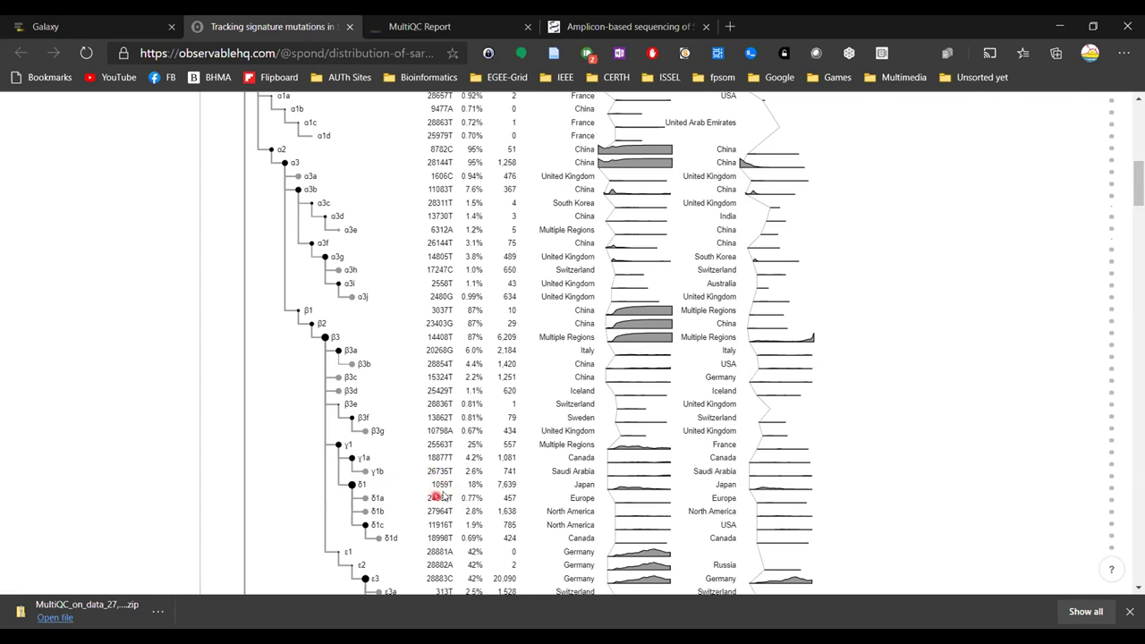
Check the filtered variants against the γ1 and δ1 mutations and trace their path from the tree's root.
key(ctrl+1)
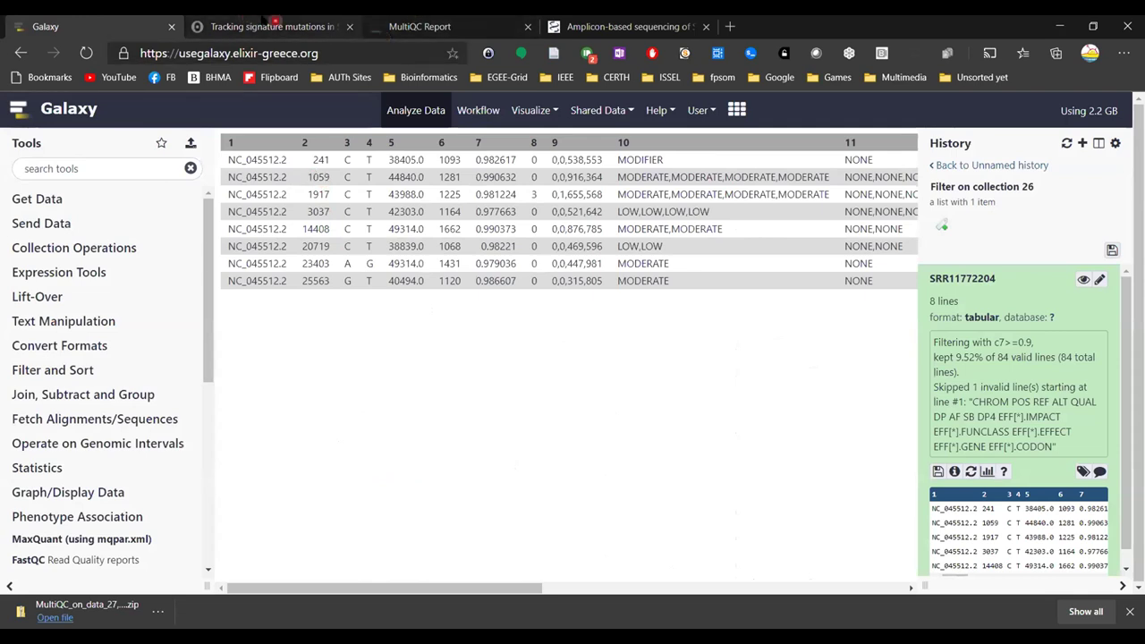
click(272, 23)
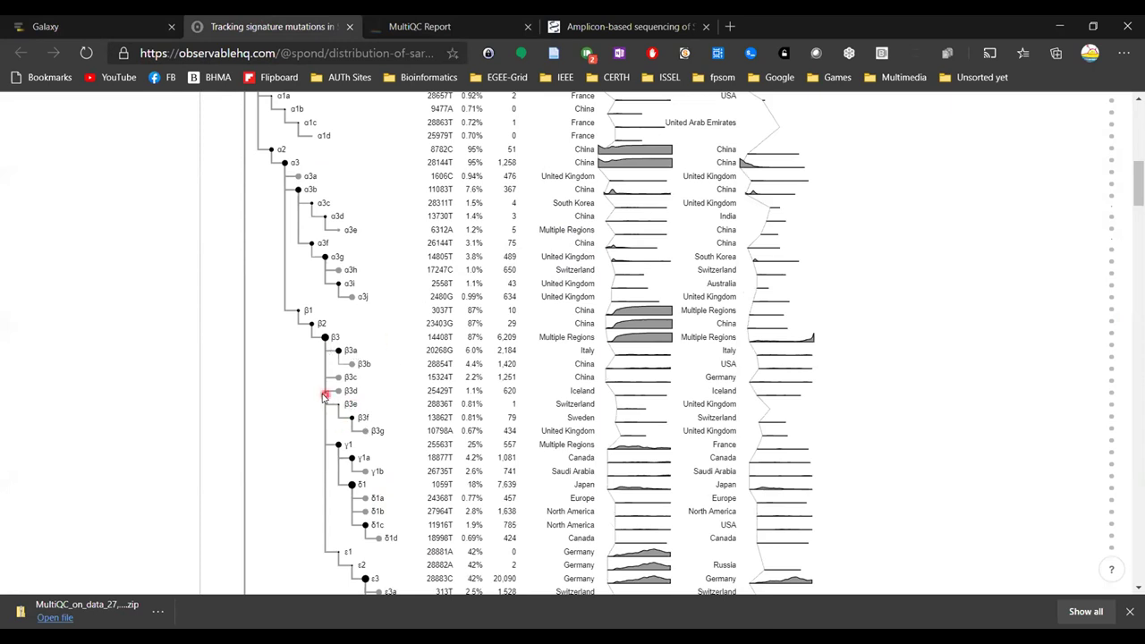
scroll(324, 396, up, 2)
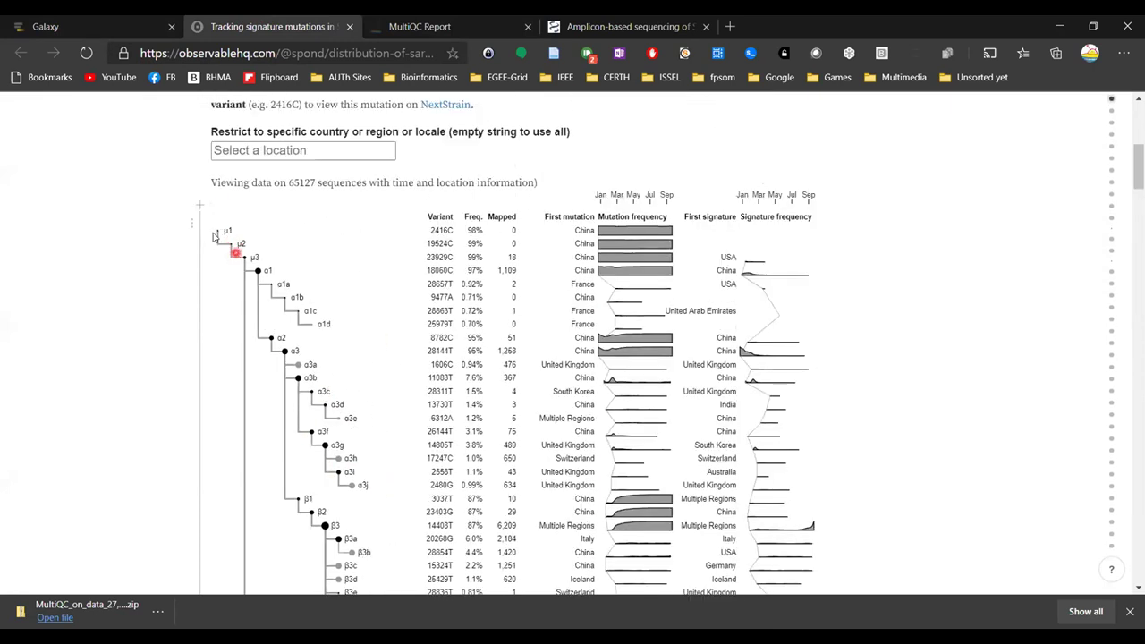
scroll(247, 330, down, 2)
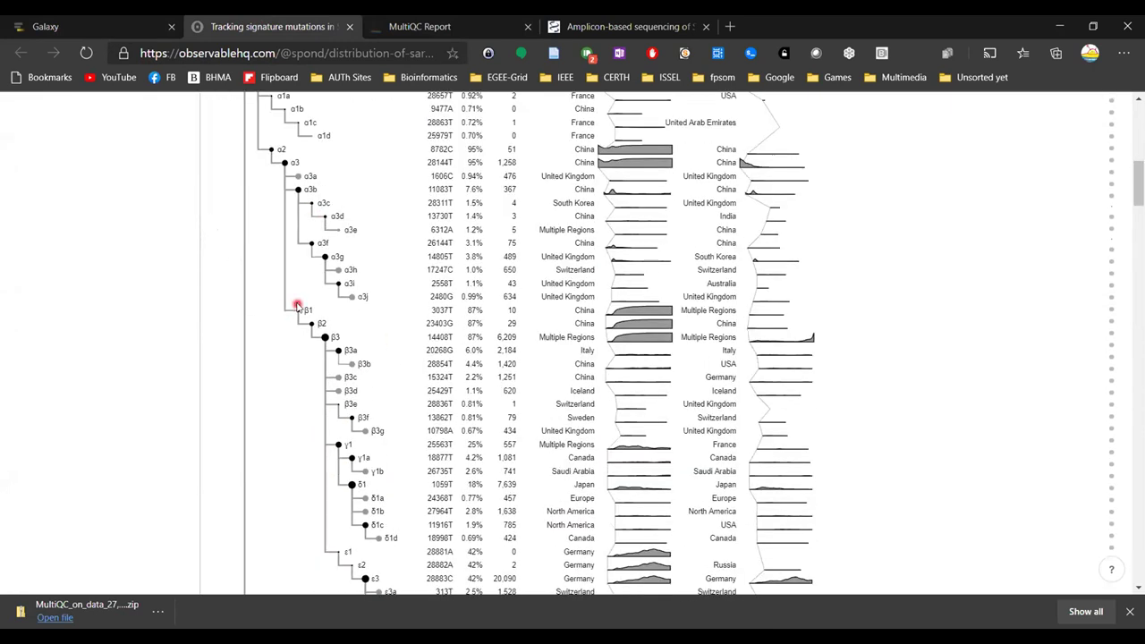
scroll(297, 306, down, 1)
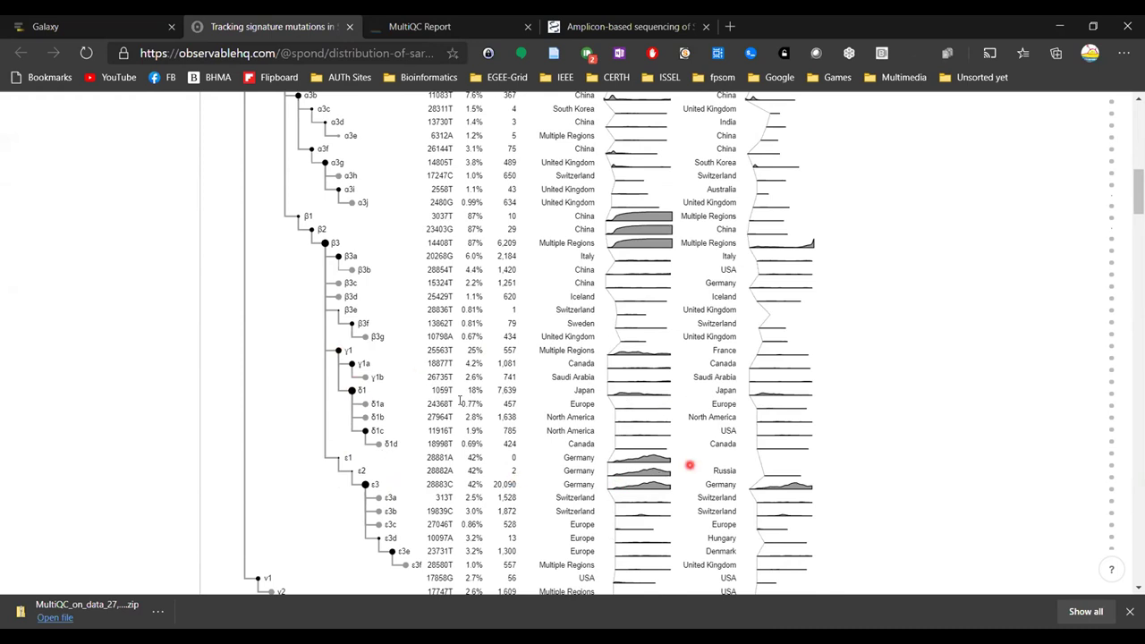
Return to the full Galaxy history and start extracting a workflow from it.
click(34, 23)
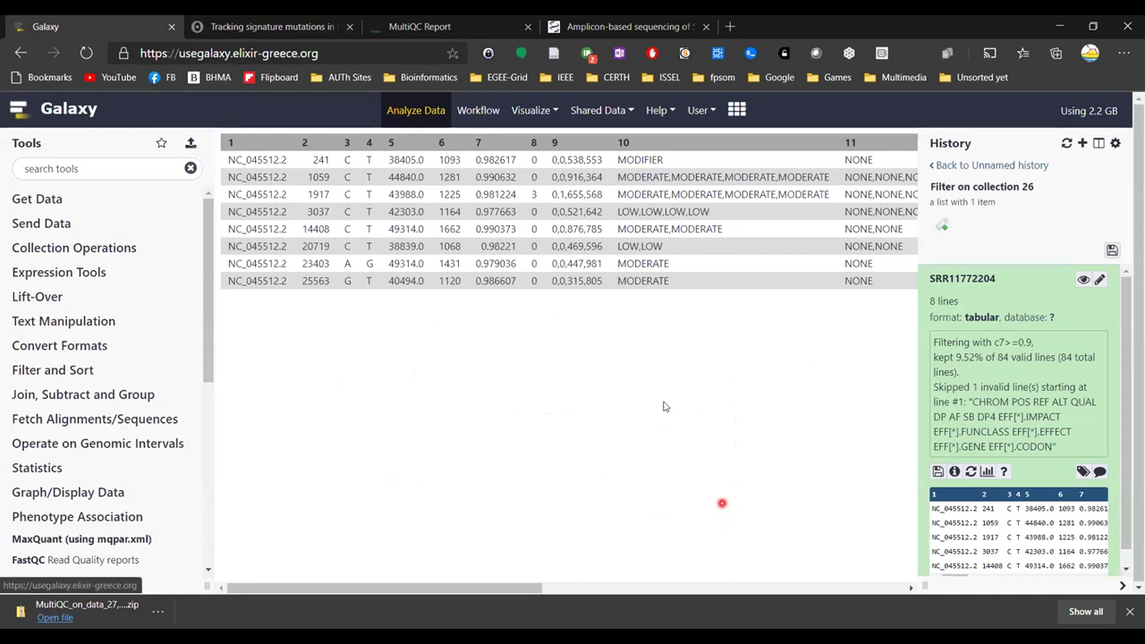
click(390, 113)
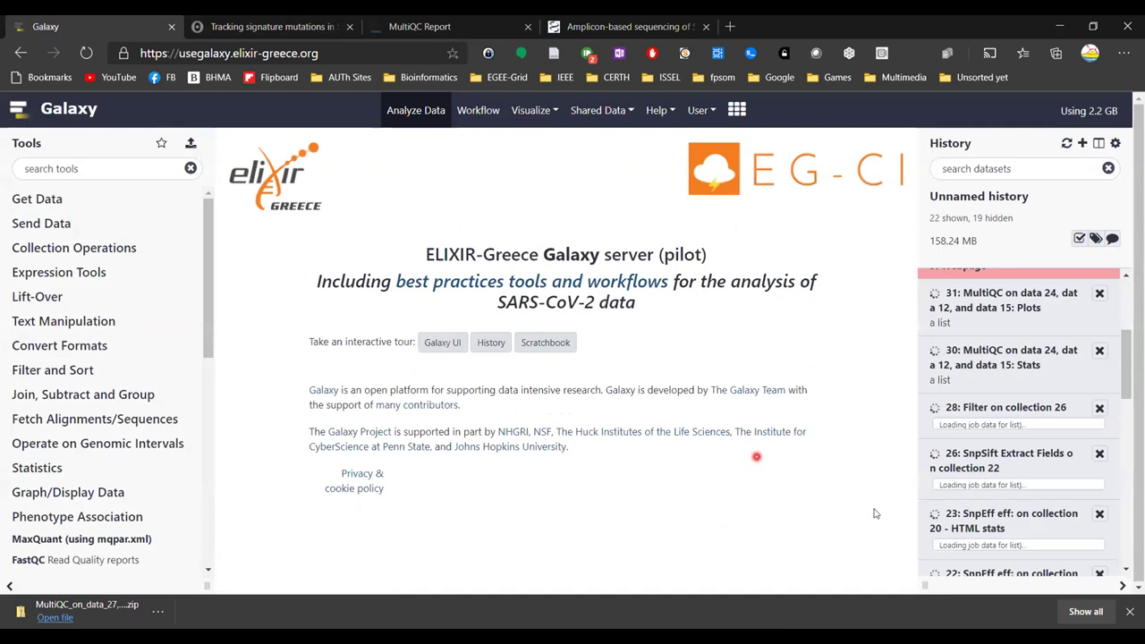
scroll(1030, 468, up, 3)
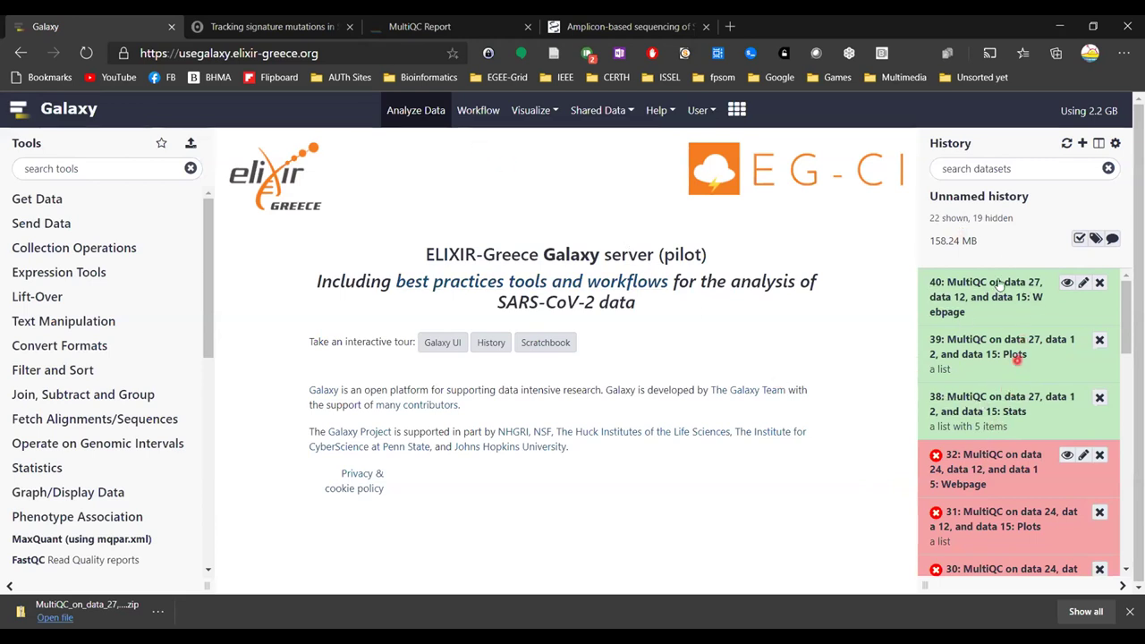
click(1115, 143)
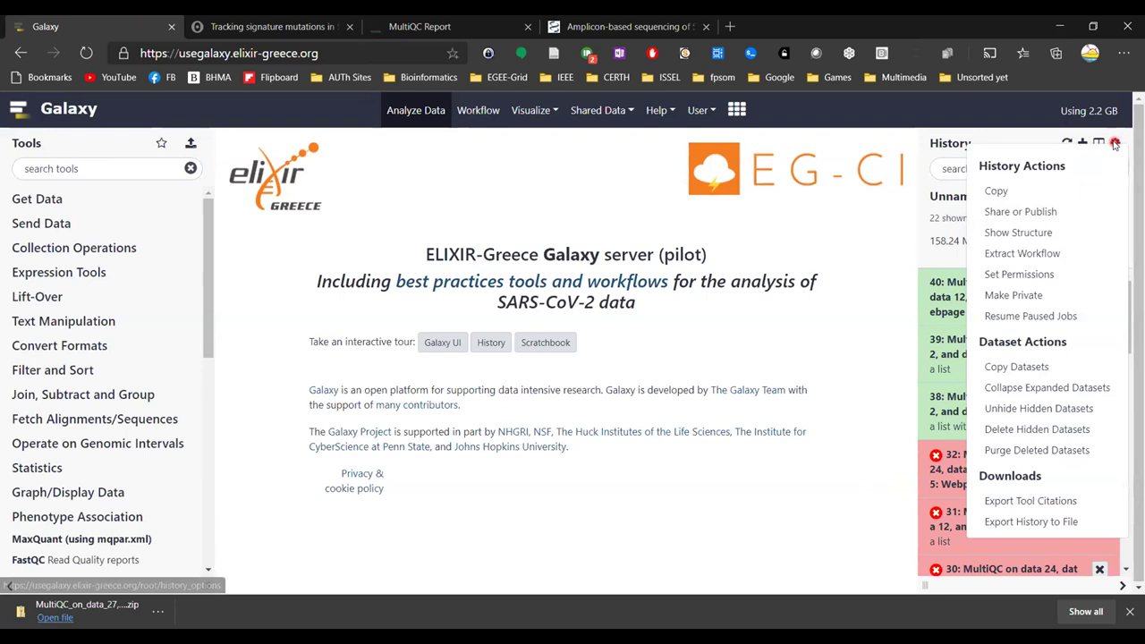
click(1021, 254)
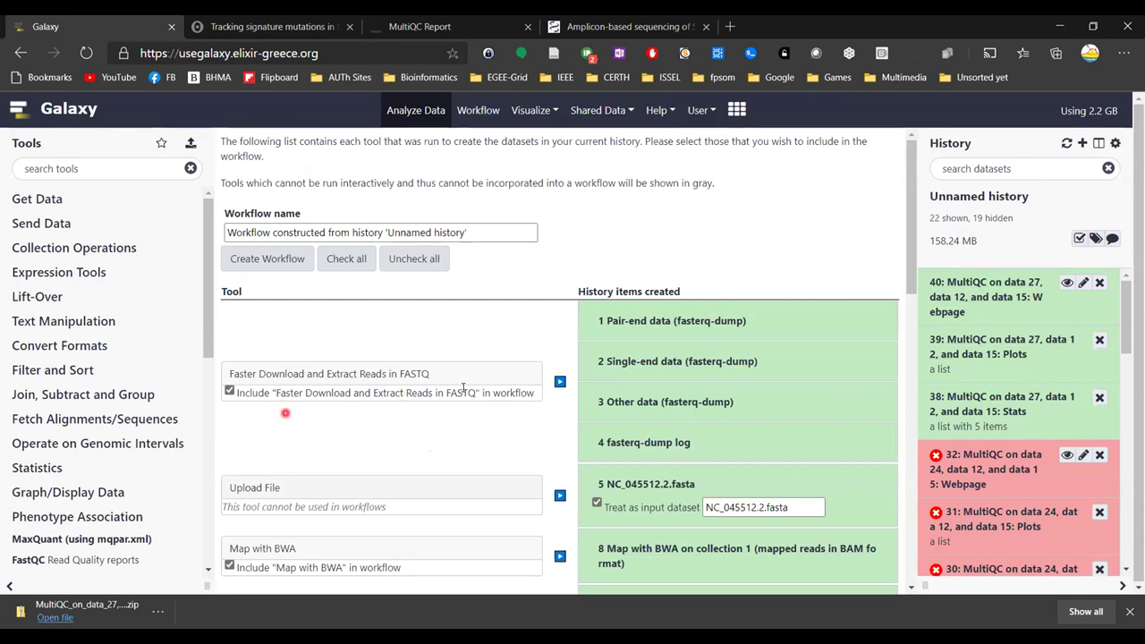
Exclude Faster Download and Extract Reads in FASTQ from the extracted tools, keep NC_045512.2.fasta as an input dataset, and create the workflow.
click(229, 392)
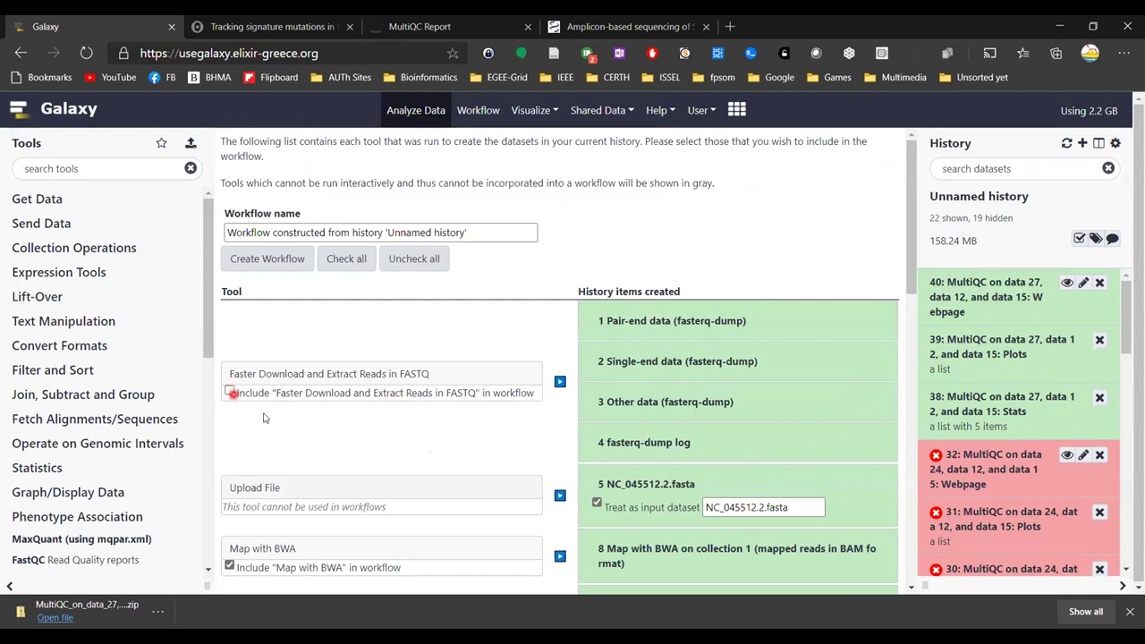
scroll(680, 366, down, 1)
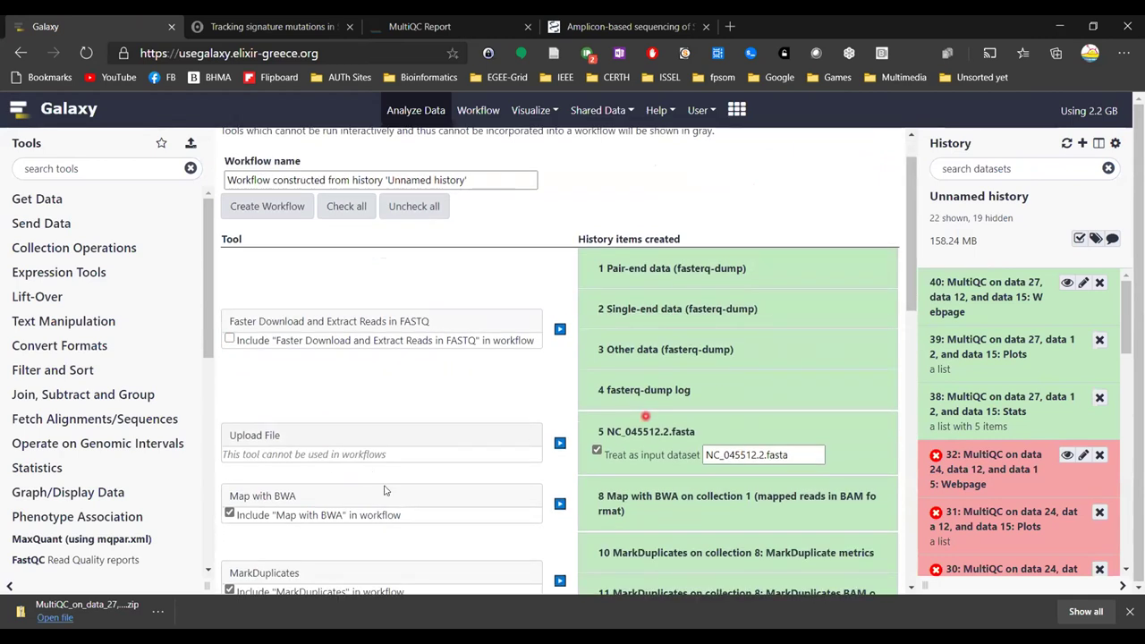
click(598, 452)
scroll(519, 393, up, 1)
click(271, 259)
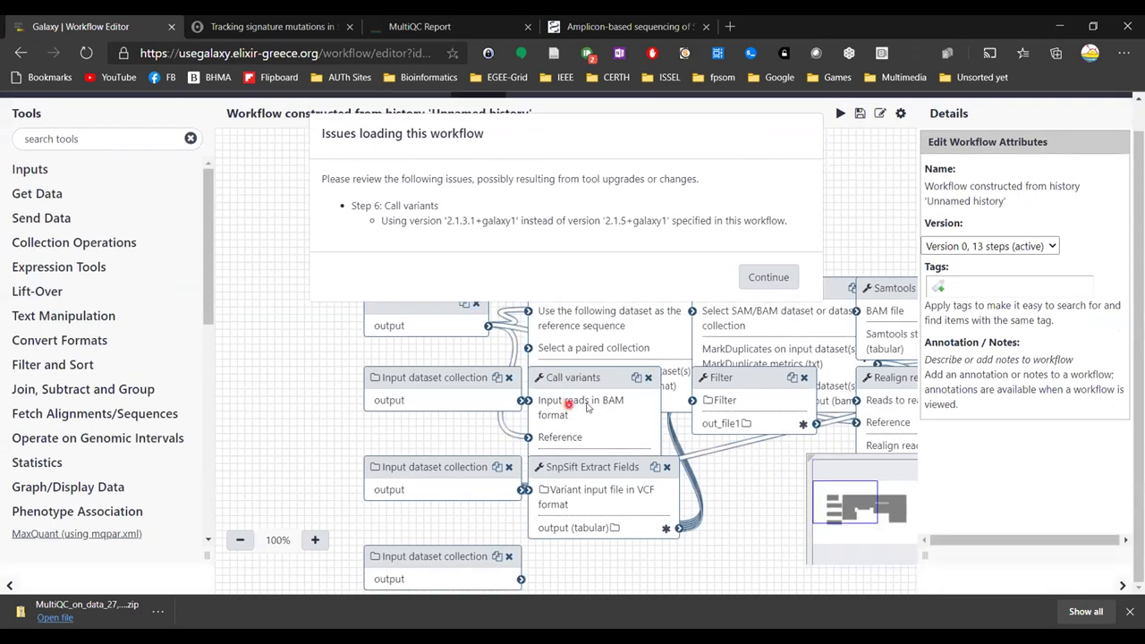
Dismiss the workflow loading issues and automatically rearrange the workflow's steps in the editor.
click(767, 277)
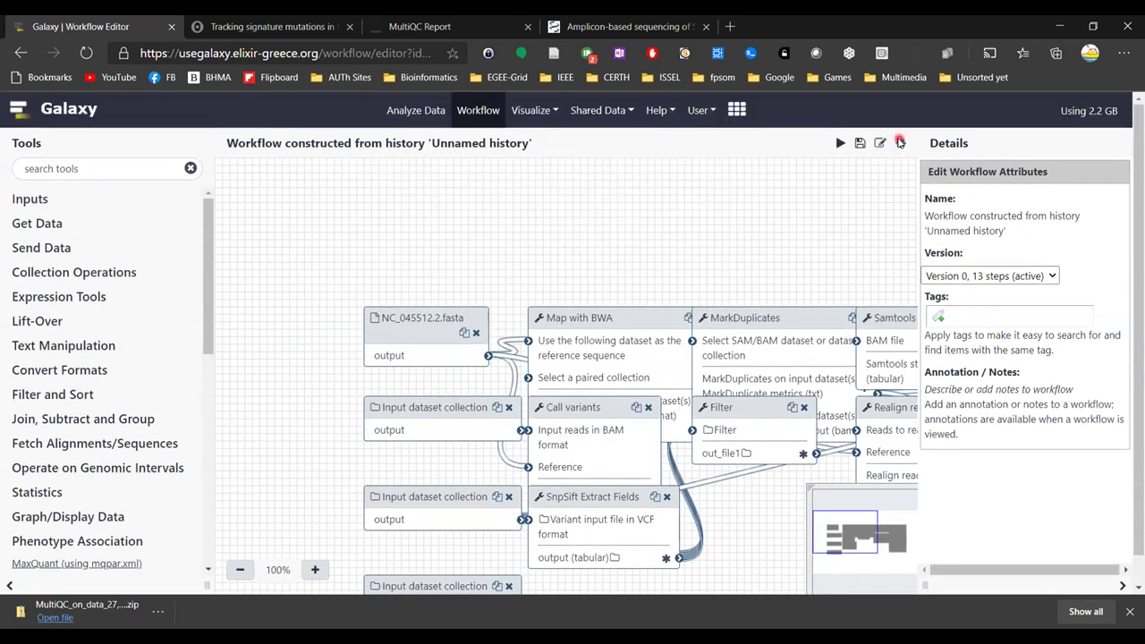
click(900, 143)
click(900, 200)
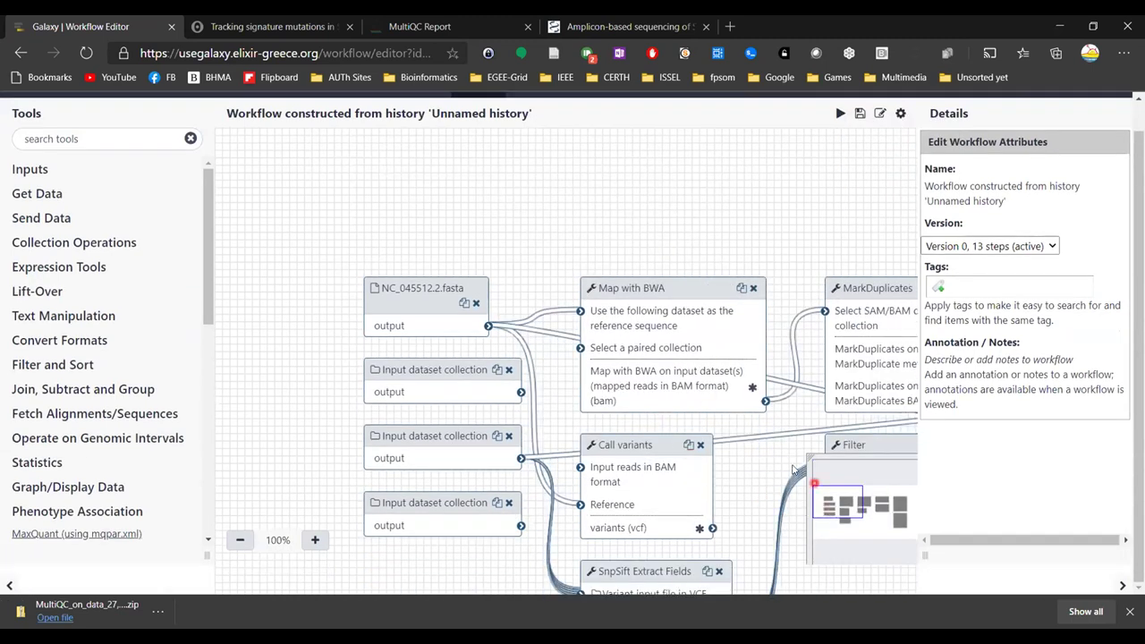
Reposition the NC_045512.2.fasta input and the three input dataset collections farther up and away from the tool steps on the canvas.
key(ctrl+minus)
click(215, 545)
click(215, 545)
click(215, 546)
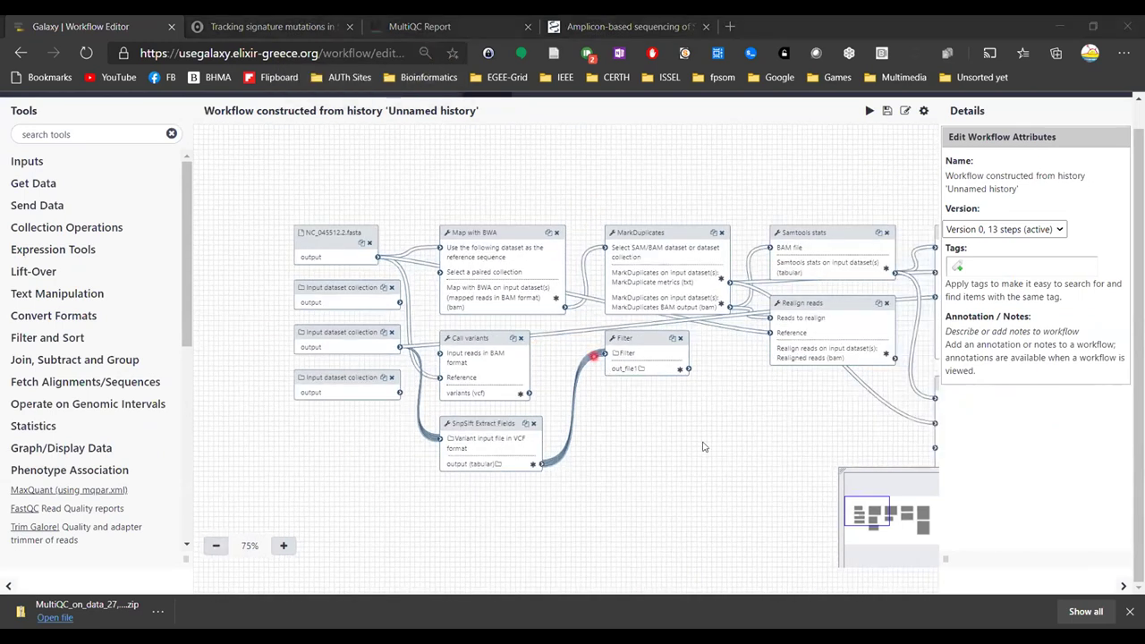
click(860, 517)
click(303, 217)
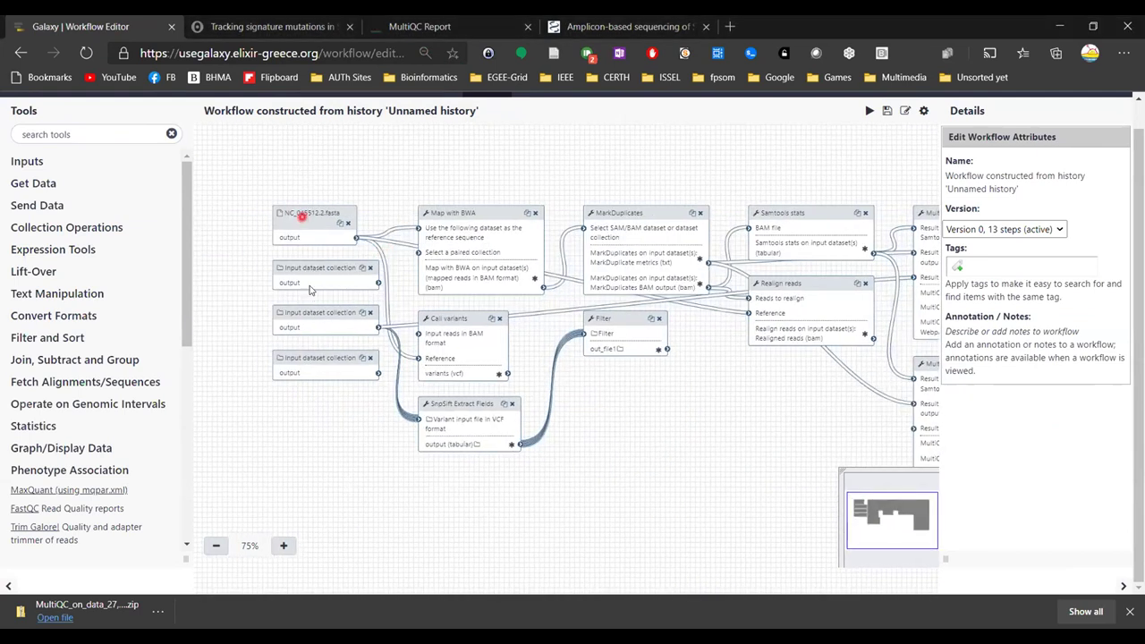
drag(313, 267, 265, 207)
drag(313, 313, 255, 256)
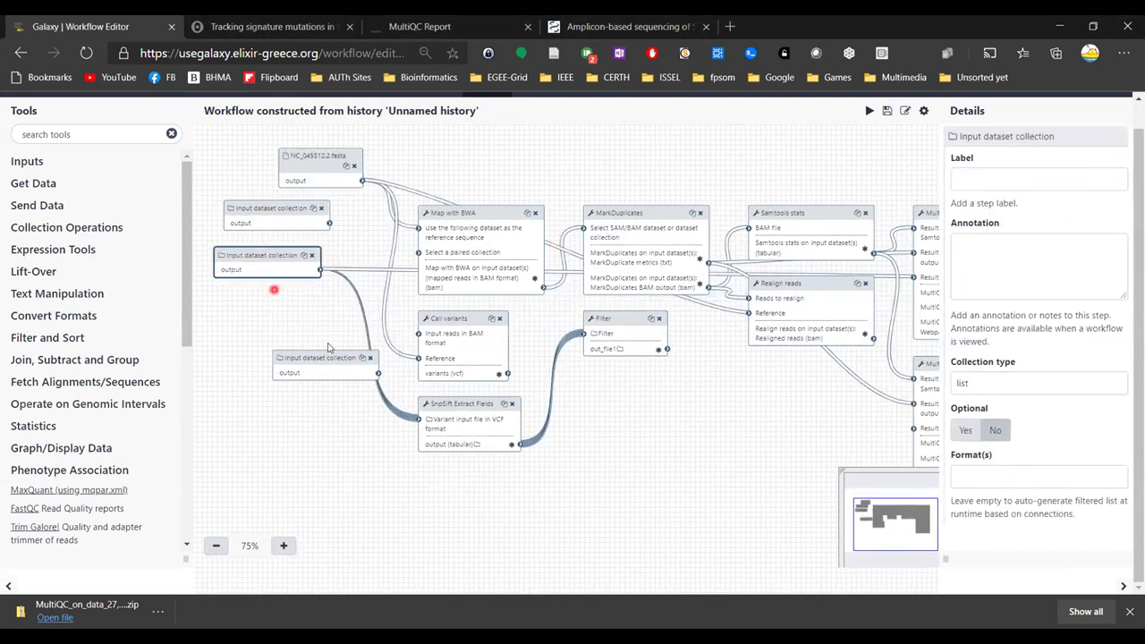
drag(308, 357, 256, 317)
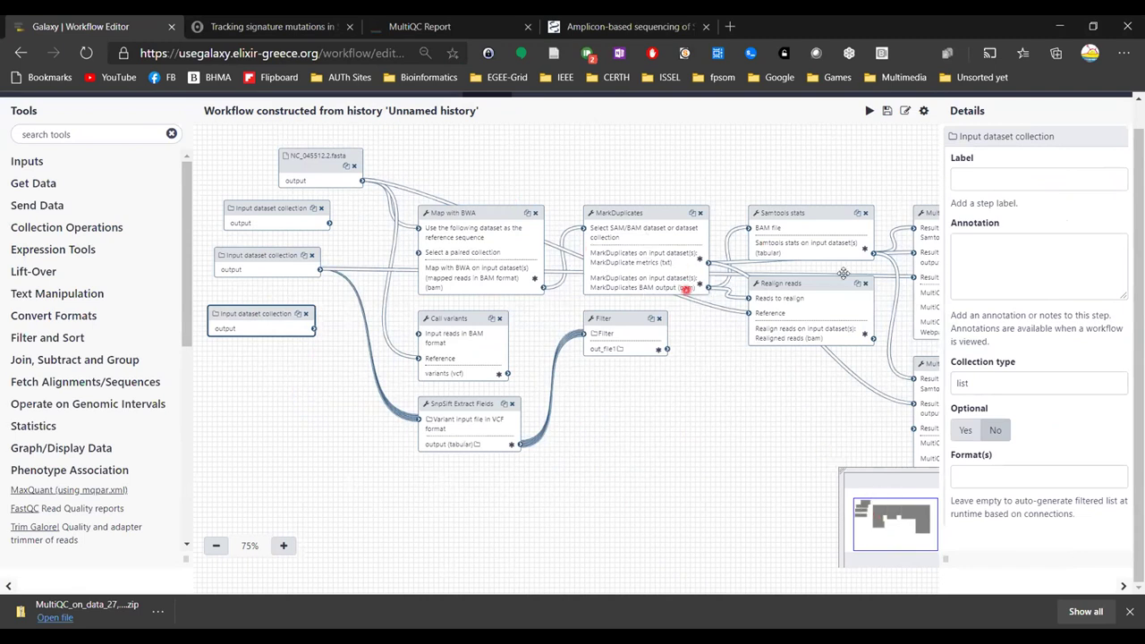
Check the MultiQC end of the workflow and leave the editor for the list of workflows.
click(900, 521)
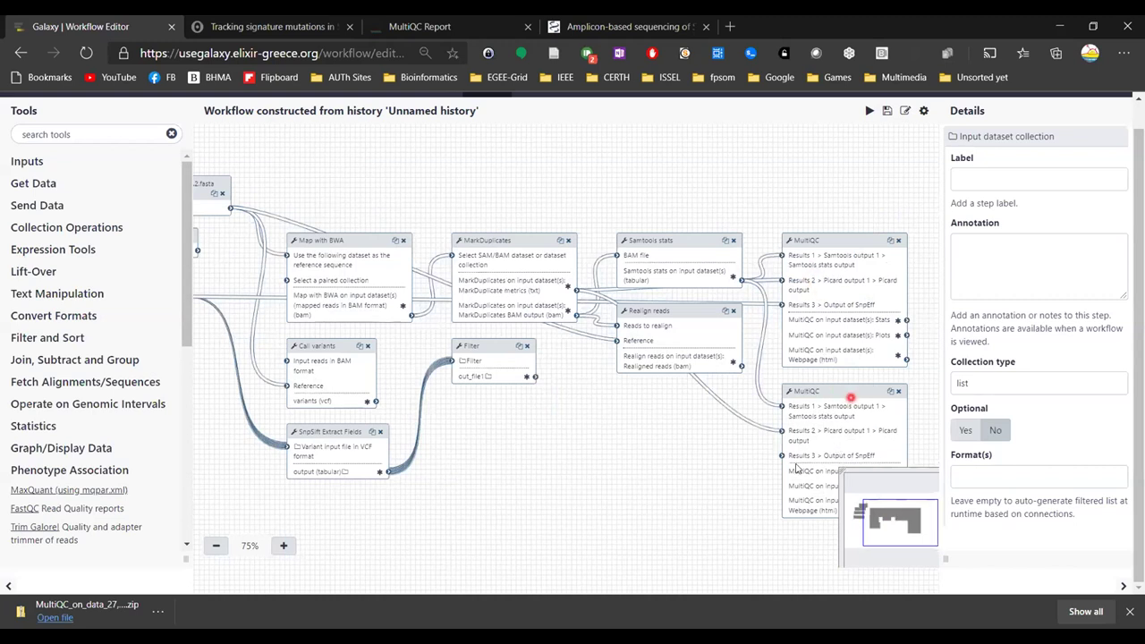
scroll(942, 216, up, 1)
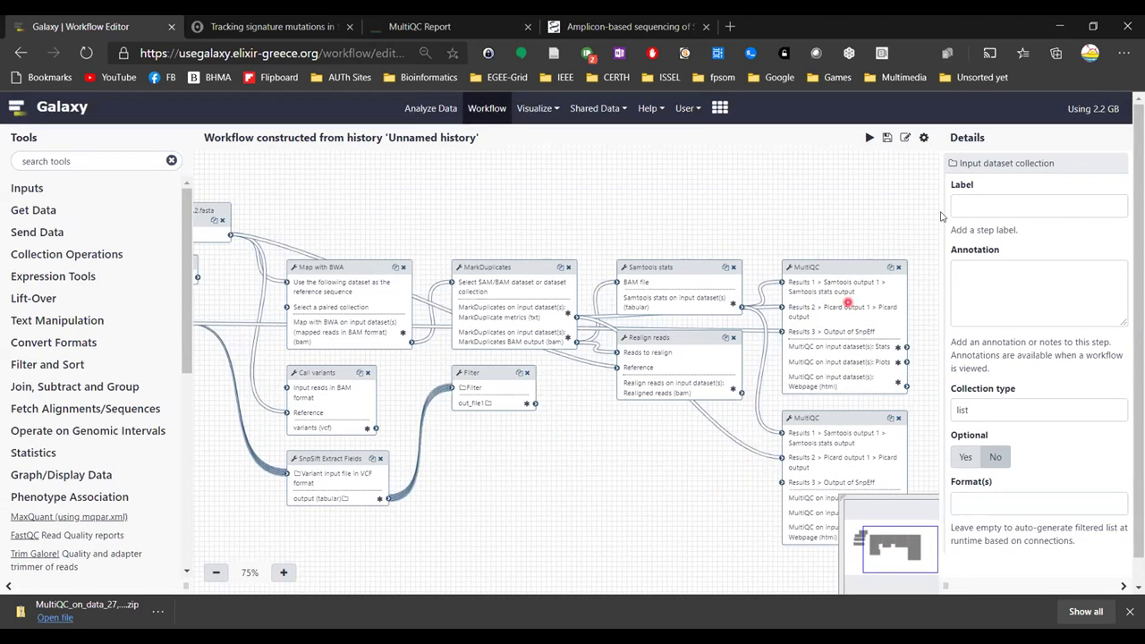
click(686, 110)
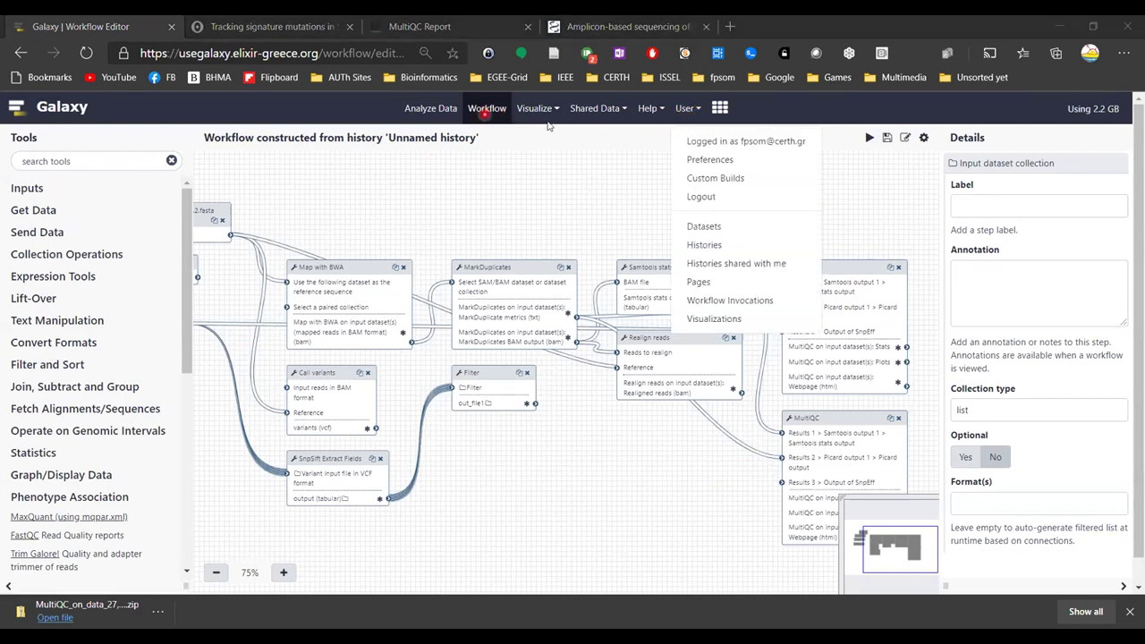
click(549, 126)
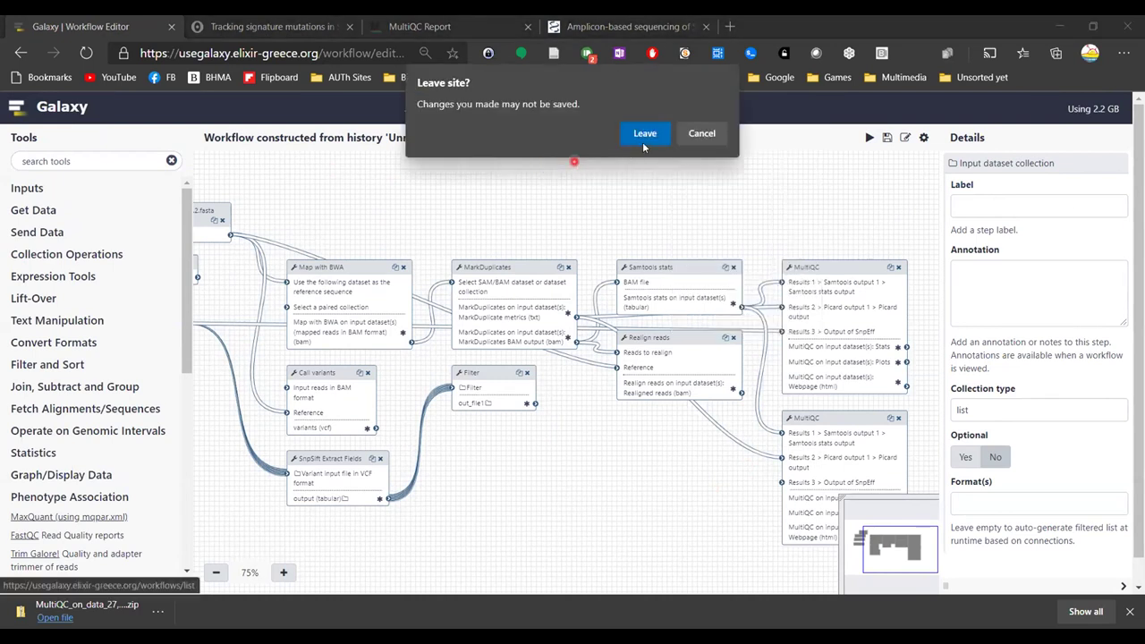